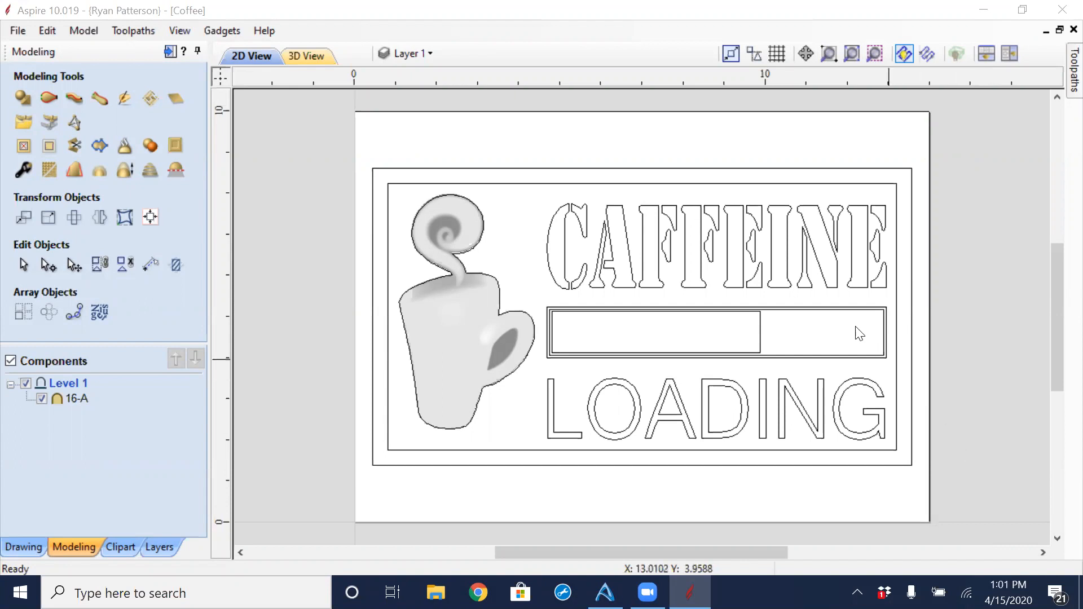
Preview all toolpaths of the coffee sign in 3D and remove the waste material around it.
{"action": "left_click", "coordinate": [308, 55]}
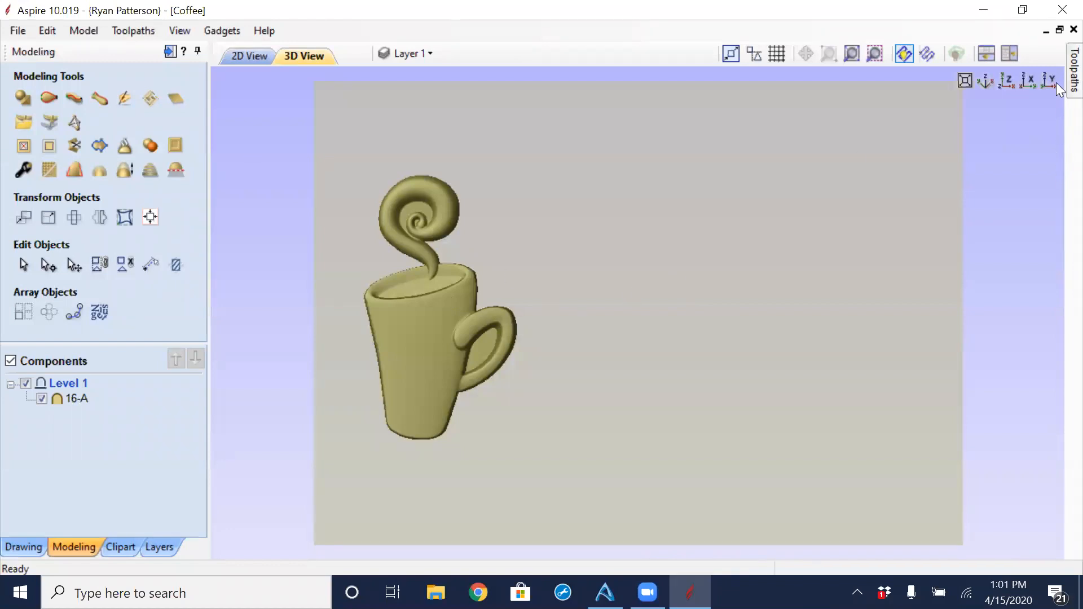
{"action": "mouse_move", "coordinate": [1058, 86]}
{"action": "left_click", "coordinate": [1056, 52]}
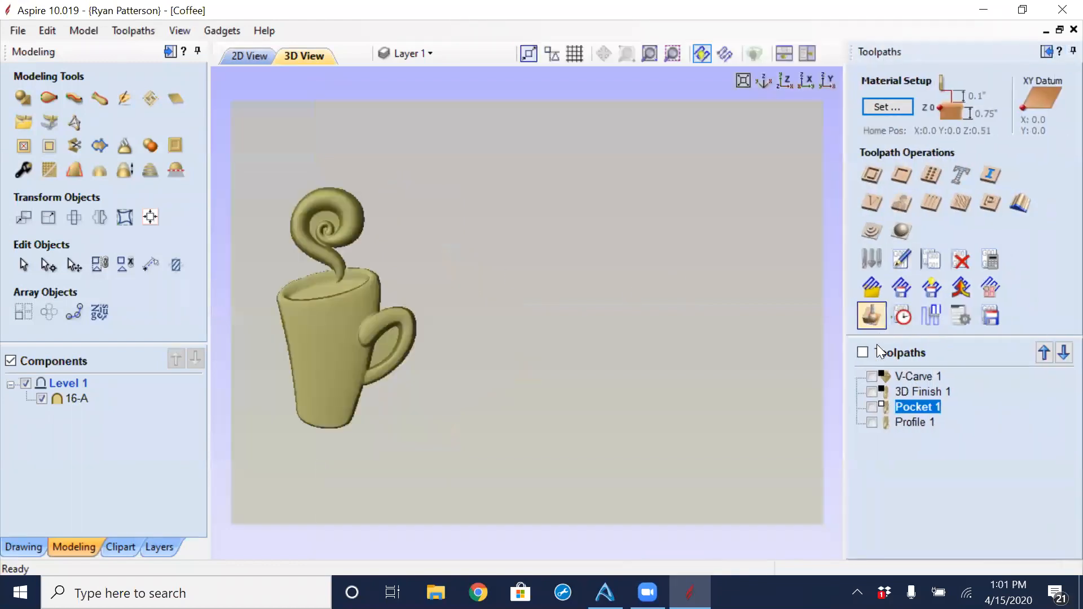
{"action": "left_click", "coordinate": [872, 316]}
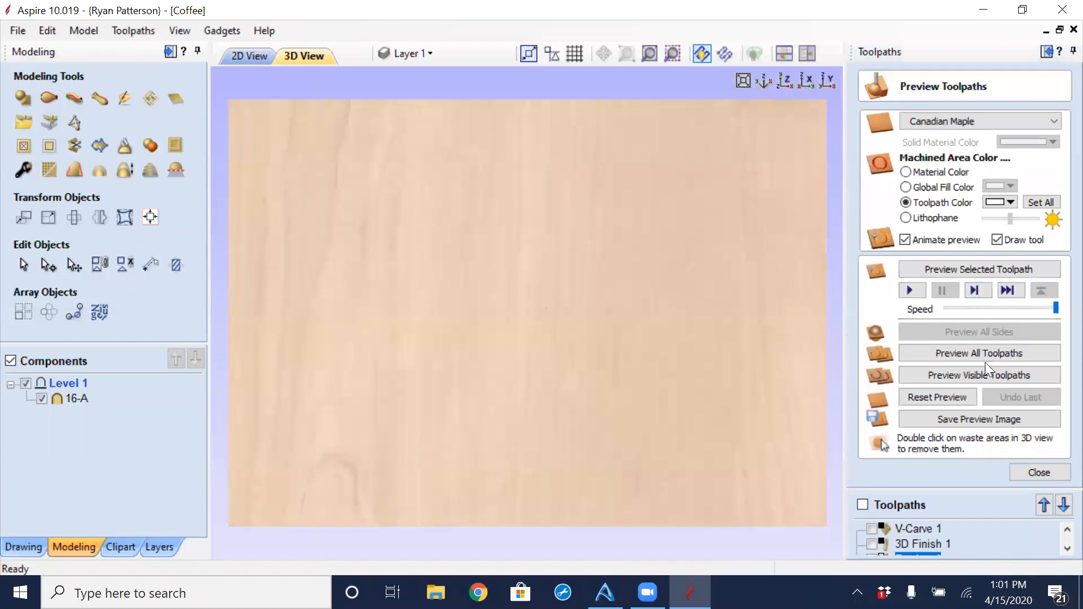
{"action": "left_click", "coordinate": [978, 351]}
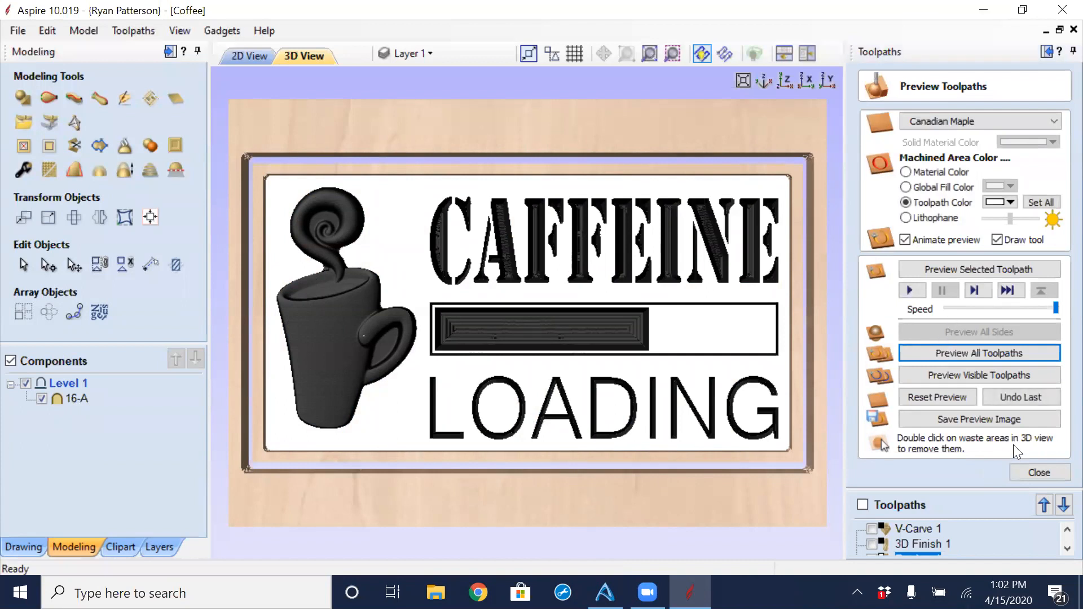
{"action": "double_click", "coordinate": [626, 505]}
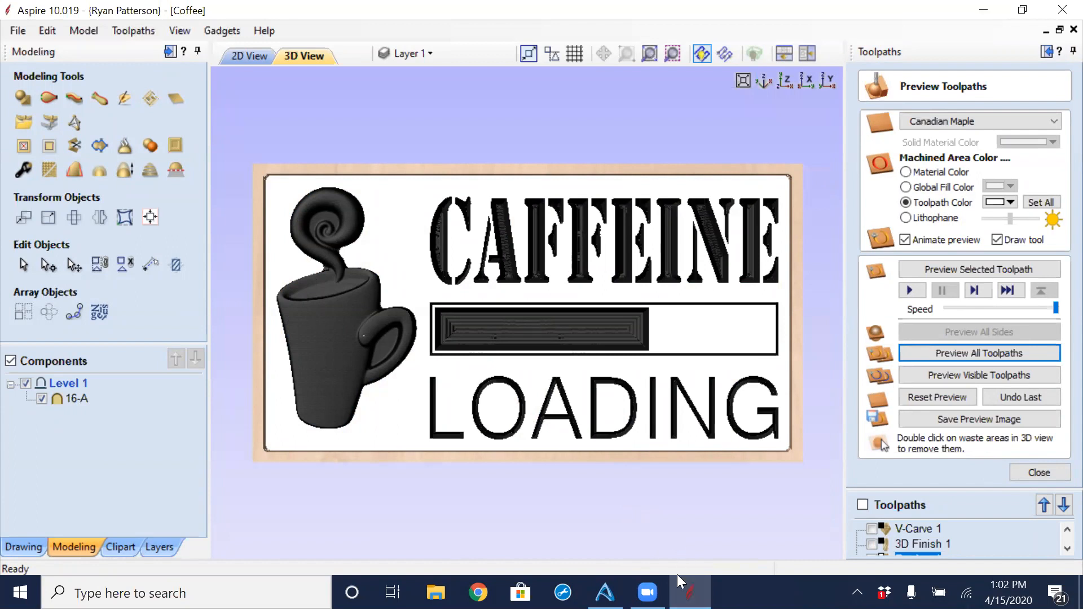
Open another Aspire session and create a new file in it.
{"action": "right_click", "coordinate": [689, 592]}
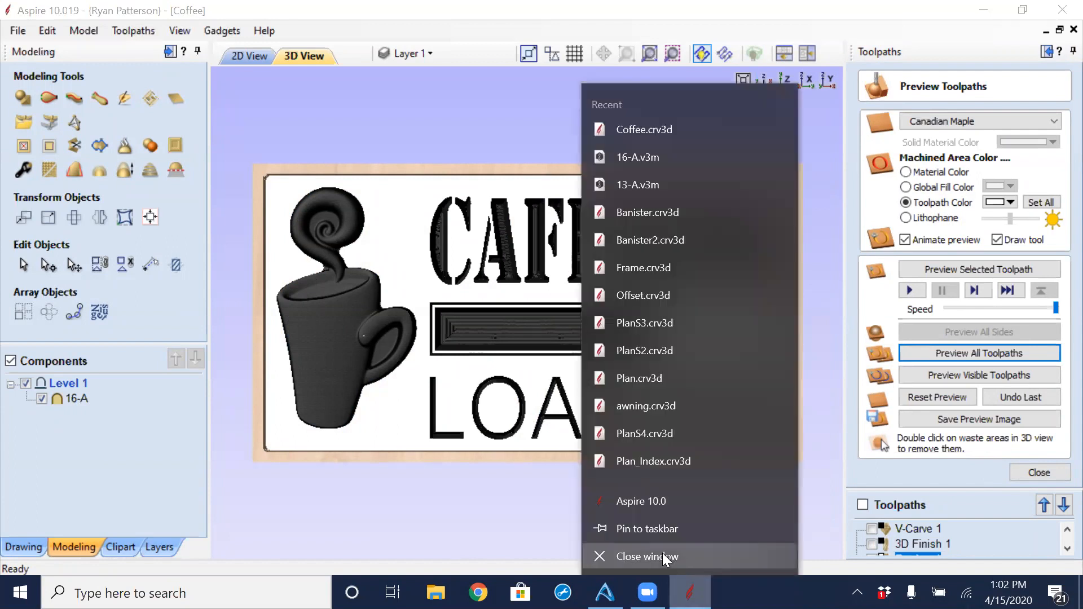
{"action": "left_click", "coordinate": [655, 509]}
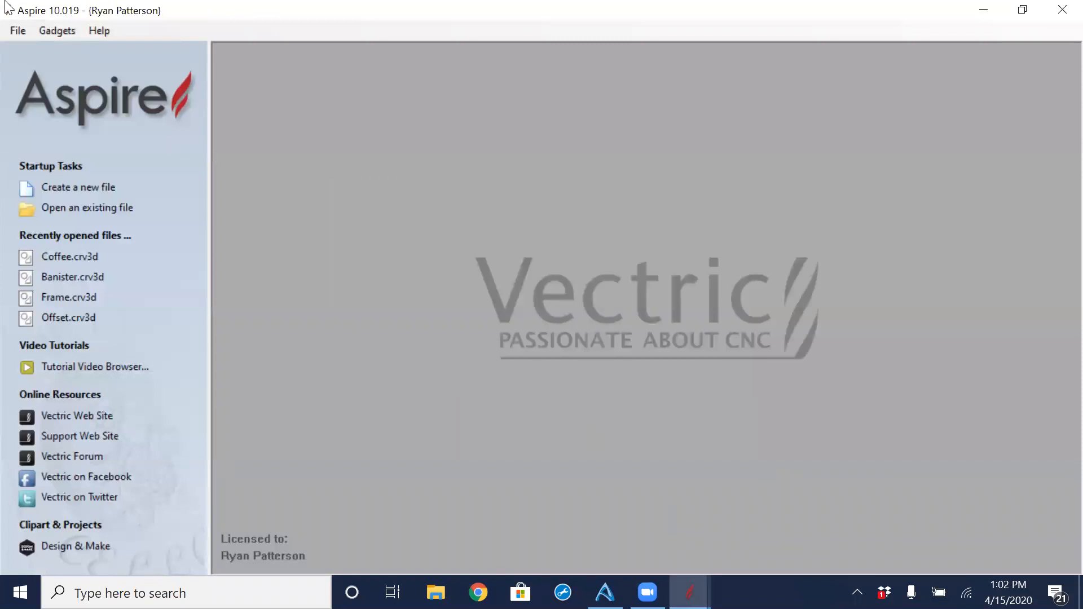
{"action": "left_click", "coordinate": [66, 188]}
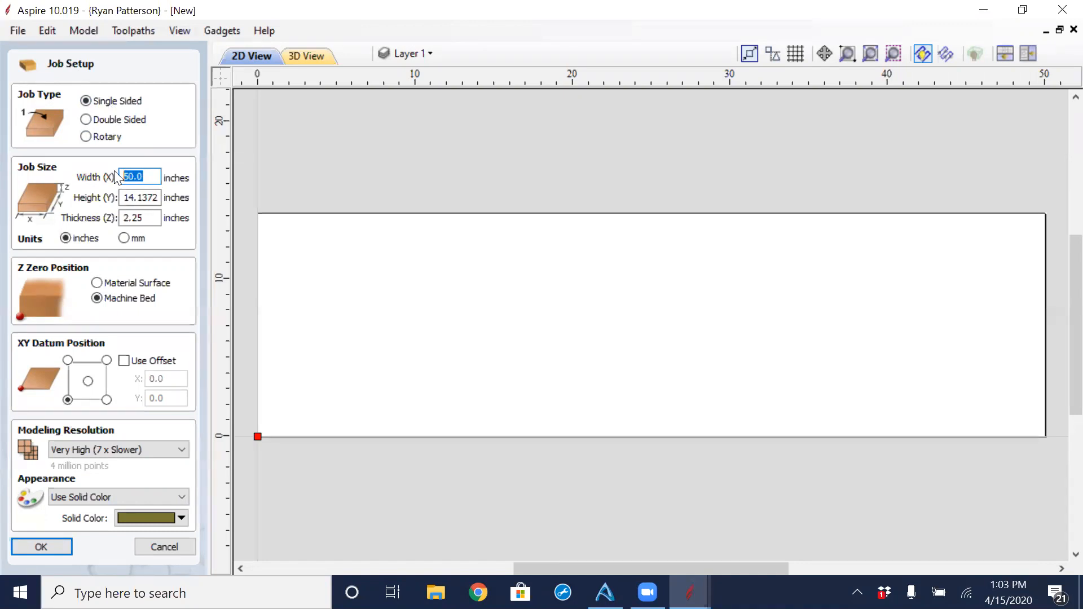
Set the job size to 14 x 10 inches with 0.75 inch thickness, keep Very High modeling resolution, and accept the setup.
{"action": "type", "text": "14"}
{"action": "key", "text": "Tab"}
{"action": "type", "text": "10"}
{"action": "key", "text": "Tab"}
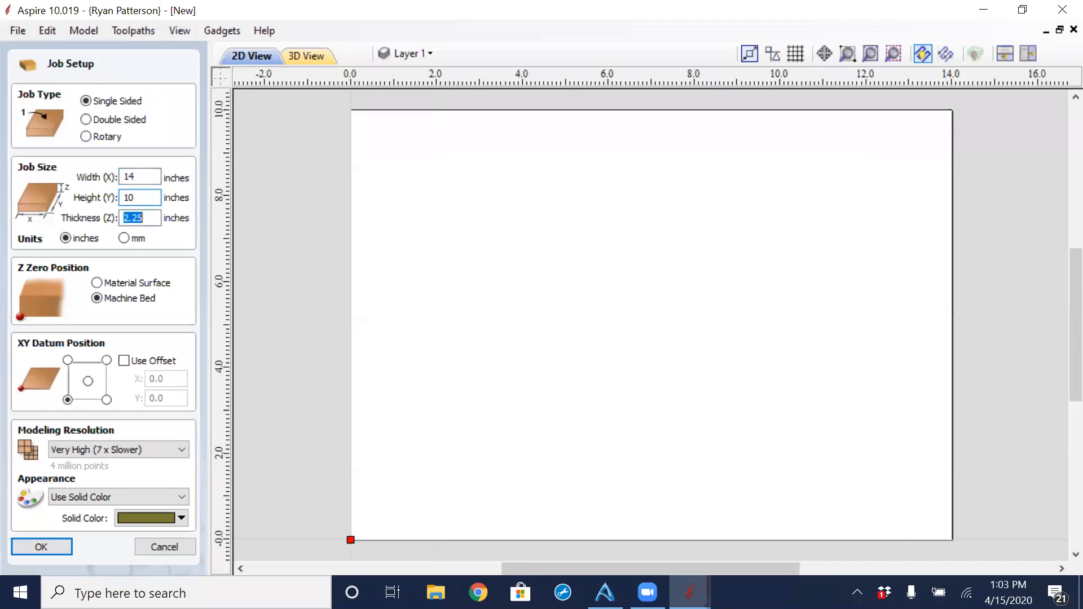
{"action": "type", "text": ".75"}
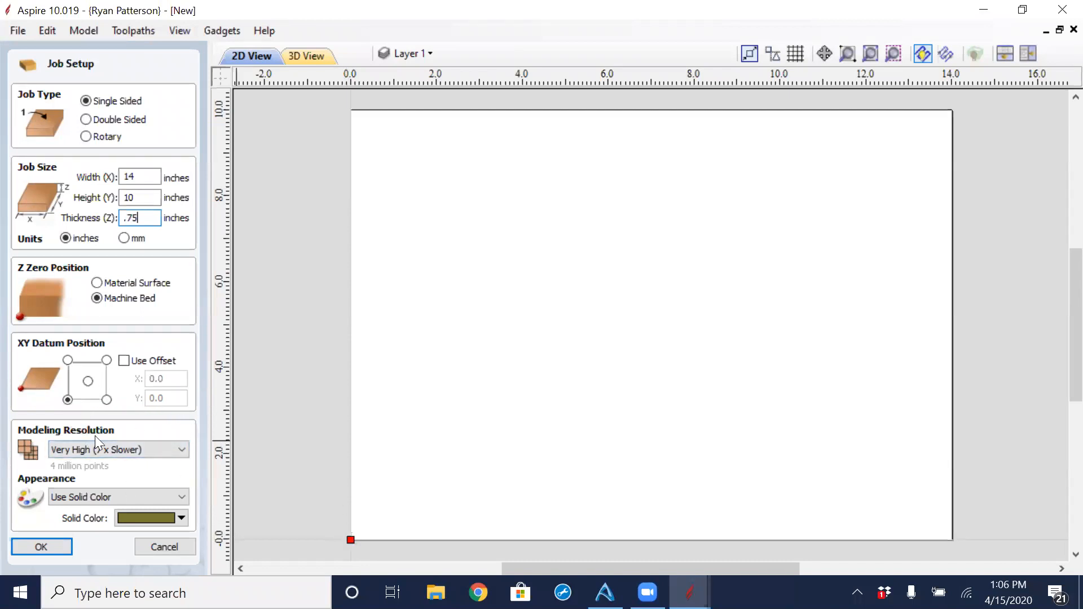
{"action": "left_click", "coordinate": [177, 447]}
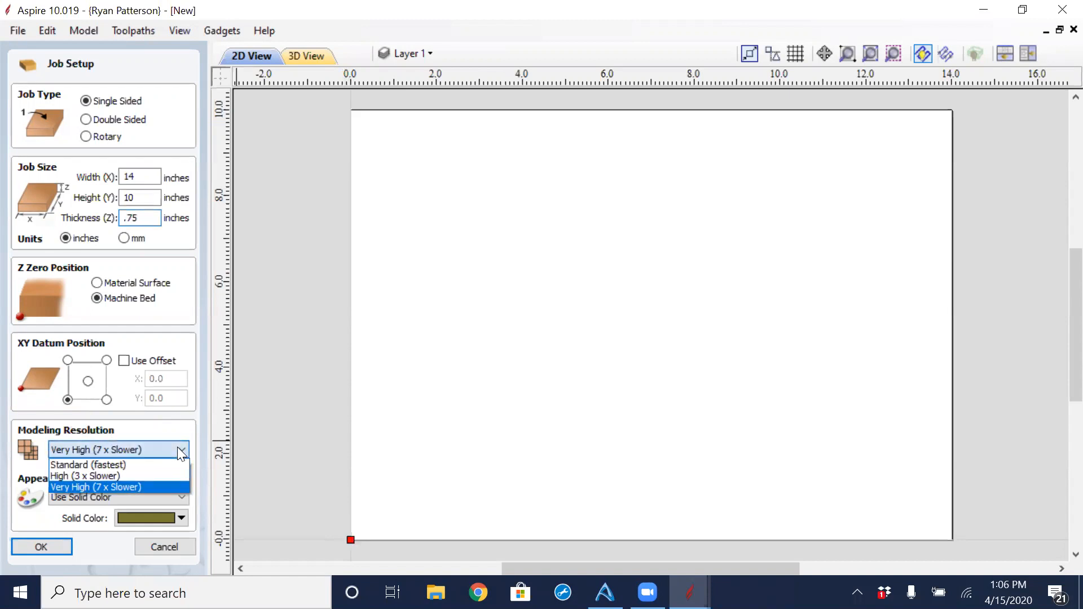
{"action": "left_click", "coordinate": [122, 487]}
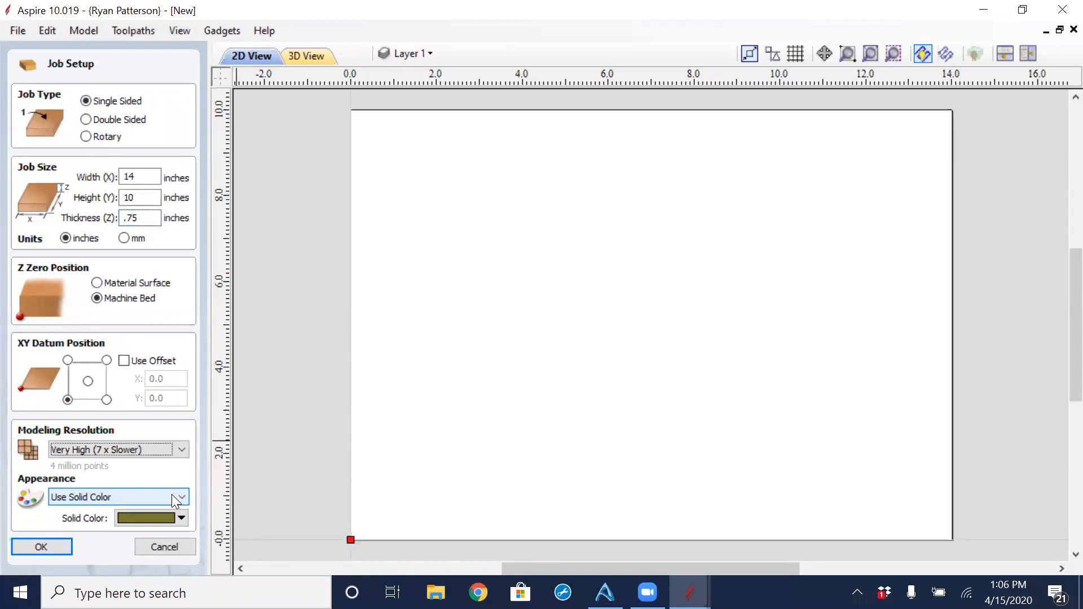
{"action": "left_click", "coordinate": [57, 546]}
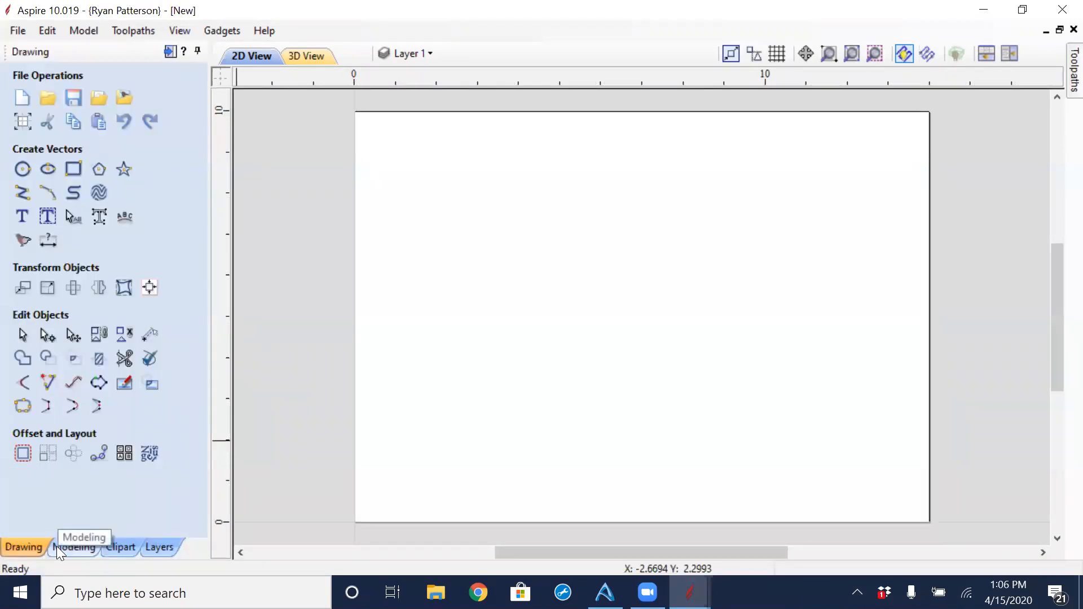
Look through the clipart library's folders and the models in its Animals folder.
{"action": "left_click", "coordinate": [120, 546]}
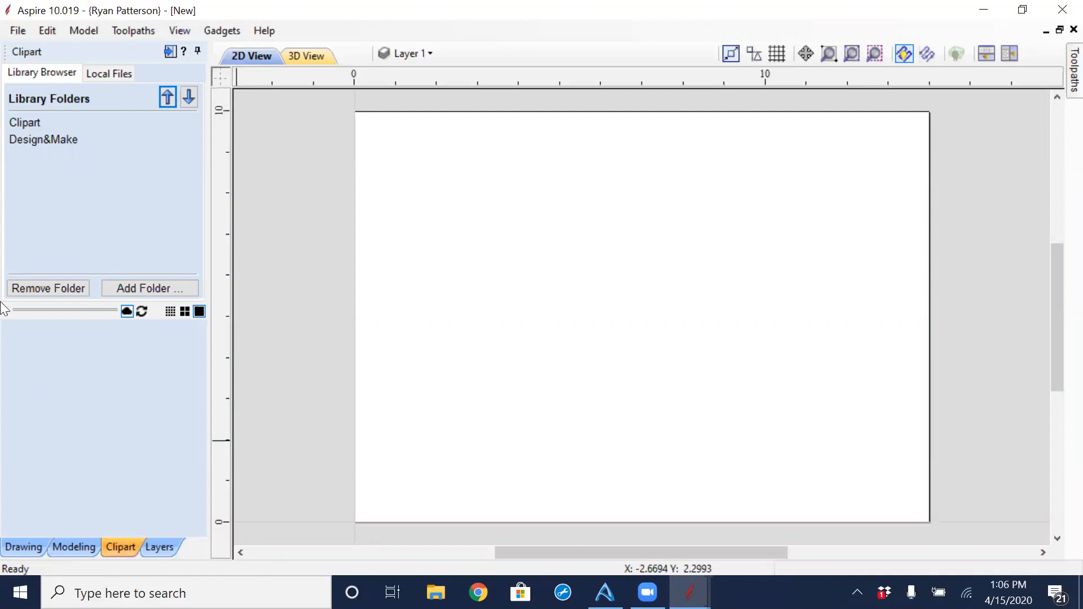
{"action": "left_click", "coordinate": [28, 123]}
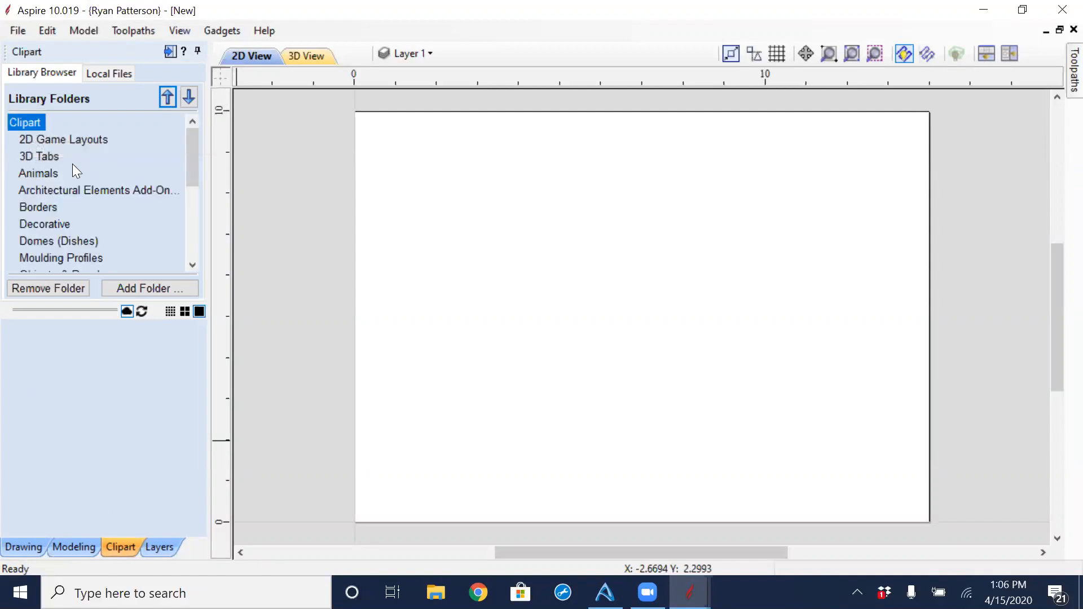
{"action": "scroll", "coordinate": [72, 163], "scroll_direction": "down", "scroll_amount": 1}
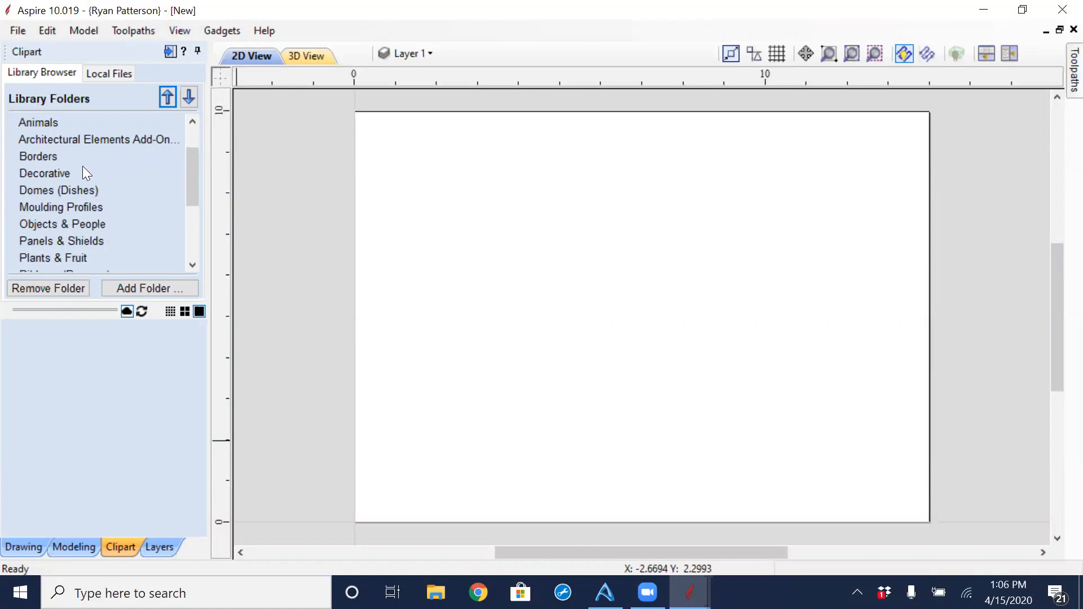
{"action": "scroll", "coordinate": [82, 166], "scroll_direction": "up", "scroll_amount": 1}
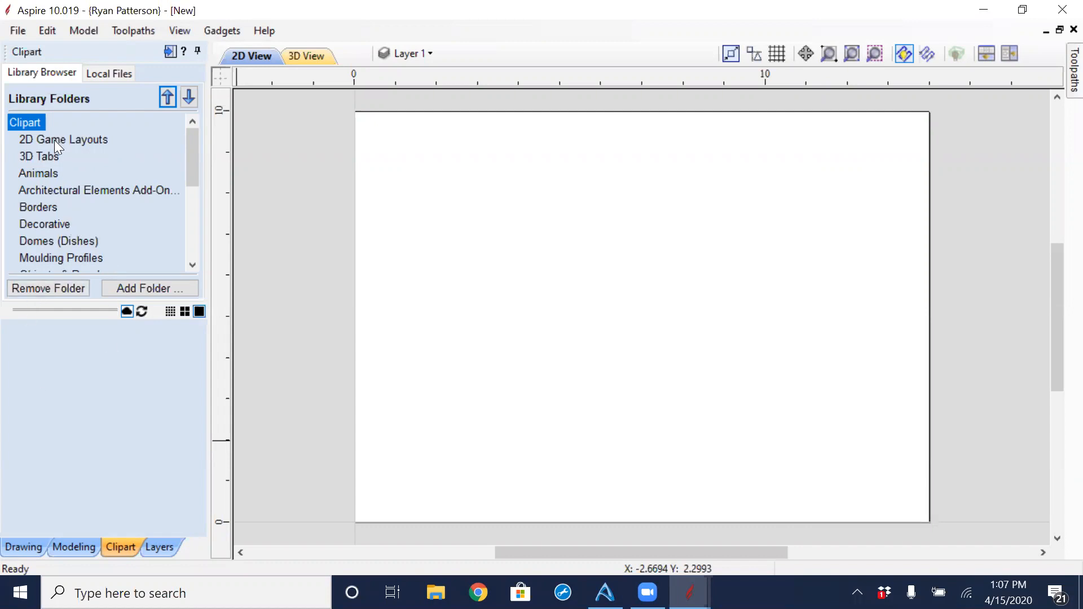
{"action": "left_click", "coordinate": [37, 170]}
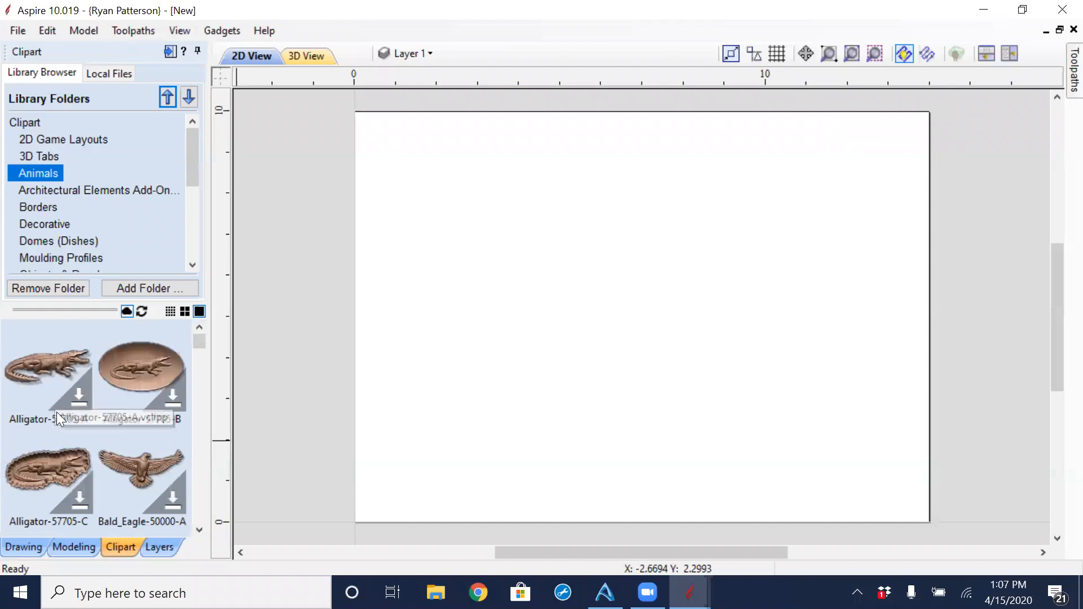
{"action": "scroll", "coordinate": [69, 457], "scroll_direction": "down", "scroll_amount": 4}
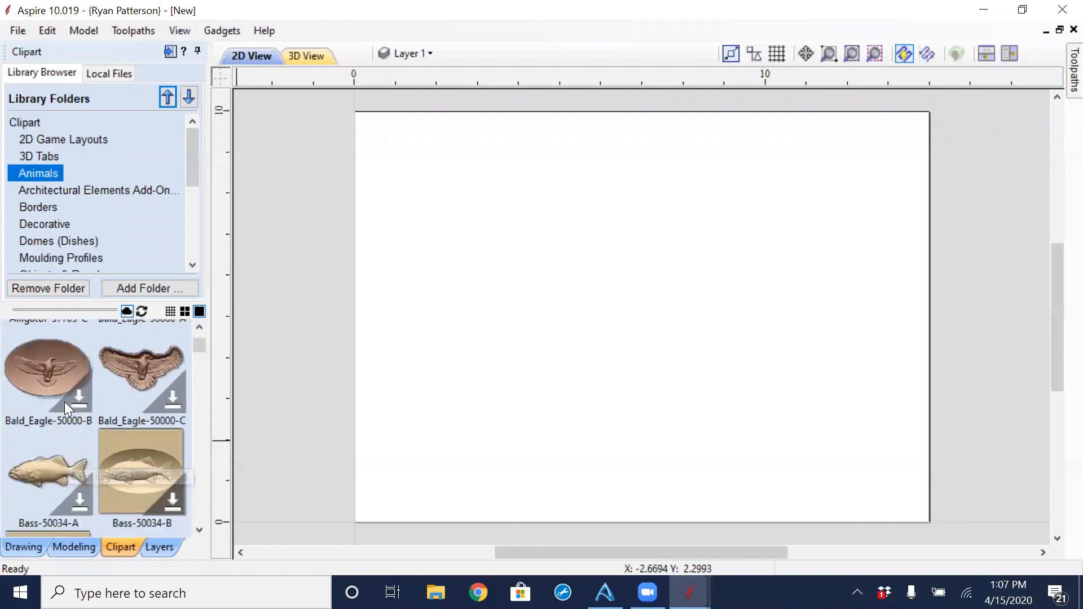
{"action": "scroll", "coordinate": [63, 401], "scroll_direction": "down", "scroll_amount": 4}
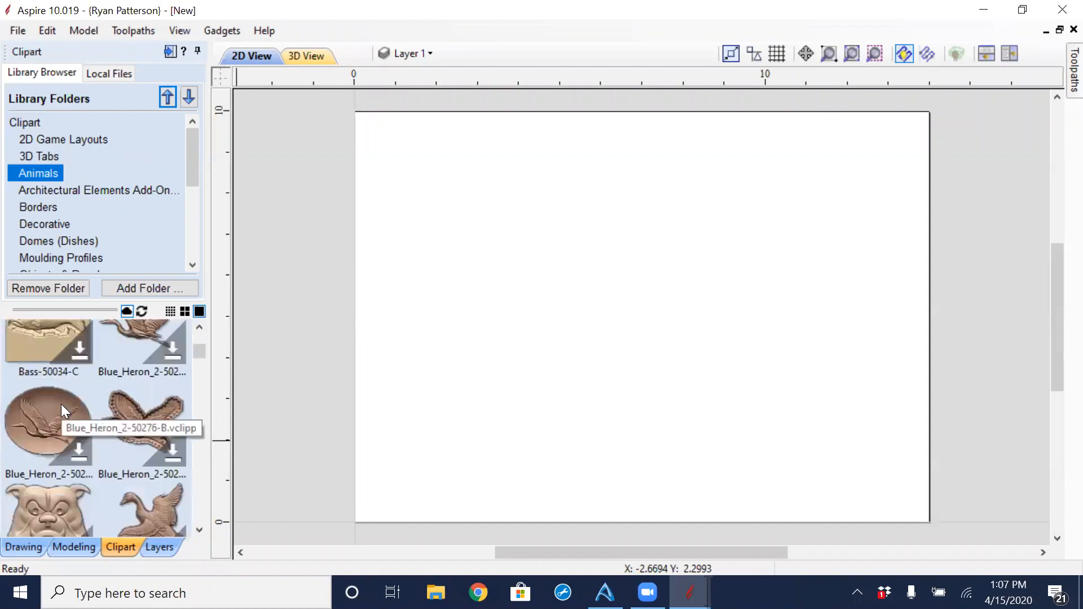
{"action": "scroll", "coordinate": [61, 404], "scroll_direction": "down", "scroll_amount": 2}
{"action": "scroll", "coordinate": [61, 404], "scroll_direction": "down", "scroll_amount": 2}
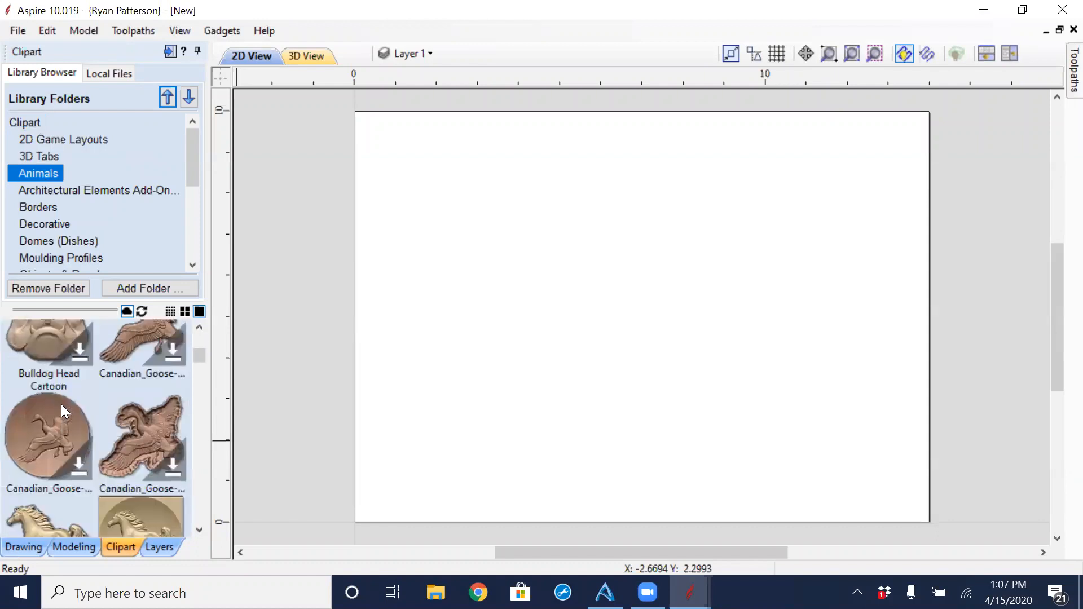
{"action": "scroll", "coordinate": [61, 404], "scroll_direction": "down", "scroll_amount": 3}
{"action": "scroll", "coordinate": [60, 403], "scroll_direction": "down", "scroll_amount": 3}
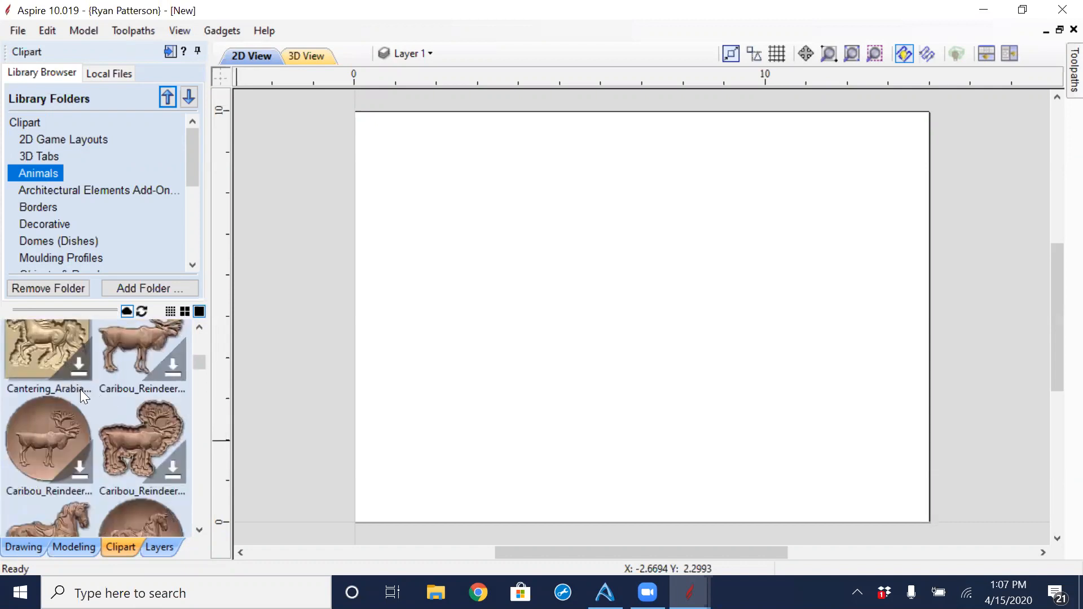
{"action": "scroll", "coordinate": [80, 389], "scroll_direction": "down", "scroll_amount": 5}
{"action": "scroll", "coordinate": [83, 389], "scroll_direction": "down", "scroll_amount": 2}
{"action": "scroll", "coordinate": [83, 389], "scroll_direction": "down", "scroll_amount": 2}
{"action": "scroll", "coordinate": [80, 391], "scroll_direction": "down", "scroll_amount": 1}
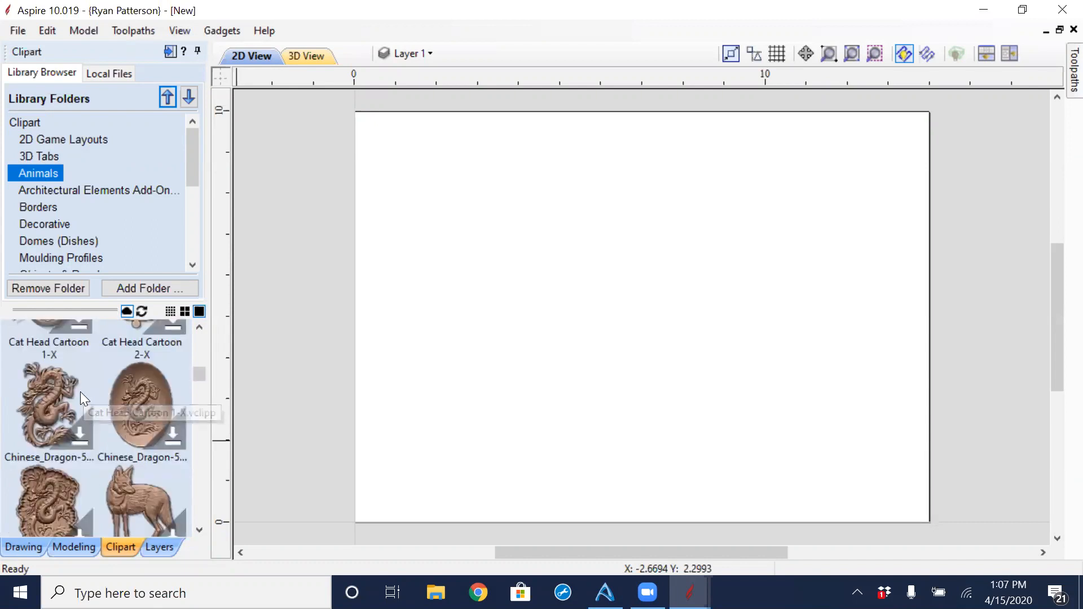
{"action": "scroll", "coordinate": [80, 391], "scroll_direction": "down", "scroll_amount": 2}
{"action": "scroll", "coordinate": [73, 397], "scroll_direction": "down", "scroll_amount": 2}
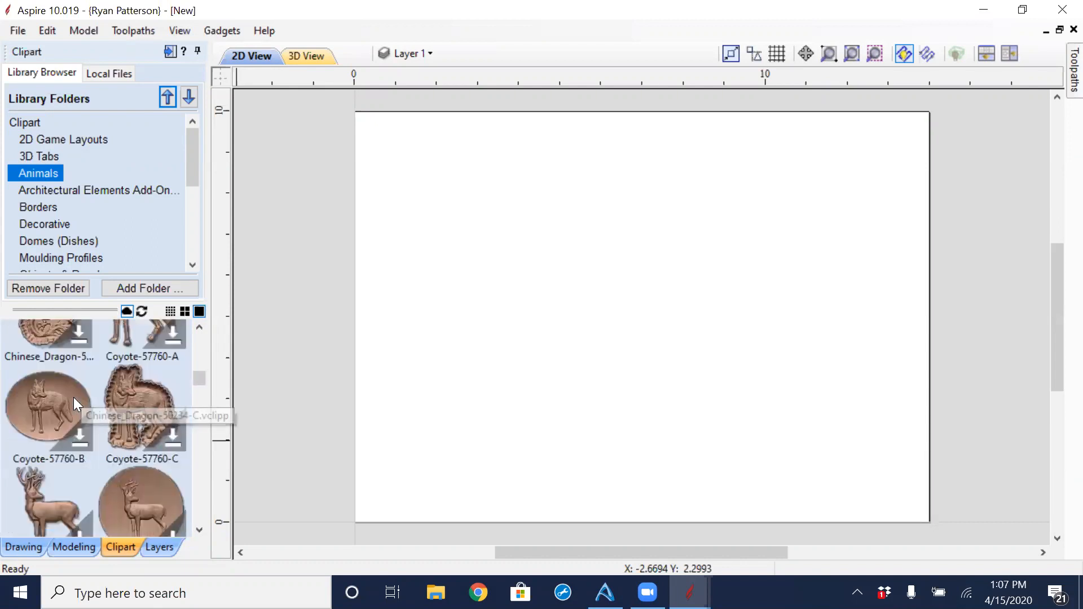
Download the Coyote-57760-B clipart and place it near the middle of the job.
{"action": "left_click", "coordinate": [67, 398]}
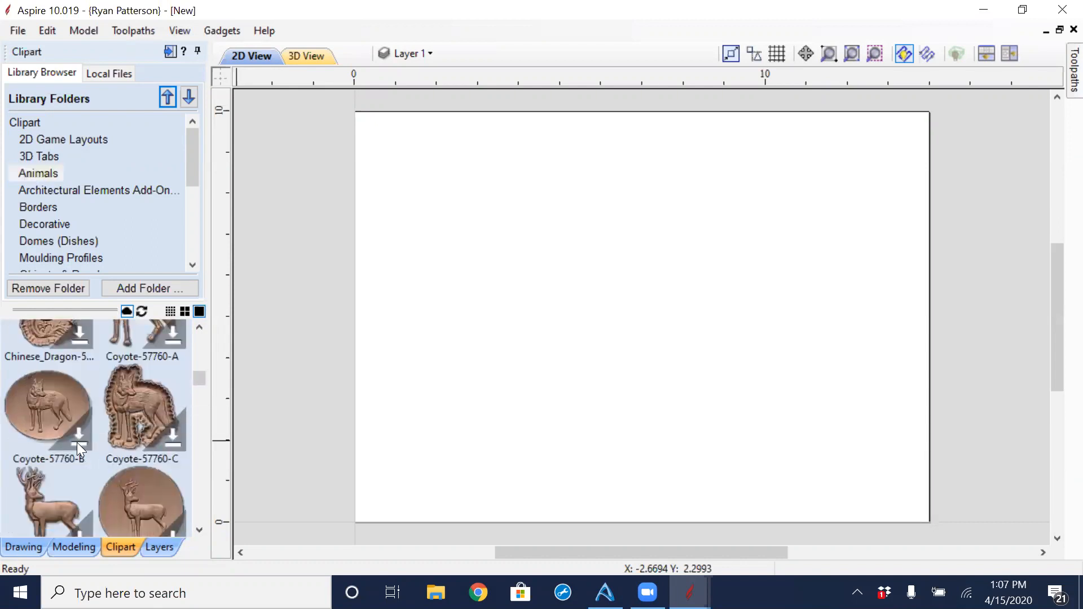
{"action": "left_click_drag", "start_coordinate": [58, 409], "coordinate": [633, 317]}
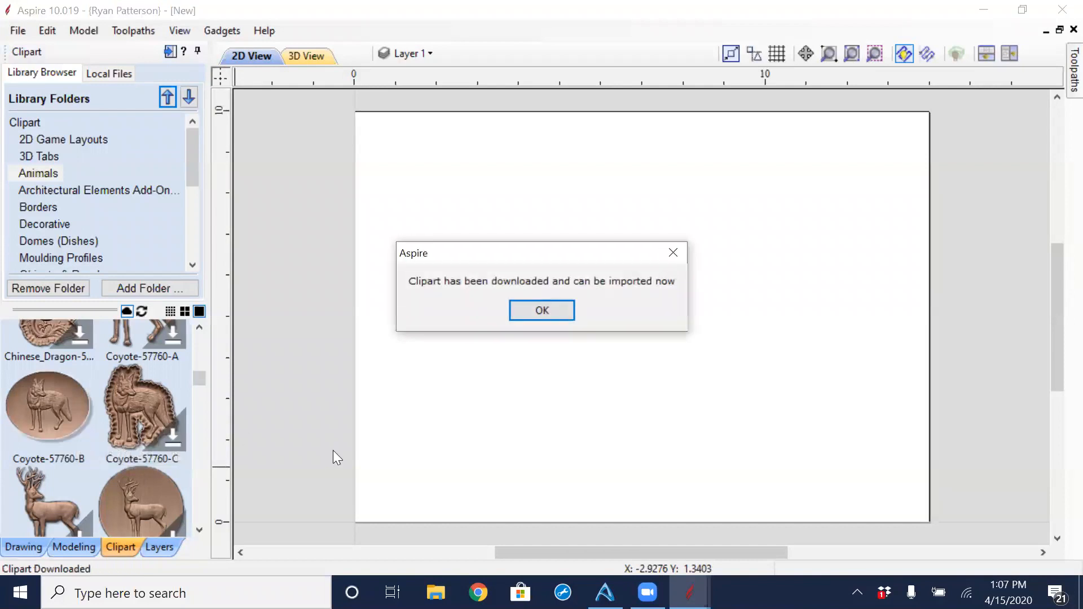
{"action": "left_click", "coordinate": [553, 311]}
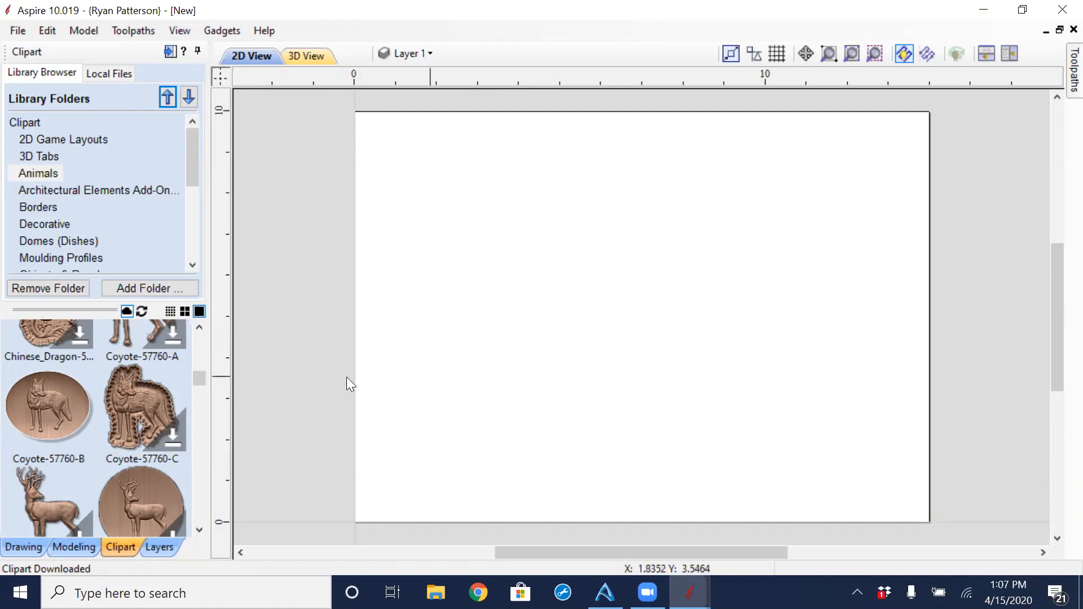
{"action": "left_click_drag", "start_coordinate": [44, 415], "coordinate": [582, 331]}
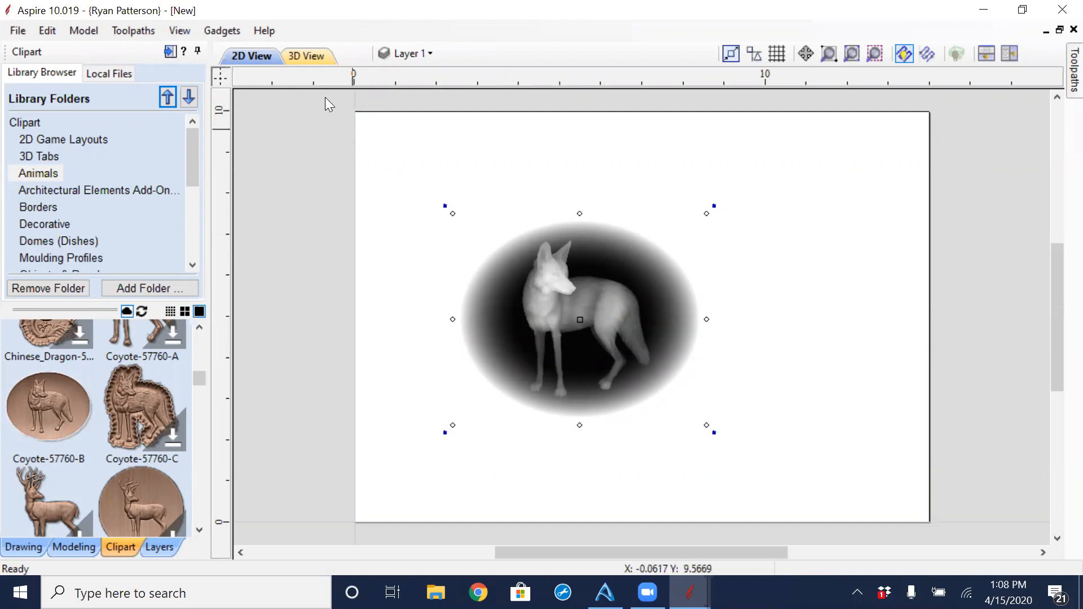
Inspect the placed coyote relief in 3D from a tilted angle, and return to the 2D view.
{"action": "left_click", "coordinate": [308, 58]}
{"action": "left_click_drag", "start_coordinate": [577, 463], "coordinate": [556, 442]}
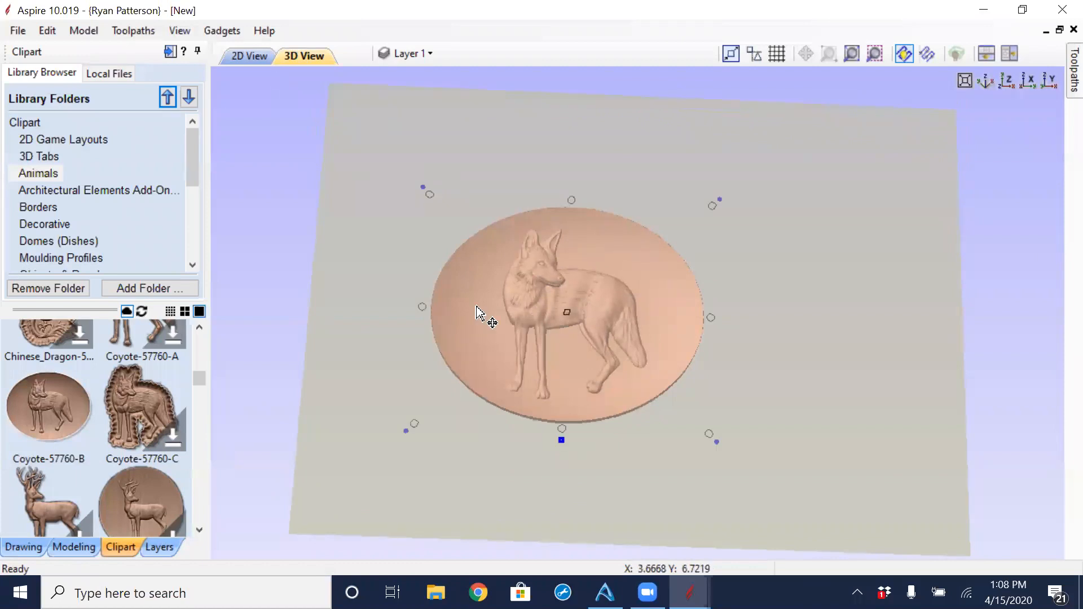
{"action": "left_click", "coordinate": [253, 57]}
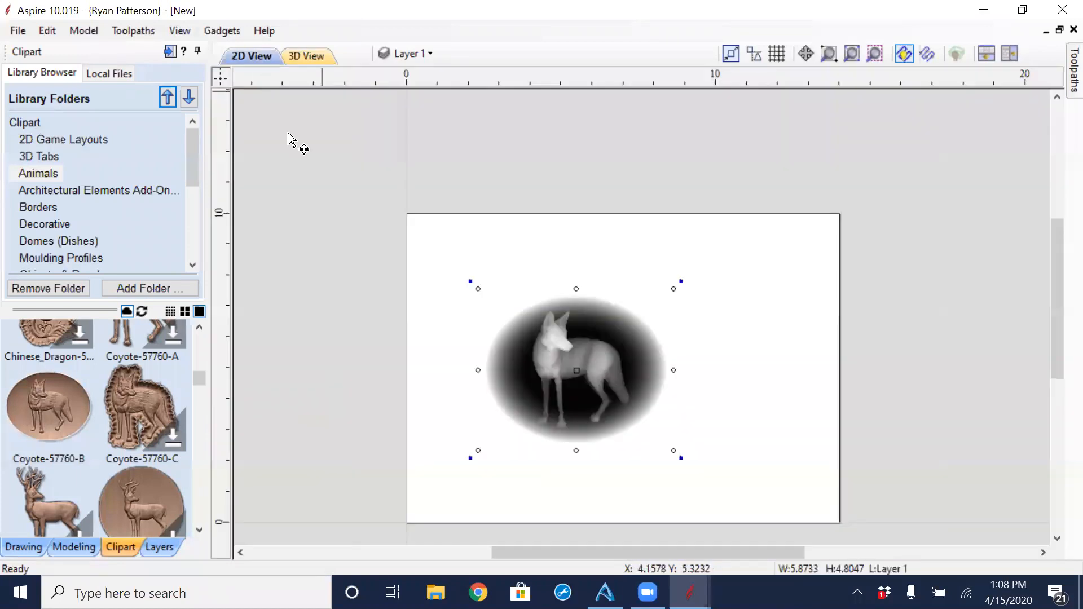
Move the coyote component toward the lower-right area of the job and check its placement in 3D.
{"action": "left_click_drag", "start_coordinate": [570, 368], "coordinate": [688, 415]}
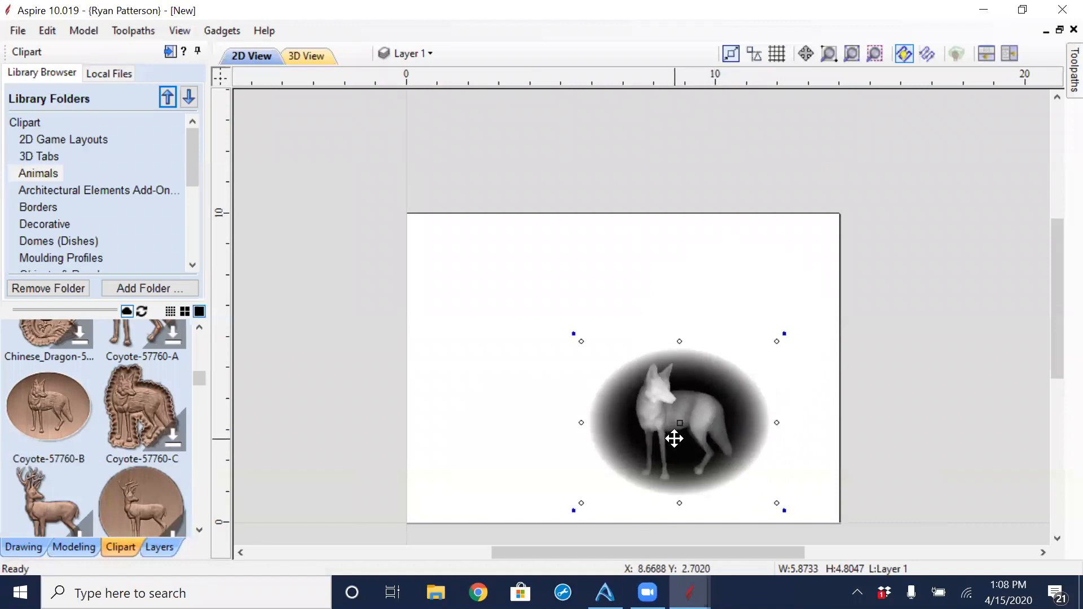
{"action": "left_click_drag", "start_coordinate": [636, 398], "coordinate": [624, 383]}
{"action": "left_click", "coordinate": [301, 57]}
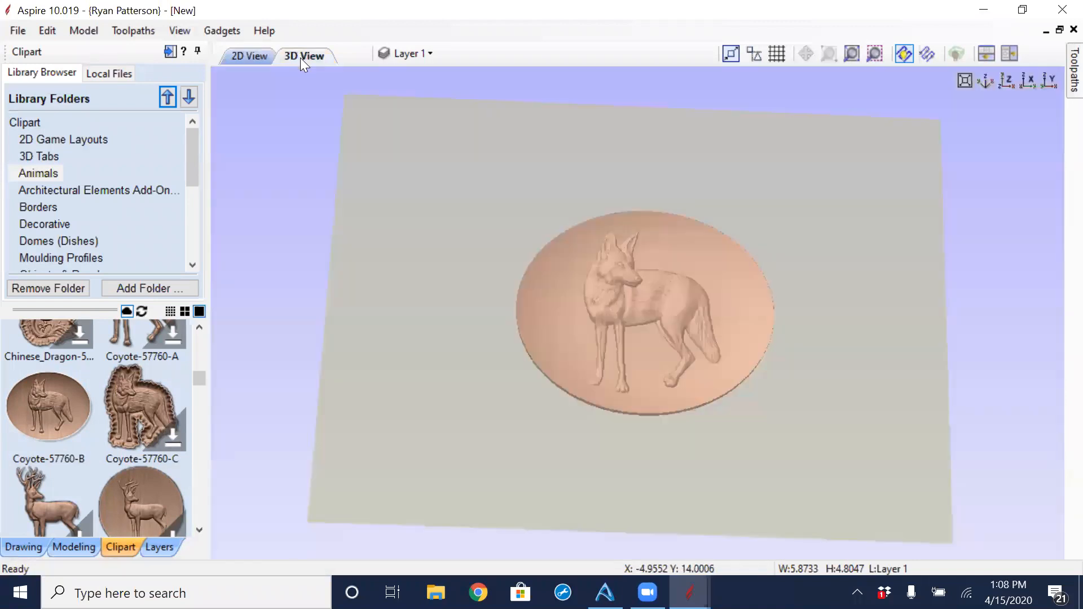
{"action": "left_click_drag", "start_coordinate": [642, 300], "coordinate": [497, 227]}
{"action": "left_click_drag", "start_coordinate": [496, 227], "coordinate": [339, 107]}
{"action": "left_click", "coordinate": [252, 55]}
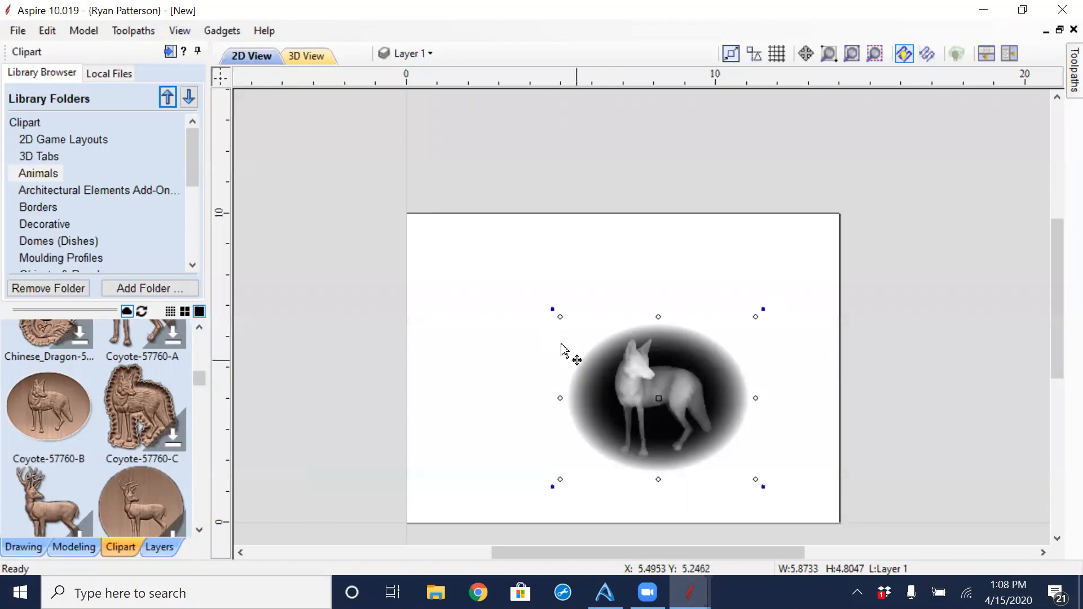
Stretch the coyote component to about 8.69 by 3.76 inches and show it in the component list.
{"action": "left_click_drag", "start_coordinate": [561, 318], "coordinate": [467, 251]}
{"action": "left_click_drag", "start_coordinate": [613, 480], "coordinate": [601, 372]}
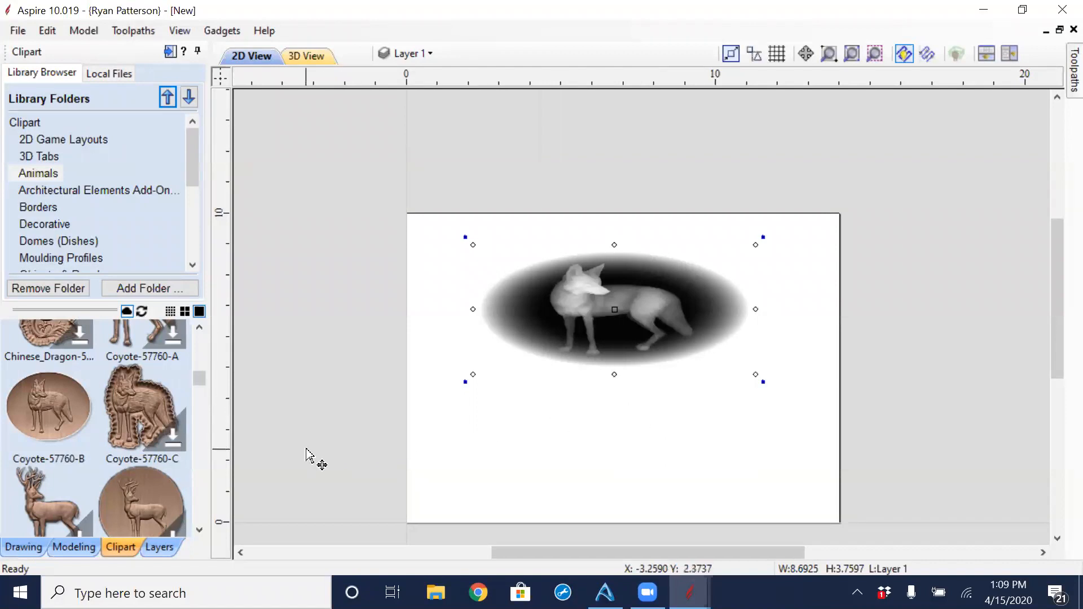
{"action": "left_click", "coordinate": [68, 547]}
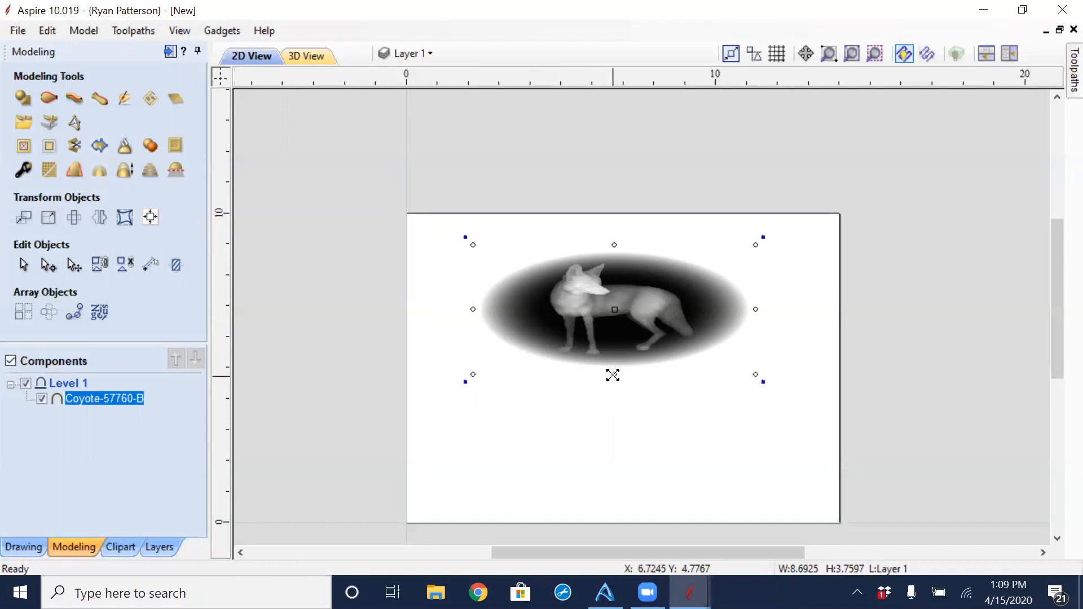
Stretch the coyote component vertically to about 8.71 by 6.91 inches, and delete it from the job.
{"action": "left_click_drag", "start_coordinate": [614, 375], "coordinate": [617, 466]}
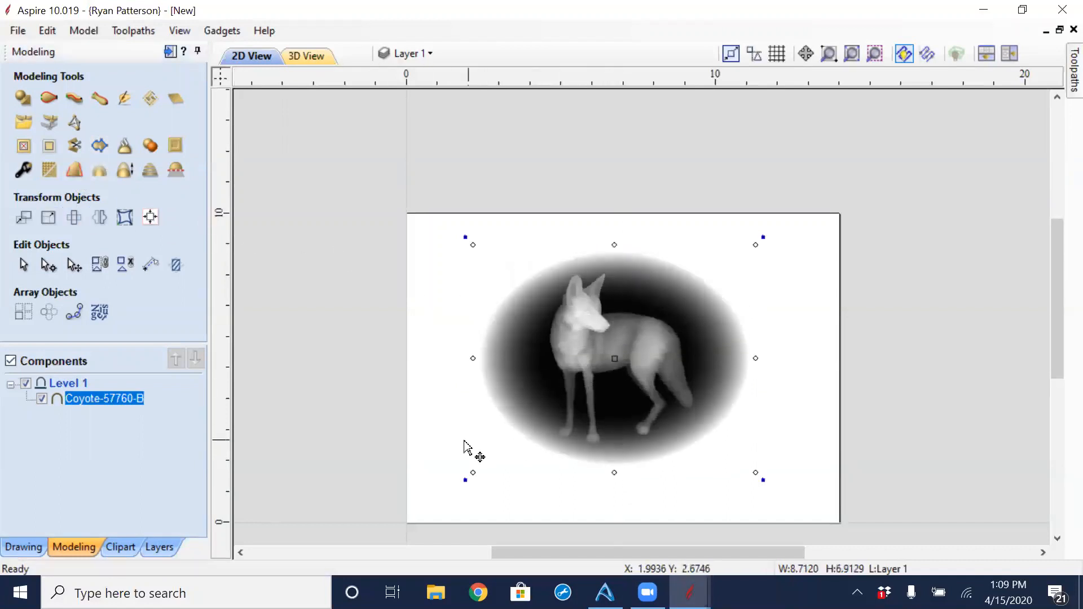
{"action": "left_click", "coordinate": [644, 320]}
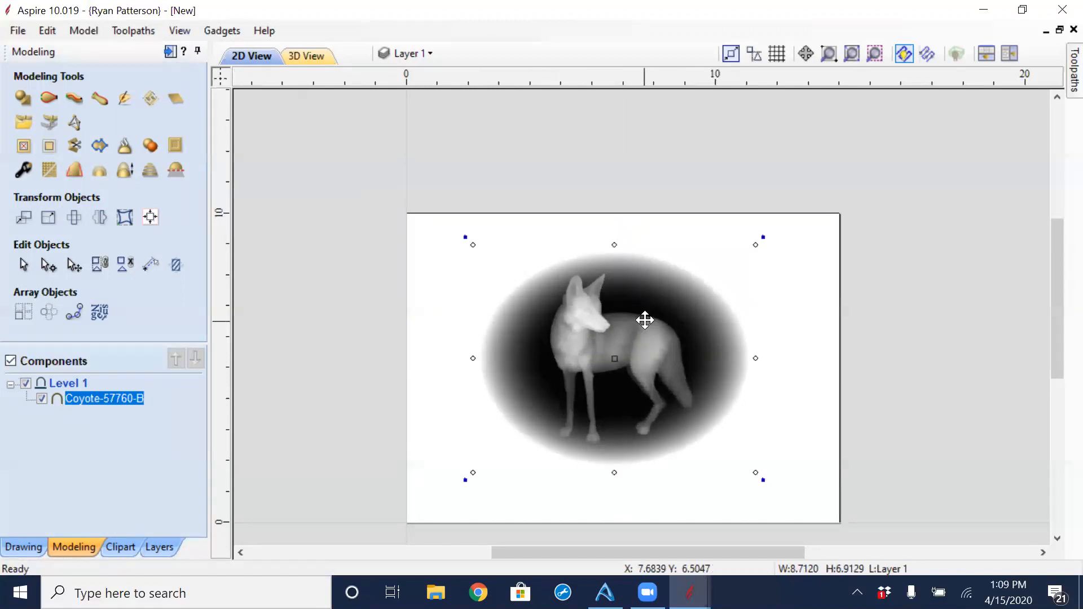
{"action": "key", "text": "Delete"}
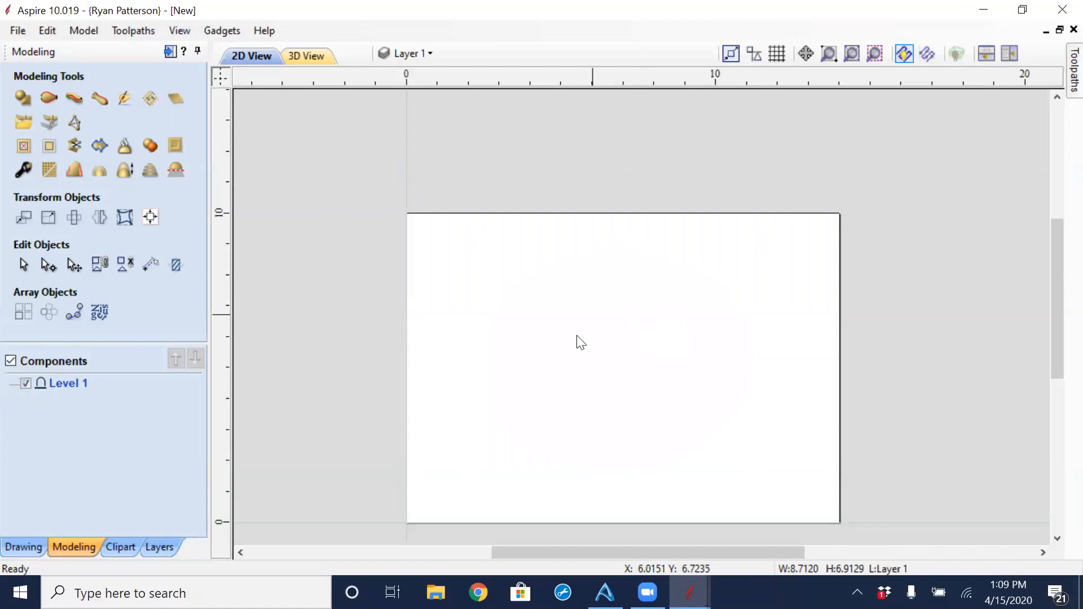
{"action": "left_click", "coordinate": [23, 547]}
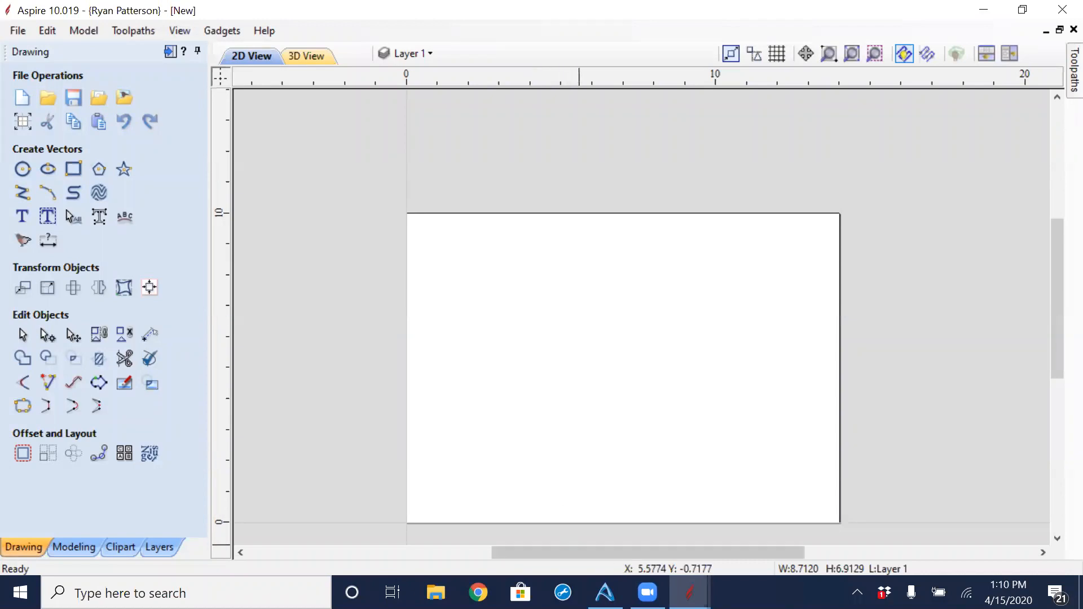
Switch to the Coffee job to examine its 2D vector layout, and return to the new job.
{"action": "mouse_move", "coordinate": [689, 592]}
{"action": "left_click", "coordinate": [637, 551]}
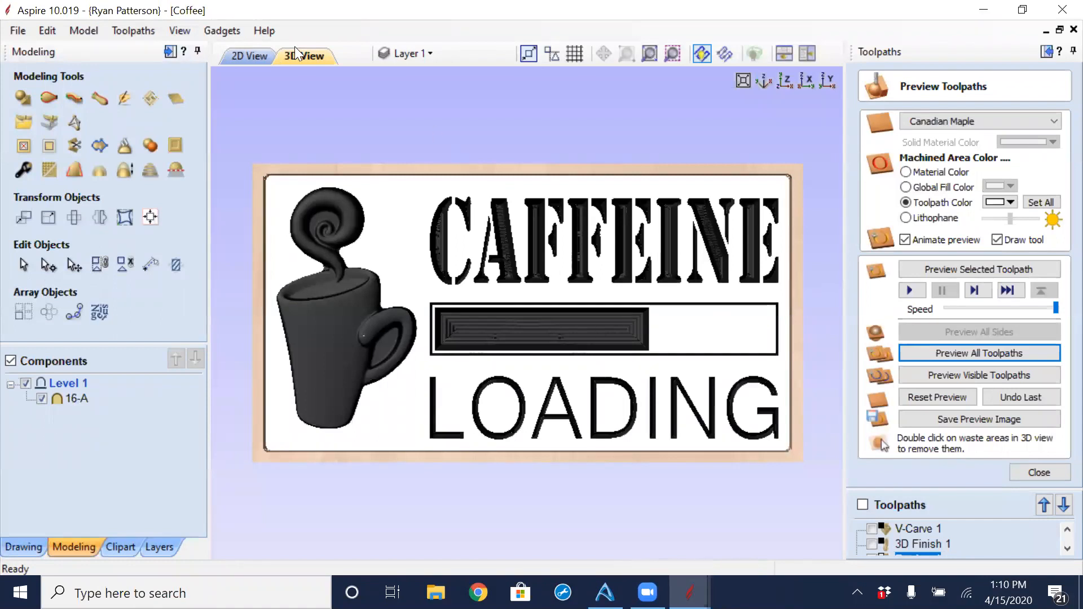
{"action": "left_click", "coordinate": [240, 54]}
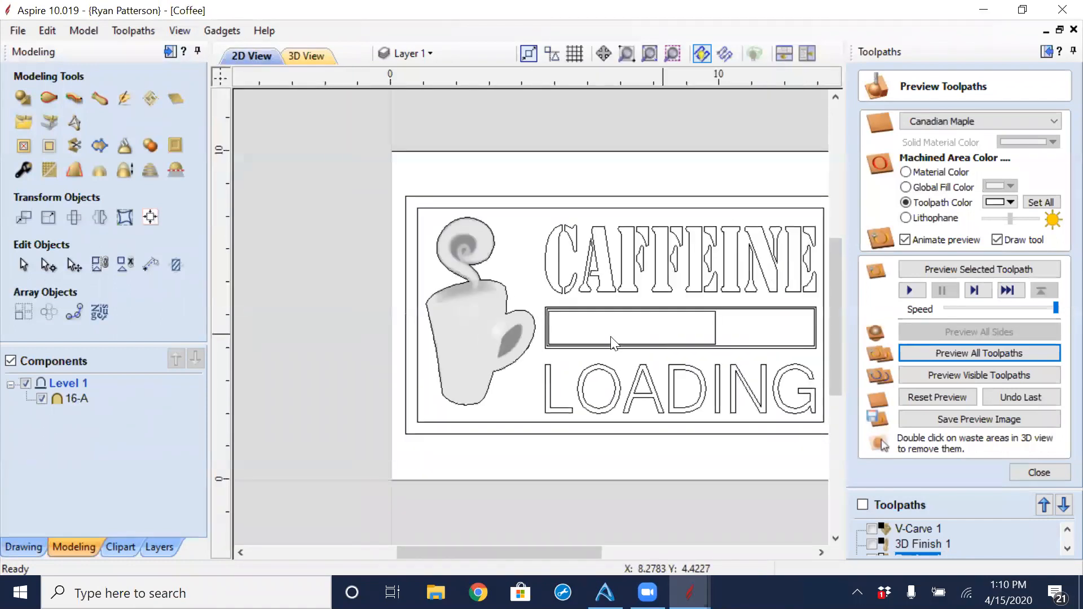
{"action": "scroll", "coordinate": [611, 343], "scroll_direction": "down", "scroll_amount": 1}
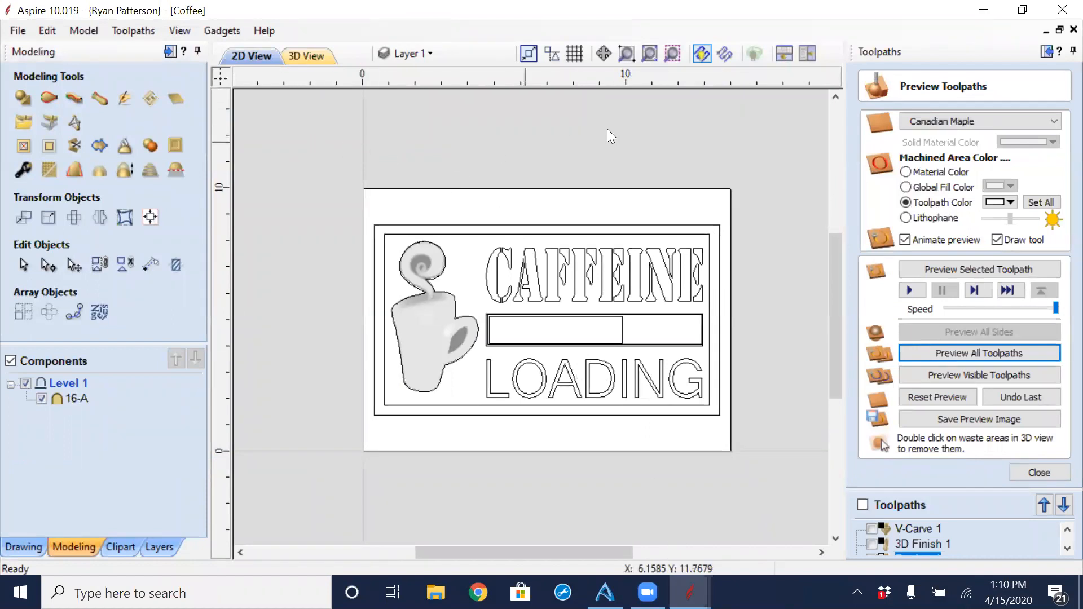
{"action": "left_click", "coordinate": [991, 9]}
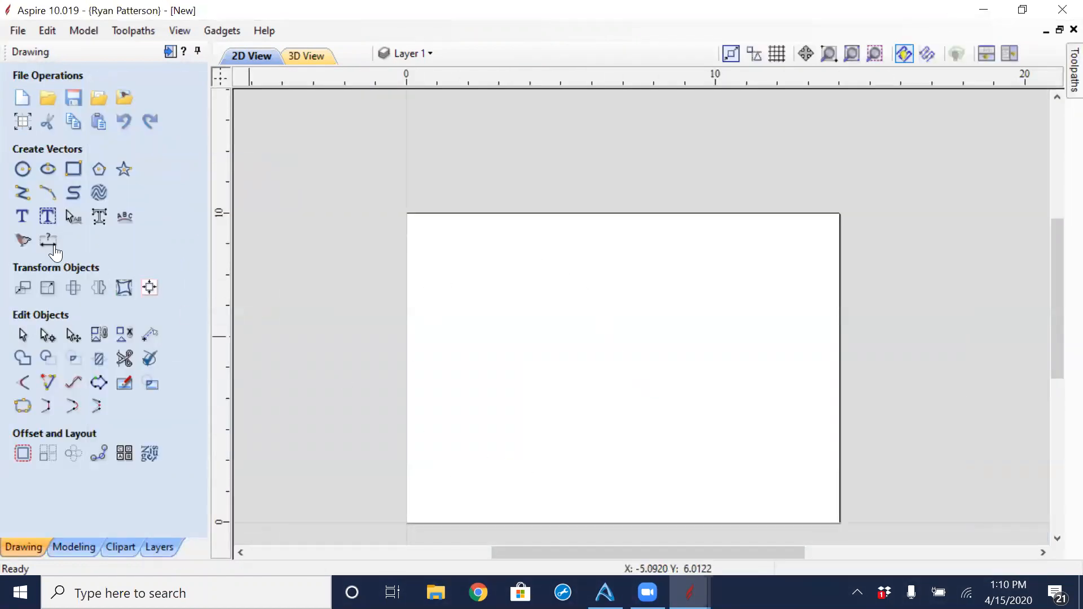
Create a text object reading CAFFEINE in capitals in the upper part of the job.
{"action": "left_click", "coordinate": [24, 220]}
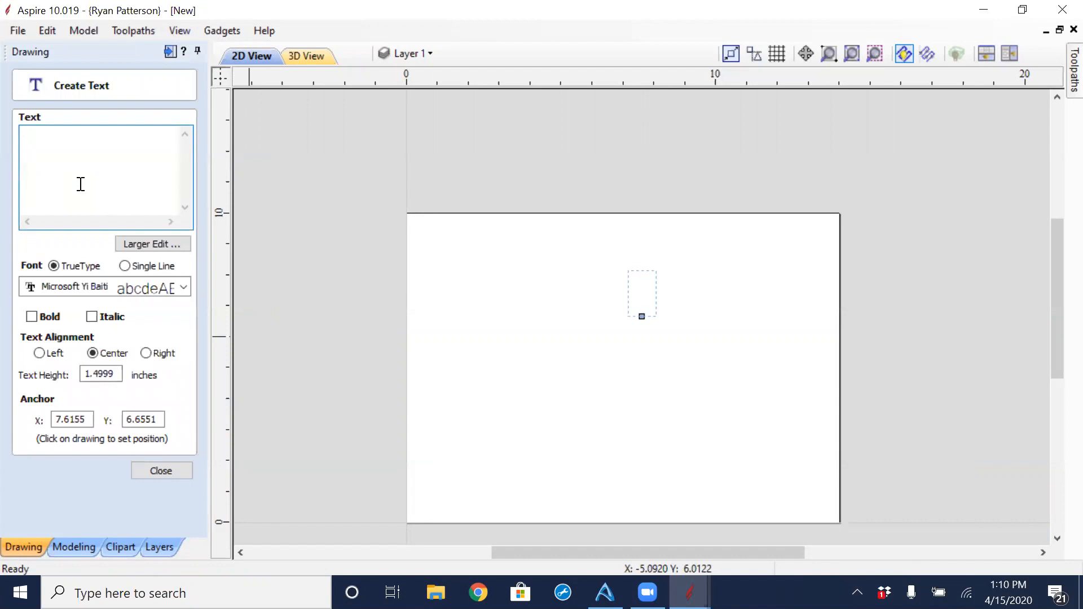
{"action": "type", "text": "Caf"}
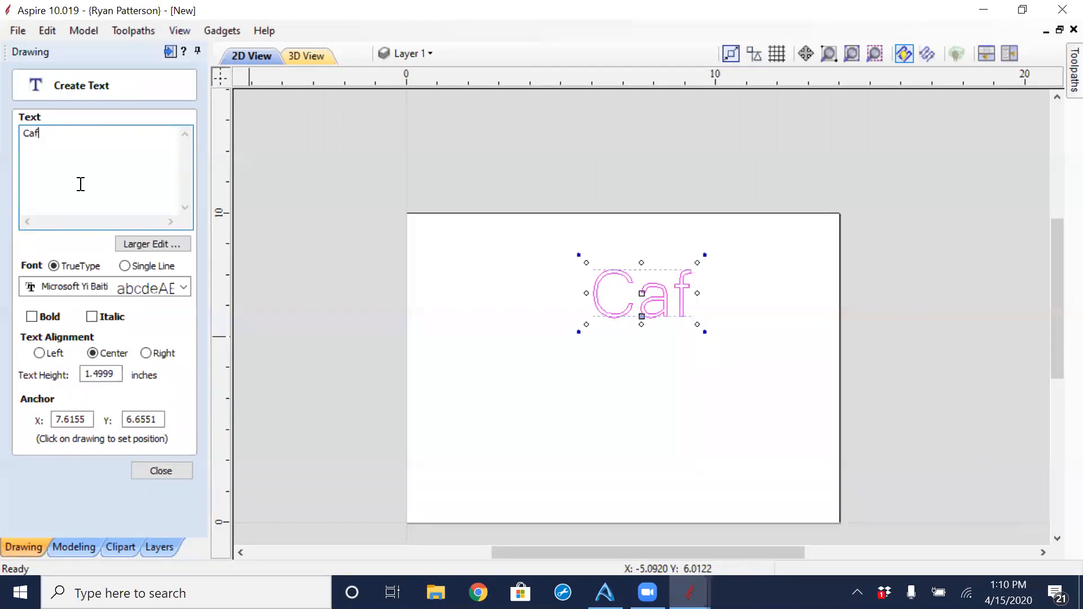
{"action": "type", "text": "feine"}
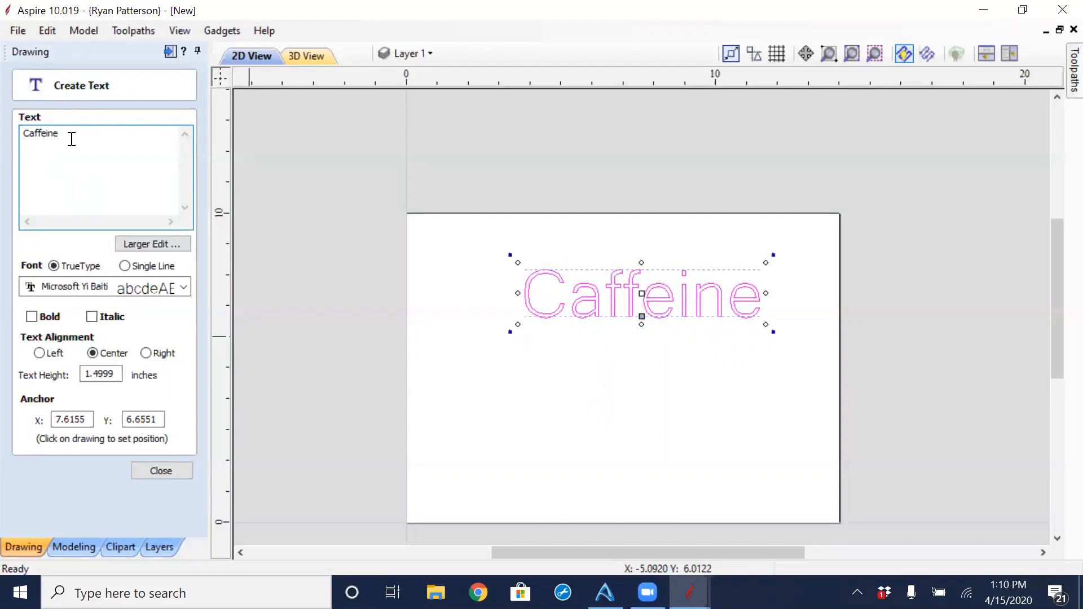
{"action": "left_click_drag", "start_coordinate": [71, 139], "coordinate": [10, 134]}
{"action": "type", "text": "CA"}
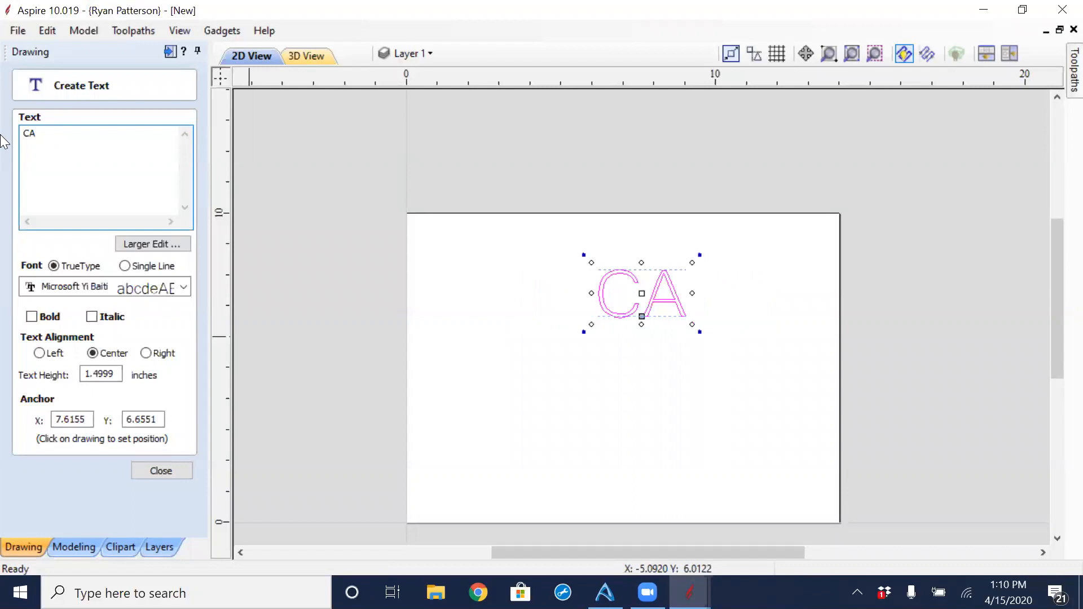
{"action": "type", "text": "FFE"}
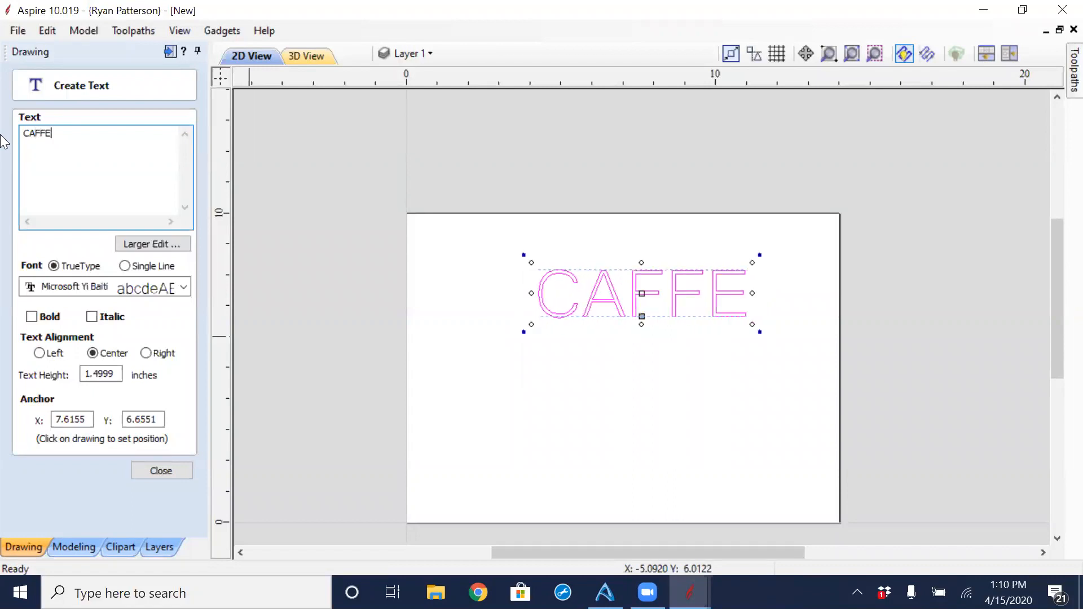
{"action": "type", "text": "INE"}
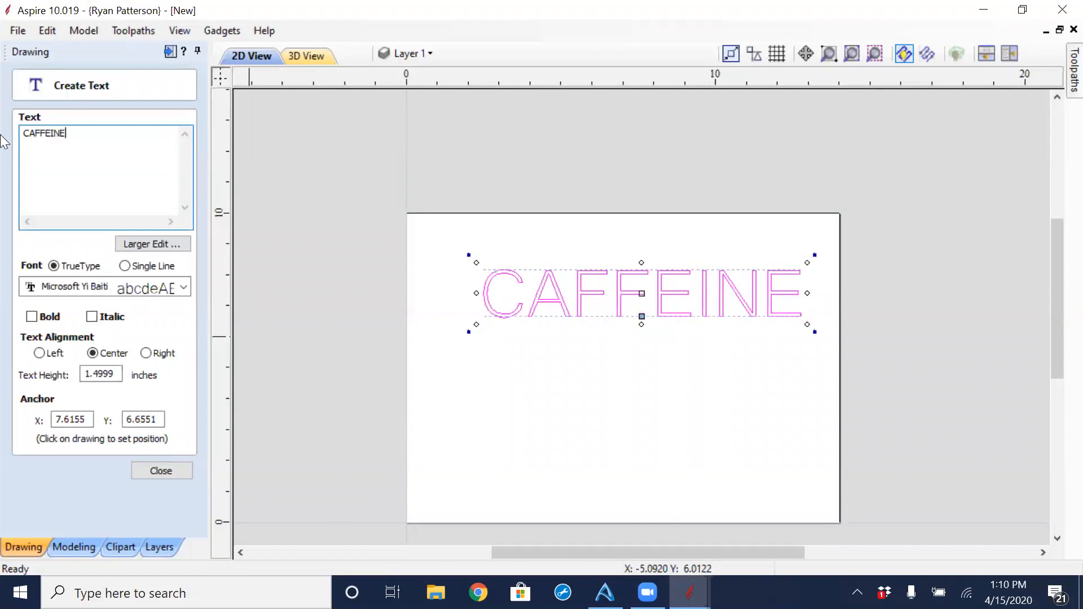
Set the CAFFEINE text's font to Stencil and finish the text.
{"action": "left_click", "coordinate": [185, 287]}
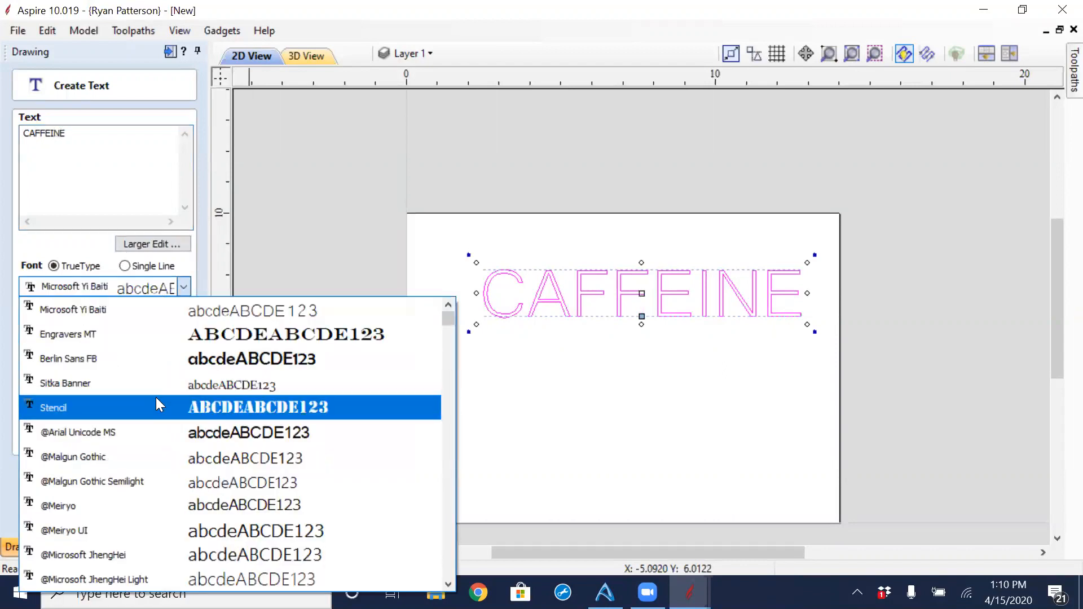
{"action": "scroll", "coordinate": [153, 404], "scroll_direction": "down", "scroll_amount": 9}
{"action": "scroll", "coordinate": [152, 407], "scroll_direction": "down", "scroll_amount": 13}
{"action": "scroll", "coordinate": [153, 404], "scroll_direction": "down", "scroll_amount": 10}
{"action": "scroll", "coordinate": [153, 409], "scroll_direction": "down", "scroll_amount": 9}
{"action": "scroll", "coordinate": [150, 407], "scroll_direction": "down", "scroll_amount": 10}
{"action": "scroll", "coordinate": [150, 407], "scroll_direction": "down", "scroll_amount": 7}
{"action": "scroll", "coordinate": [150, 407], "scroll_direction": "down", "scroll_amount": 4}
{"action": "scroll", "coordinate": [151, 407], "scroll_direction": "down", "scroll_amount": 10}
{"action": "scroll", "coordinate": [151, 407], "scroll_direction": "down", "scroll_amount": 8}
{"action": "scroll", "coordinate": [151, 408], "scroll_direction": "down", "scroll_amount": 6}
{"action": "scroll", "coordinate": [153, 412], "scroll_direction": "down", "scroll_amount": 15}
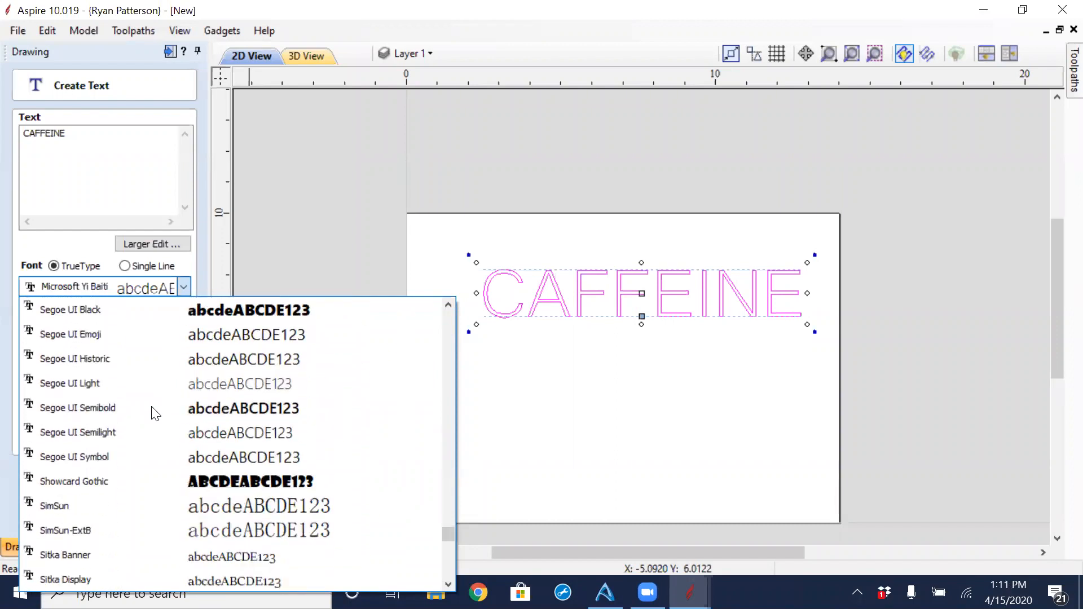
{"action": "scroll", "coordinate": [155, 414], "scroll_direction": "down", "scroll_amount": 9}
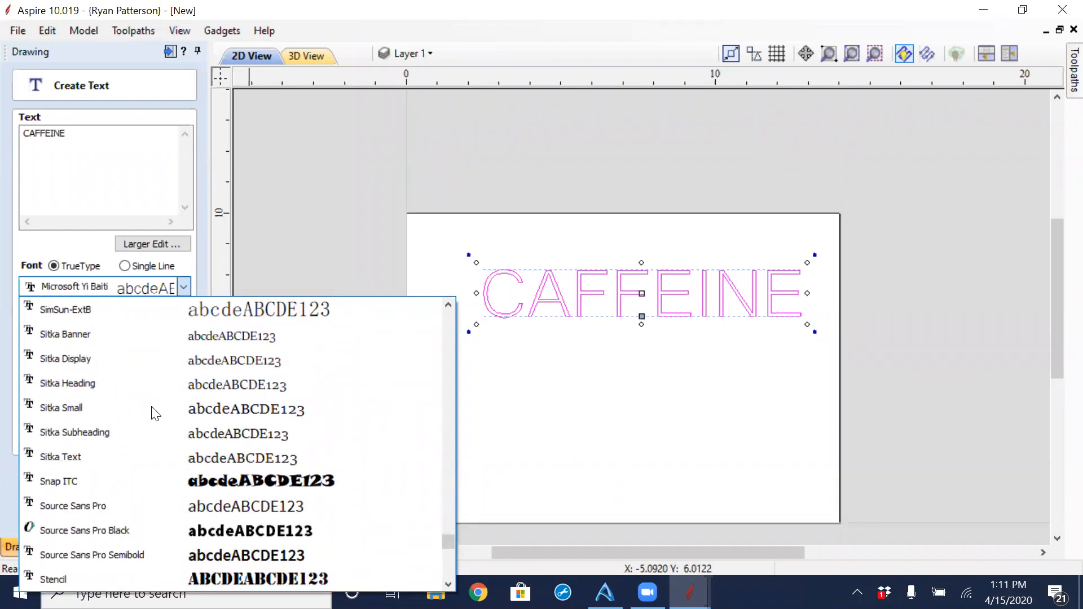
{"action": "scroll", "coordinate": [156, 414], "scroll_direction": "down", "scroll_amount": 6}
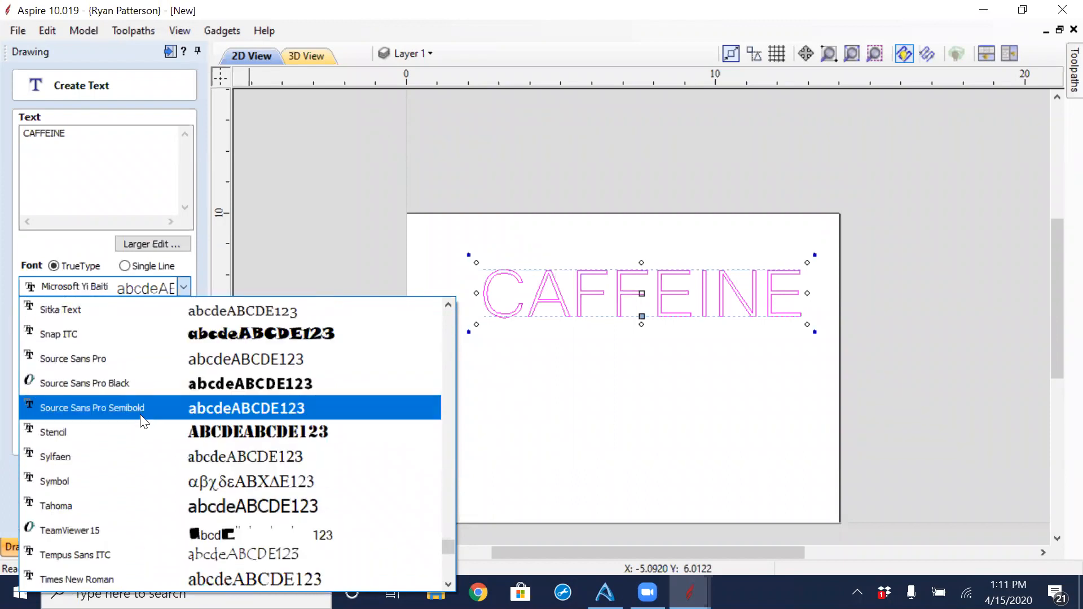
{"action": "left_click", "coordinate": [75, 432]}
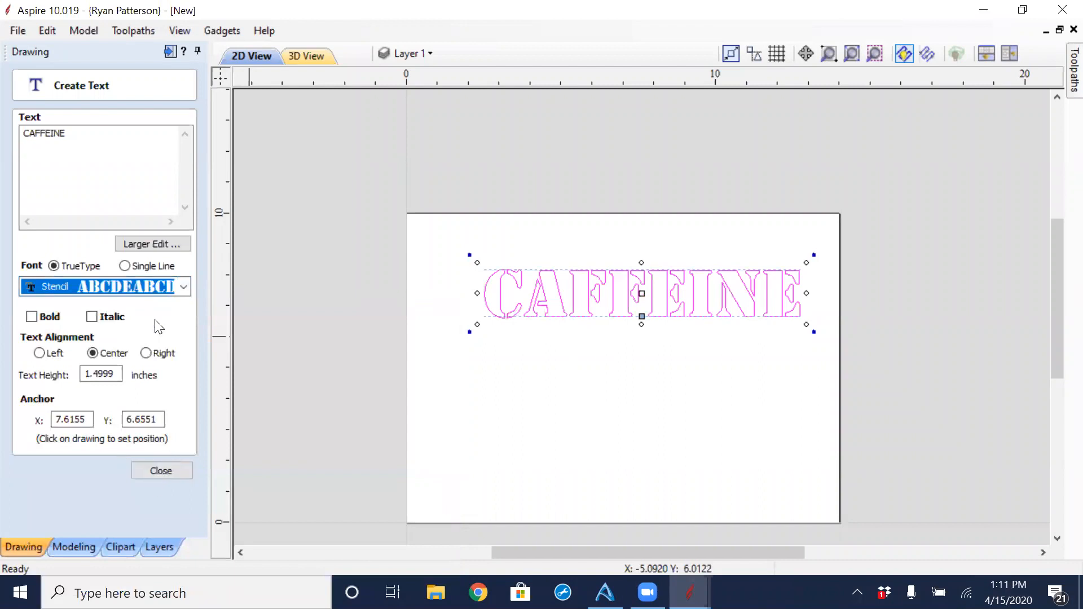
{"action": "left_click", "coordinate": [175, 472]}
Move the CAFFEINE text slightly toward the right edge of the job and deselect it.
{"action": "left_click", "coordinate": [643, 282]}
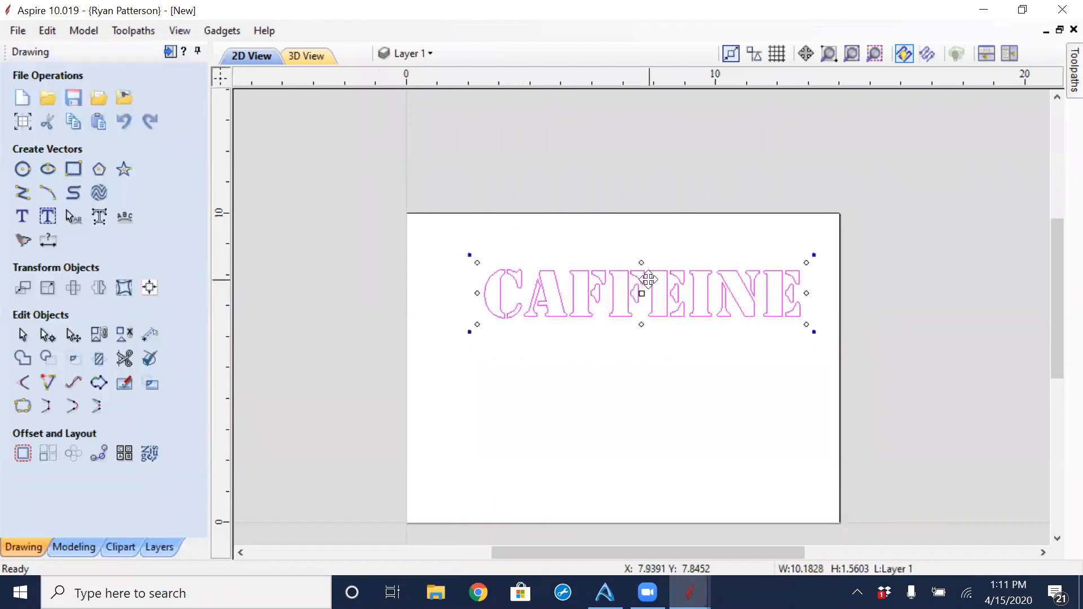
{"action": "left_click_drag", "start_coordinate": [624, 305], "coordinate": [649, 286]}
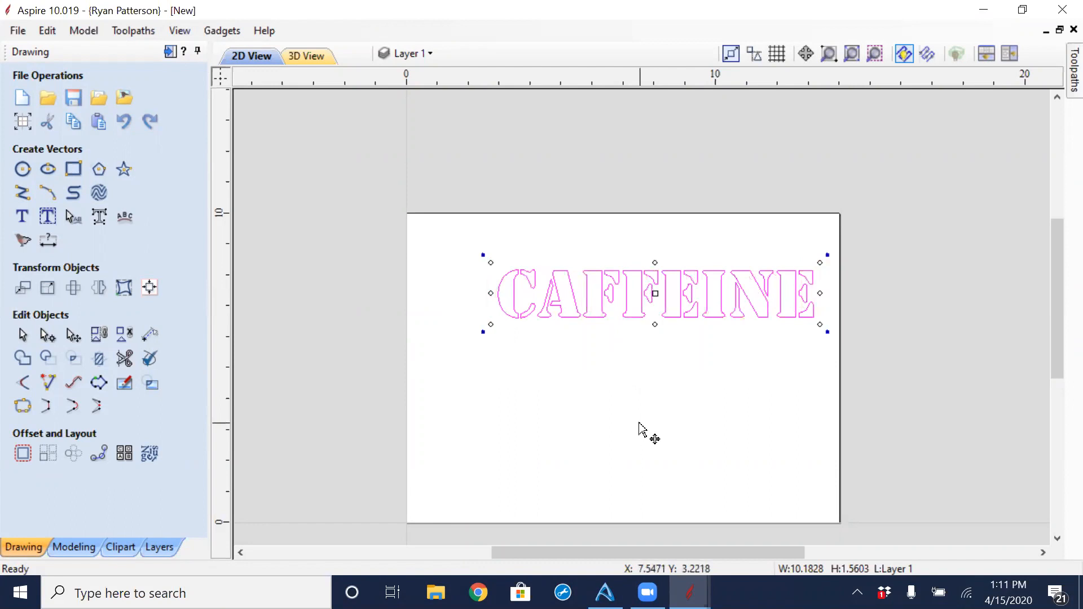
{"action": "left_click", "coordinate": [636, 393]}
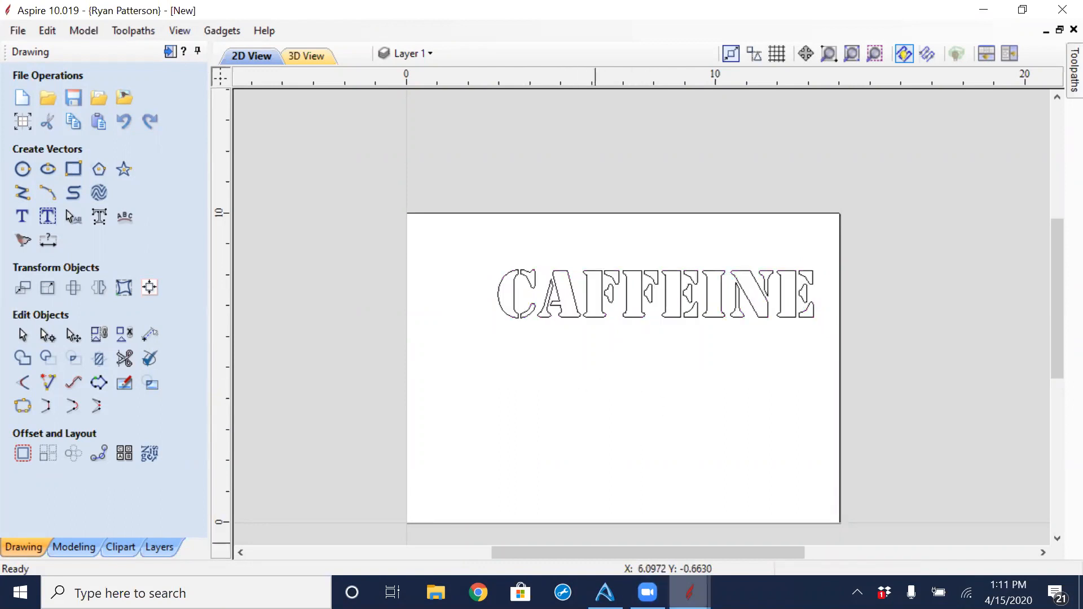
Create the text LOADING and place it below CAFFEINE with its anchor at about X 8.01, Y 2.55 inches.
{"action": "mouse_move", "coordinate": [690, 592]}
{"action": "mouse_move", "coordinate": [611, 535]}
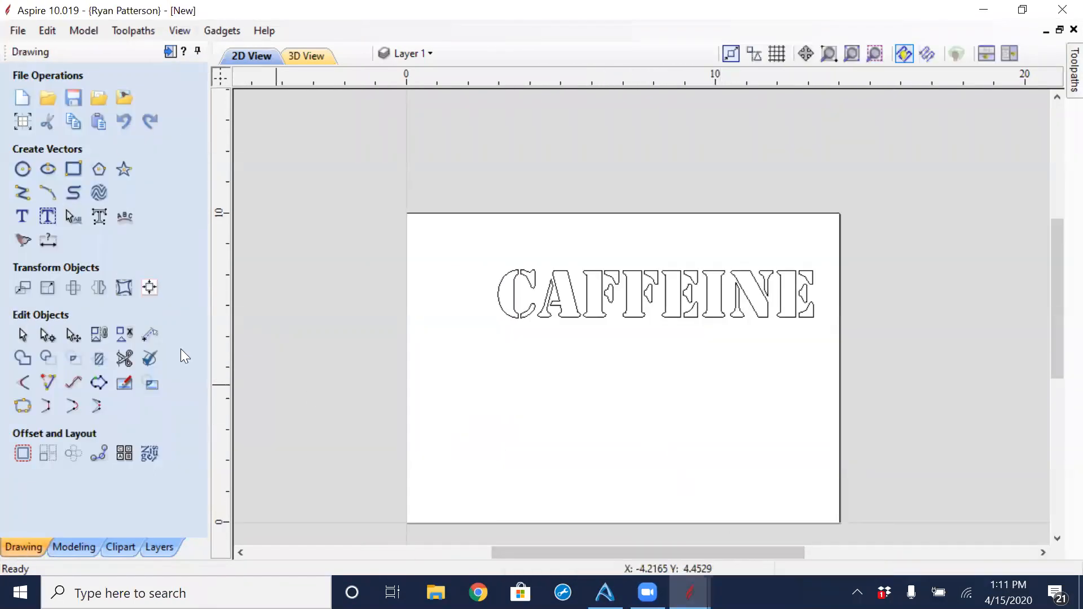
{"action": "left_click", "coordinate": [17, 224]}
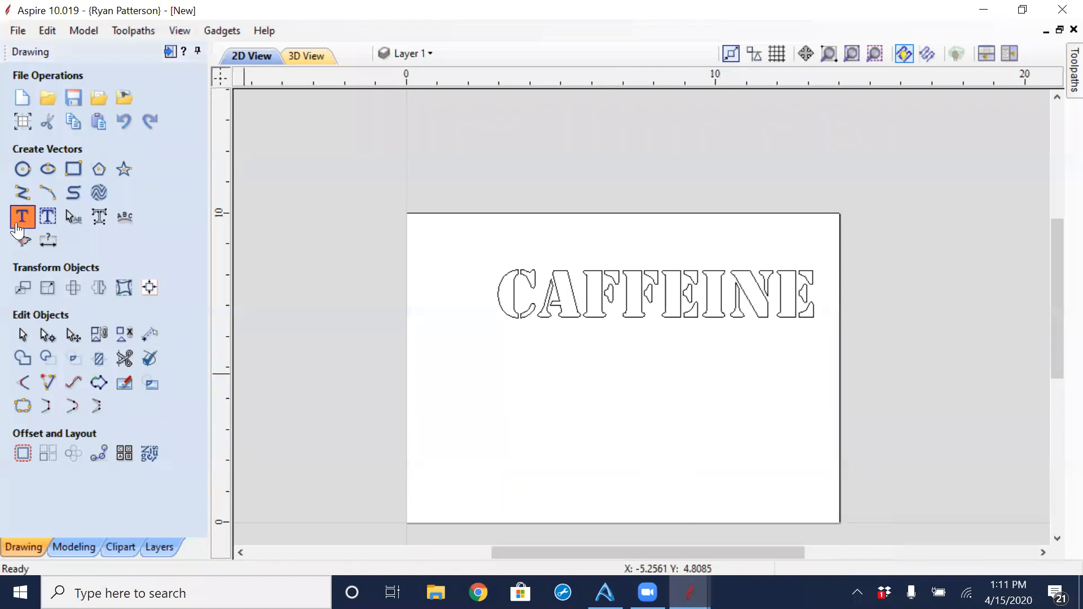
{"action": "type", "text": "LOADING"}
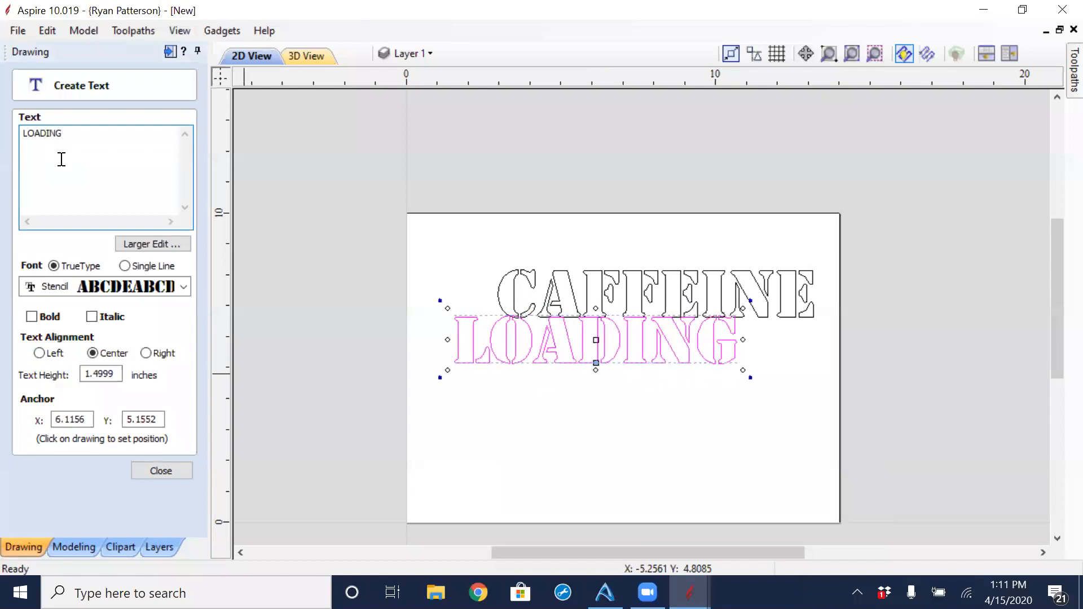
{"action": "left_click_drag", "start_coordinate": [594, 350], "coordinate": [667, 431]}
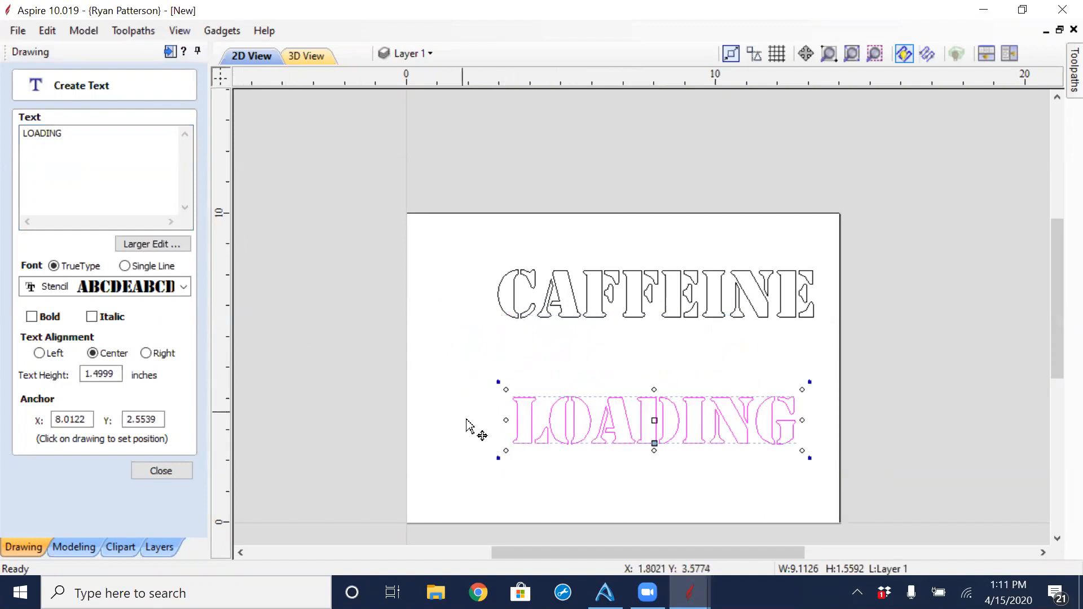
Set the LOADING text's font to Microsoft Yi Baiti in bold and finish the text.
{"action": "left_click", "coordinate": [184, 285]}
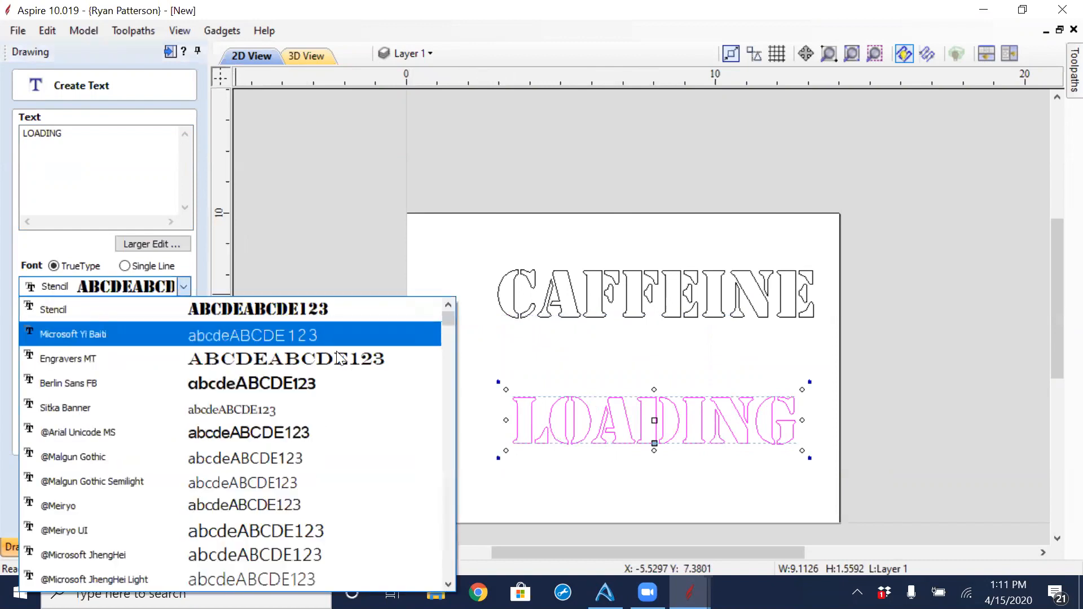
{"action": "scroll", "coordinate": [444, 332], "scroll_direction": "down", "scroll_amount": 5}
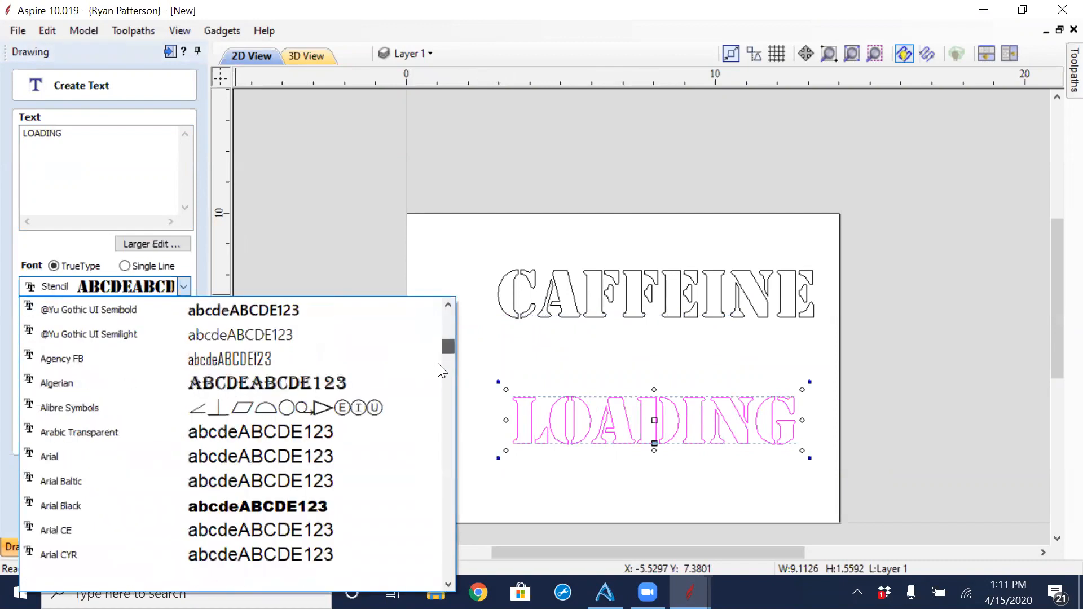
{"action": "scroll", "coordinate": [441, 391], "scroll_direction": "down", "scroll_amount": 20}
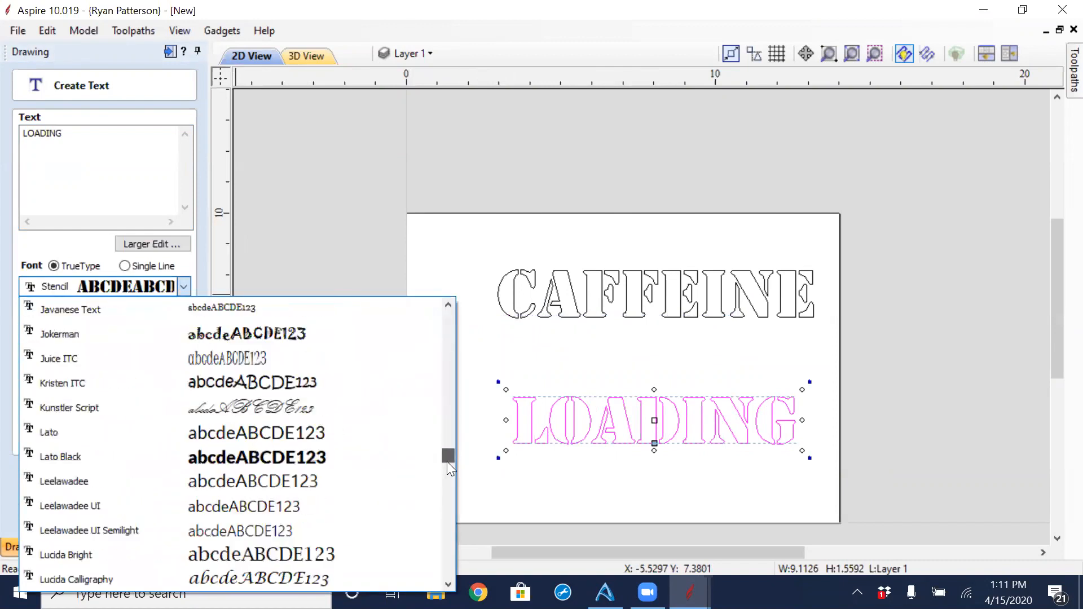
{"action": "scroll", "coordinate": [448, 478], "scroll_direction": "down", "scroll_amount": 4}
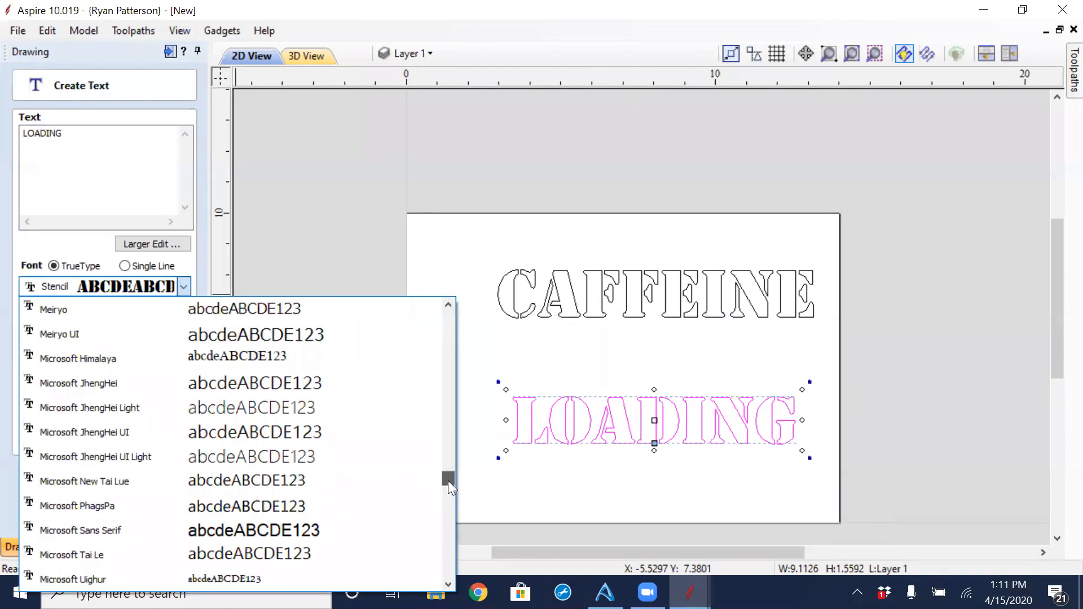
{"action": "scroll", "coordinate": [448, 482], "scroll_direction": "down", "scroll_amount": 1}
{"action": "scroll", "coordinate": [361, 458], "scroll_direction": "down", "scroll_amount": 6}
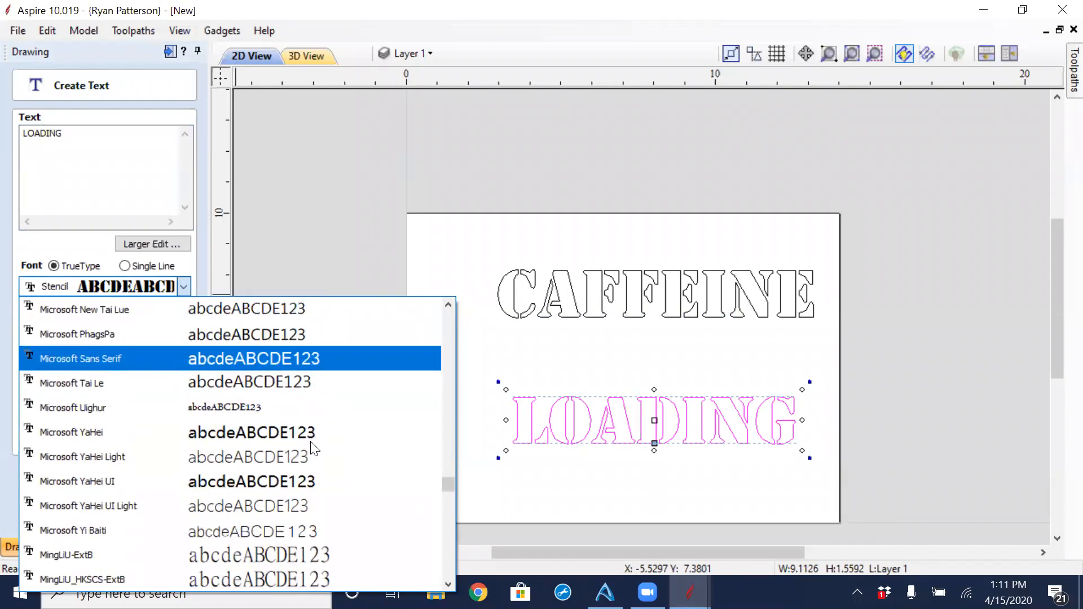
{"action": "scroll", "coordinate": [305, 436], "scroll_direction": "down", "scroll_amount": 1}
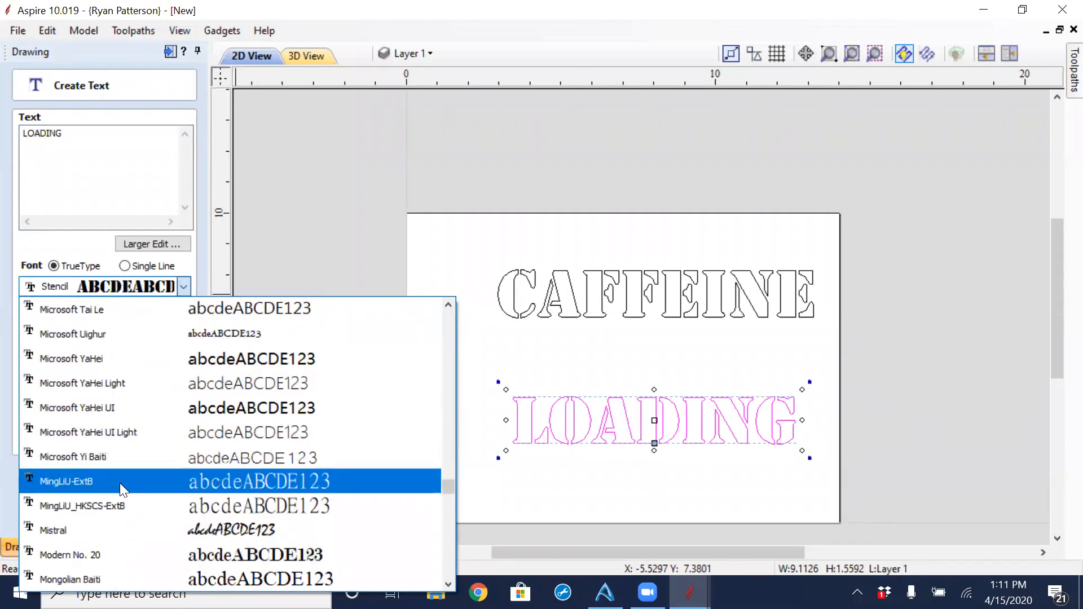
{"action": "left_click", "coordinate": [101, 461]}
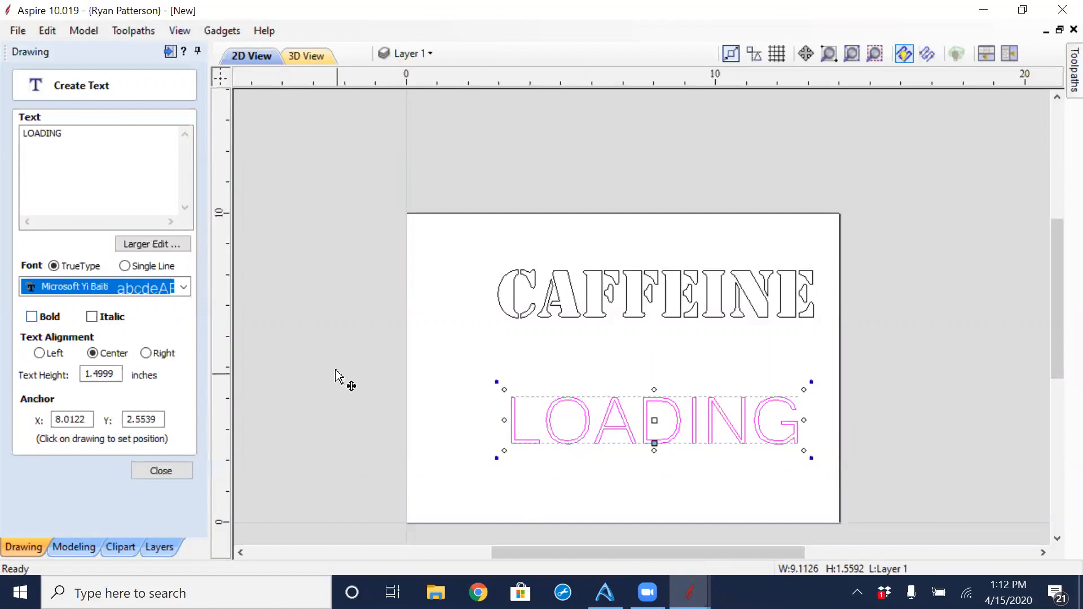
{"action": "left_click", "coordinate": [32, 319]}
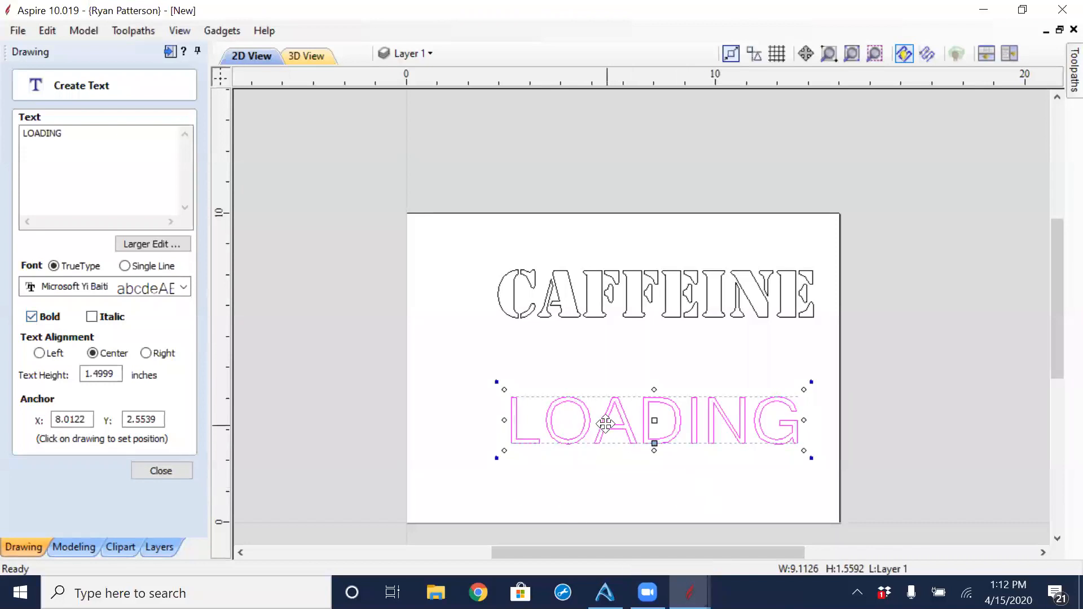
{"action": "left_click", "coordinate": [166, 471]}
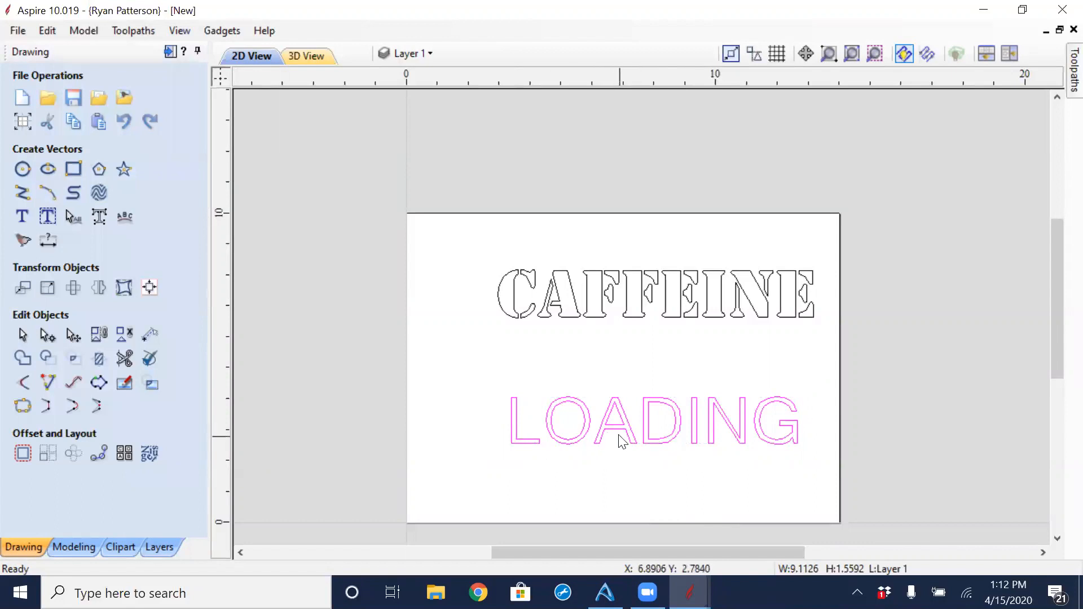
Select CAFFEINE and LOADING together, center them horizontally on each other, and deselect them.
{"action": "left_click", "coordinate": [676, 410]}
{"action": "left_click", "coordinate": [613, 254]}
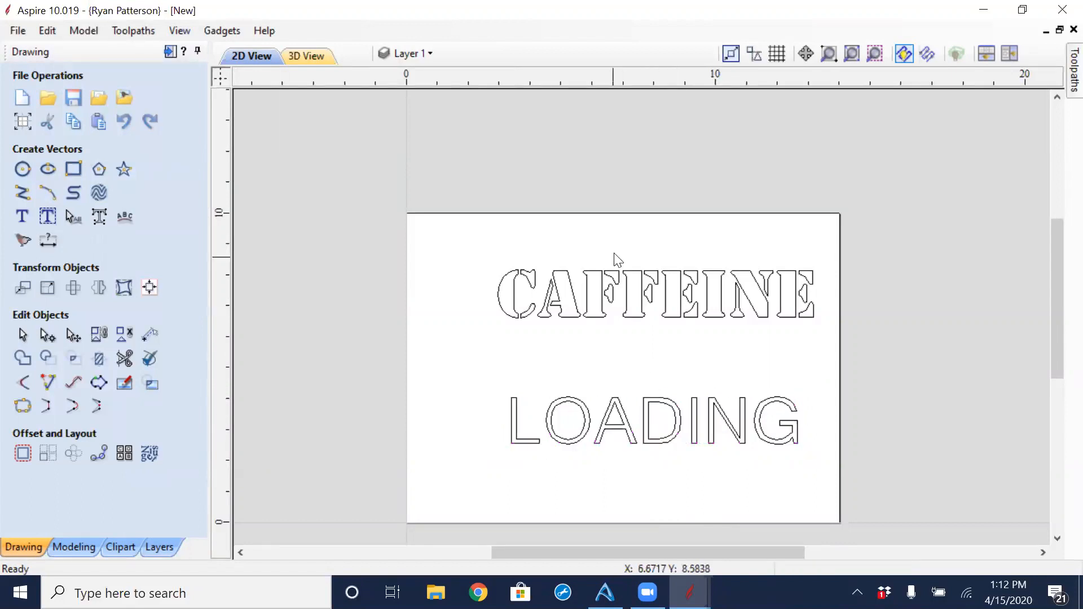
{"action": "left_click_drag", "start_coordinate": [621, 257], "coordinate": [530, 472]}
{"action": "left_click_drag", "start_coordinate": [590, 256], "coordinate": [533, 426]}
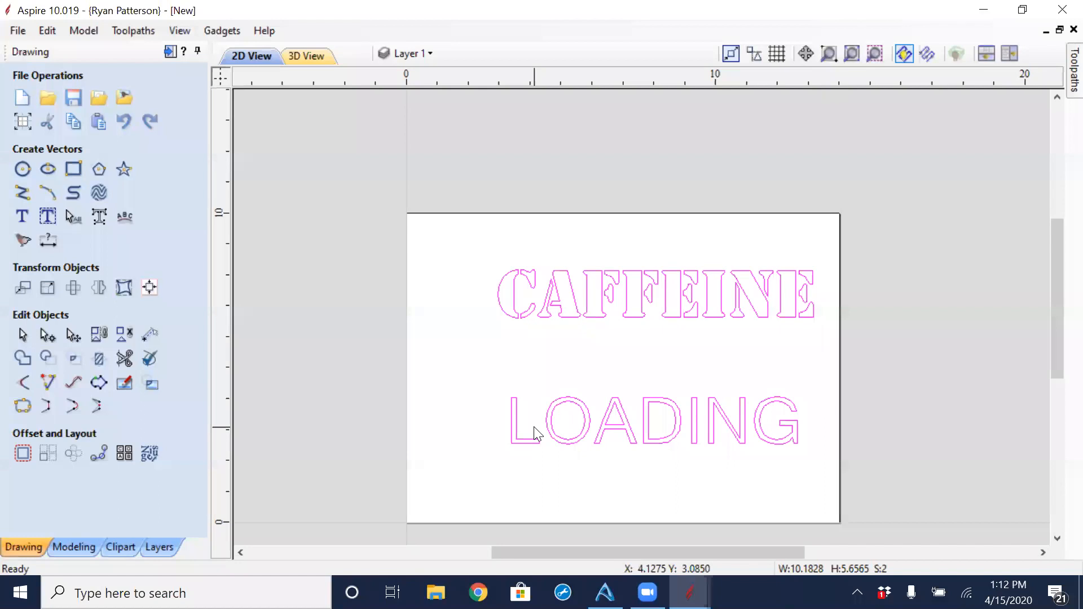
{"action": "left_click", "coordinate": [149, 287]}
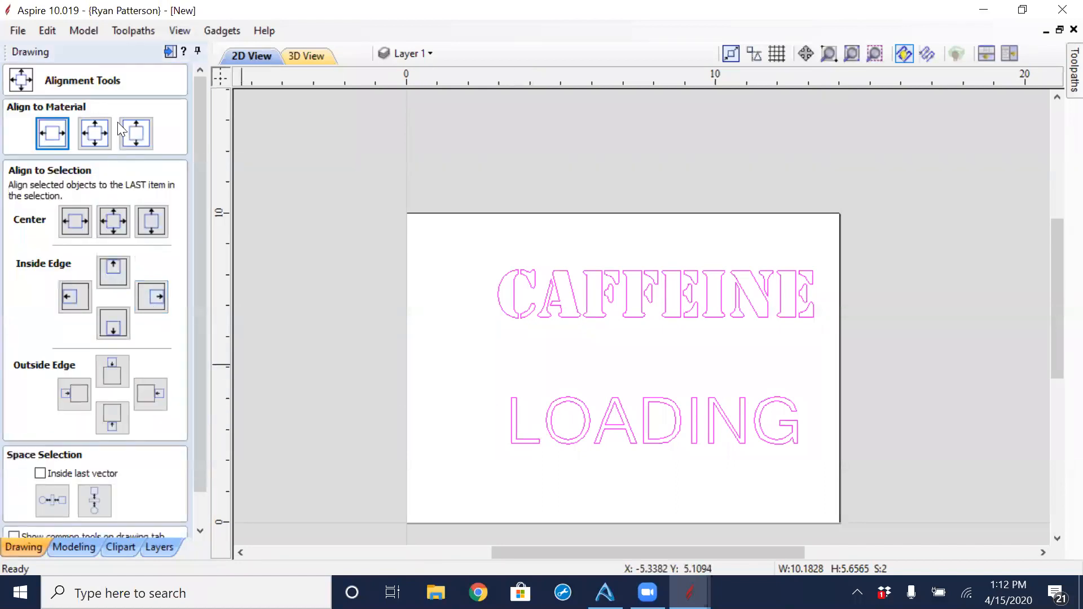
{"action": "left_click", "coordinate": [74, 220]}
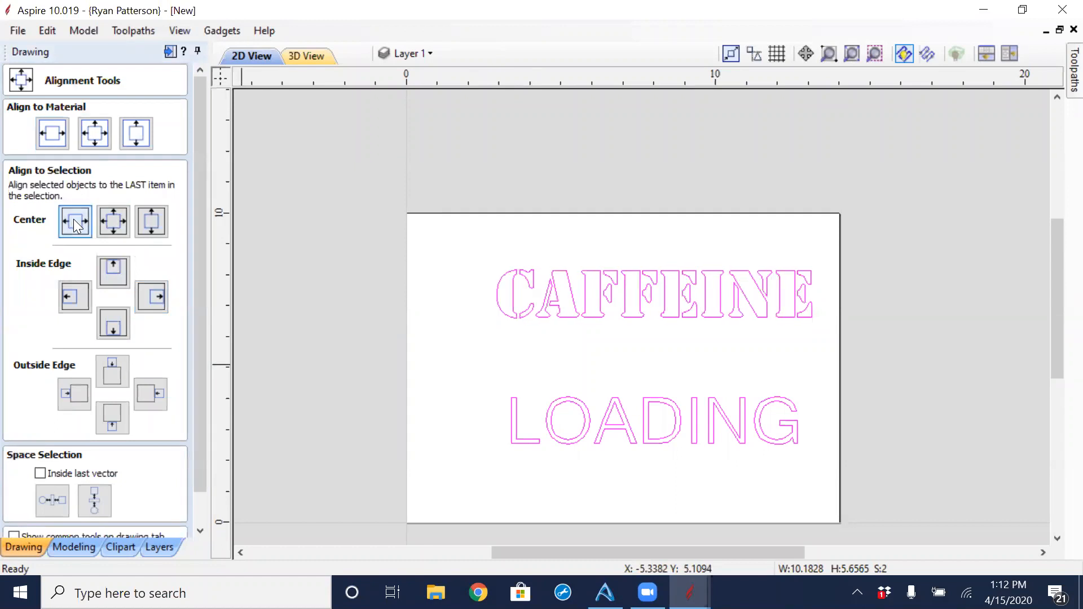
{"action": "scroll", "coordinate": [203, 345], "scroll_direction": "down", "scroll_amount": 1}
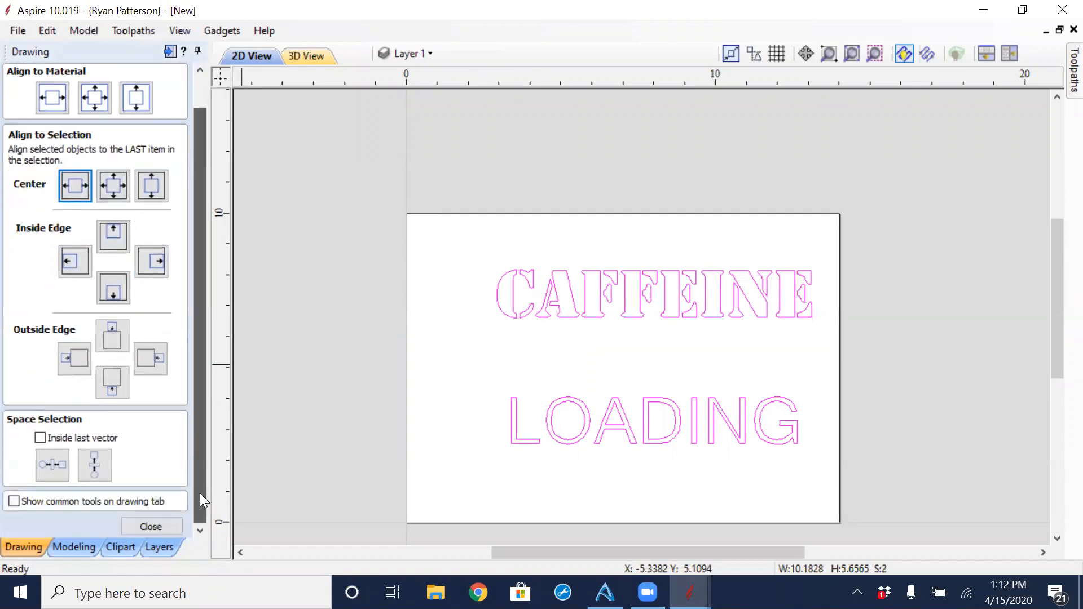
{"action": "left_click", "coordinate": [151, 527]}
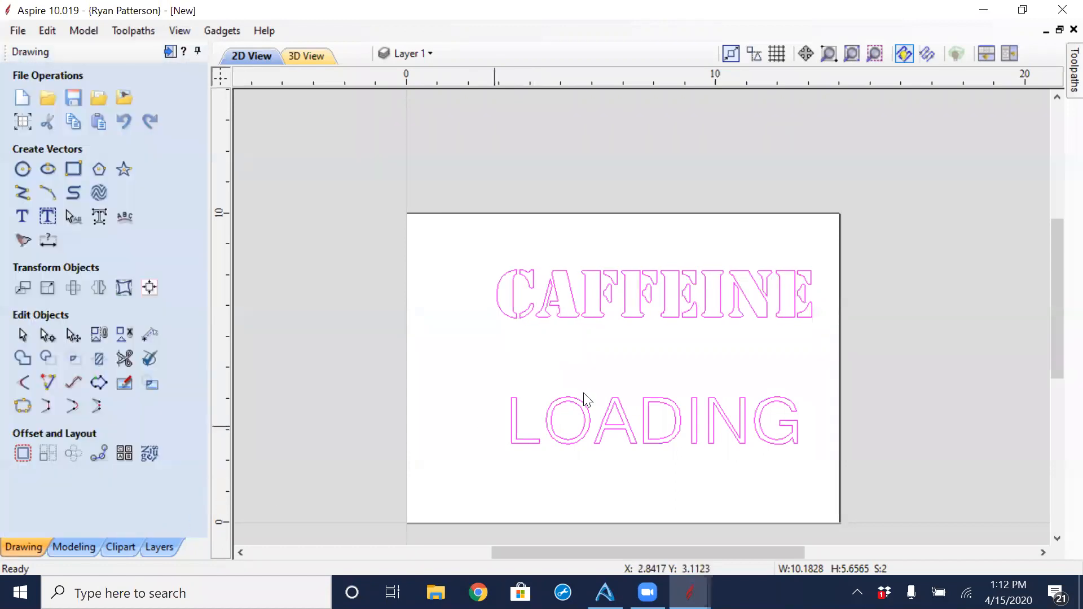
{"action": "left_click", "coordinate": [641, 317]}
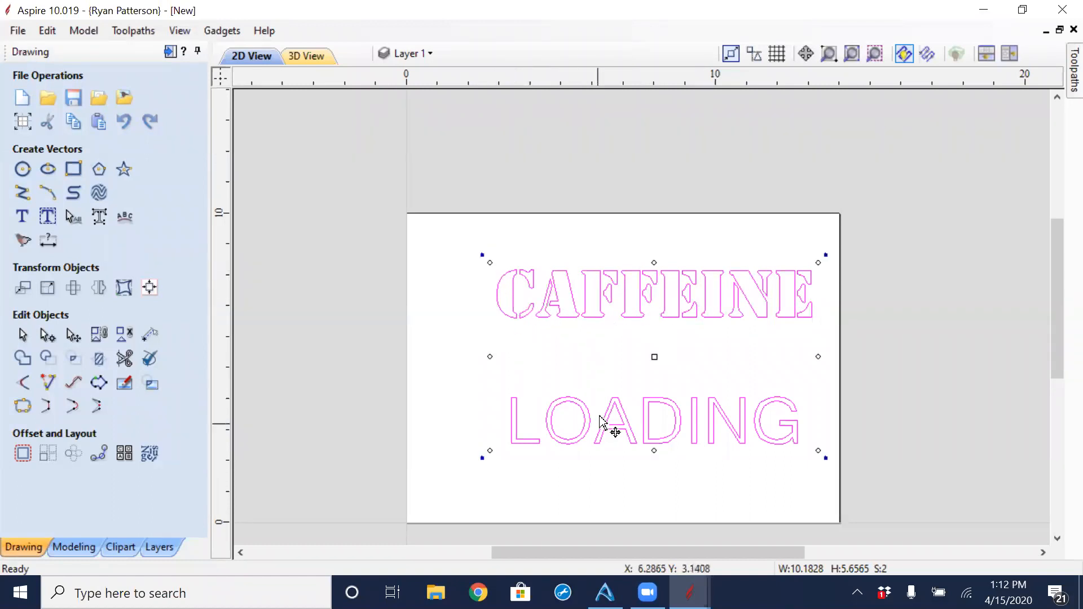
{"action": "left_click", "coordinate": [741, 250]}
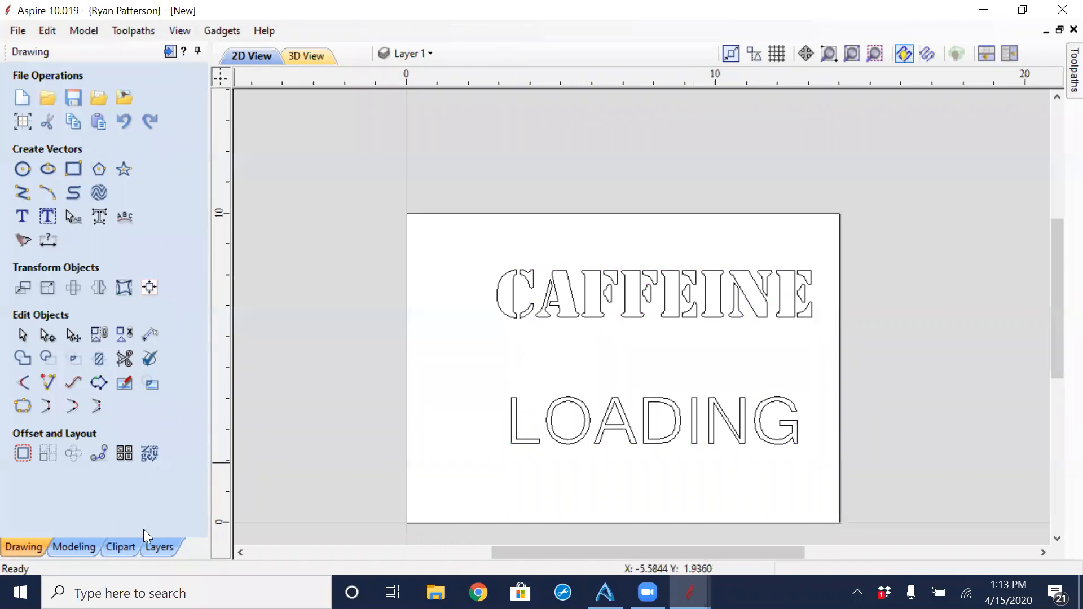
Place the Coffee Cup-X clipart from the Objects & People library folder on the left part of the job.
{"action": "left_click", "coordinate": [121, 547]}
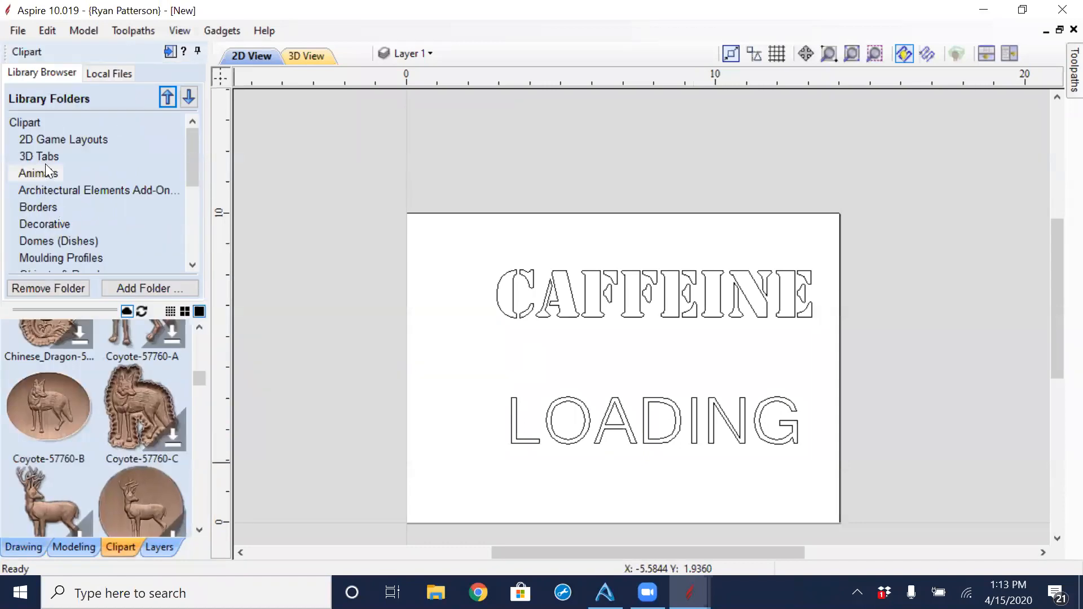
{"action": "left_click", "coordinate": [46, 190]}
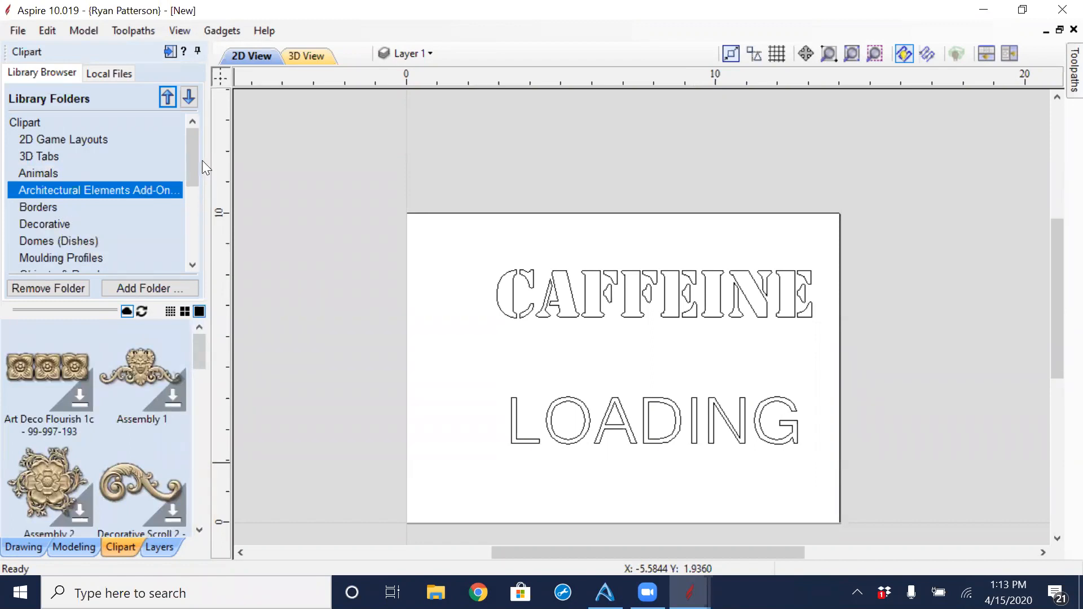
{"action": "scroll", "coordinate": [188, 165], "scroll_direction": "down", "scroll_amount": 2}
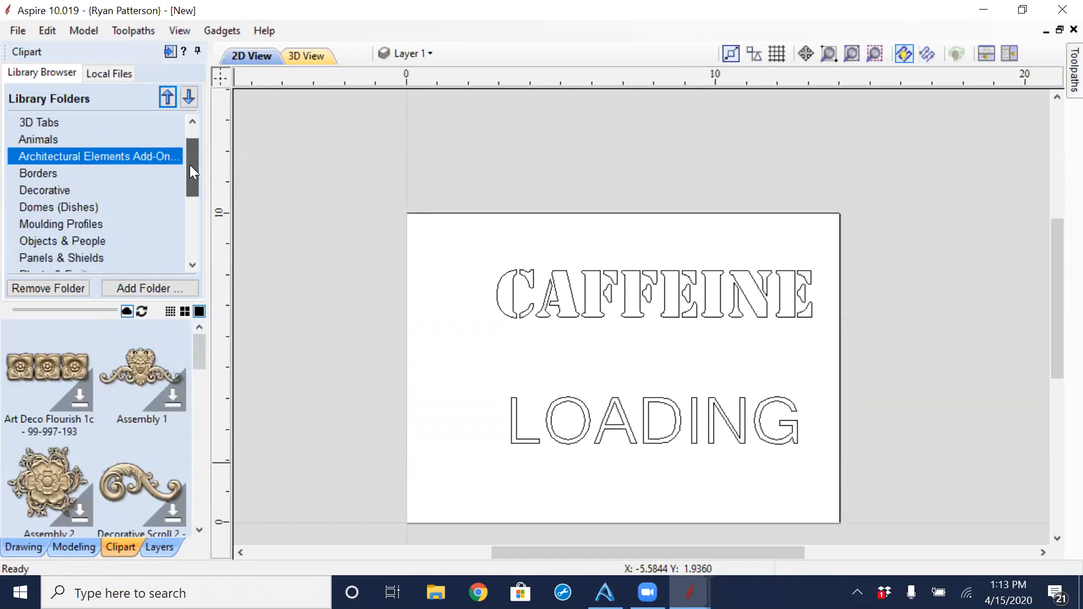
{"action": "left_click_drag", "start_coordinate": [189, 165], "coordinate": [190, 170]}
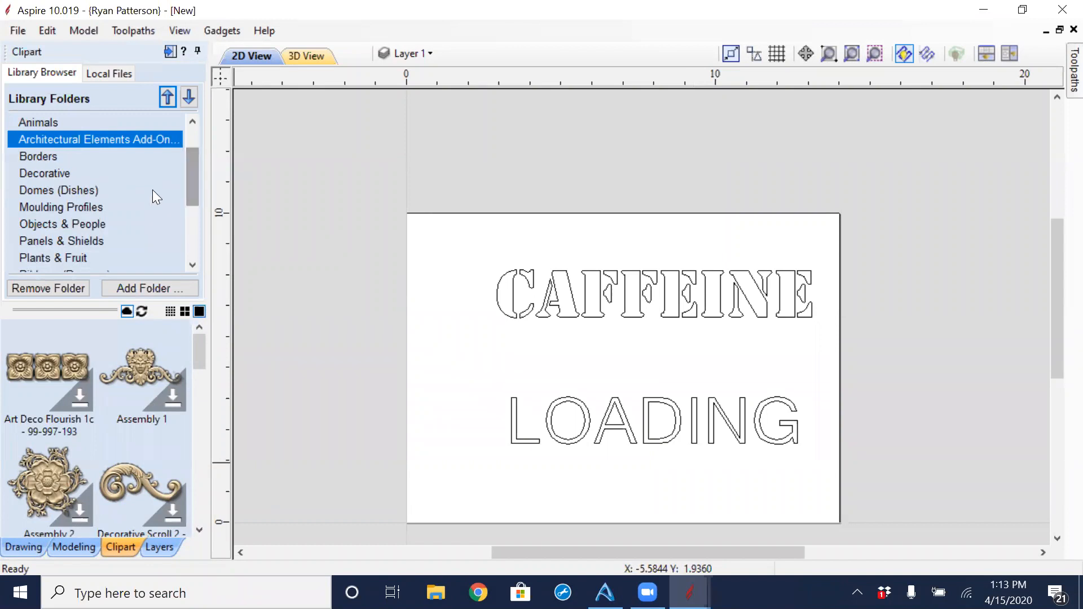
{"action": "left_click", "coordinate": [96, 224]}
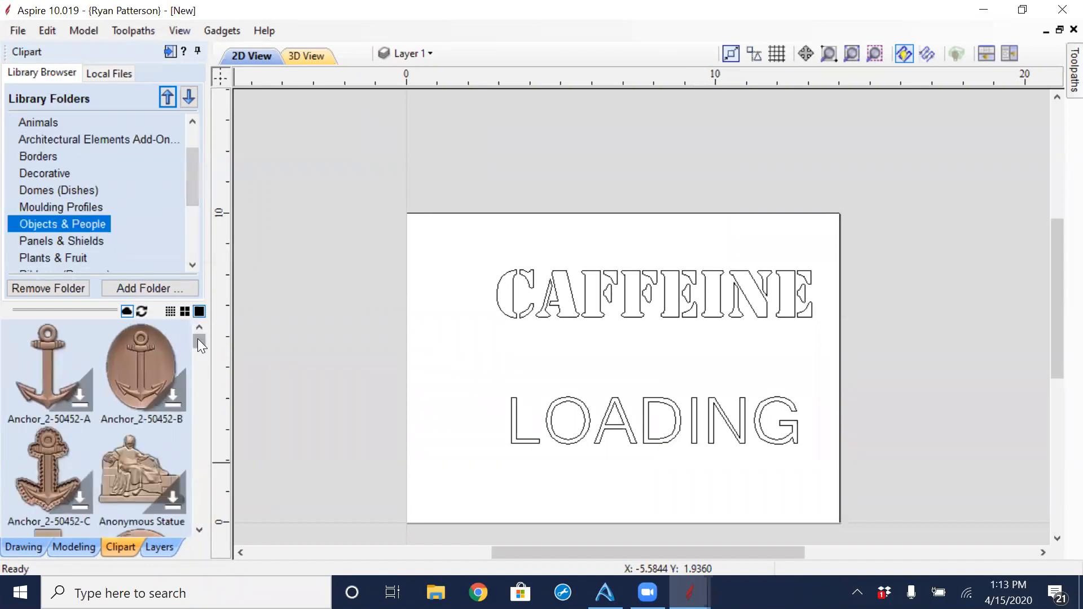
{"action": "left_click_drag", "start_coordinate": [200, 343], "coordinate": [207, 371]}
{"action": "scroll", "coordinate": [165, 382], "scroll_direction": "down", "scroll_amount": 5}
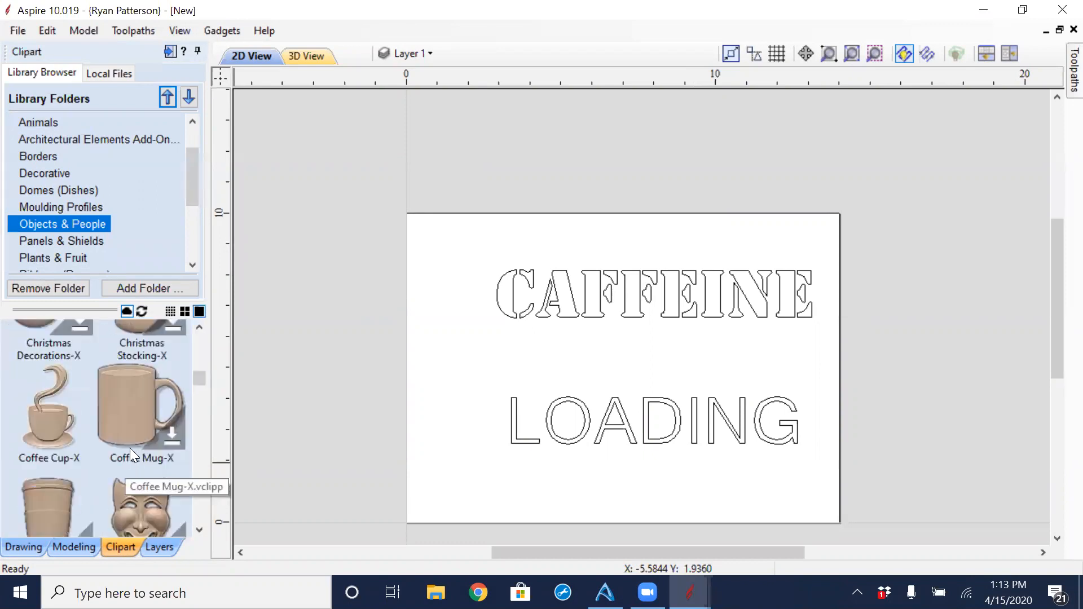
{"action": "left_click", "coordinate": [46, 423]}
{"action": "left_click_drag", "start_coordinate": [48, 425], "coordinate": [480, 365]}
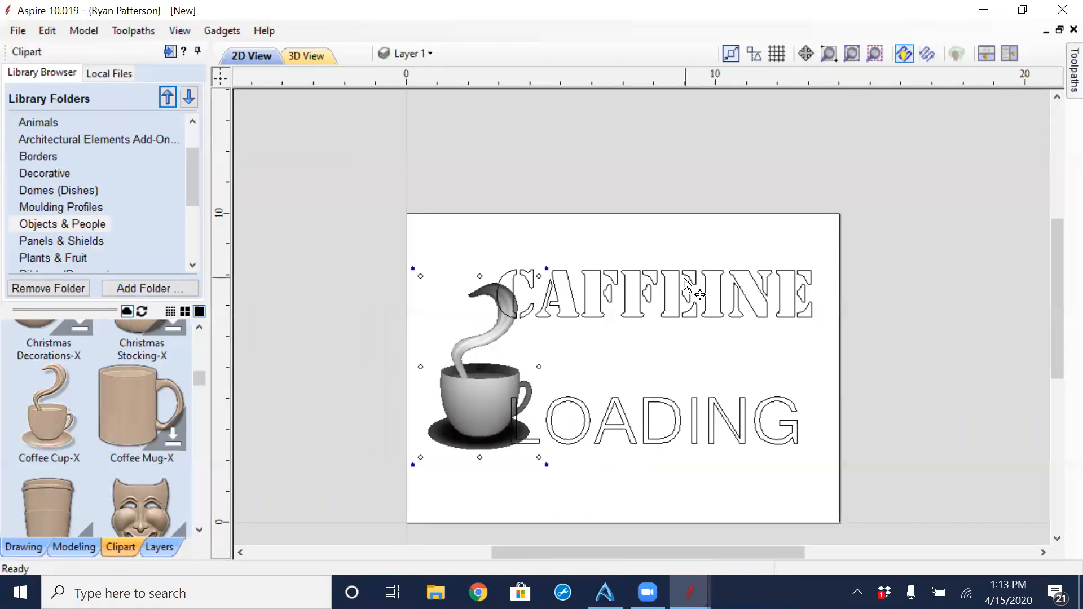
Narrow CAFFEINE and LOADING together to about 8.63 inches overall width and move them right, clear of the coffee cup.
{"action": "left_click", "coordinate": [684, 316]}
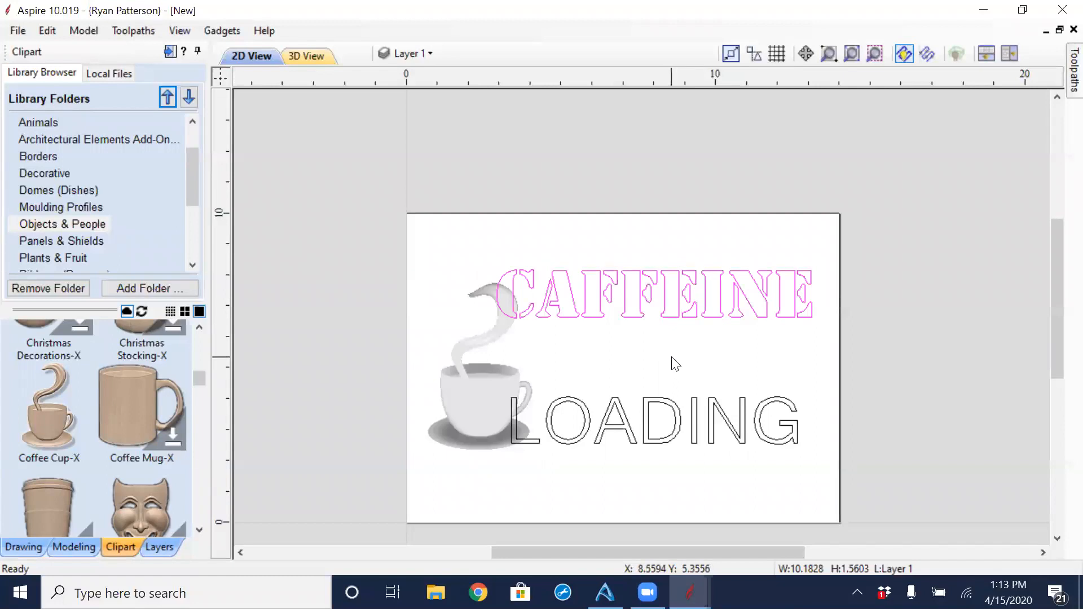
{"action": "left_click", "coordinate": [658, 398]}
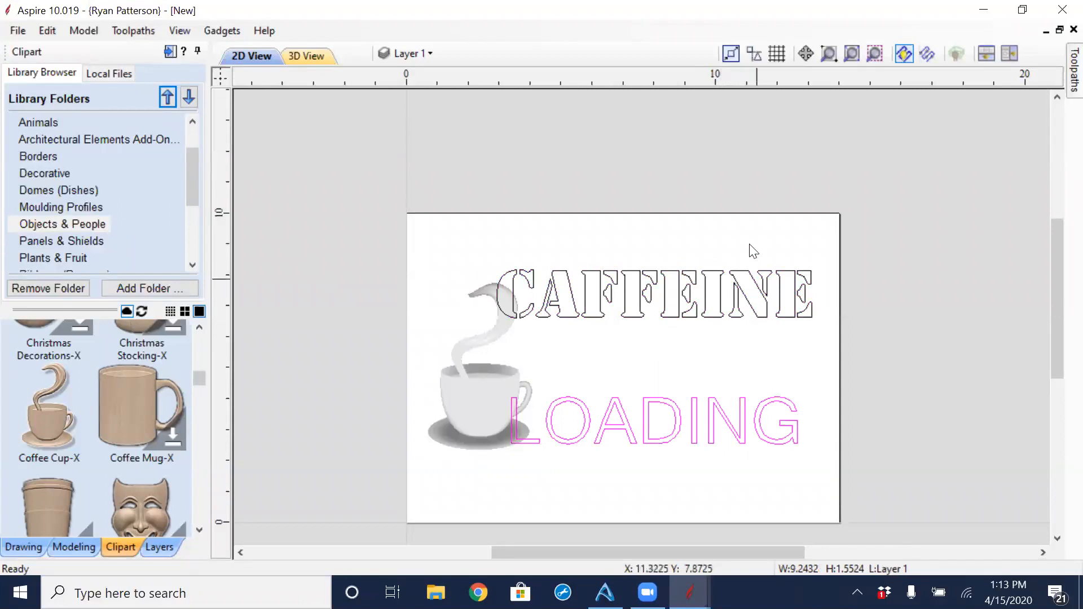
{"action": "left_click_drag", "start_coordinate": [749, 249], "coordinate": [637, 454]}
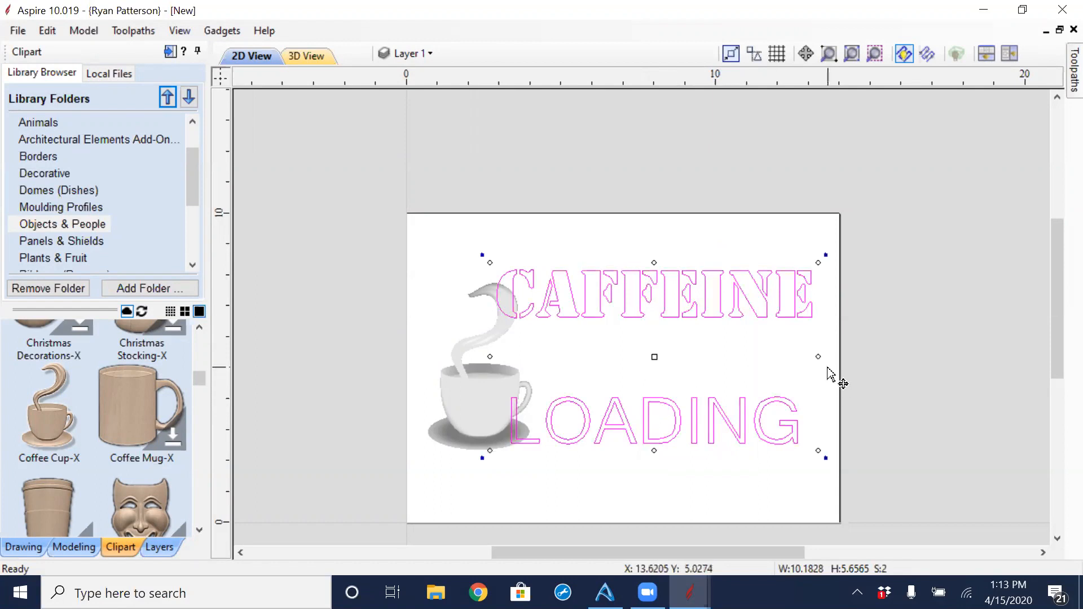
{"action": "left_click_drag", "start_coordinate": [816, 356], "coordinate": [762, 360]}
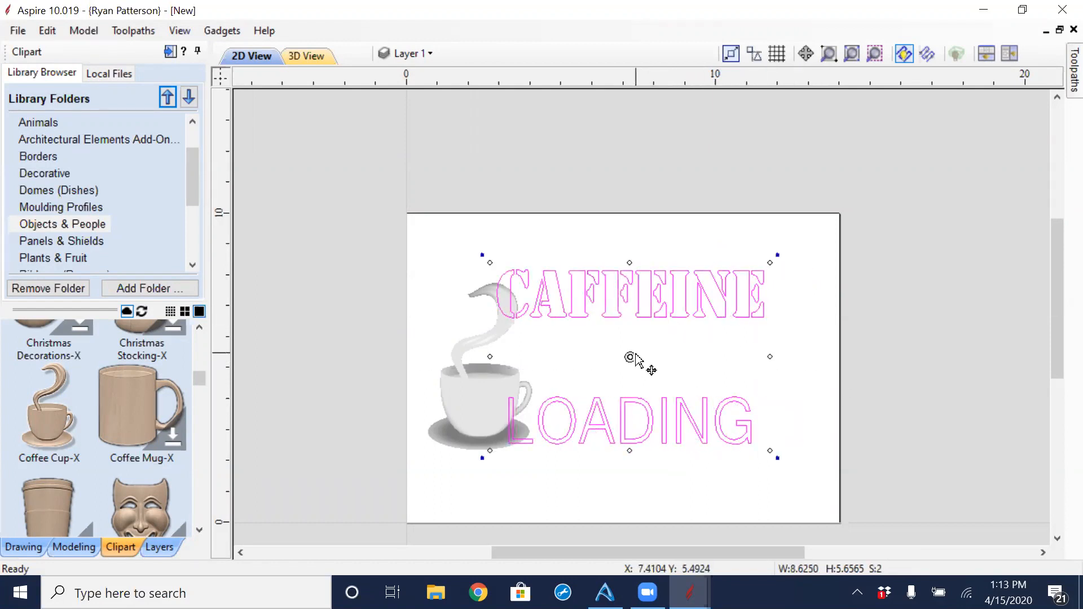
{"action": "left_click_drag", "start_coordinate": [655, 313], "coordinate": [698, 313]}
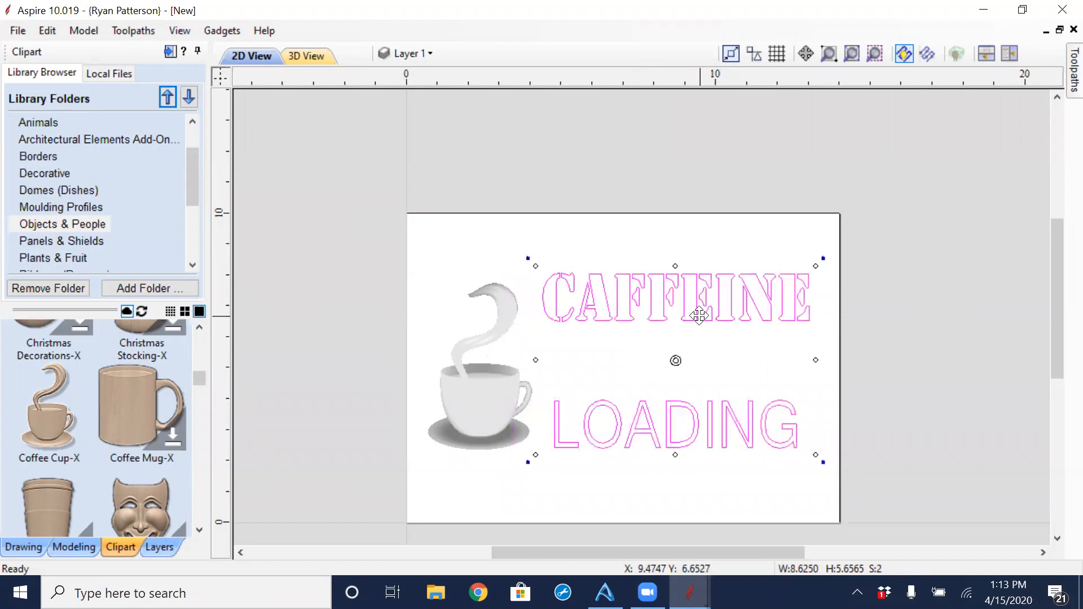
{"action": "left_click", "coordinate": [747, 248]}
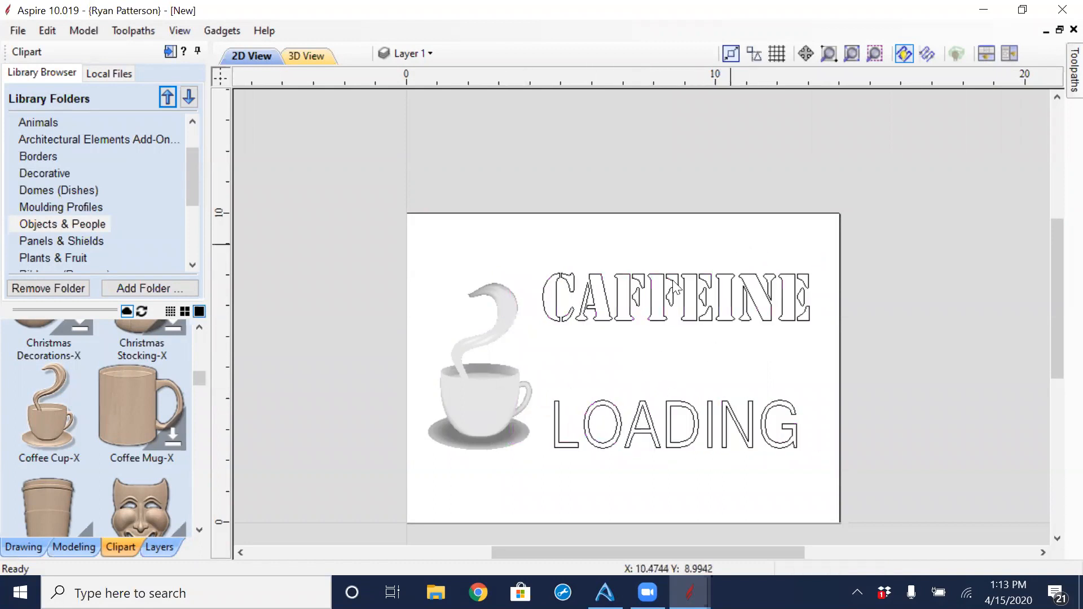
Move the coffee cup slightly up and toward the text, and fine-tune its horizontal position with small nudges.
{"action": "left_click", "coordinate": [472, 394]}
{"action": "left_click_drag", "start_coordinate": [472, 392], "coordinate": [487, 388]}
{"action": "left_click", "coordinate": [645, 369]}
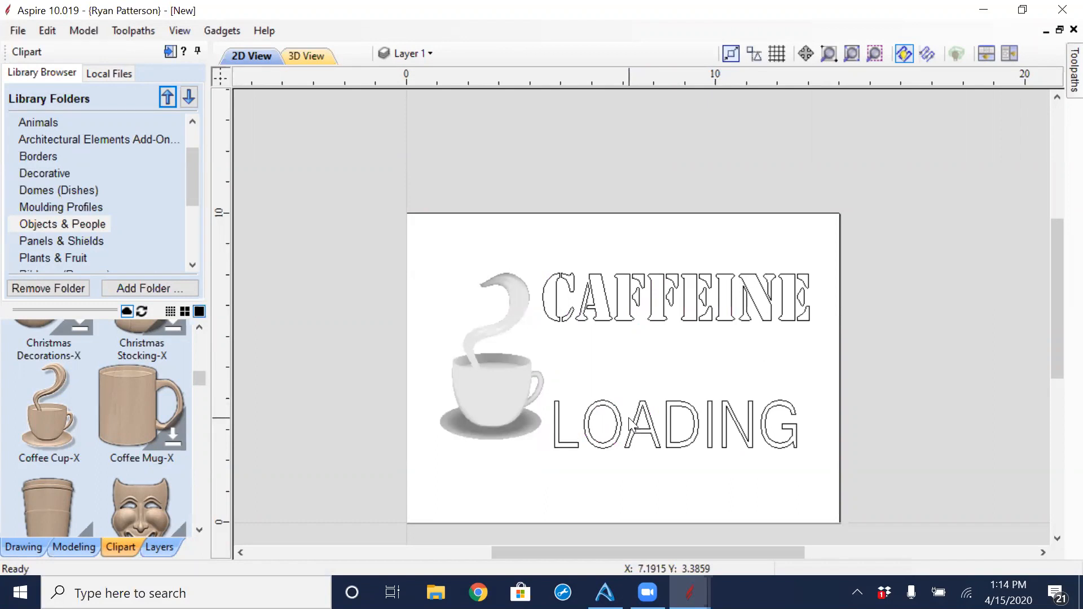
{"action": "left_click", "coordinate": [507, 380]}
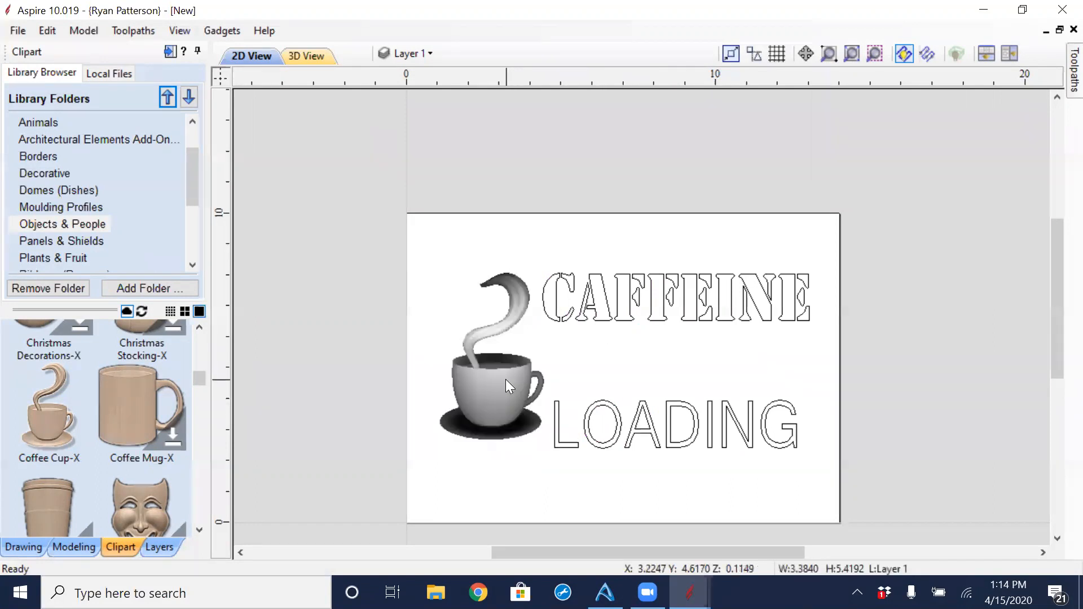
{"action": "left_click_drag", "start_coordinate": [505, 379], "coordinate": [511, 377]}
{"action": "key", "text": "Left"}
{"action": "key", "text": "Left"}
{"action": "key", "text": "Right"}
{"action": "key", "text": "Left"}
{"action": "key", "text": "Left"}
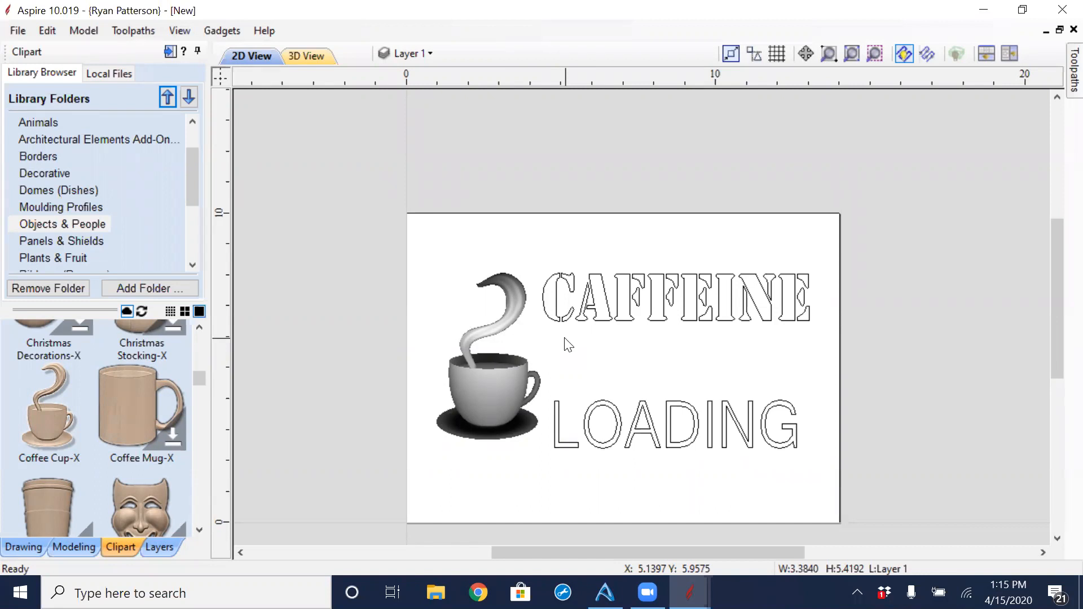
Move the LOADING text slightly up toward CAFFEINE, leaving room for a bar between them, and deselect it.
{"action": "left_click", "coordinate": [610, 320]}
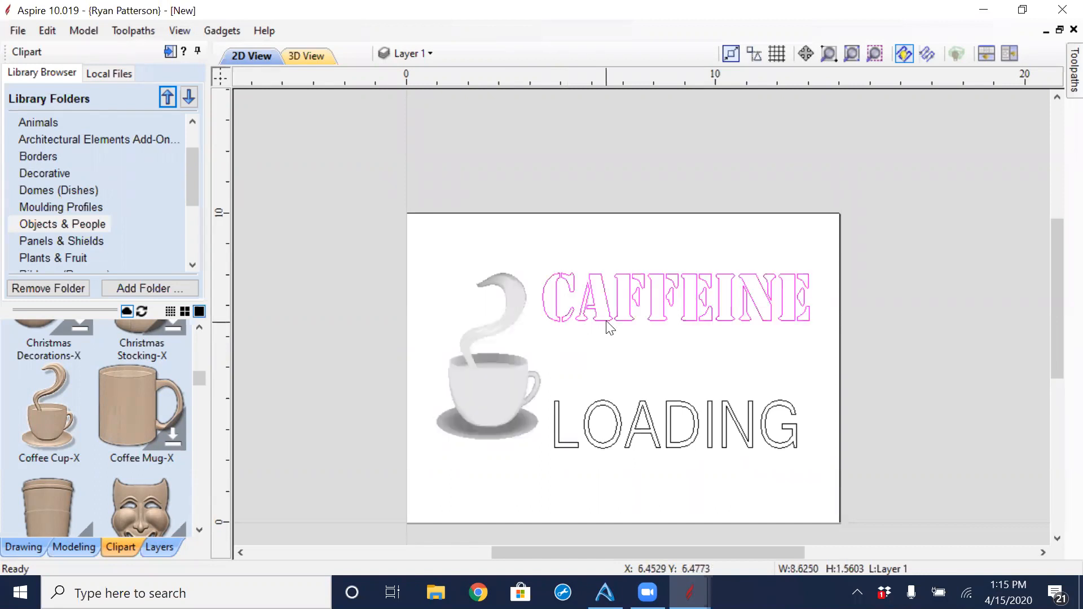
{"action": "left_click", "coordinate": [622, 424]}
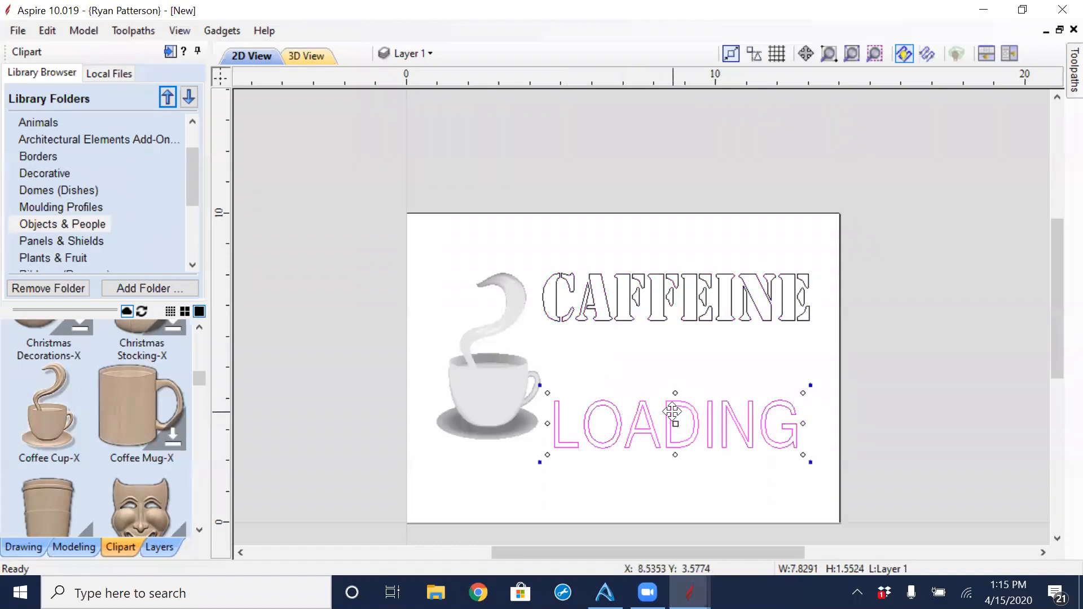
{"action": "left_click_drag", "start_coordinate": [674, 414], "coordinate": [670, 389]}
{"action": "left_click", "coordinate": [558, 346]}
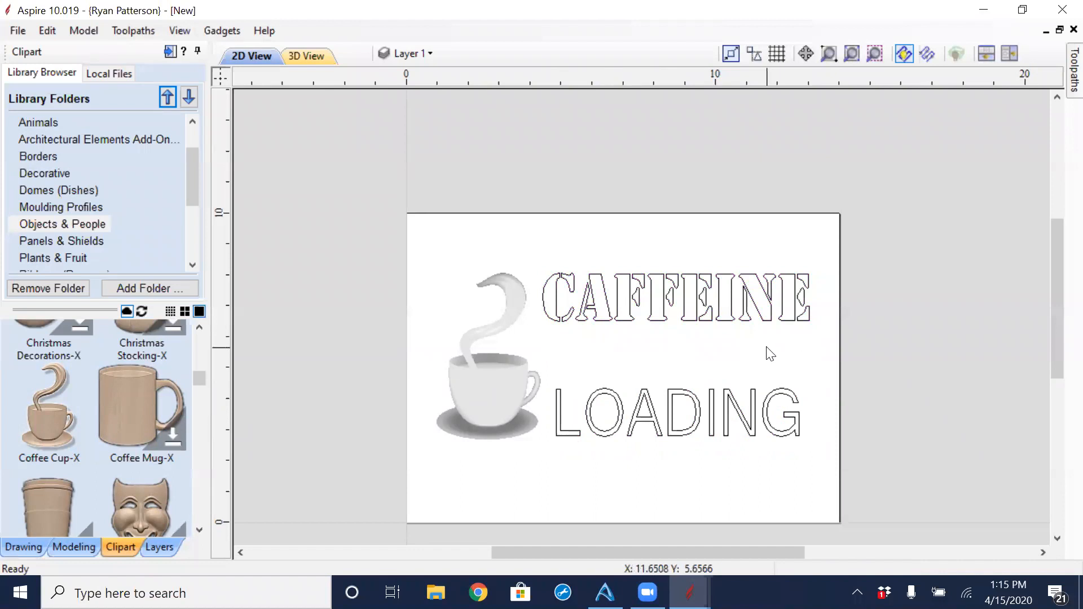
Draw a square-cornered rectangle about 8.15 by 1.26 inches between the CAFFEINE and LOADING texts.
{"action": "left_click", "coordinate": [24, 547]}
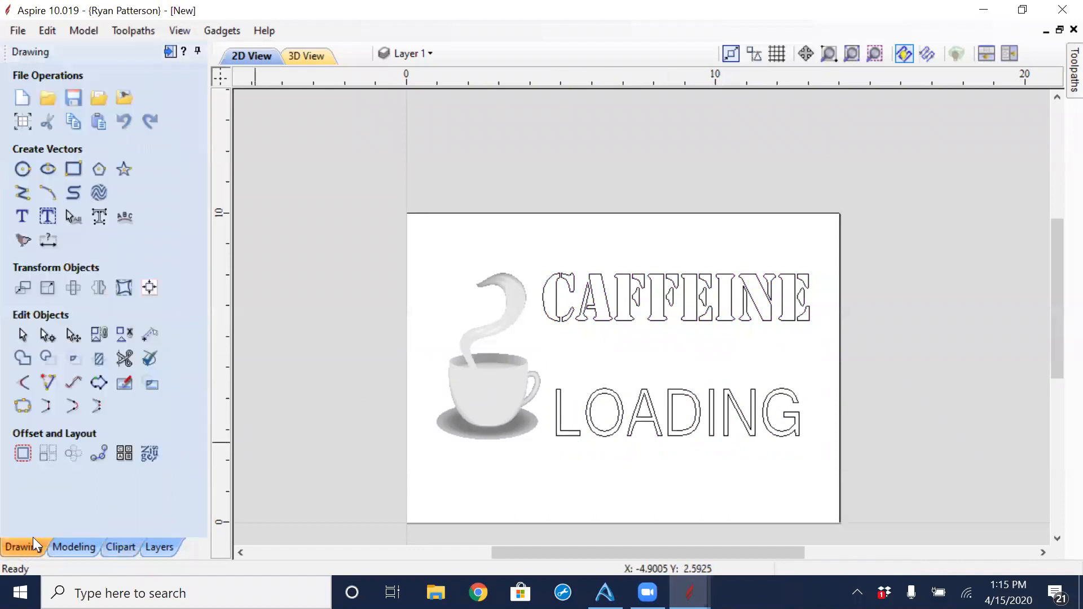
{"action": "left_click", "coordinate": [73, 169]}
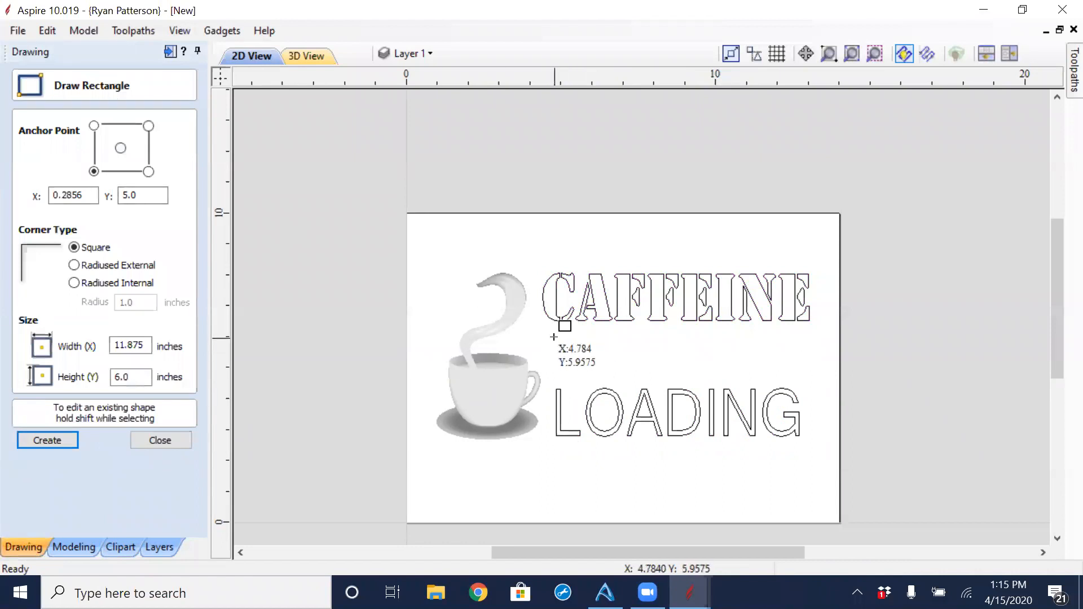
{"action": "left_click_drag", "start_coordinate": [552, 338], "coordinate": [804, 377]}
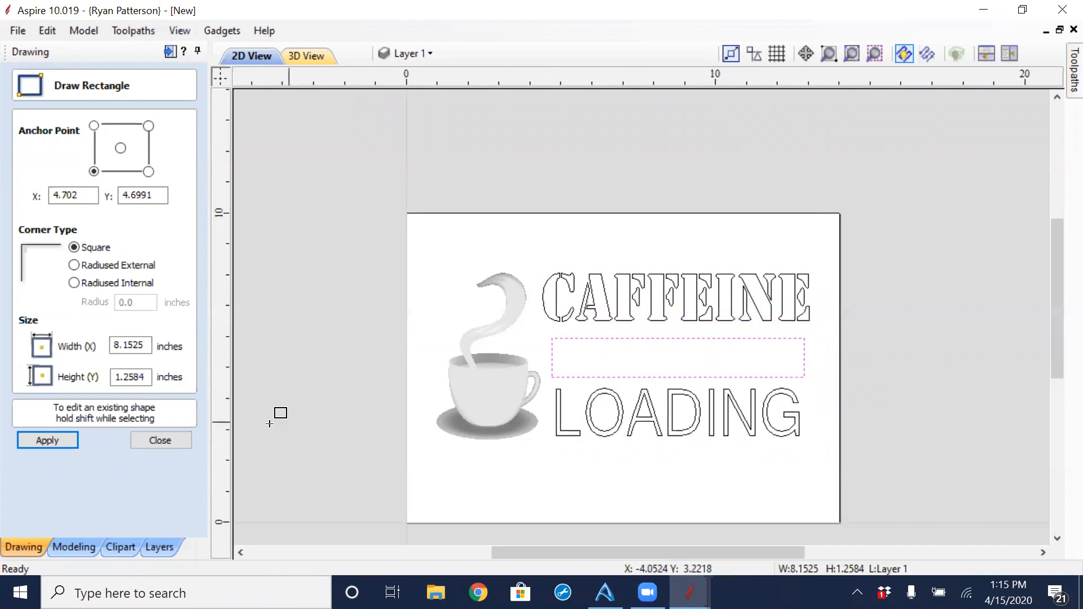
{"action": "left_click", "coordinate": [177, 442]}
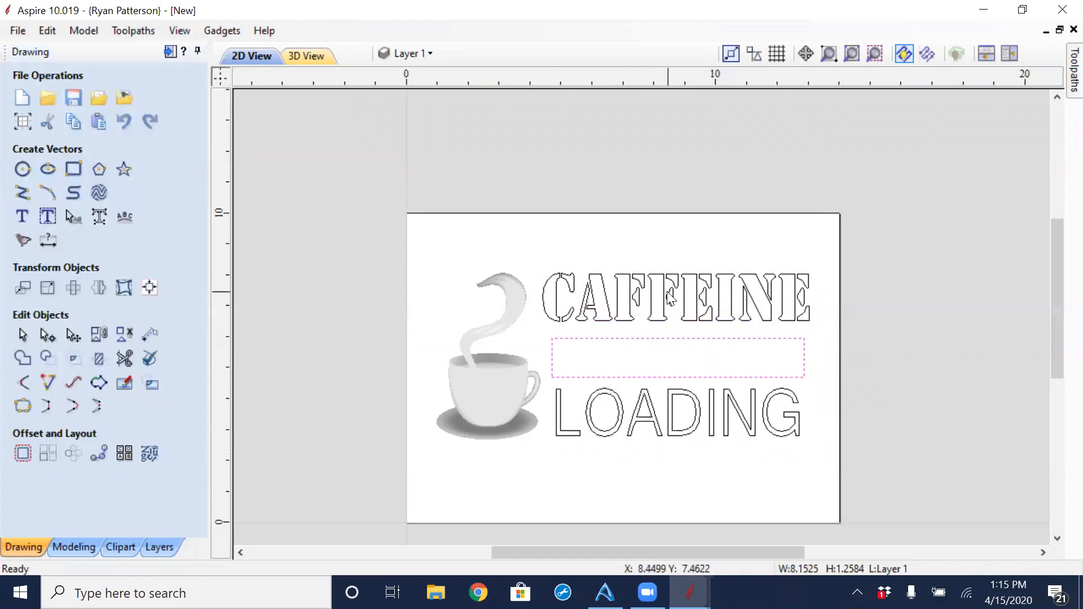
Check the widths of the CAFFEINE and LOADING texts by selecting each one, and clear the selection.
{"action": "left_click", "coordinate": [673, 300]}
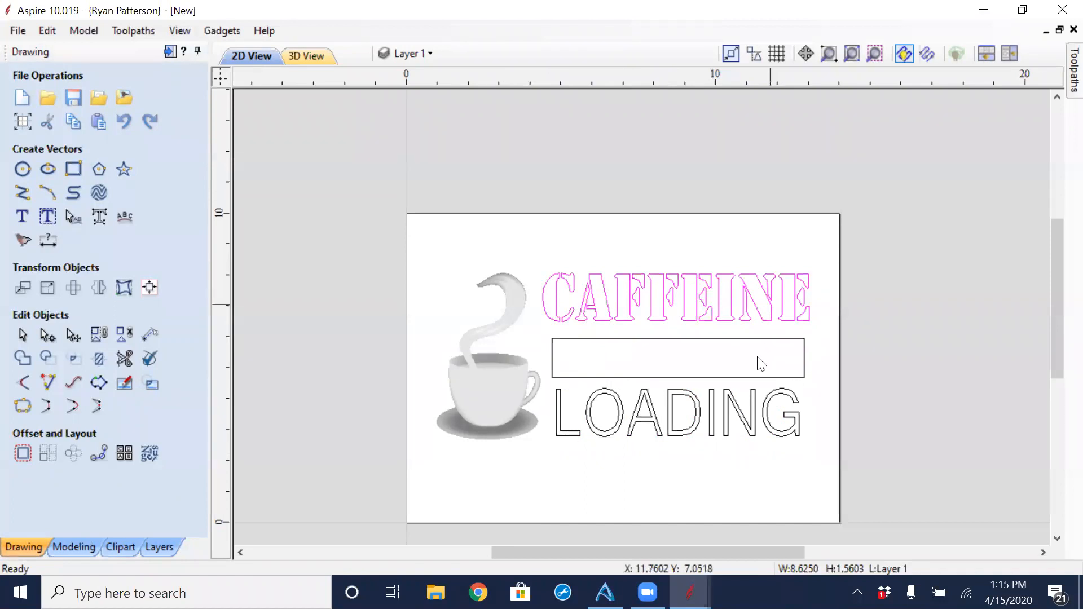
{"action": "left_click", "coordinate": [729, 251]}
{"action": "left_click", "coordinate": [733, 298]}
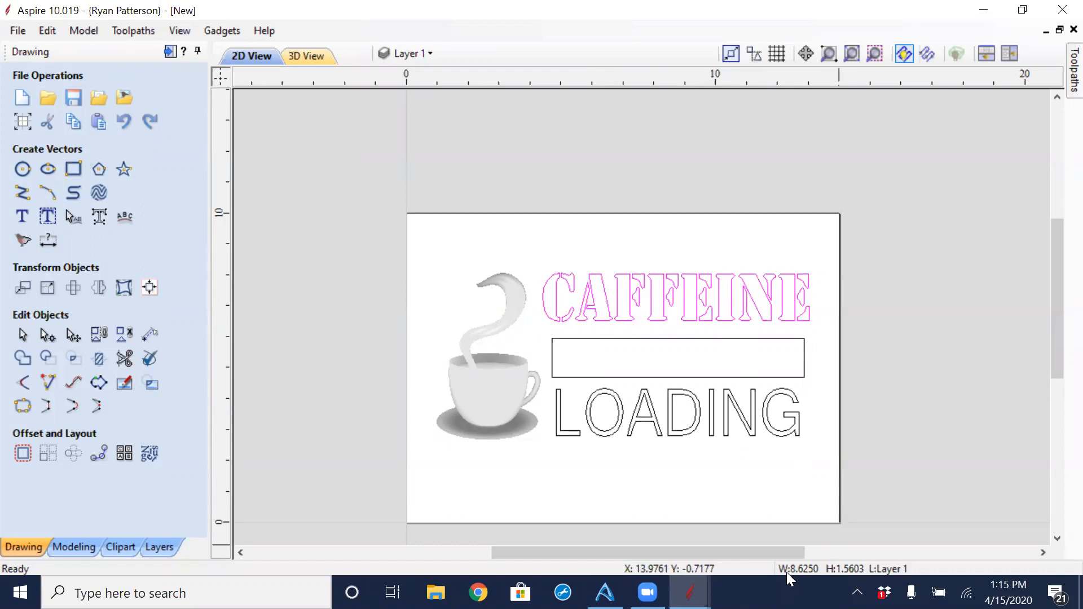
{"action": "left_click", "coordinate": [752, 435]}
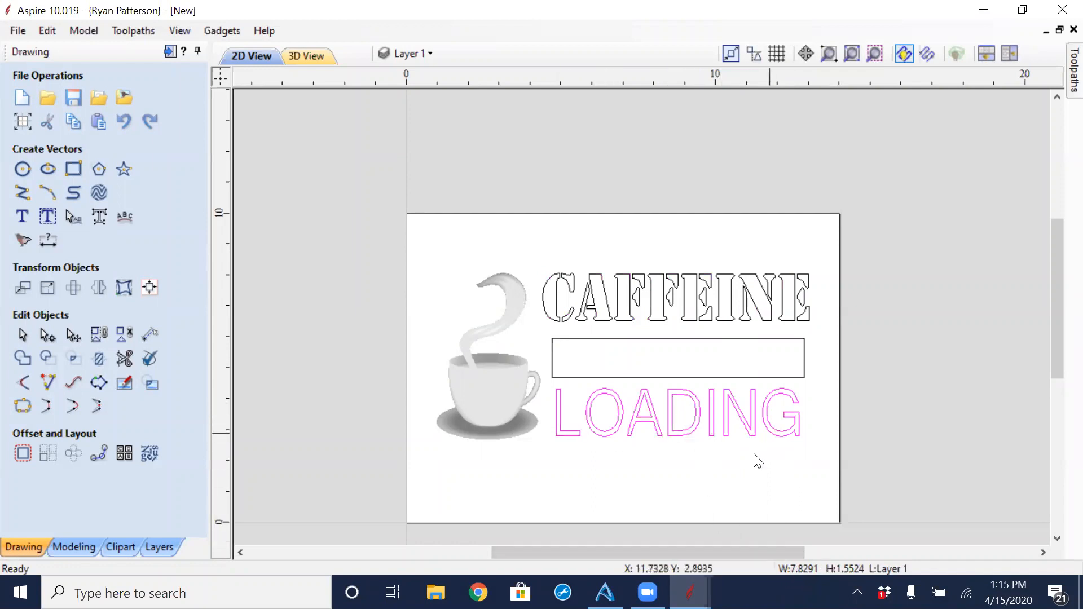
{"action": "left_click", "coordinate": [737, 477]}
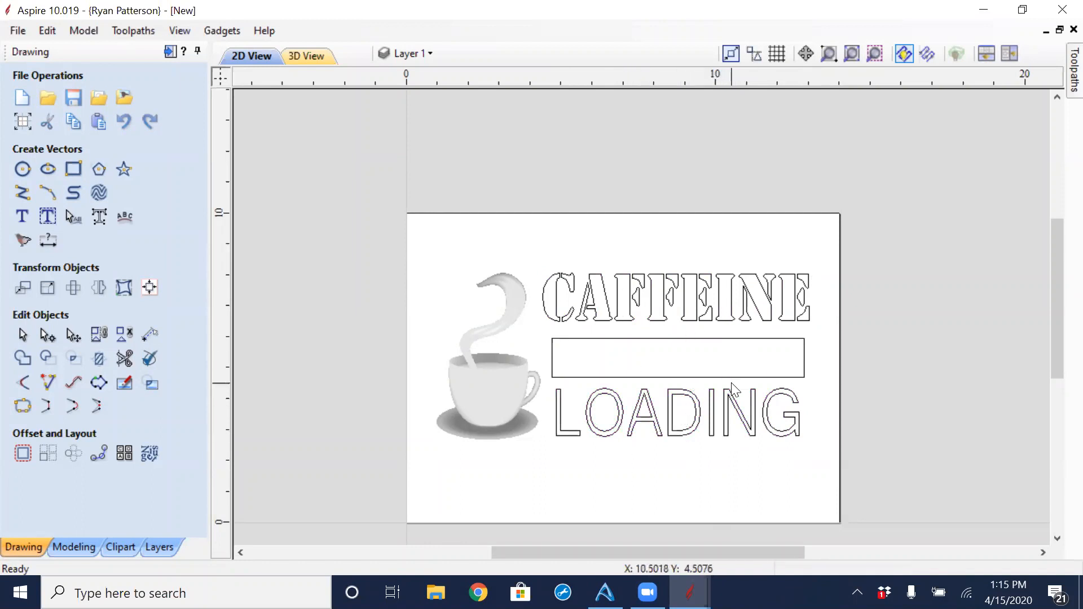
{"action": "left_click", "coordinate": [689, 339]}
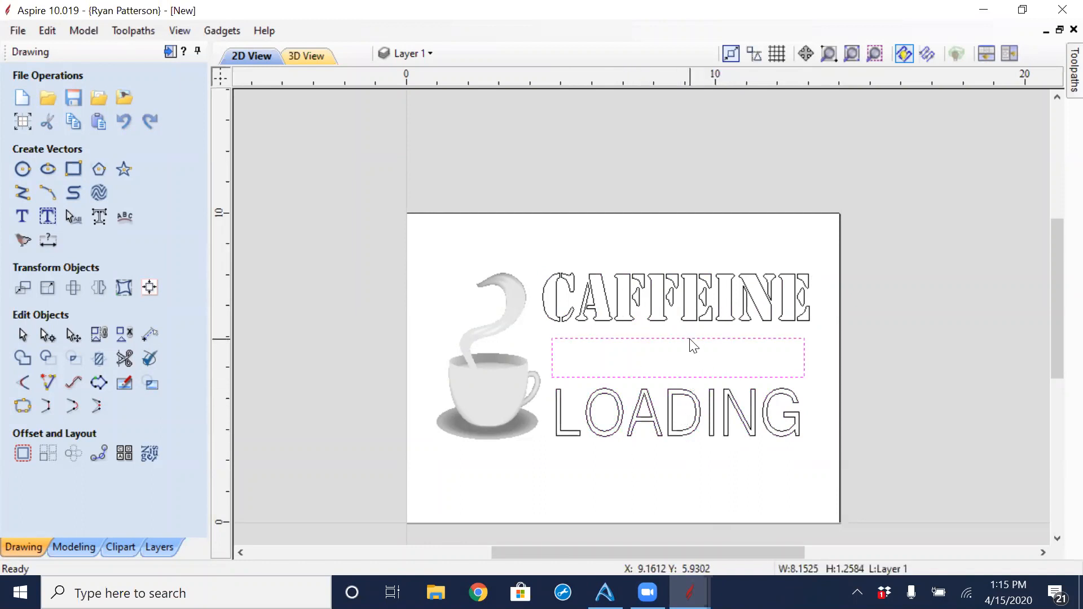
{"action": "left_click", "coordinate": [689, 339]}
{"action": "left_click_drag", "start_coordinate": [677, 331], "coordinate": [679, 353]}
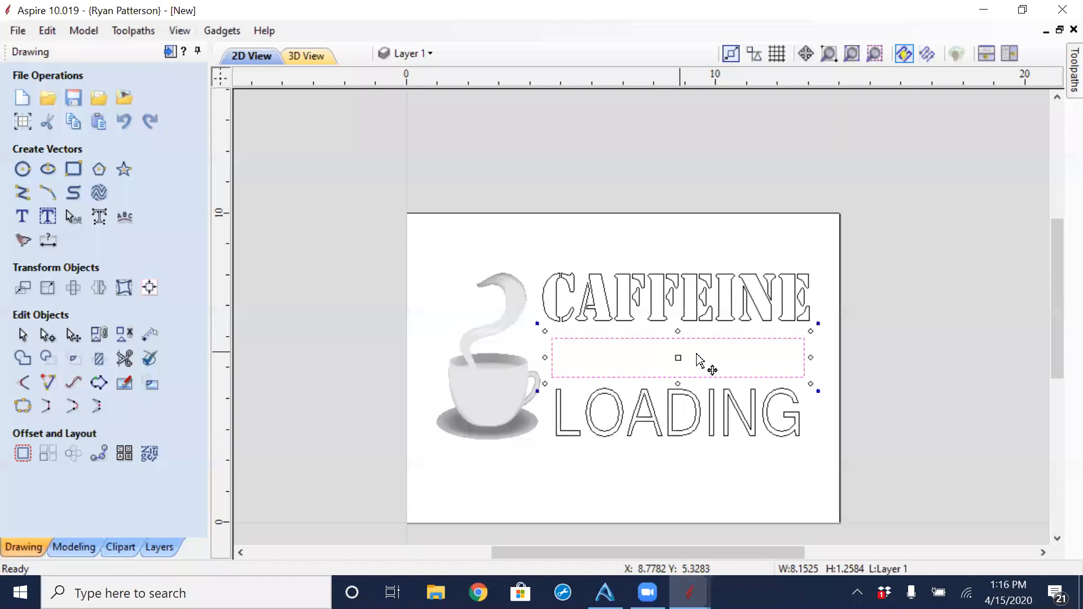
{"action": "left_click", "coordinate": [762, 253]}
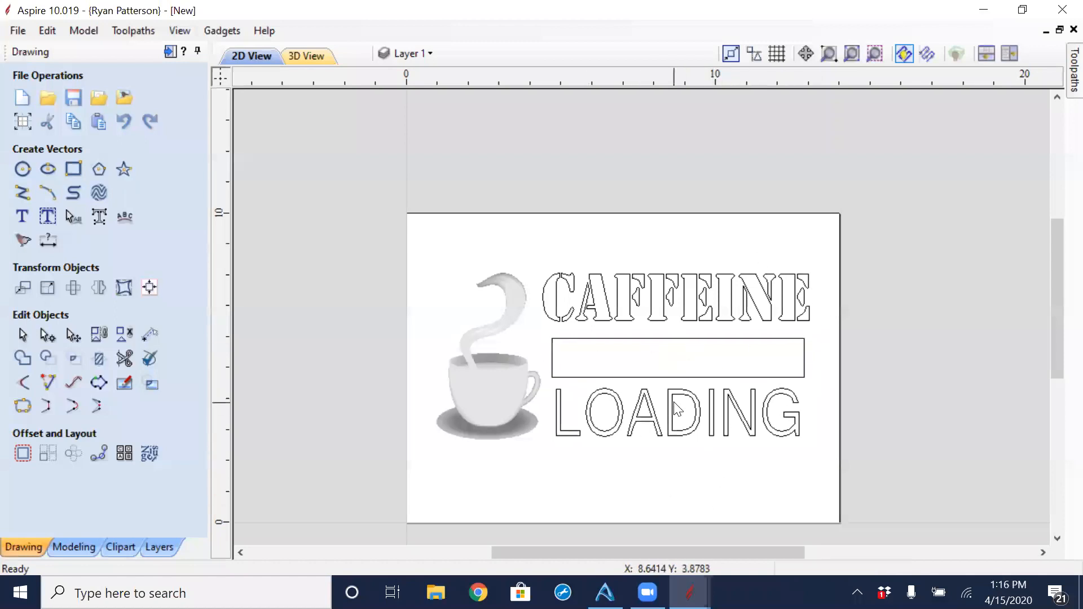
{"action": "left_click", "coordinate": [656, 376]}
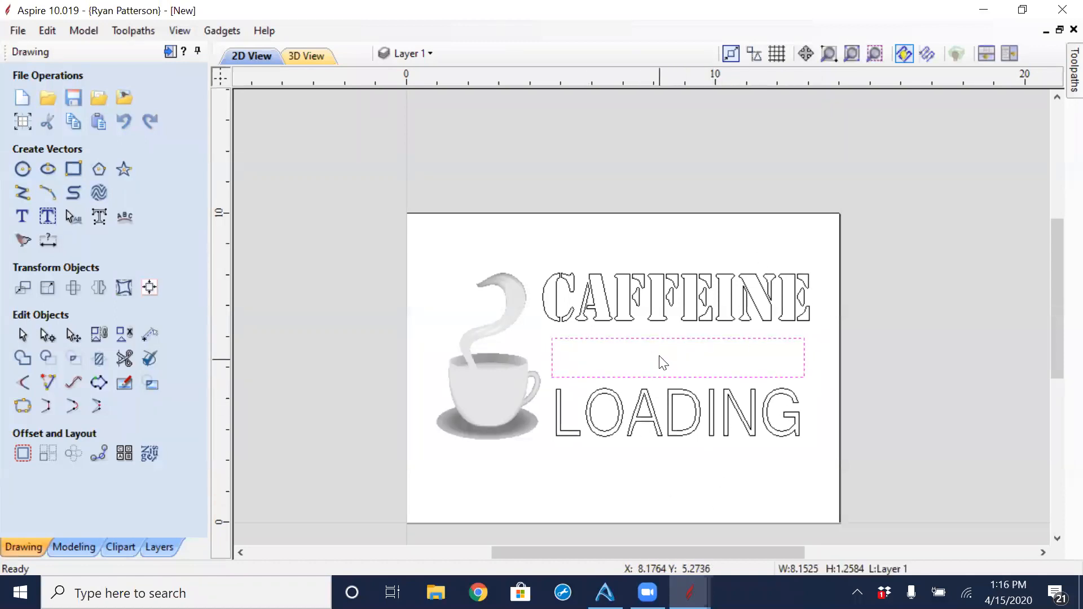
{"action": "left_click", "coordinate": [653, 319]}
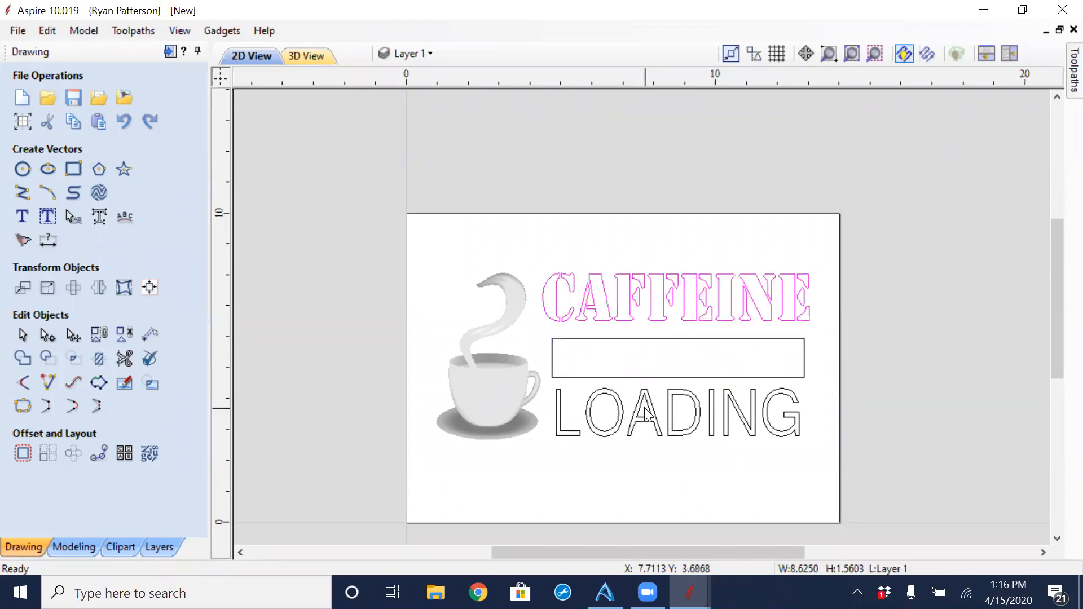
{"action": "left_click", "coordinate": [646, 415], "text": "shift"}
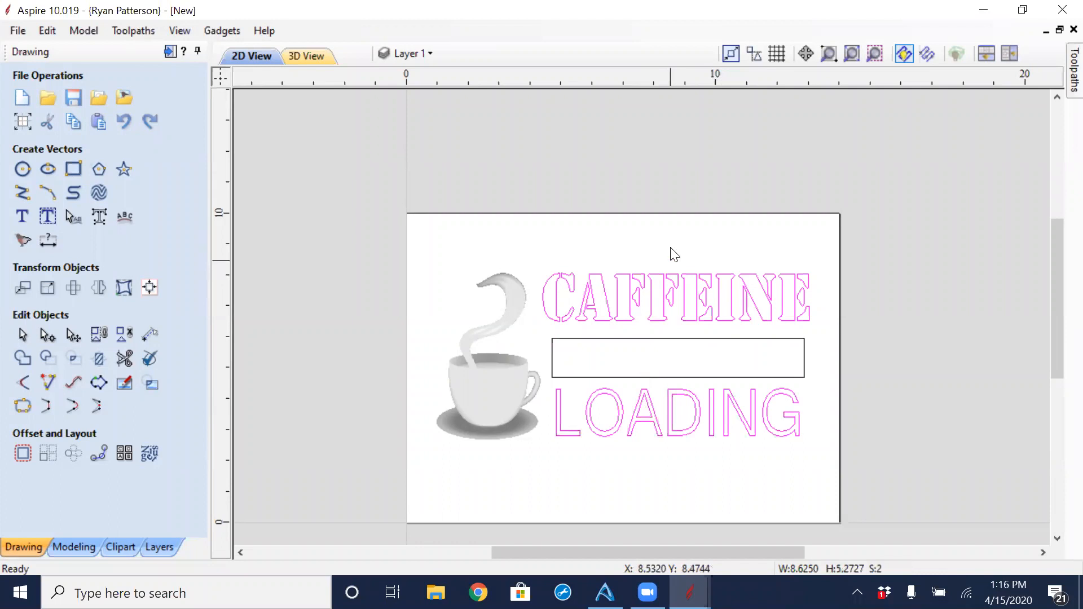
{"action": "left_click", "coordinate": [694, 256]}
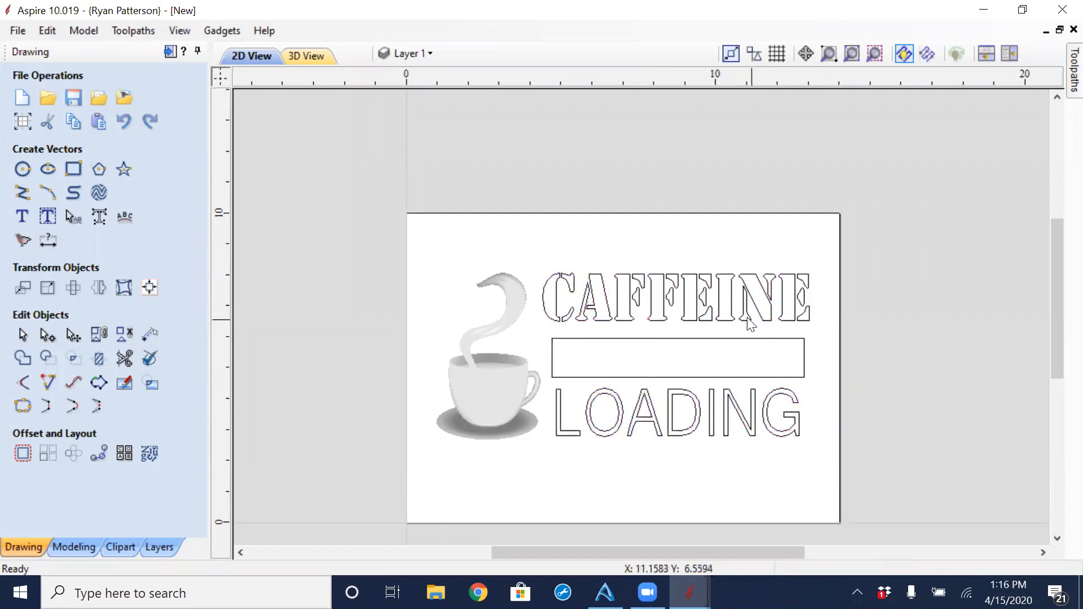
Try to center the CAFFEINE and LOADING texts separately on the rectangle in both directions, and undo the alignment.
{"action": "left_click", "coordinate": [723, 303]}
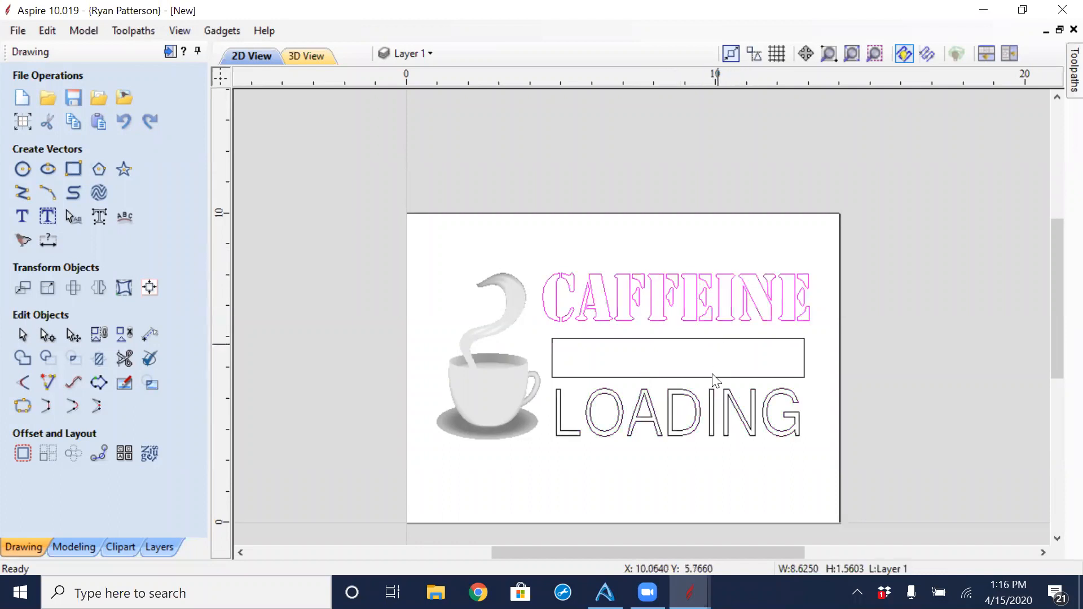
{"action": "left_click", "coordinate": [716, 412], "text": "shift"}
{"action": "left_click", "coordinate": [692, 339], "text": "shift"}
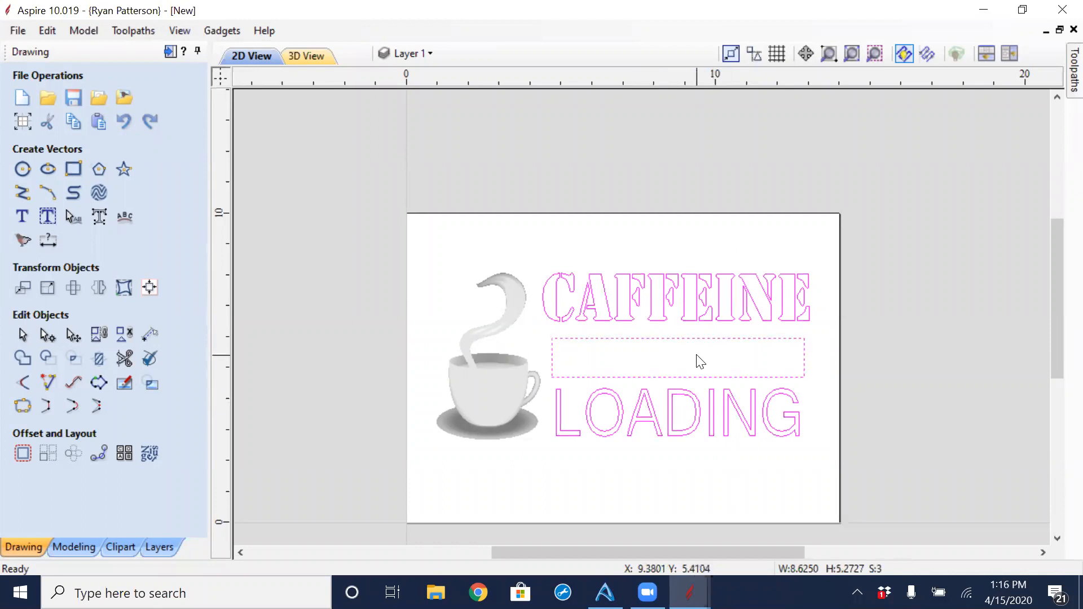
{"action": "left_click", "coordinate": [150, 288]}
{"action": "left_click", "coordinate": [113, 219]}
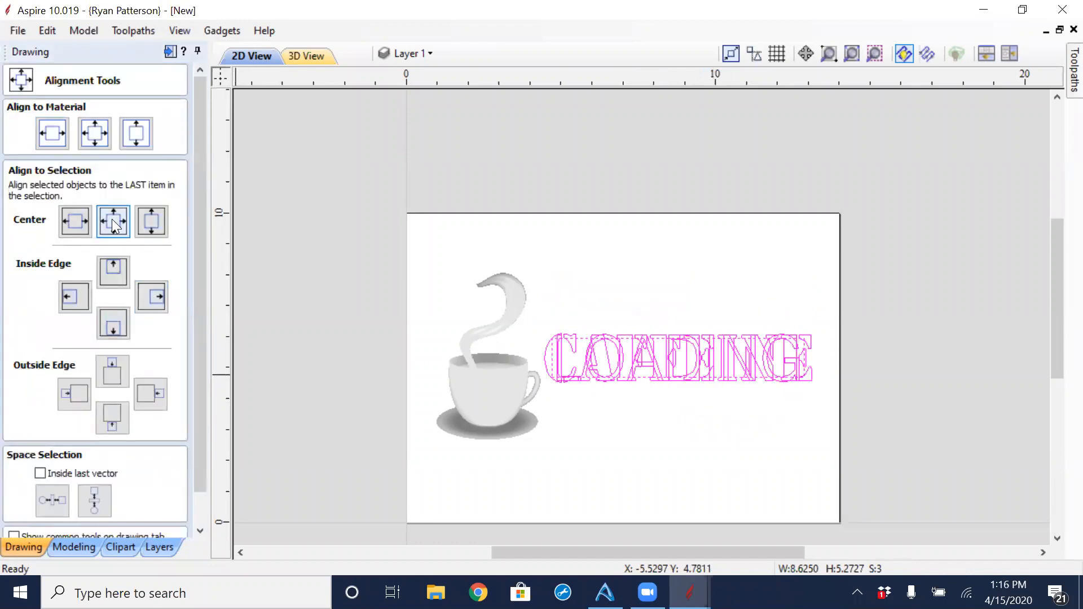
{"action": "key", "text": "ctrl+z"}
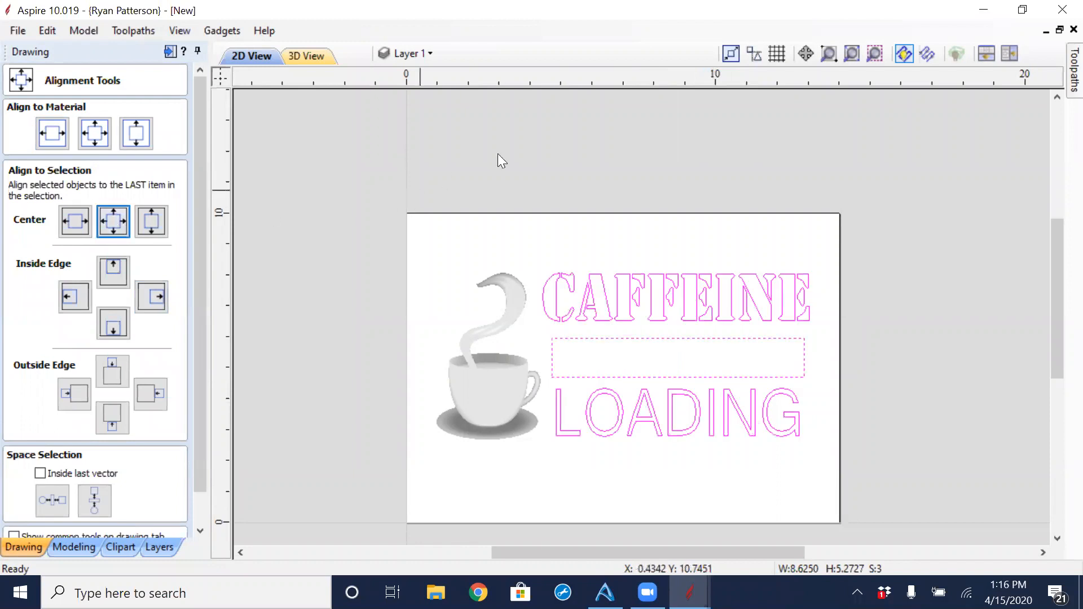
{"action": "left_click", "coordinate": [606, 250]}
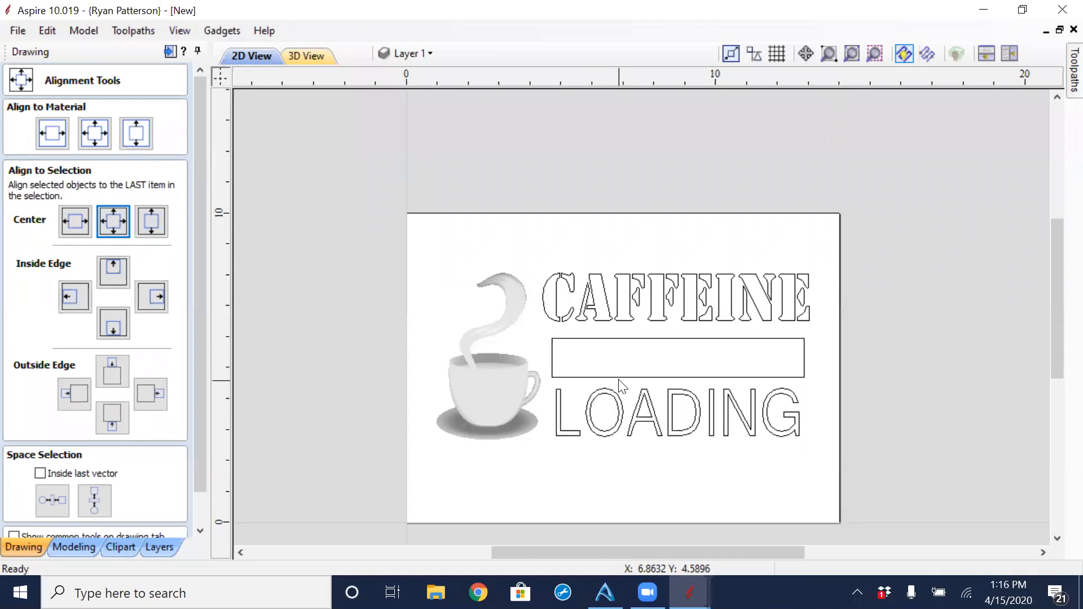
Group the CAFFEINE and LOADING texts, check that they select as one object, and clear the selection.
{"action": "left_click", "coordinate": [630, 324]}
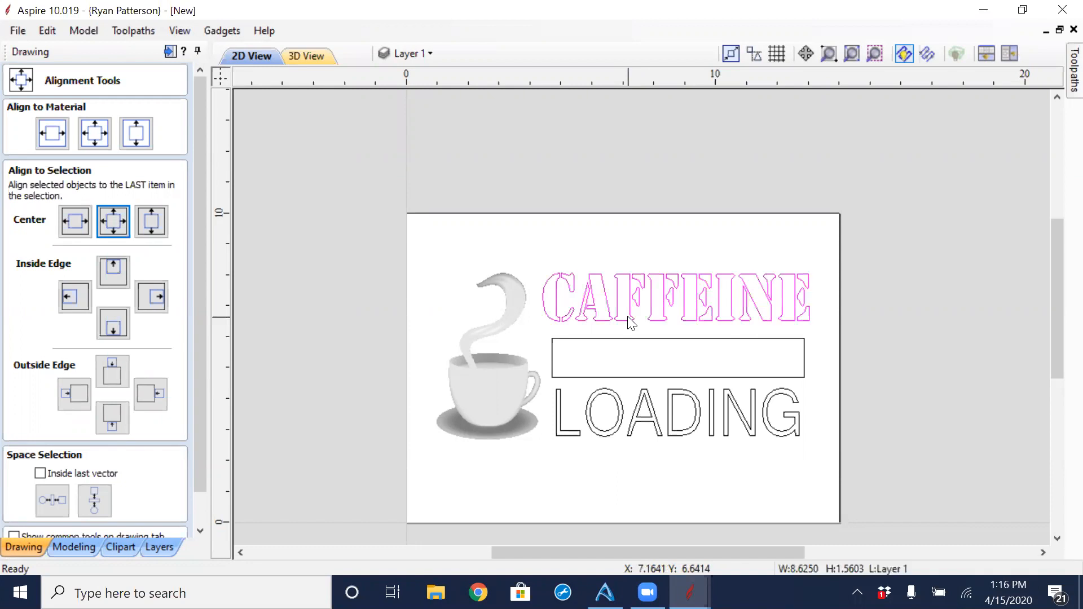
{"action": "left_click", "coordinate": [617, 430], "text": "shift"}
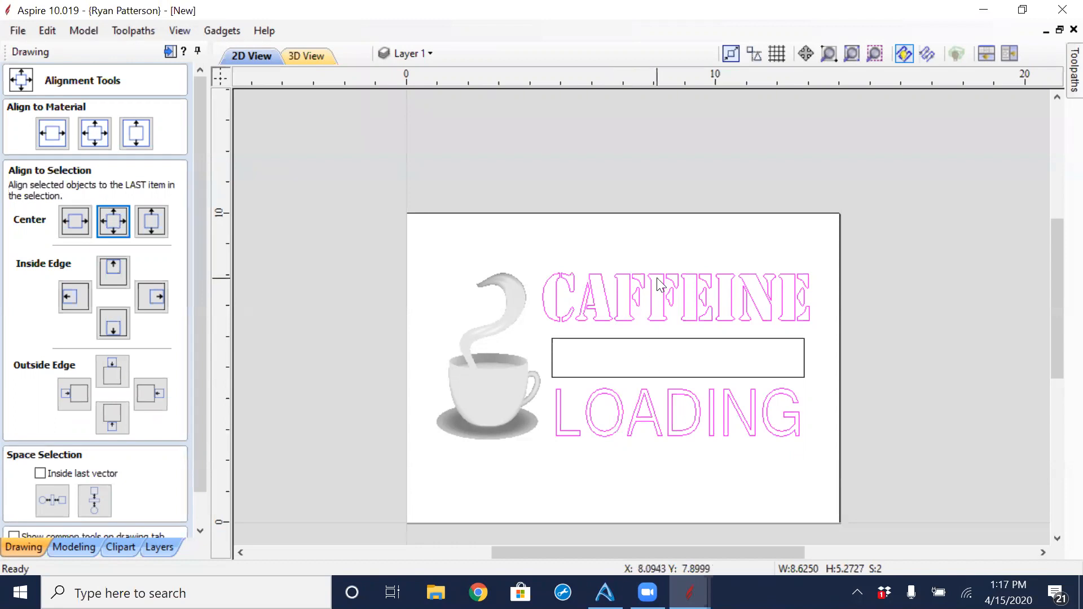
{"action": "left_click", "coordinate": [655, 252]}
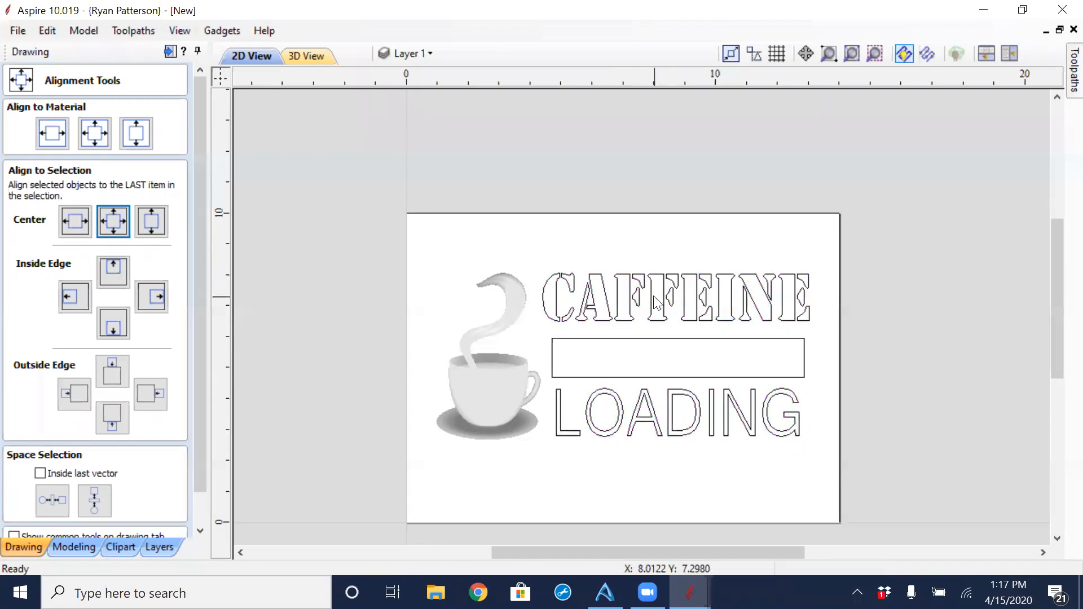
{"action": "left_click", "coordinate": [653, 299]}
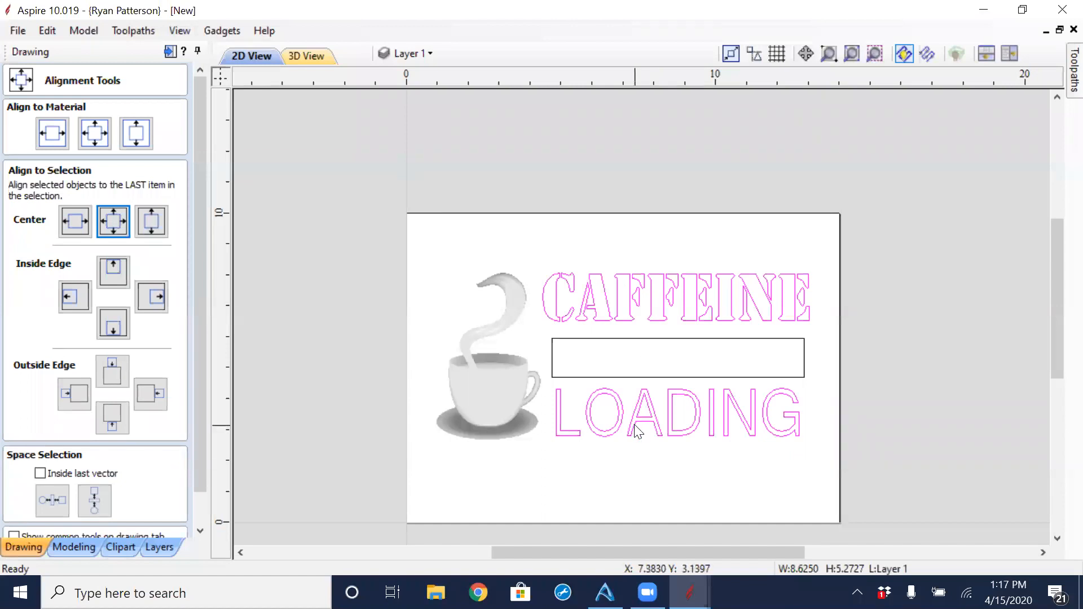
{"action": "left_click", "coordinate": [634, 248]}
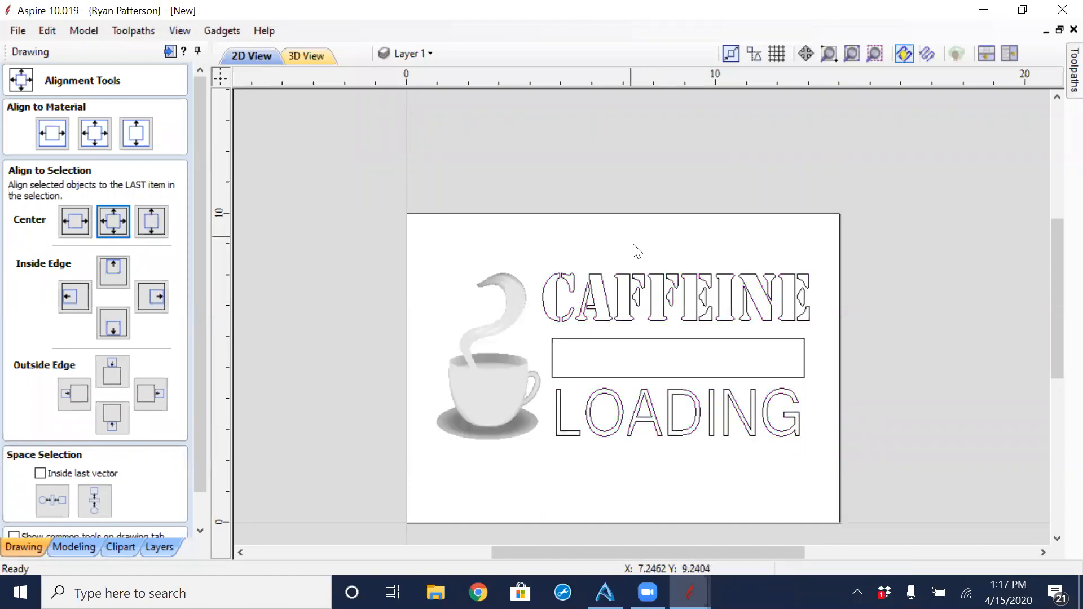
Center the grouped CAFFEINE and LOADING texts on the rectangle both horizontally and vertically, and close the alignment tools.
{"action": "left_click", "coordinate": [639, 281]}
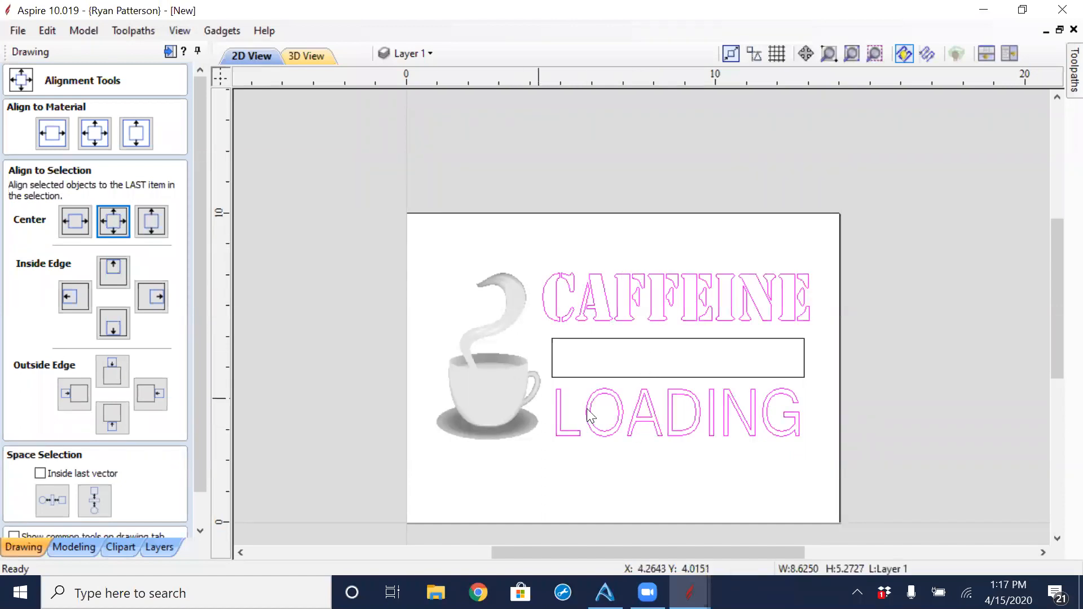
{"action": "left_click", "coordinate": [637, 339], "text": "shift"}
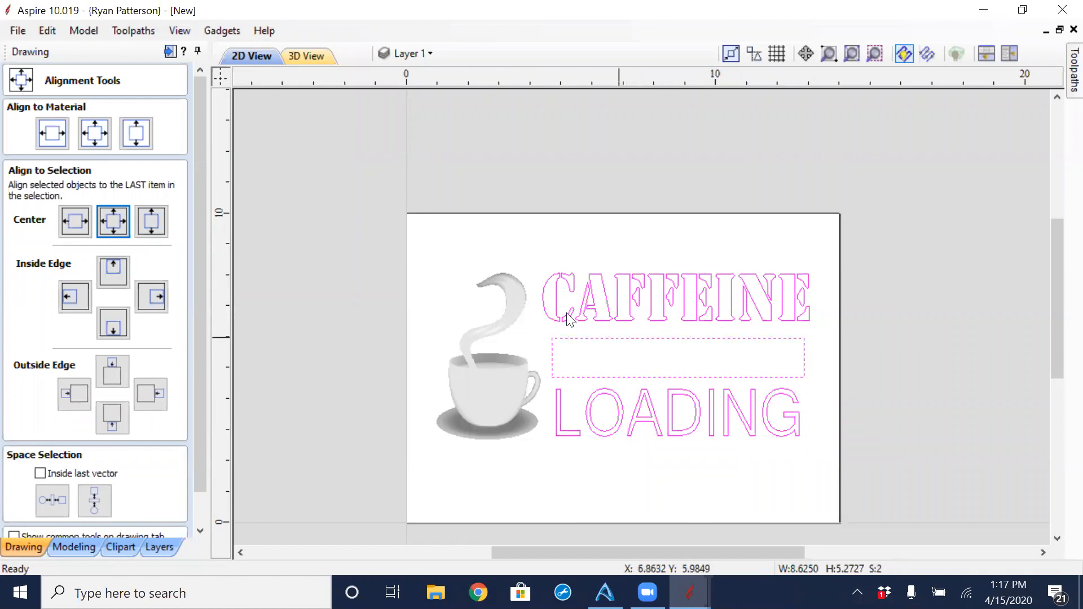
{"action": "left_click", "coordinate": [114, 220]}
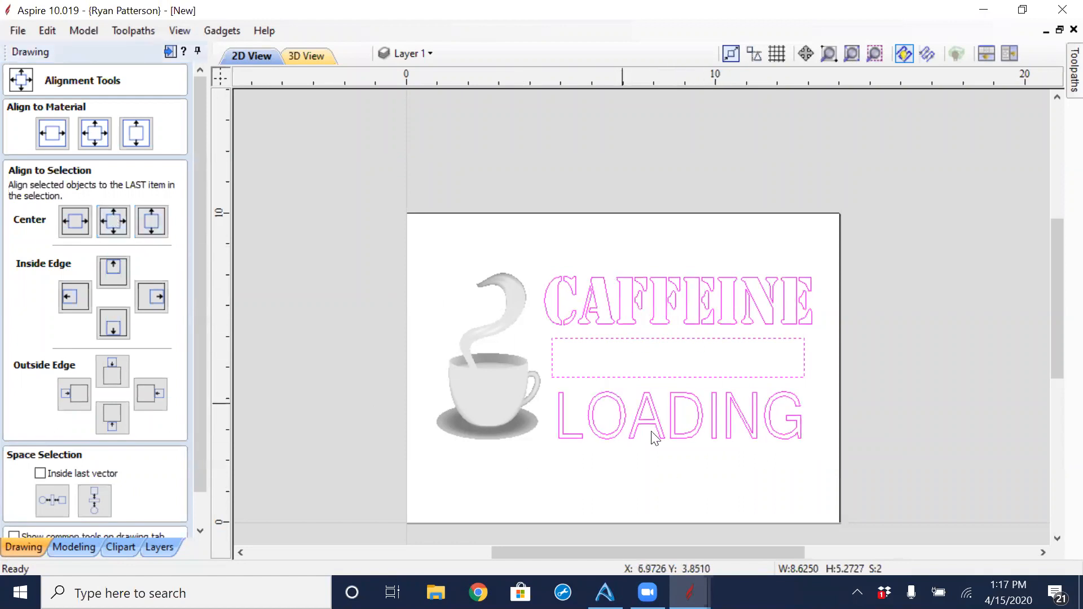
{"action": "scroll", "coordinate": [201, 340], "scroll_direction": "down", "scroll_amount": 2}
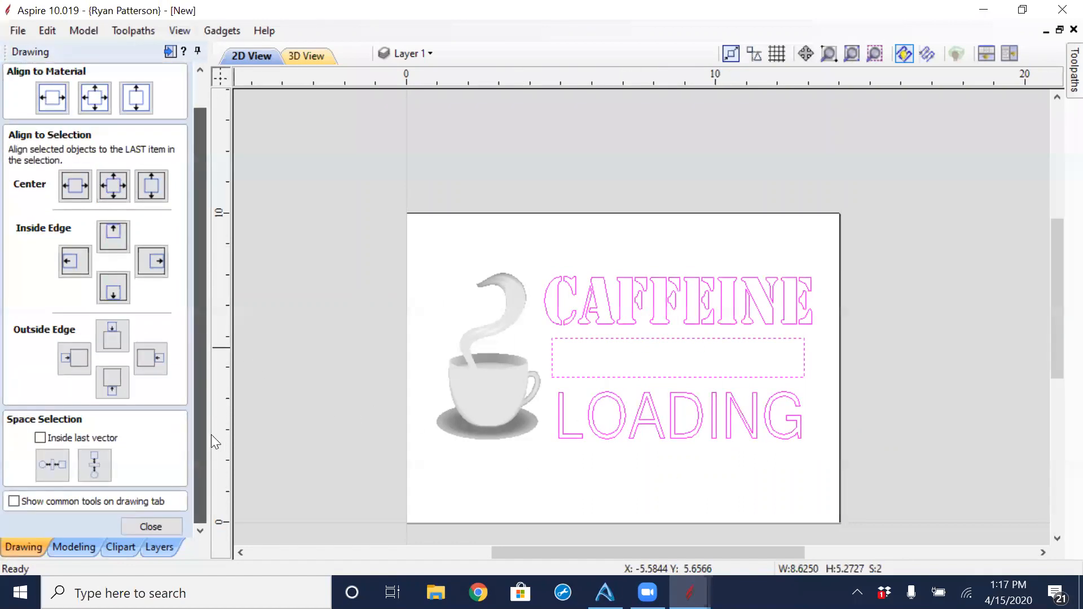
{"action": "left_click", "coordinate": [171, 526]}
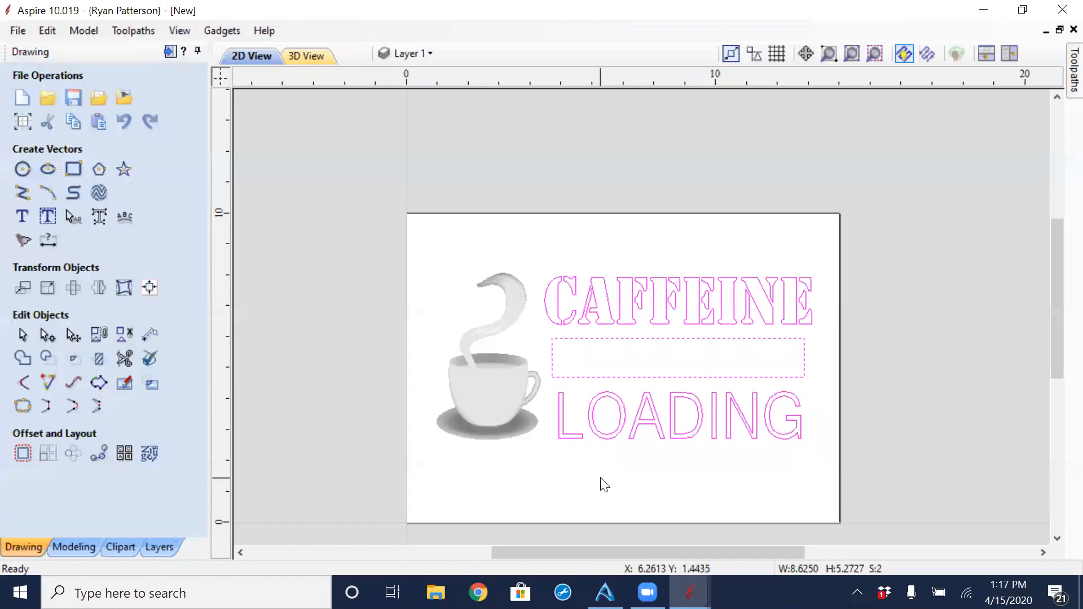
{"action": "left_click", "coordinate": [638, 486]}
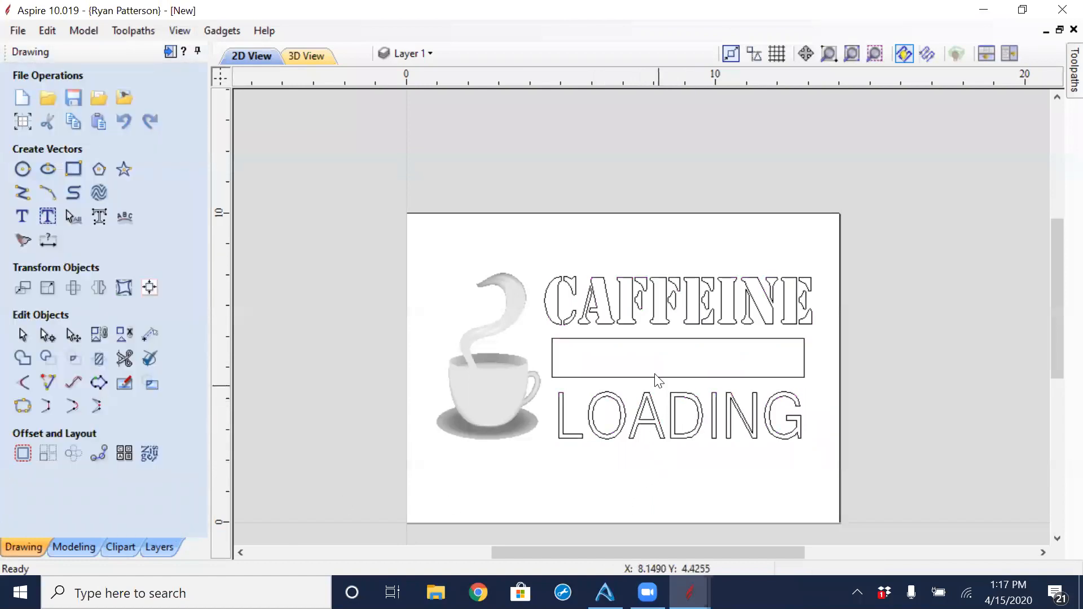
Select the rectangle, examine the carved loading bar up close in the Coffee job's 3D view, and return to the new job.
{"action": "scroll", "coordinate": [650, 365], "scroll_direction": "up", "scroll_amount": 2}
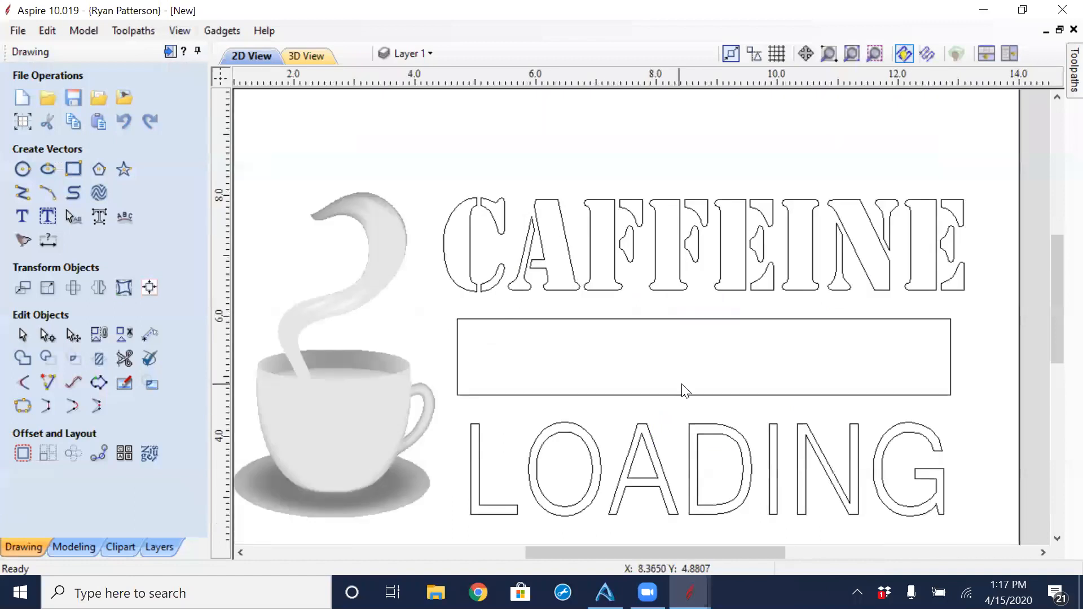
{"action": "left_click", "coordinate": [696, 323]}
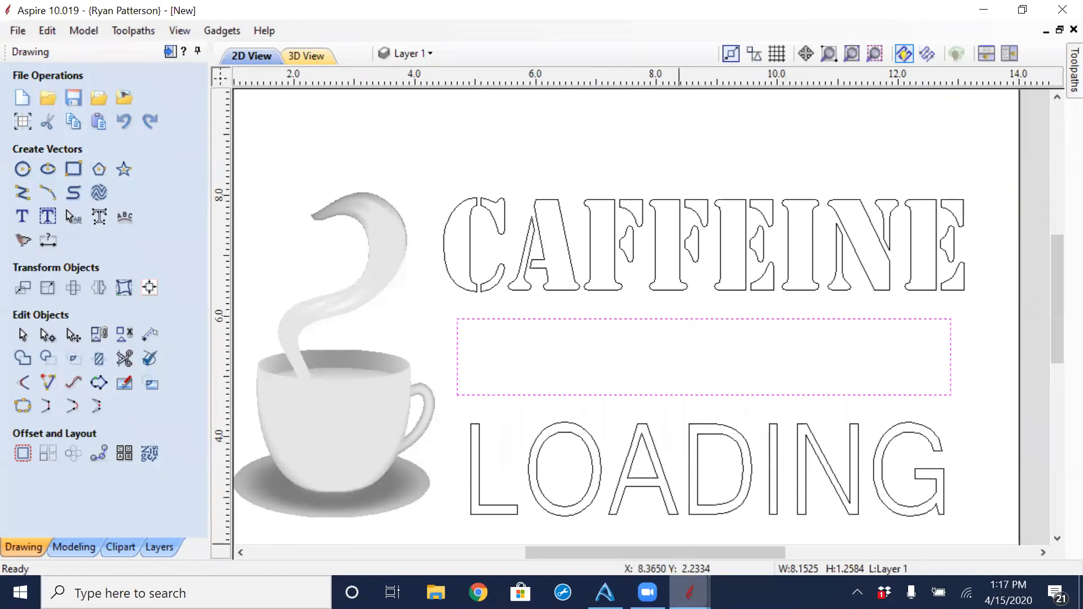
{"action": "mouse_move", "coordinate": [679, 584]}
{"action": "left_click", "coordinate": [609, 542]}
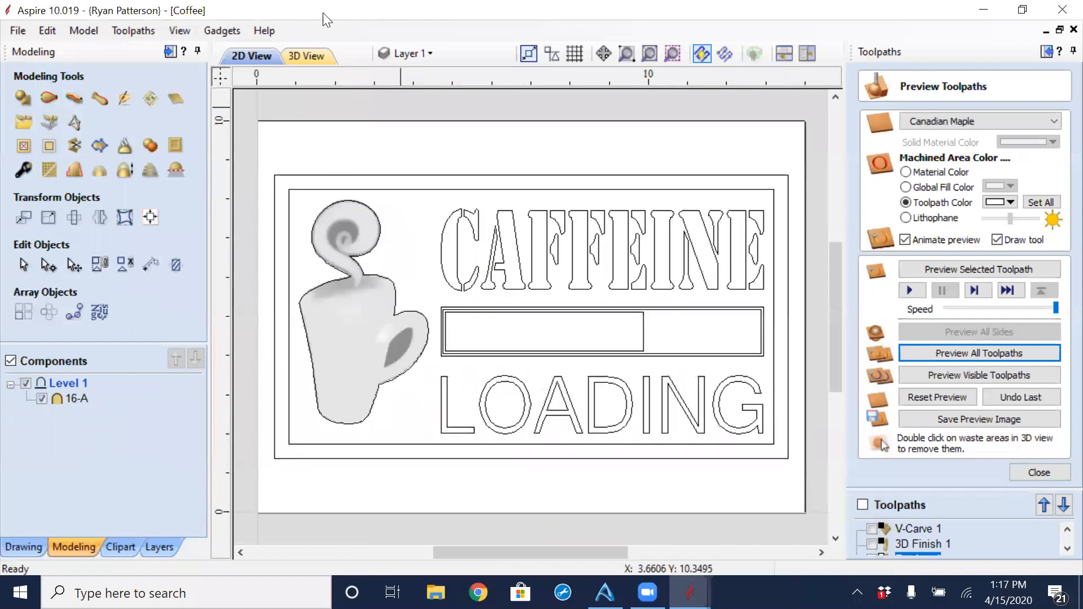
{"action": "left_click", "coordinate": [317, 56]}
{"action": "scroll", "coordinate": [620, 349], "scroll_direction": "up", "scroll_amount": 5}
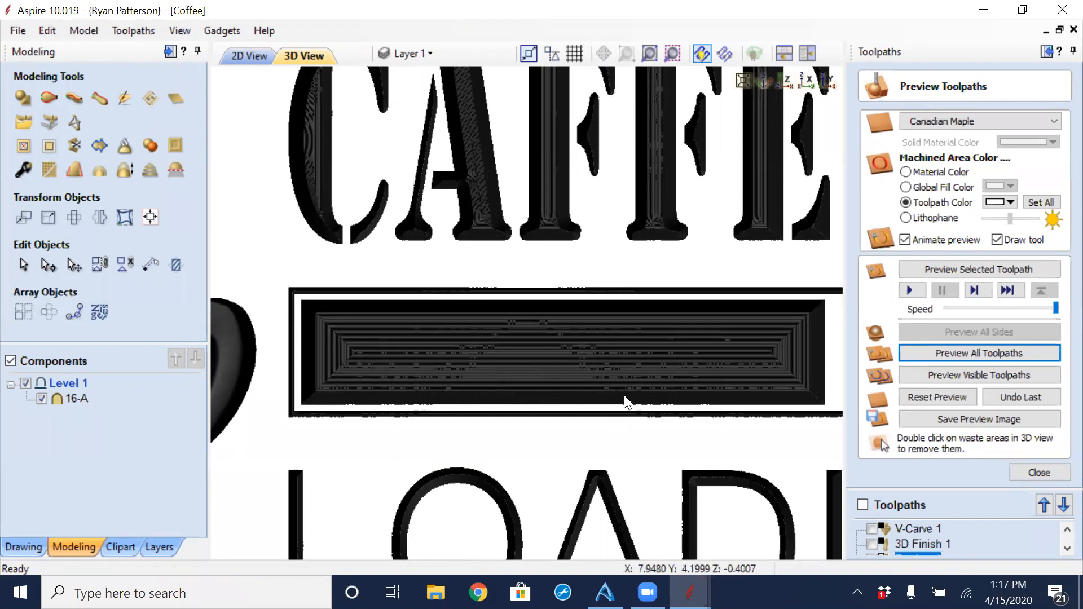
{"action": "left_click", "coordinate": [688, 592]}
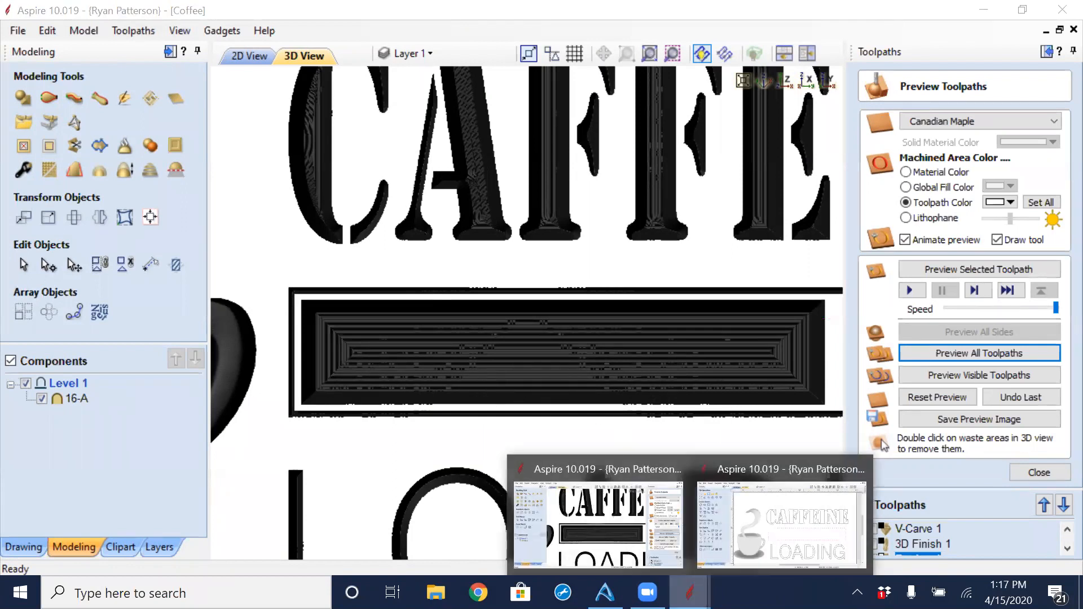
{"action": "left_click", "coordinate": [762, 530]}
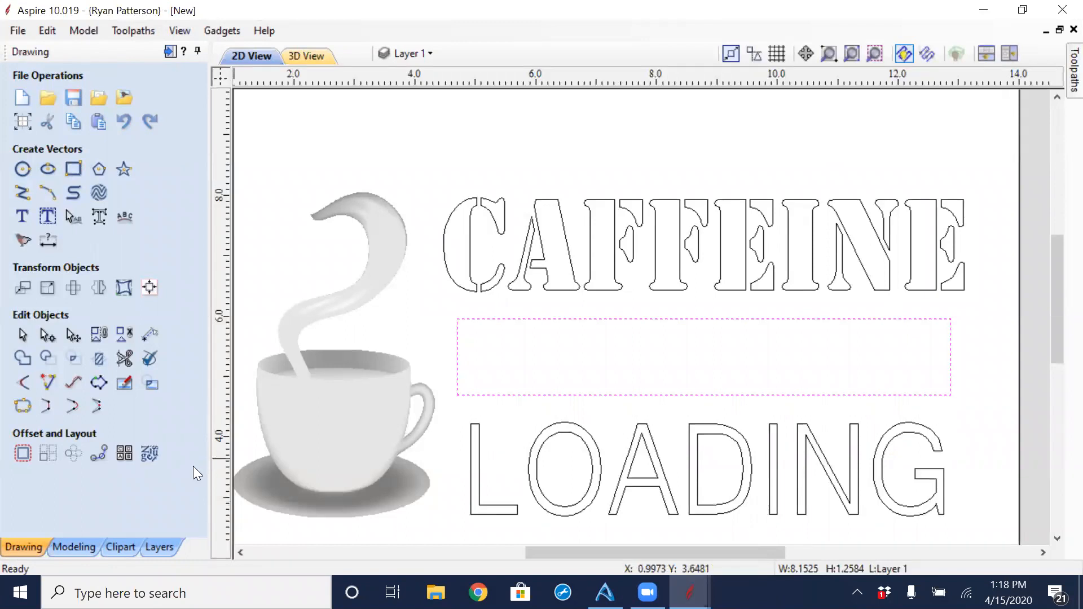
Offset the selected rectangle inwards by 0.06 inches with sharp corners, keeping the original.
{"action": "left_click", "coordinate": [24, 454]}
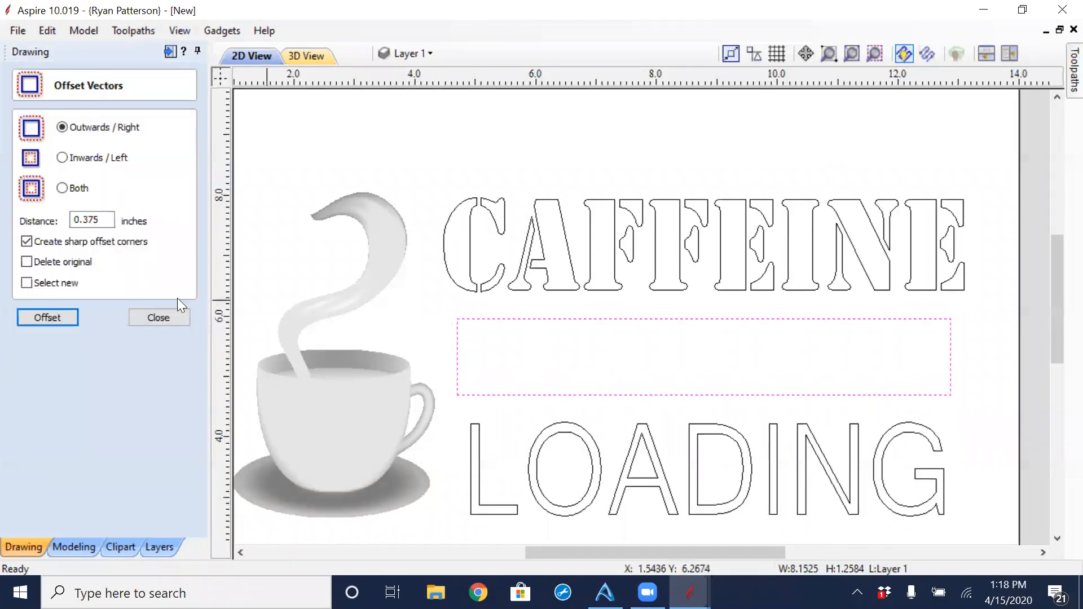
{"action": "left_click_drag", "start_coordinate": [107, 220], "coordinate": [61, 227]}
{"action": "type", "text": ".06"}
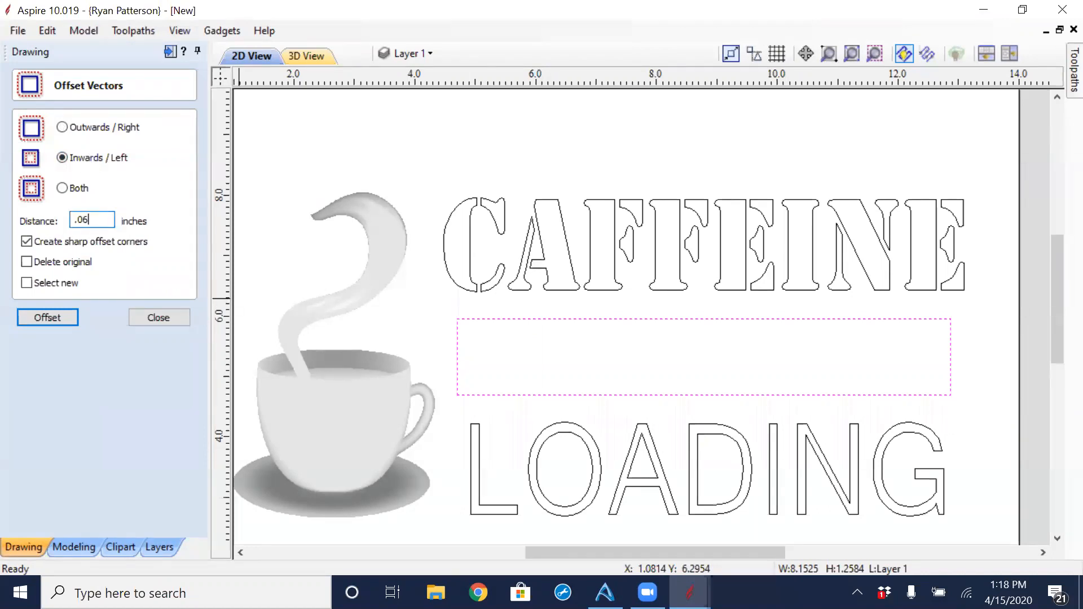
{"action": "left_click", "coordinate": [48, 317]}
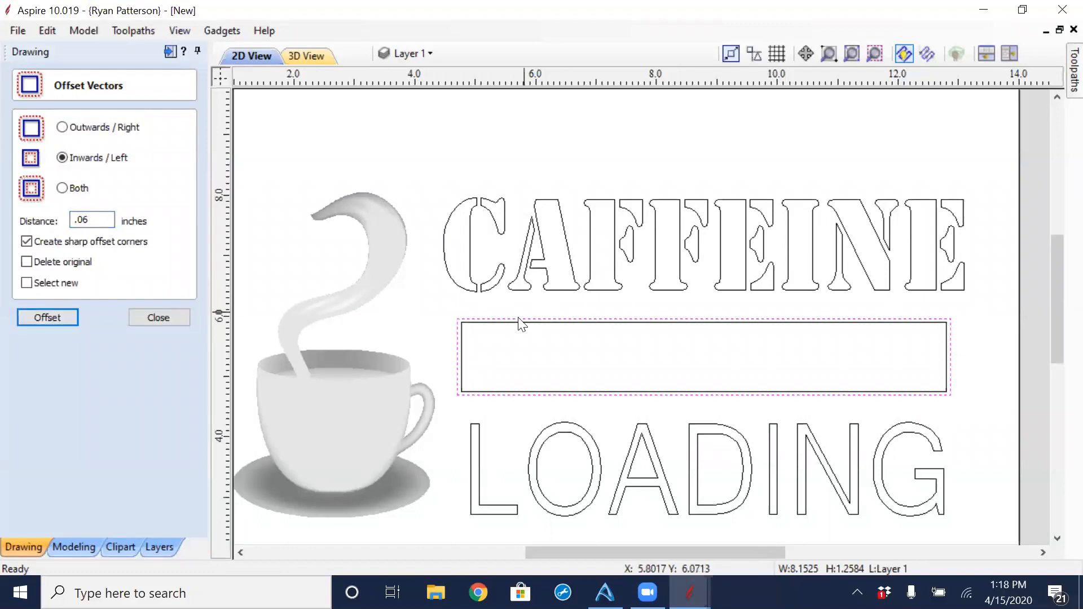
Offset the outer rectangle inwards again by 0.08 inches and compare the spacing of the offset lines up close.
{"action": "scroll", "coordinate": [516, 326], "scroll_direction": "up", "scroll_amount": 2}
{"action": "scroll", "coordinate": [455, 357], "scroll_direction": "down", "scroll_amount": 3}
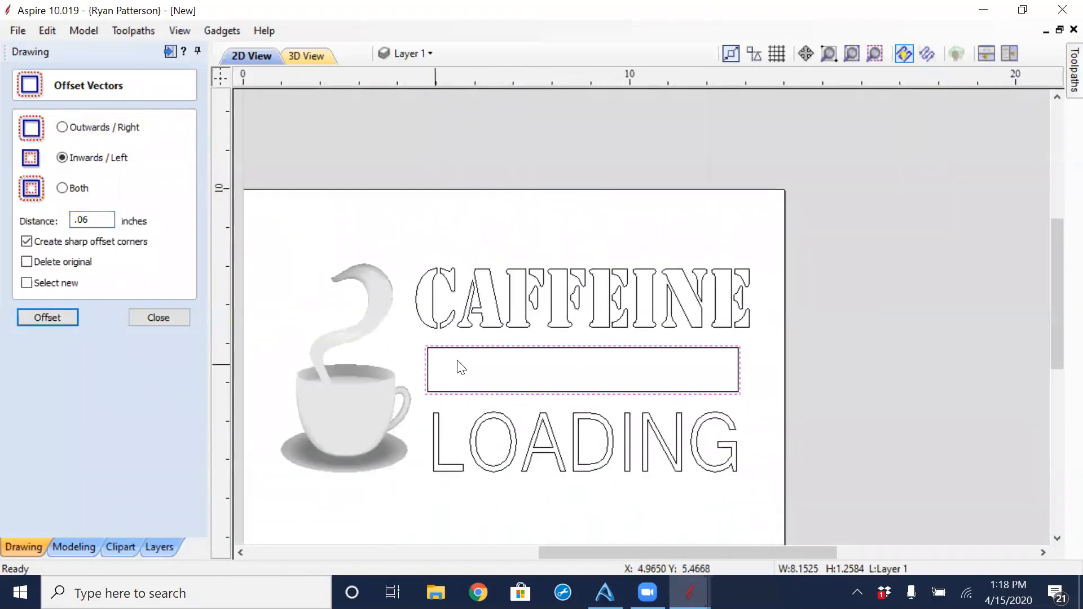
{"action": "scroll", "coordinate": [459, 367], "scroll_direction": "up", "scroll_amount": 2}
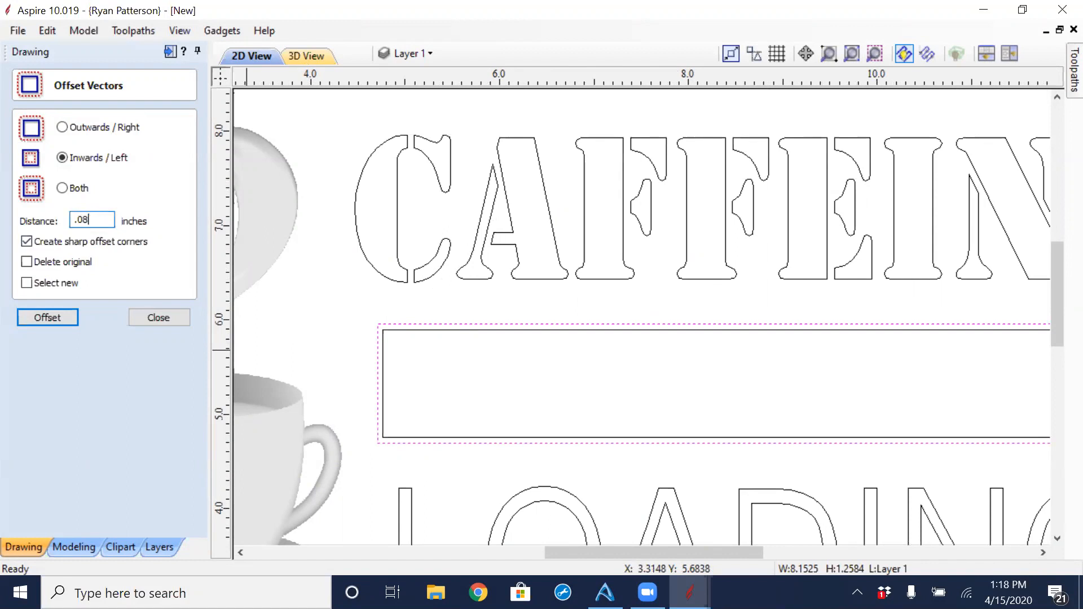
{"action": "left_click", "coordinate": [47, 317]}
{"action": "scroll", "coordinate": [496, 364], "scroll_direction": "up", "scroll_amount": 3}
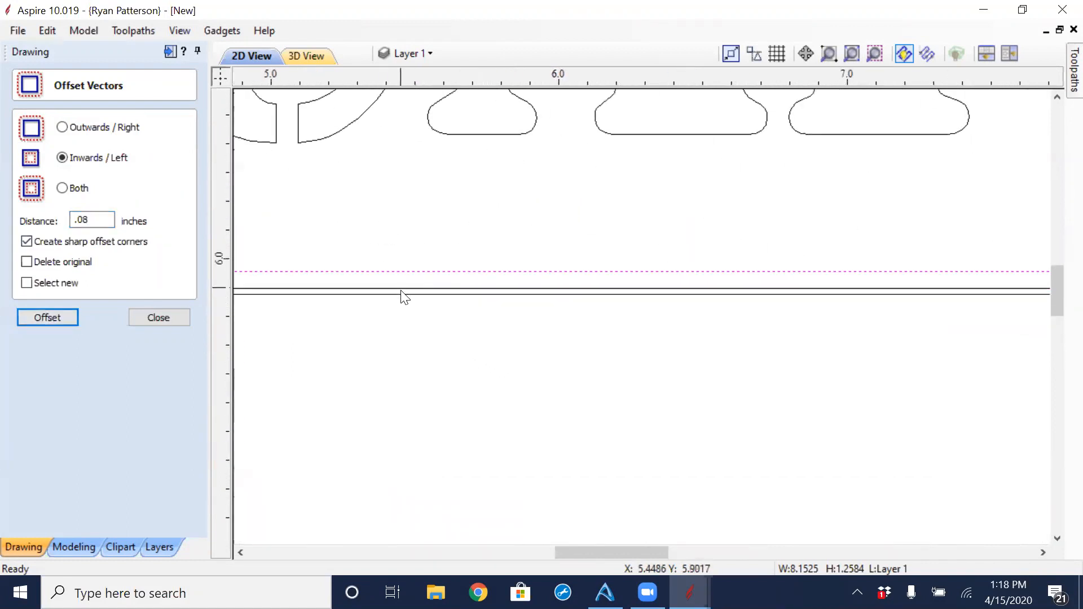
Delete the 0.06-inch offset rectangle from the loading bar, keeping the outer rectangle and the 0.08-inch offset.
{"action": "left_click", "coordinate": [401, 291]}
{"action": "left_click", "coordinate": [415, 322]}
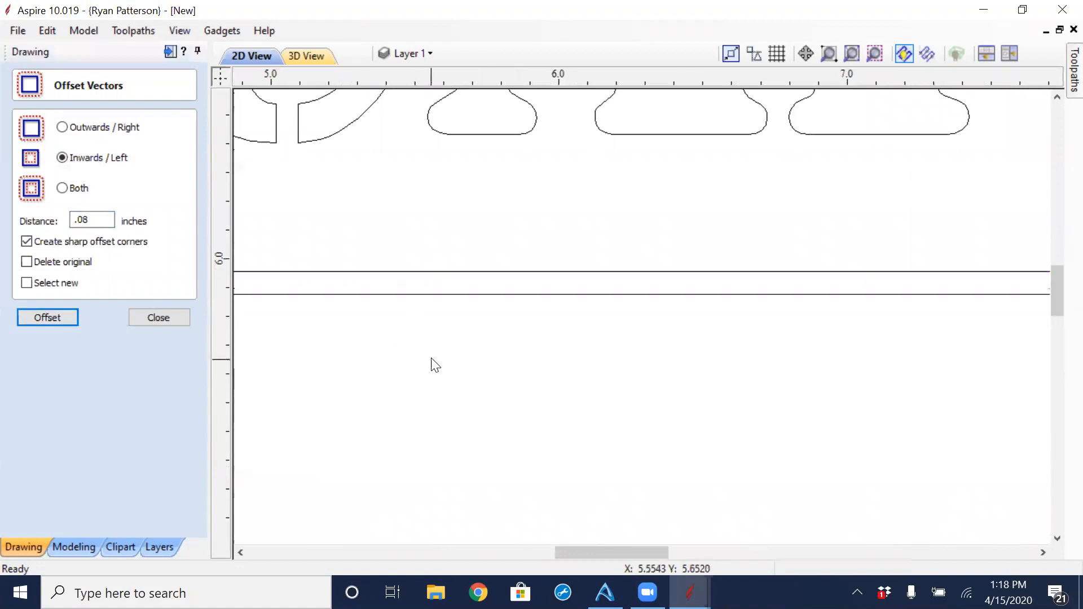
{"action": "scroll", "coordinate": [431, 363], "scroll_direction": "down", "scroll_amount": 2}
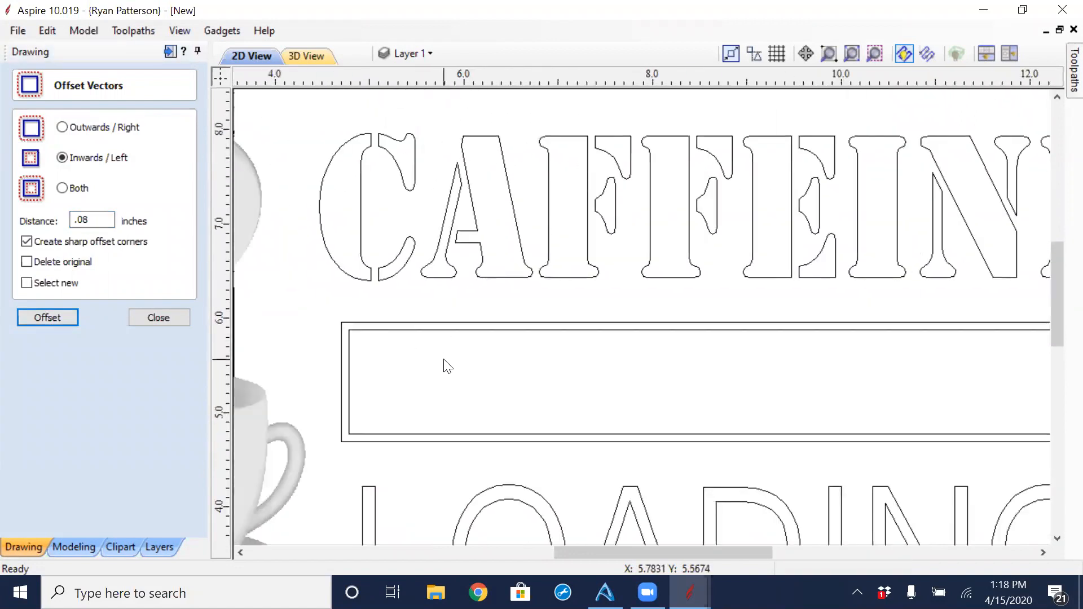
{"action": "scroll", "coordinate": [480, 369], "scroll_direction": "down", "scroll_amount": 2}
{"action": "scroll", "coordinate": [530, 353], "scroll_direction": "down", "scroll_amount": 1}
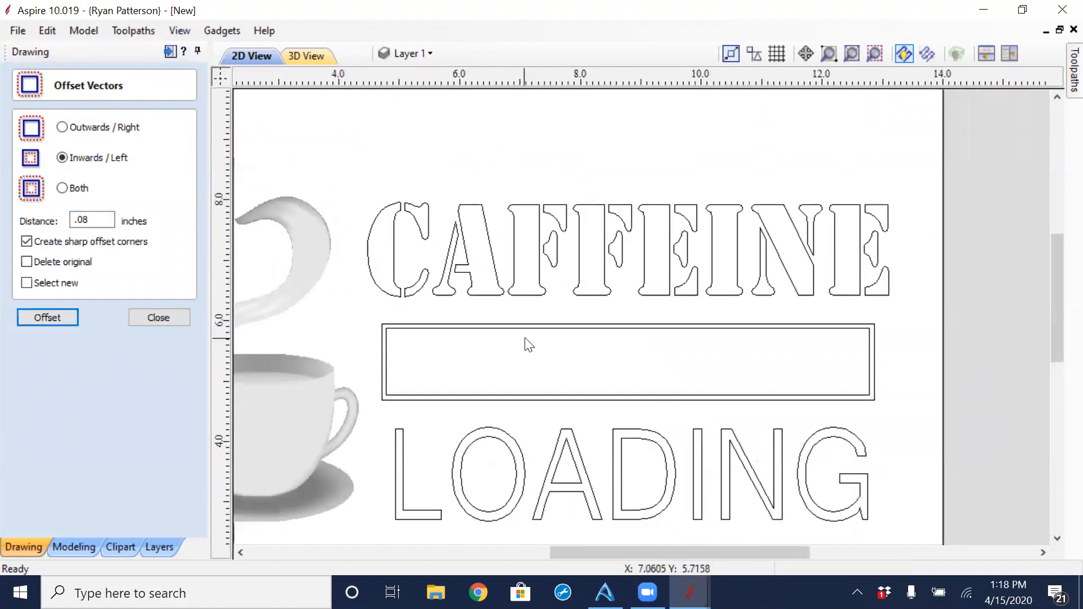
{"action": "scroll", "coordinate": [527, 324], "scroll_direction": "up", "scroll_amount": 2}
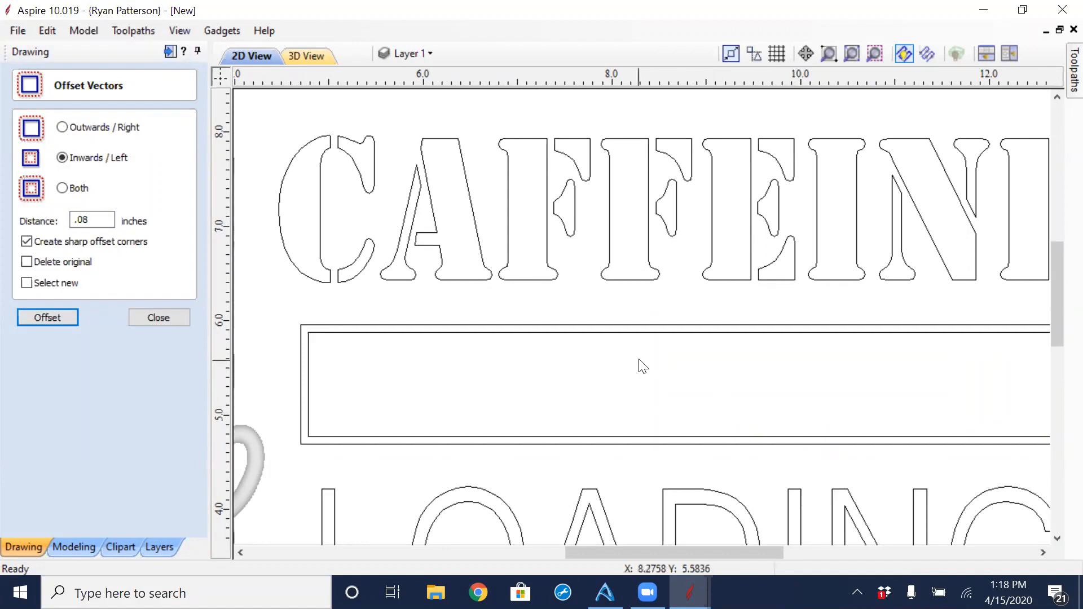
{"action": "scroll", "coordinate": [655, 368], "scroll_direction": "down", "scroll_amount": 1}
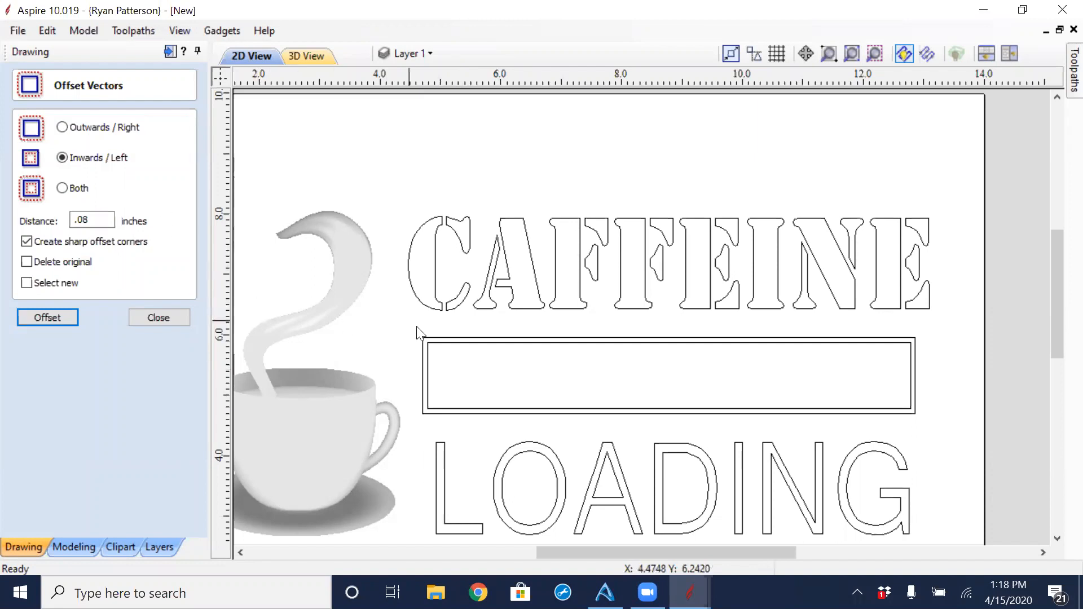
Offset the inner loading bar rectangle inwards by 0.08 inches with sharp corners, keeping the original, and clear the selection.
{"action": "left_click", "coordinate": [444, 343]}
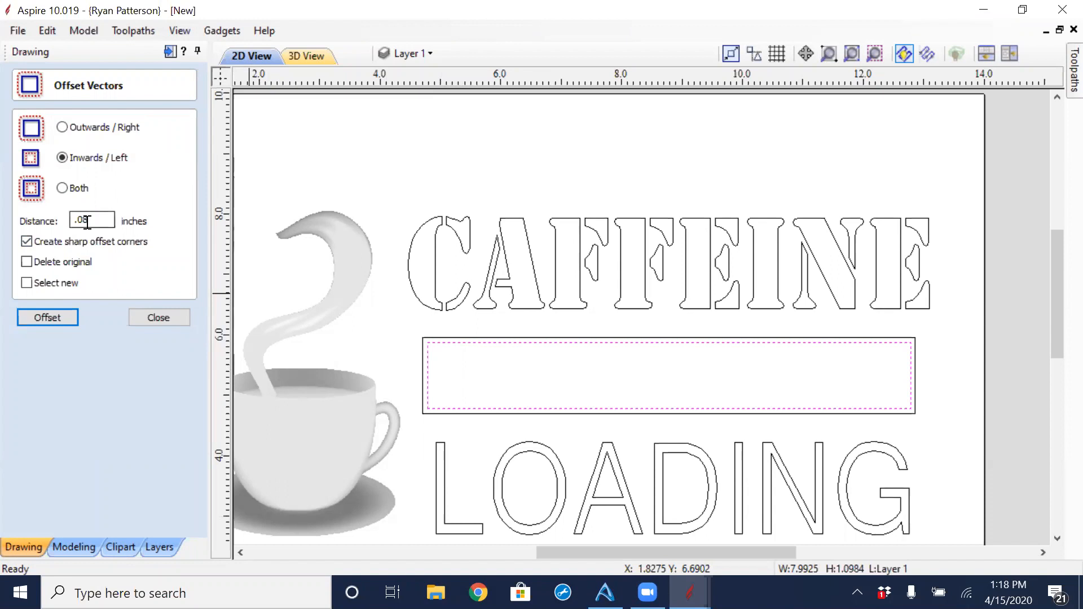
{"action": "left_click", "coordinate": [59, 314]}
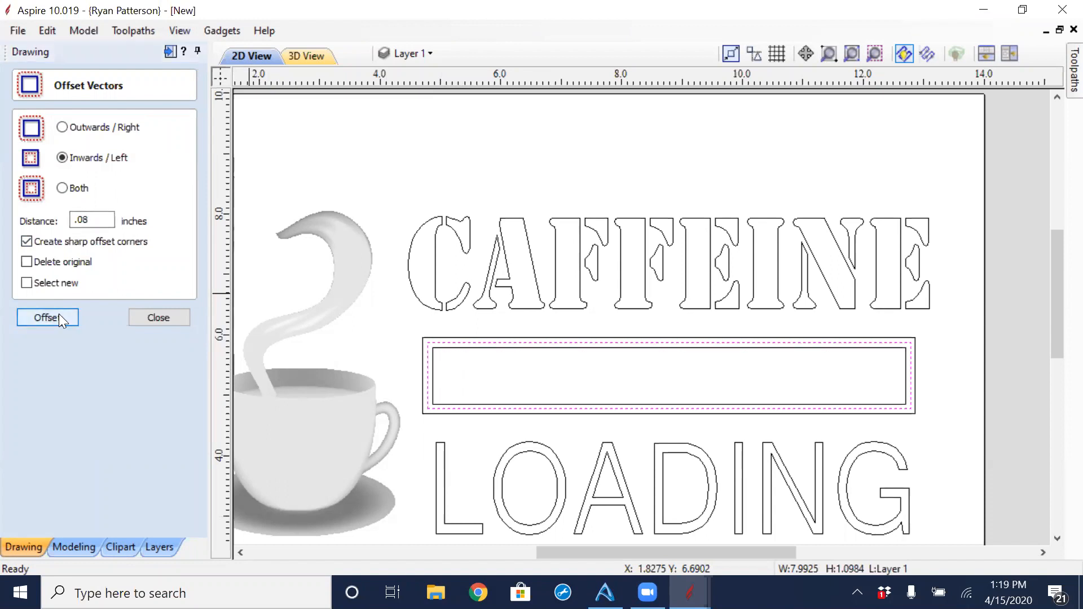
{"action": "left_click", "coordinate": [162, 319]}
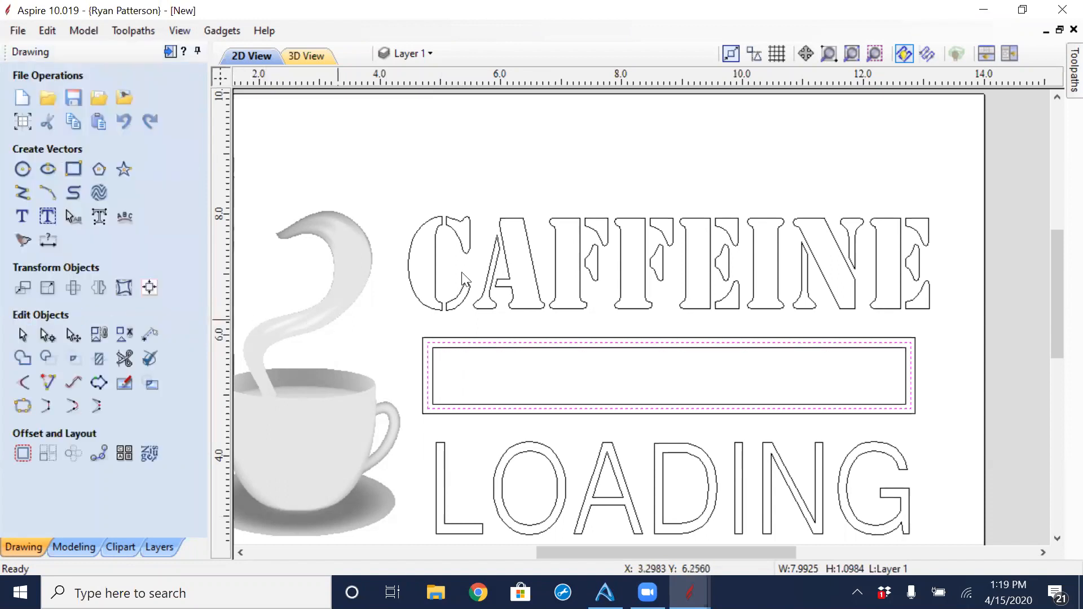
{"action": "left_click", "coordinate": [520, 186]}
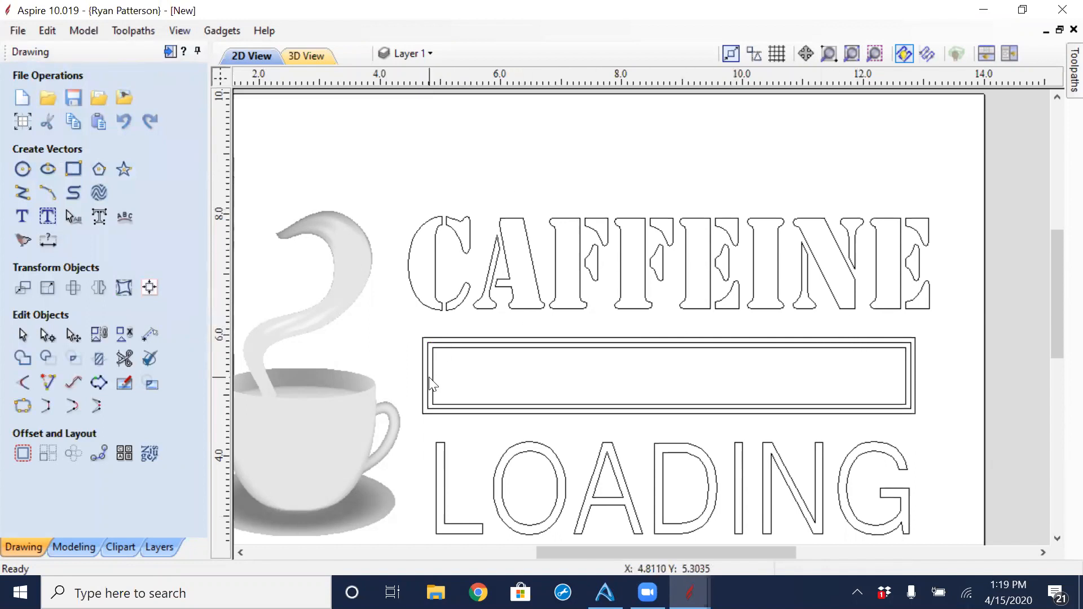
Shorten the innermost rectangle from its right end to a width of about 5 inches as the bar's progress fill.
{"action": "left_click", "coordinate": [905, 379]}
{"action": "left_click", "coordinate": [908, 389]}
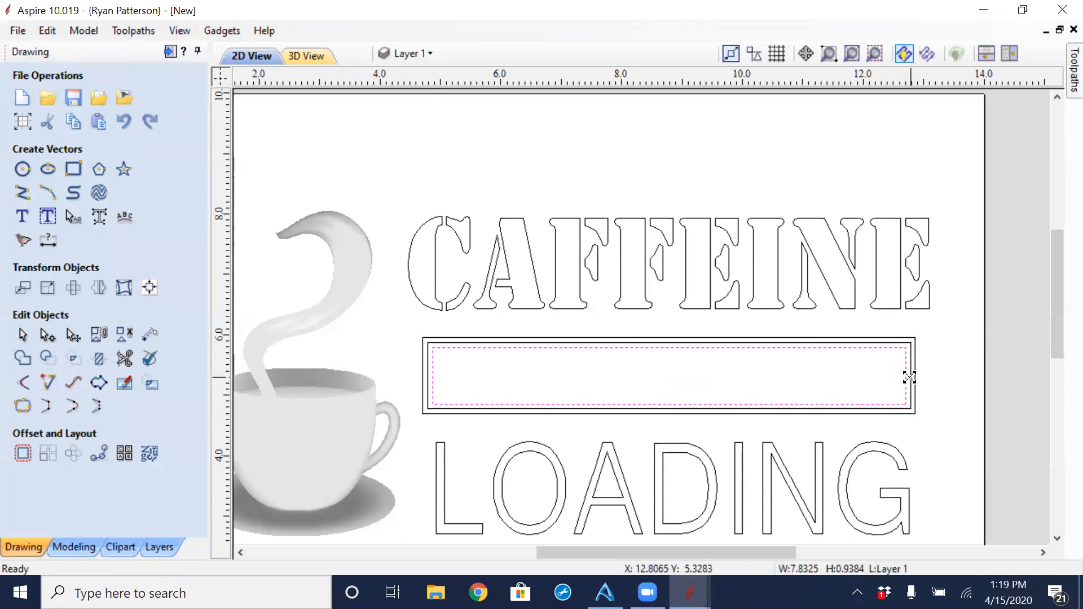
{"action": "left_click_drag", "start_coordinate": [909, 377], "coordinate": [736, 388]}
{"action": "left_click", "coordinate": [684, 164]}
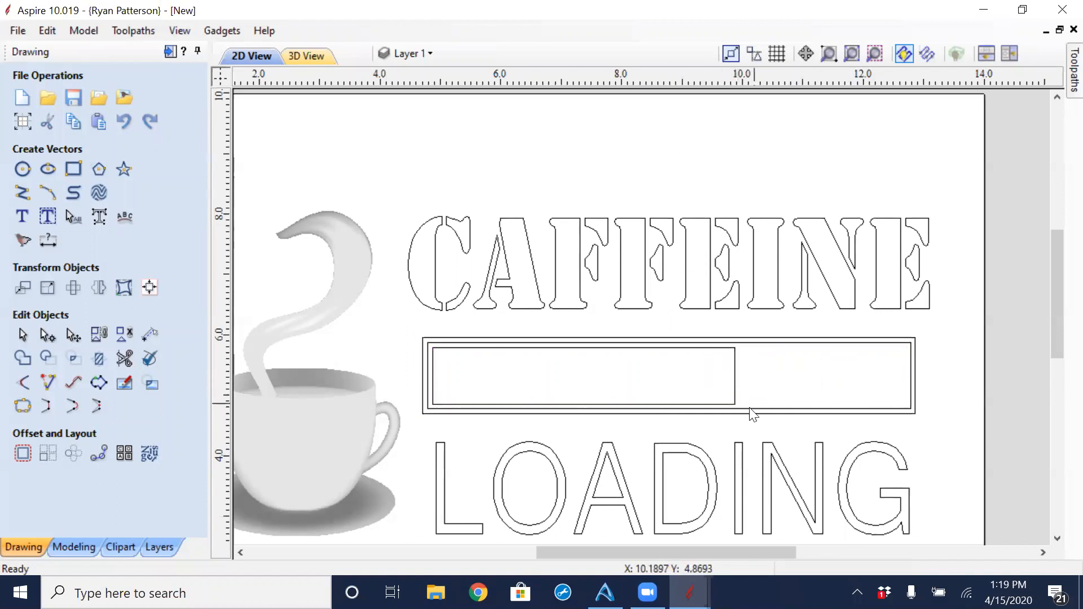
Stretch the right end of the progress fill rectangle to a width of about 5.34 inches and deselect it.
{"action": "left_click", "coordinate": [737, 385]}
{"action": "left_click_drag", "start_coordinate": [739, 373], "coordinate": [807, 377]}
{"action": "key", "text": "ctrl+z"}
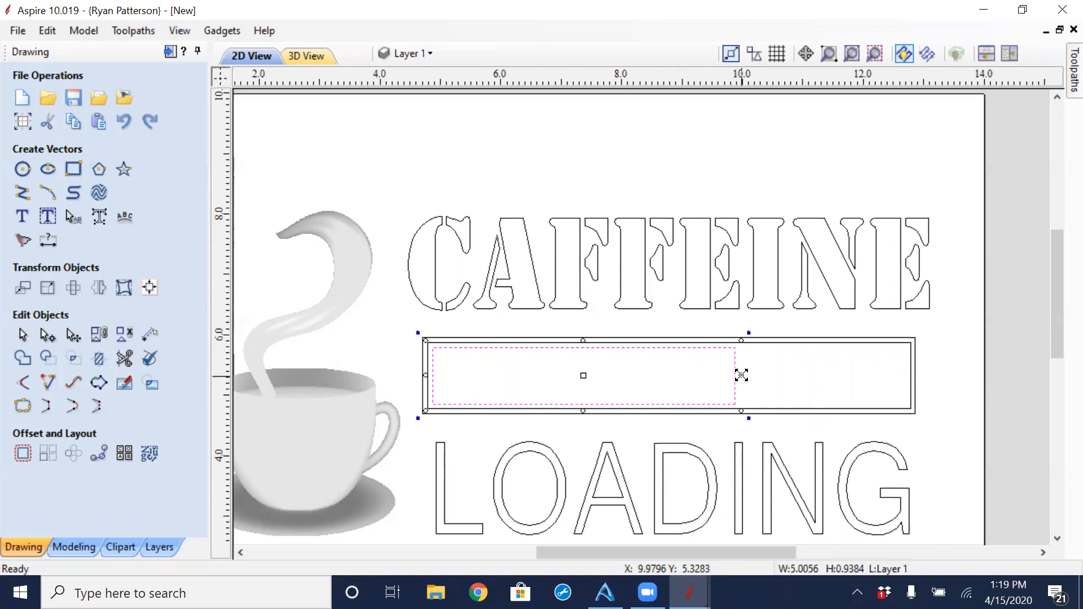
{"action": "mouse_move", "coordinate": [741, 375]}
{"action": "left_mouse_down"}
{"action": "mouse_move", "coordinate": [834, 375]}
{"action": "mouse_move", "coordinate": [754, 375]}
{"action": "left_mouse_up"}
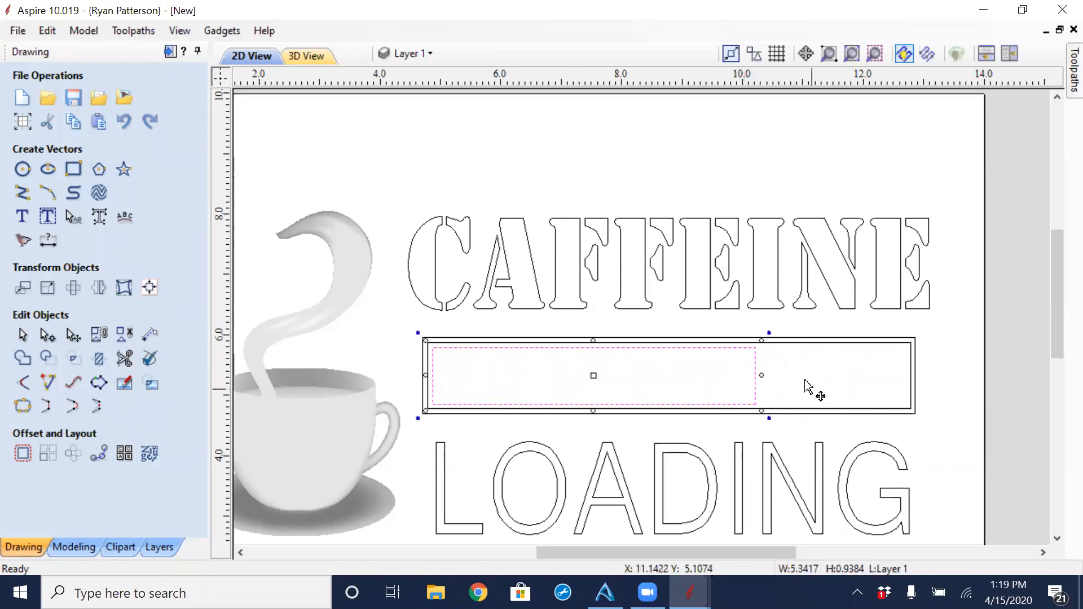
{"action": "left_click", "coordinate": [715, 166]}
Select the texts, the loading bar and the coffee cup together to read the overall width and height of the design.
{"action": "scroll", "coordinate": [721, 319], "scroll_direction": "down", "scroll_amount": 1}
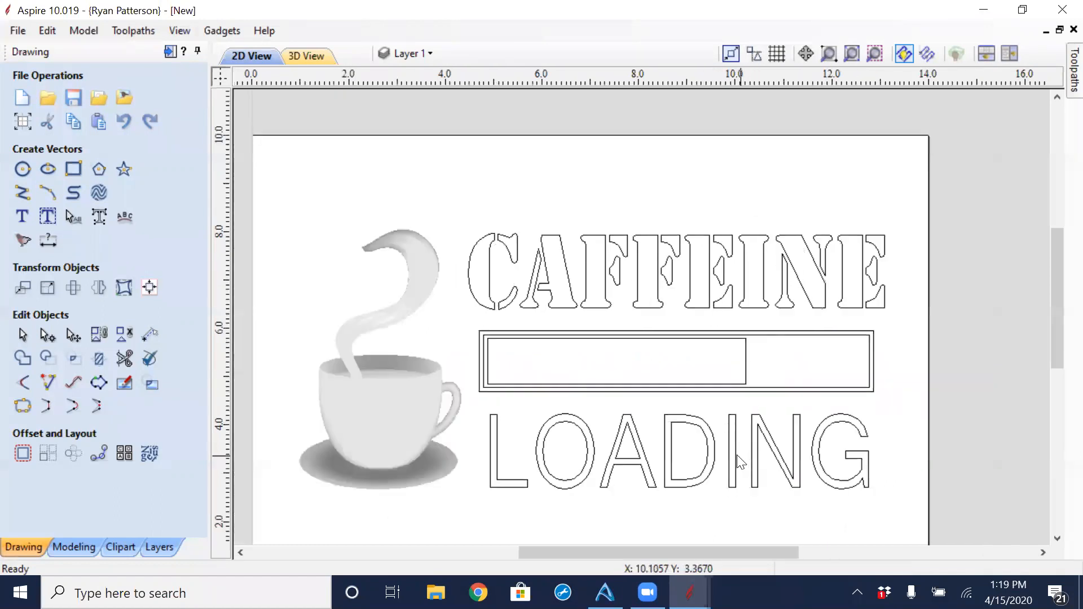
{"action": "scroll", "coordinate": [737, 454], "scroll_direction": "down", "scroll_amount": 1}
{"action": "middle_click_drag", "start_coordinate": [736, 477], "coordinate": [714, 423]}
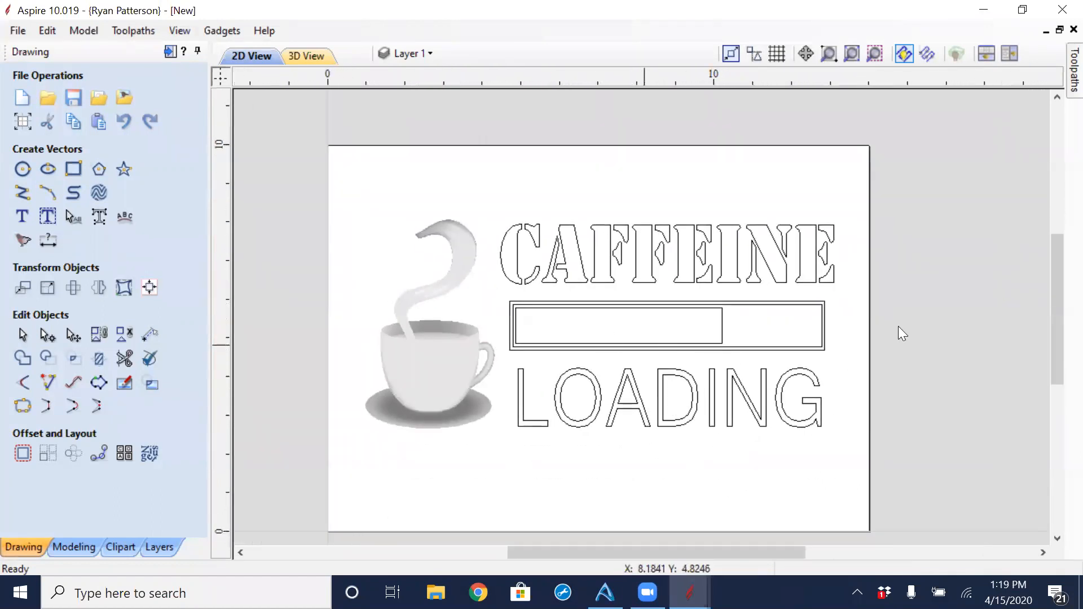
{"action": "left_click_drag", "start_coordinate": [814, 209], "coordinate": [670, 452]}
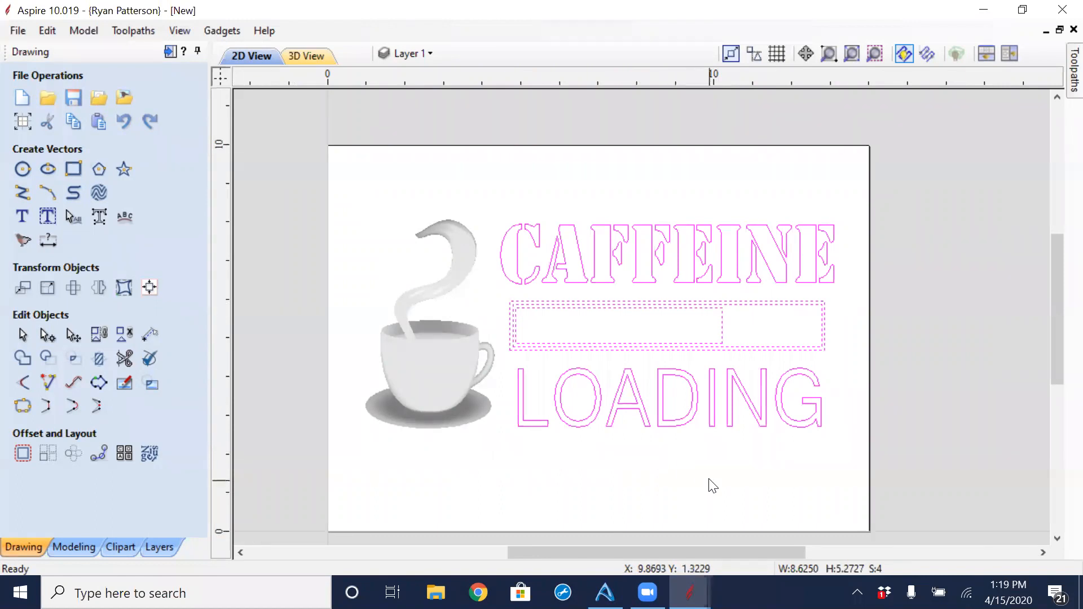
{"action": "left_click", "coordinate": [467, 387]}
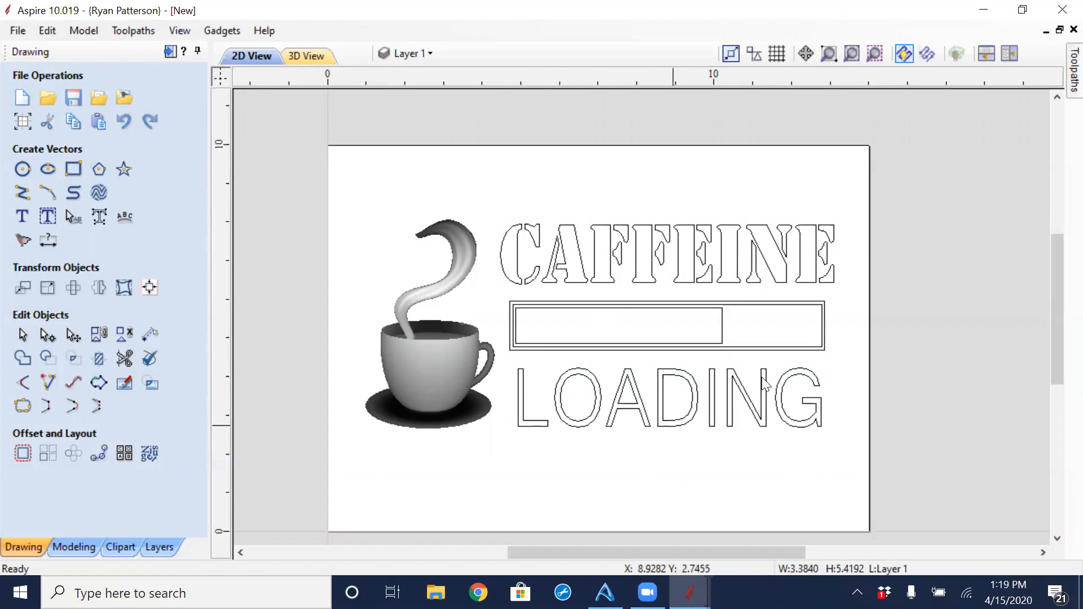
{"action": "left_click_drag", "start_coordinate": [739, 193], "coordinate": [433, 439]}
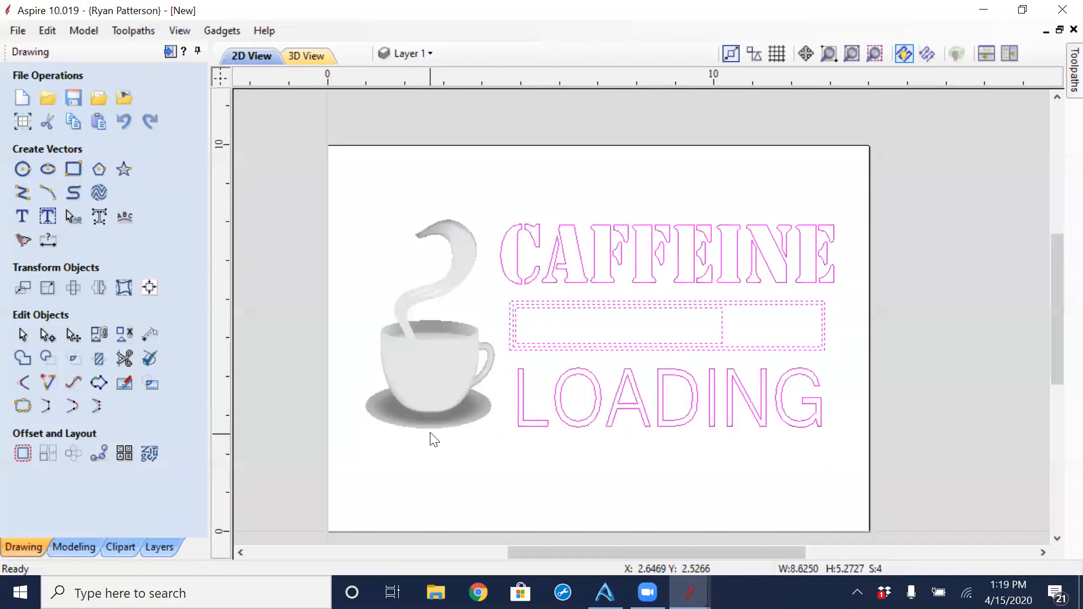
{"action": "left_click", "coordinate": [433, 375], "text": "shift"}
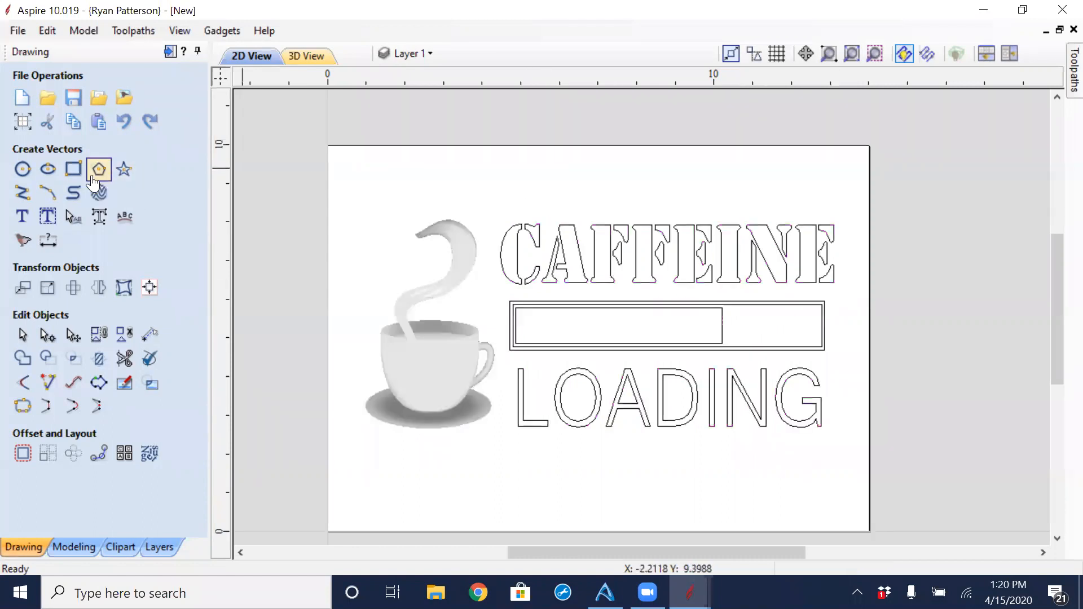
Create a square-cornered rectangle 12.13 inches wide and 5.41 inches high.
{"action": "left_click", "coordinate": [74, 169]}
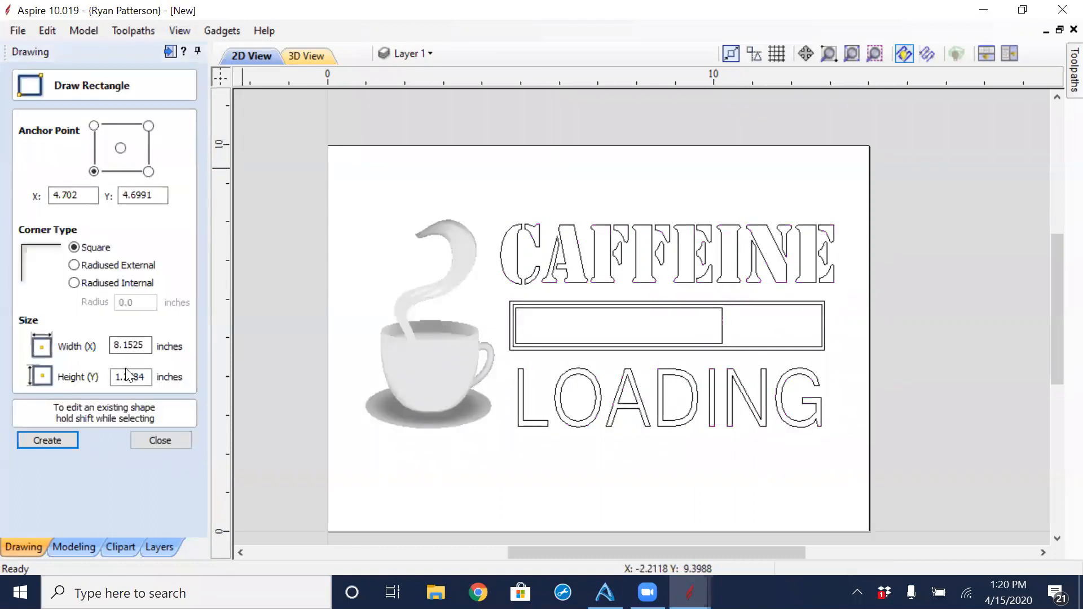
{"action": "left_click_drag", "start_coordinate": [148, 345], "coordinate": [100, 353]}
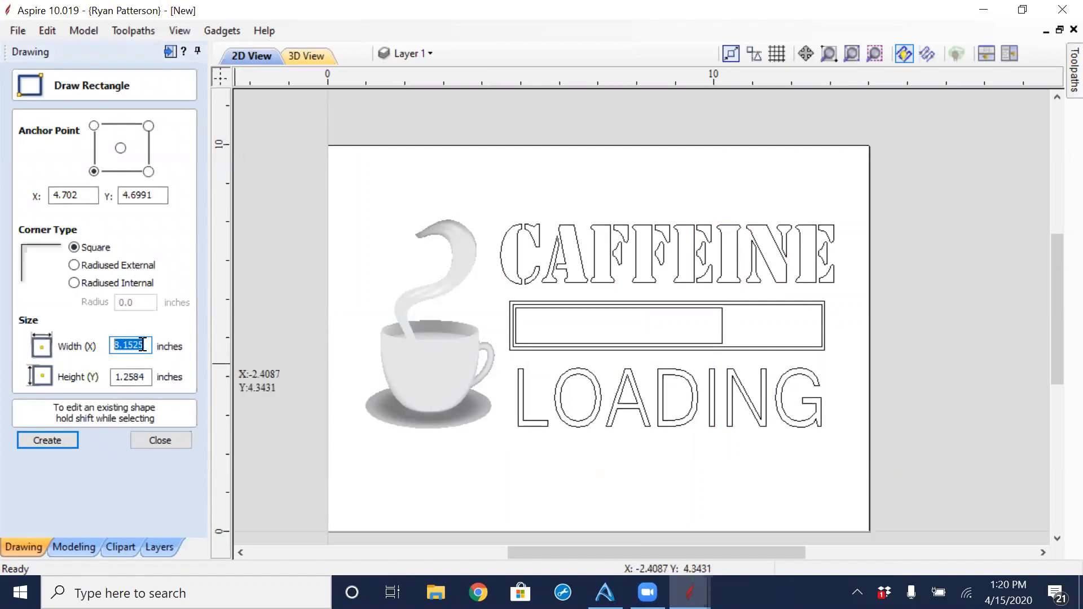
{"action": "type", "text": "12.13"}
{"action": "key", "text": "Tab"}
{"action": "type", "text": "5.41"}
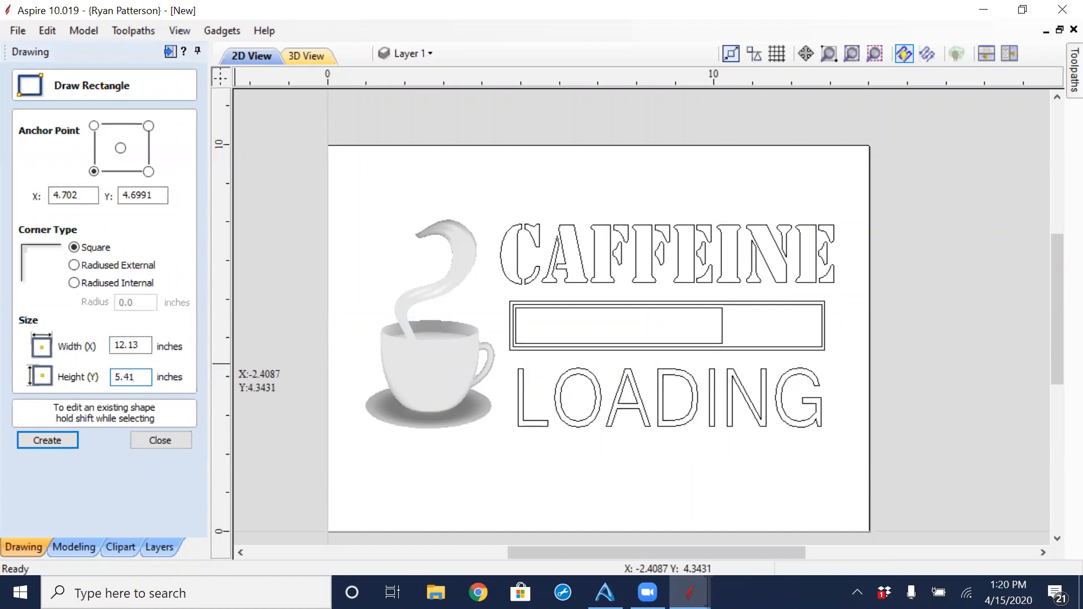
{"action": "left_click", "coordinate": [52, 439]}
{"action": "left_click", "coordinate": [185, 441]}
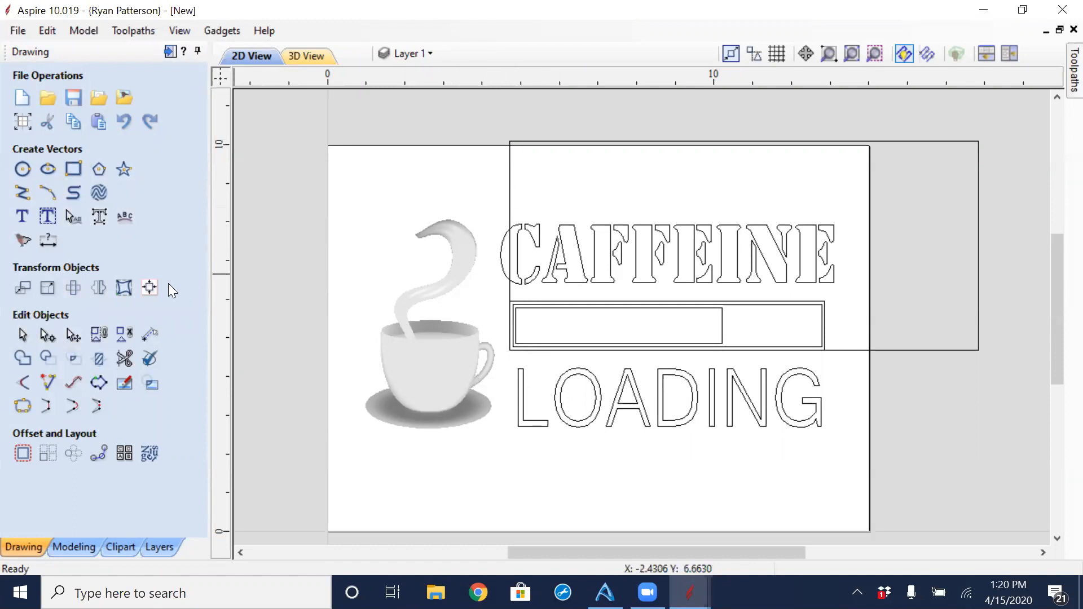
{"action": "left_click", "coordinate": [150, 287]}
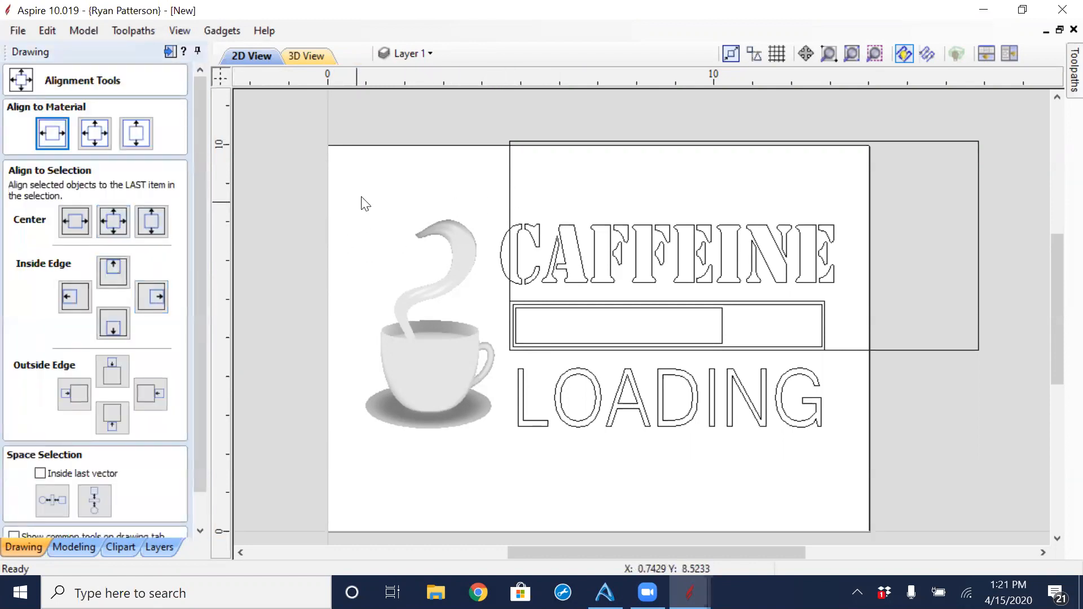
{"action": "scroll", "coordinate": [195, 451], "scroll_direction": "down", "scroll_amount": 2}
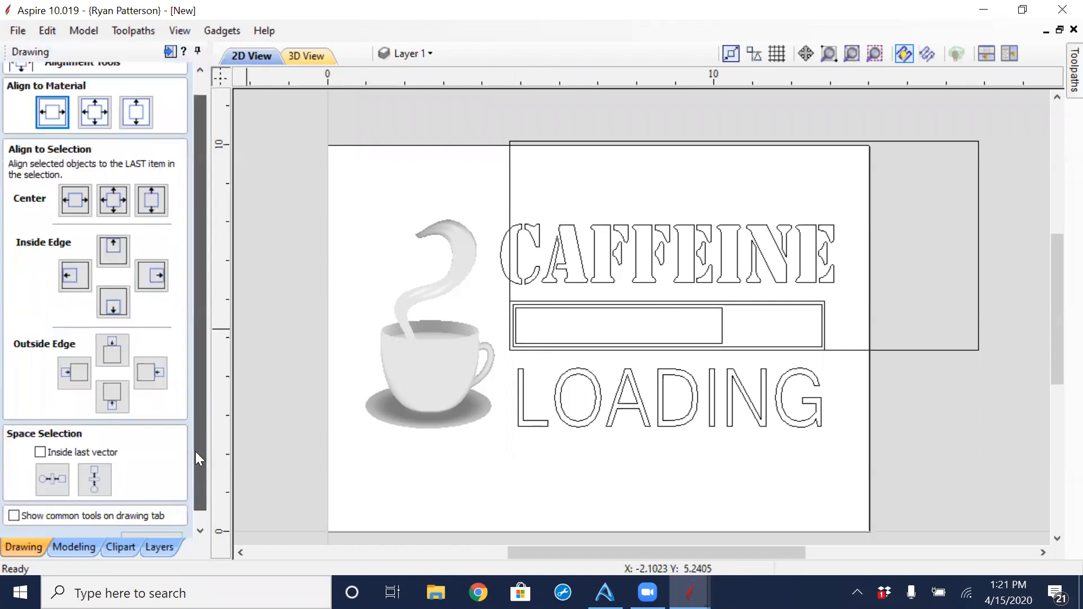
{"action": "left_click", "coordinate": [151, 524]}
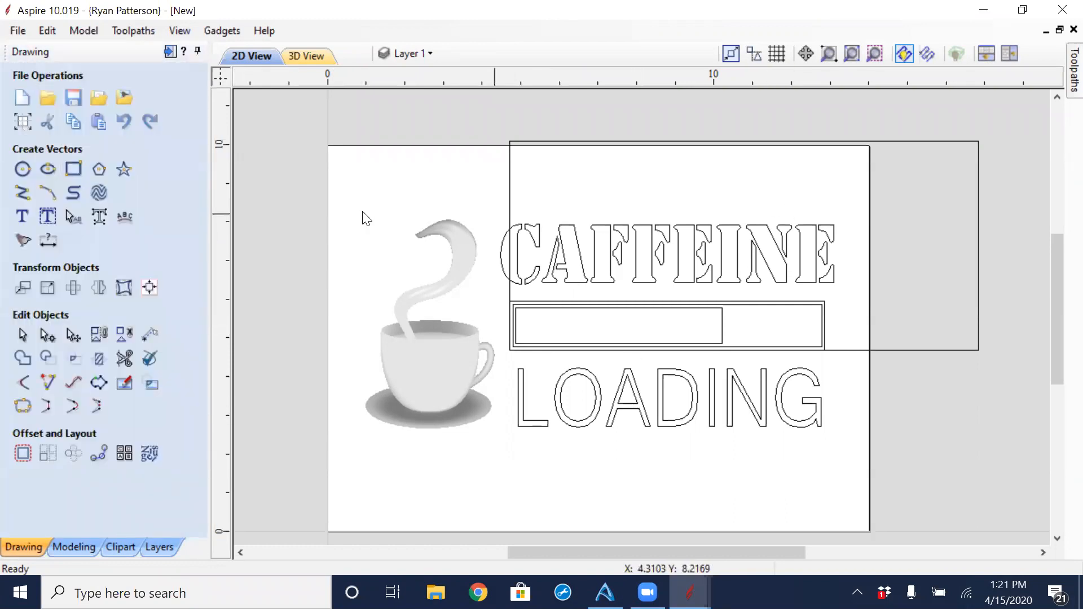
Select the coffee cup, both texts and the loading bar, and center them on the material in both directions.
{"action": "left_click_drag", "start_coordinate": [357, 196], "coordinate": [846, 473]}
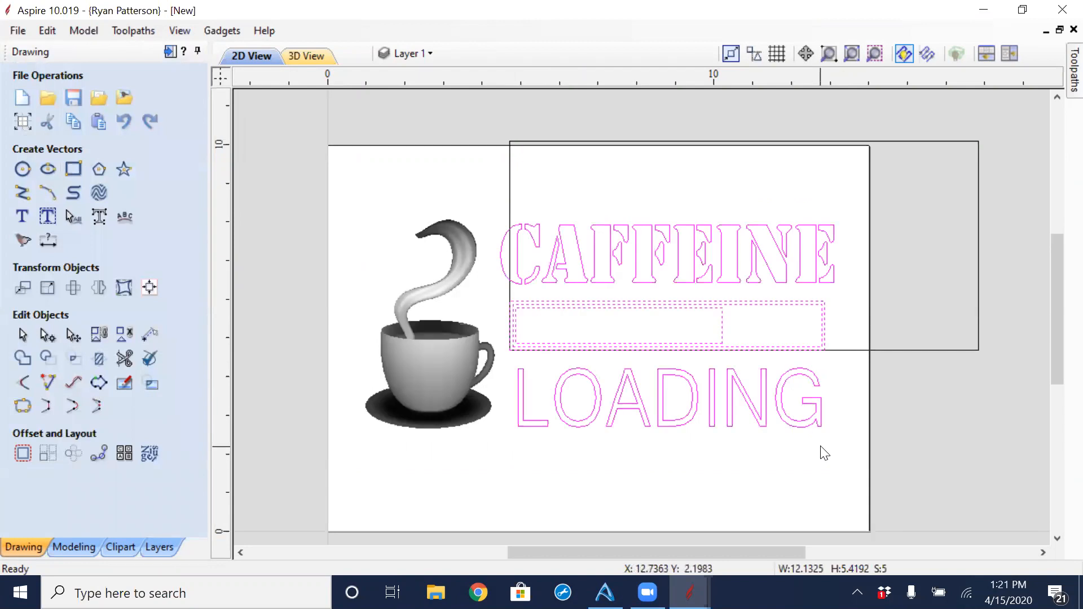
{"action": "left_click", "coordinate": [150, 288]}
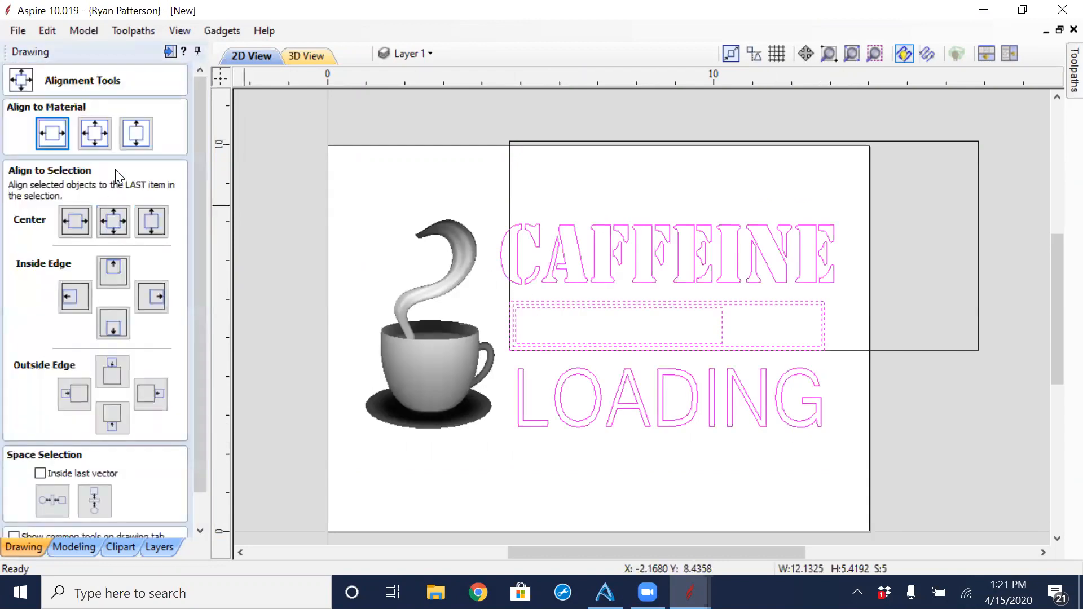
{"action": "left_click", "coordinate": [96, 136]}
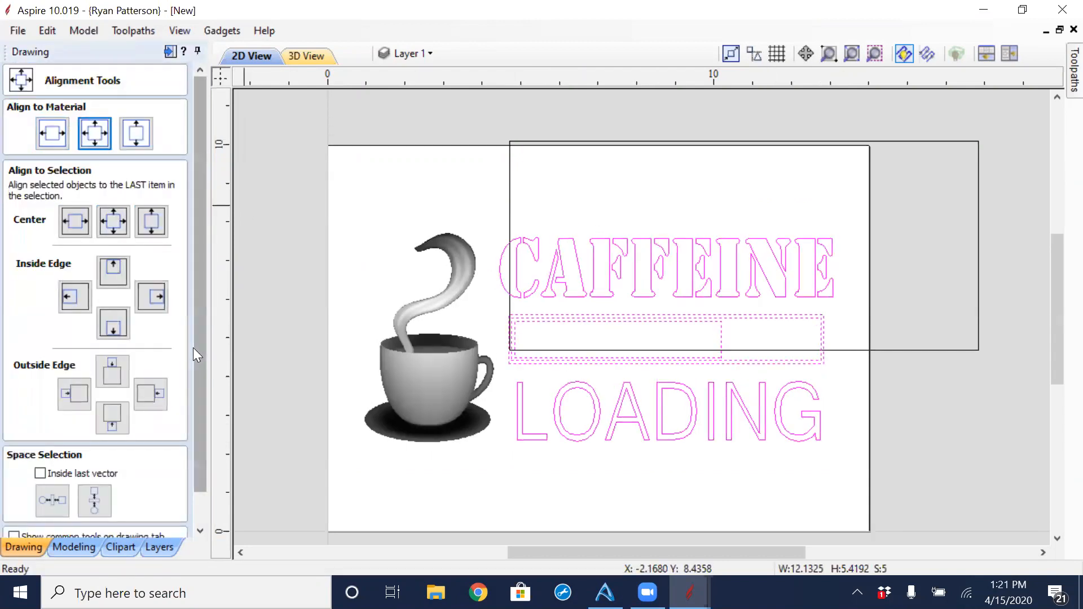
{"action": "left_click_drag", "start_coordinate": [195, 350], "coordinate": [202, 472]}
{"action": "left_click", "coordinate": [151, 526]}
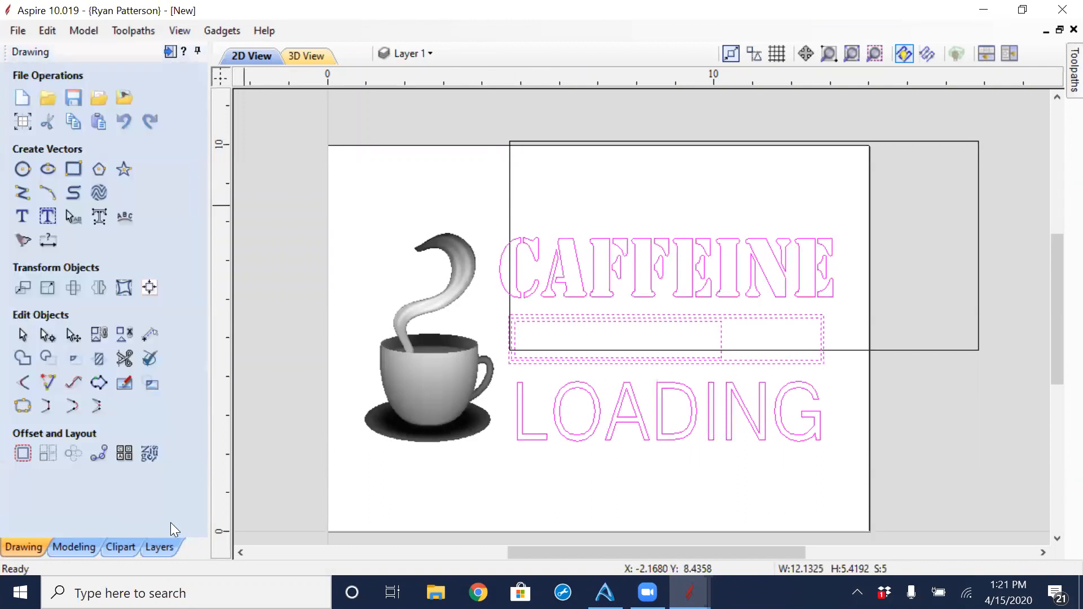
Center the 12.13 by 5.41 inch rectangle on the material in both directions and check its fit around the cup's saucer.
{"action": "left_click_drag", "start_coordinate": [543, 178], "coordinate": [456, 195]}
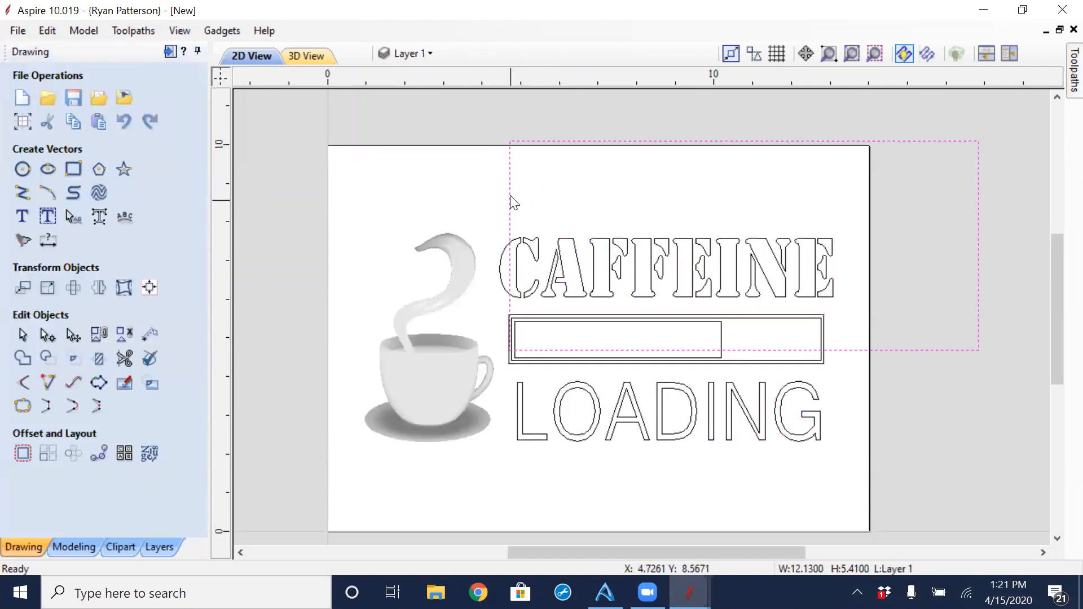
{"action": "left_click", "coordinate": [150, 288]}
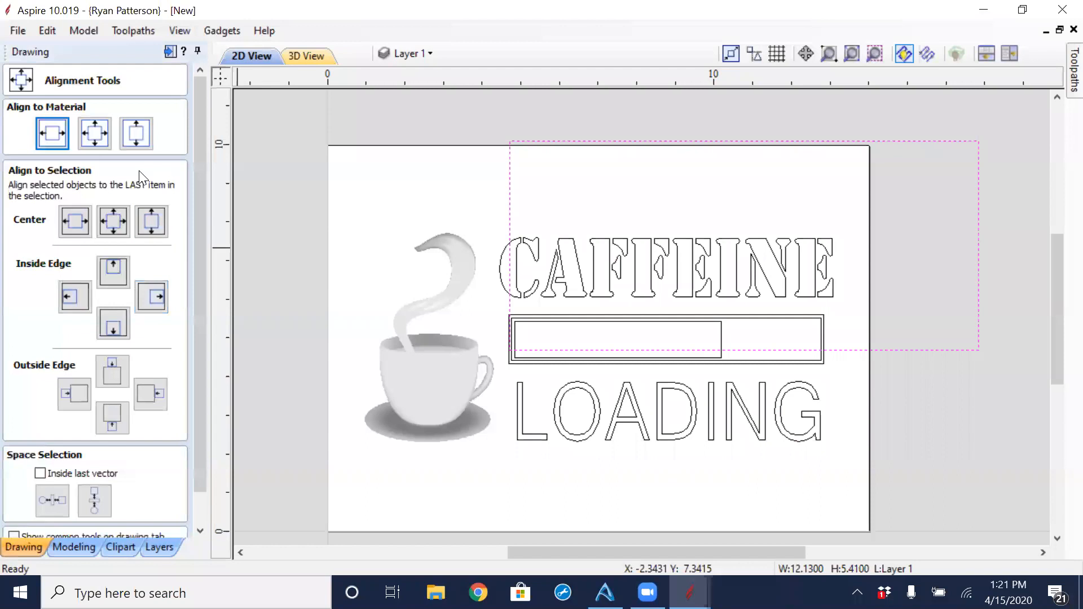
{"action": "left_click", "coordinate": [99, 139]}
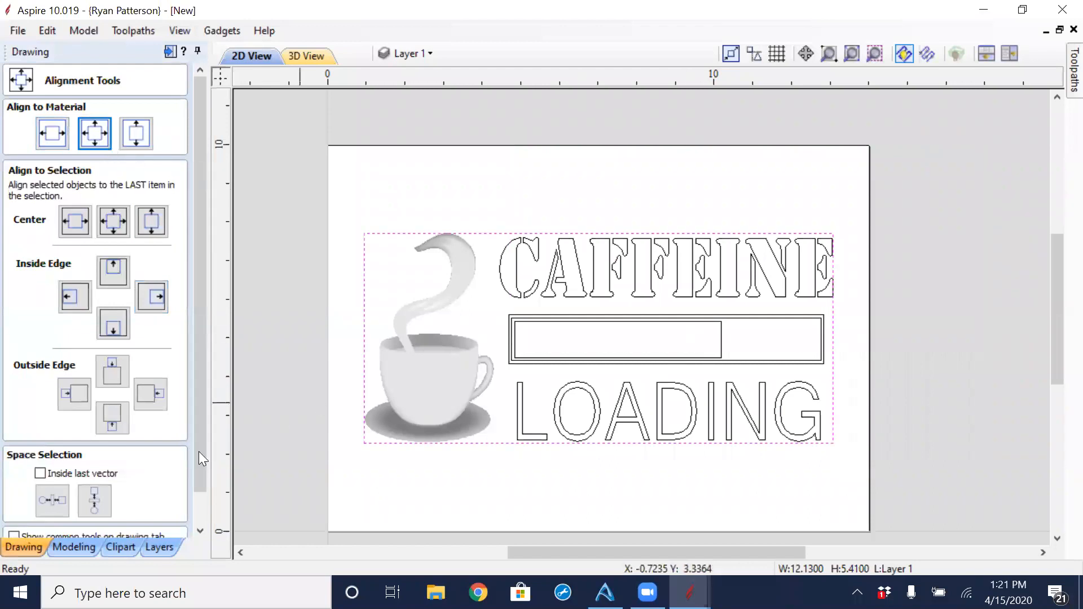
{"action": "scroll", "coordinate": [207, 414], "scroll_direction": "down", "scroll_amount": 1}
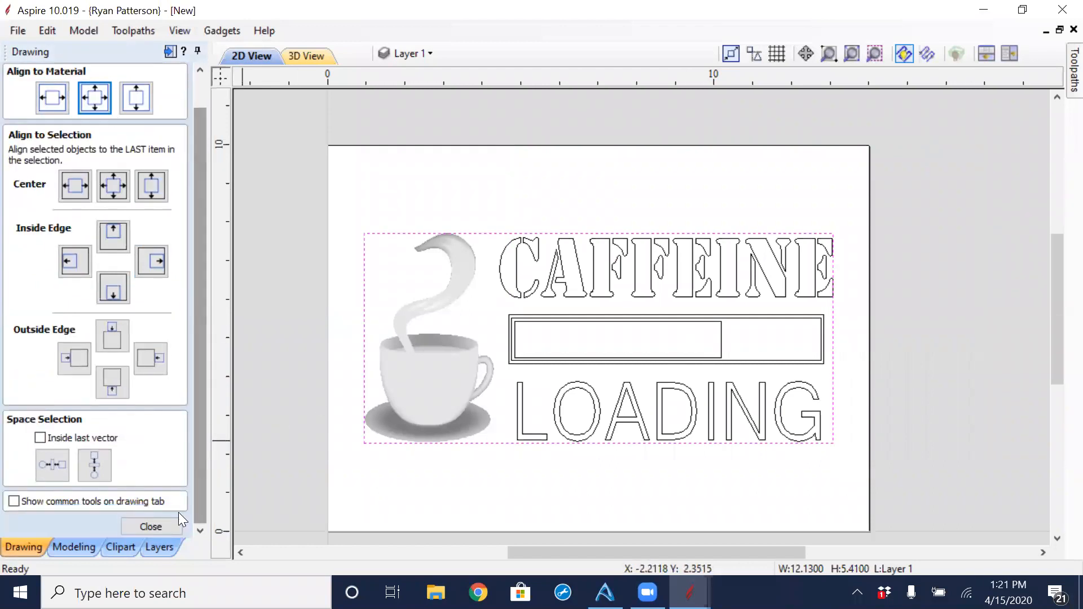
{"action": "left_click", "coordinate": [135, 526]}
{"action": "scroll", "coordinate": [367, 440], "scroll_direction": "up", "scroll_amount": 6}
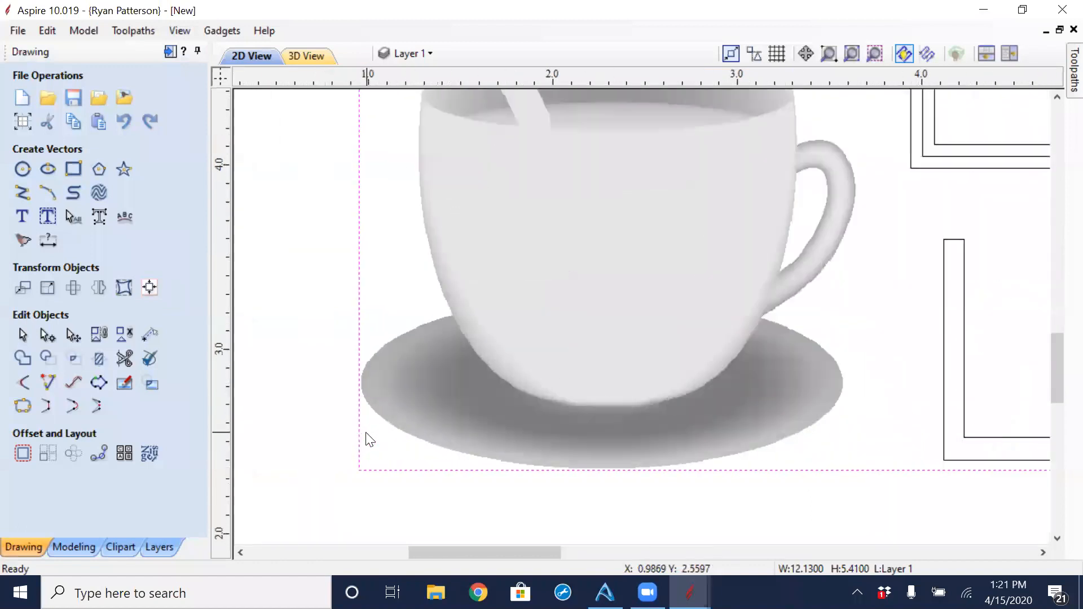
Offset the 12.13 by 5.41 inch rectangle outwards by 0.25 inches with sharp corners, keeping the original.
{"action": "scroll", "coordinate": [345, 333], "scroll_direction": "down", "scroll_amount": 6}
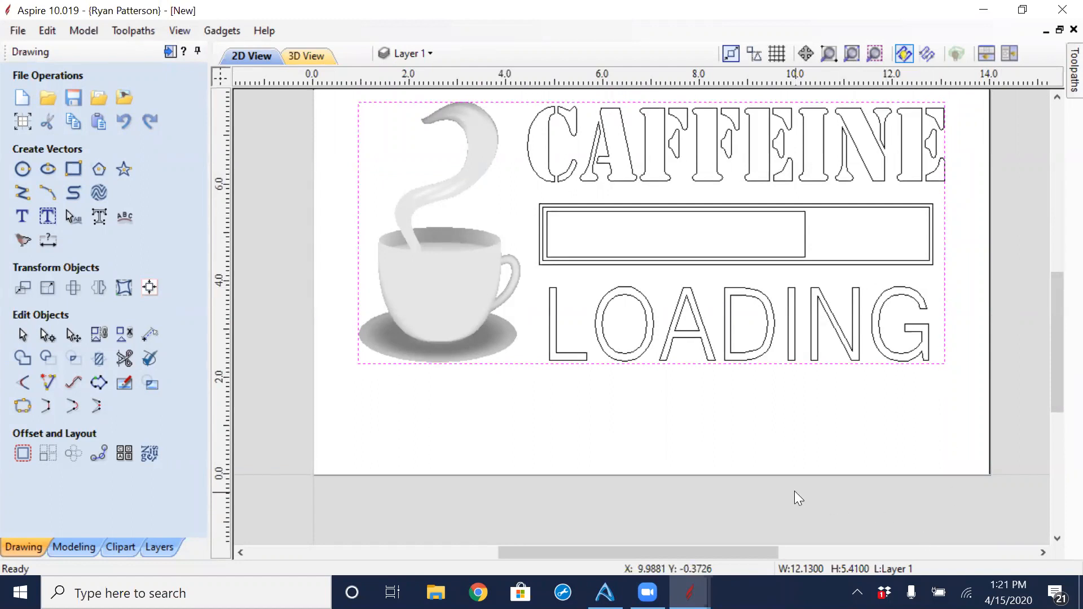
{"action": "left_click", "coordinate": [788, 401]}
{"action": "scroll", "coordinate": [793, 397], "scroll_direction": "down", "scroll_amount": 1}
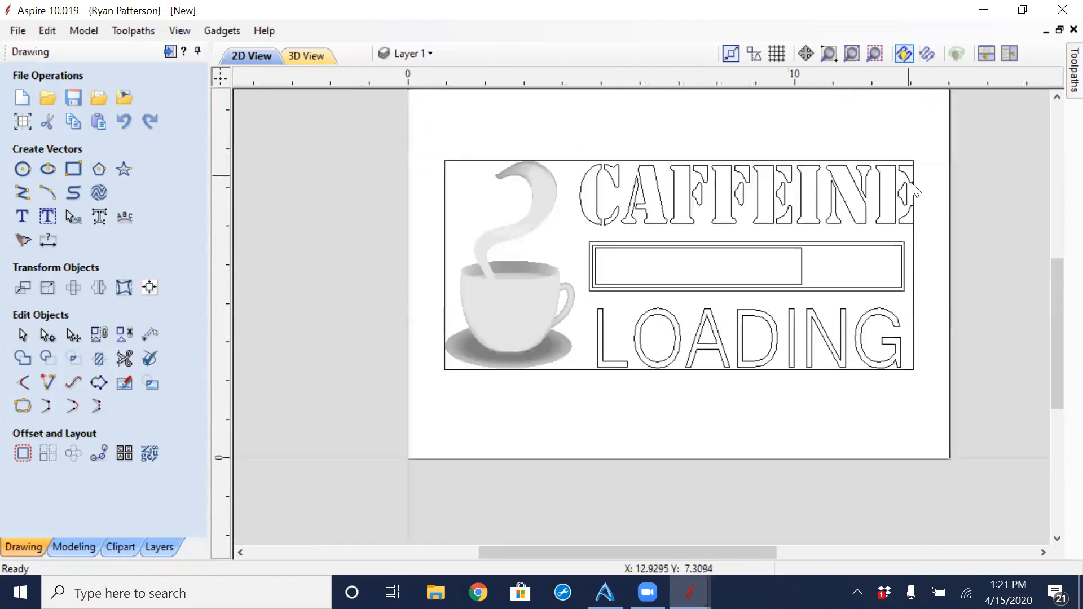
{"action": "left_click", "coordinate": [445, 223]}
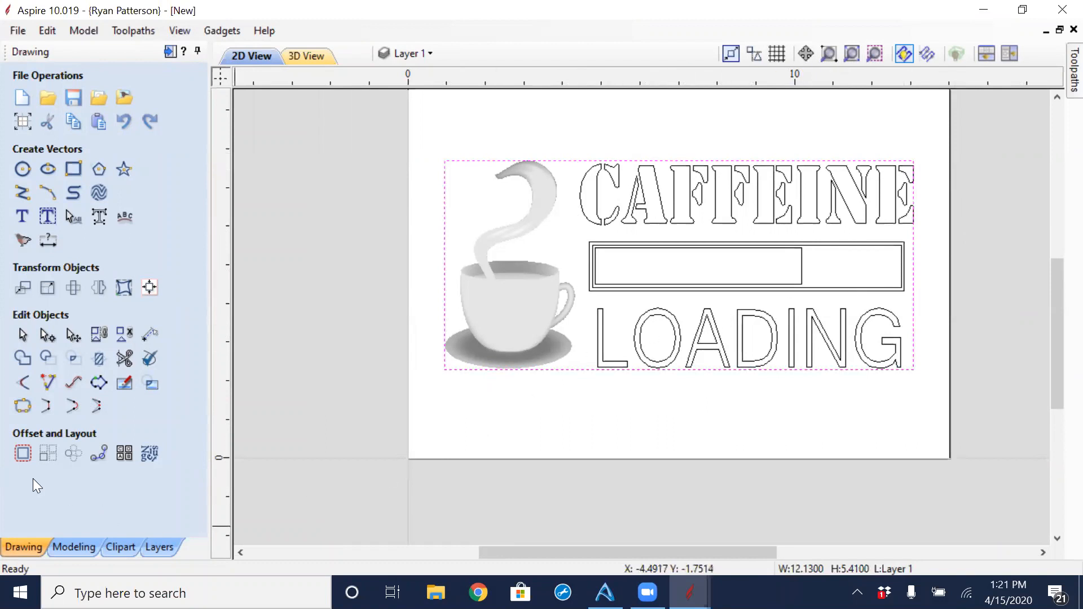
{"action": "left_click", "coordinate": [15, 458]}
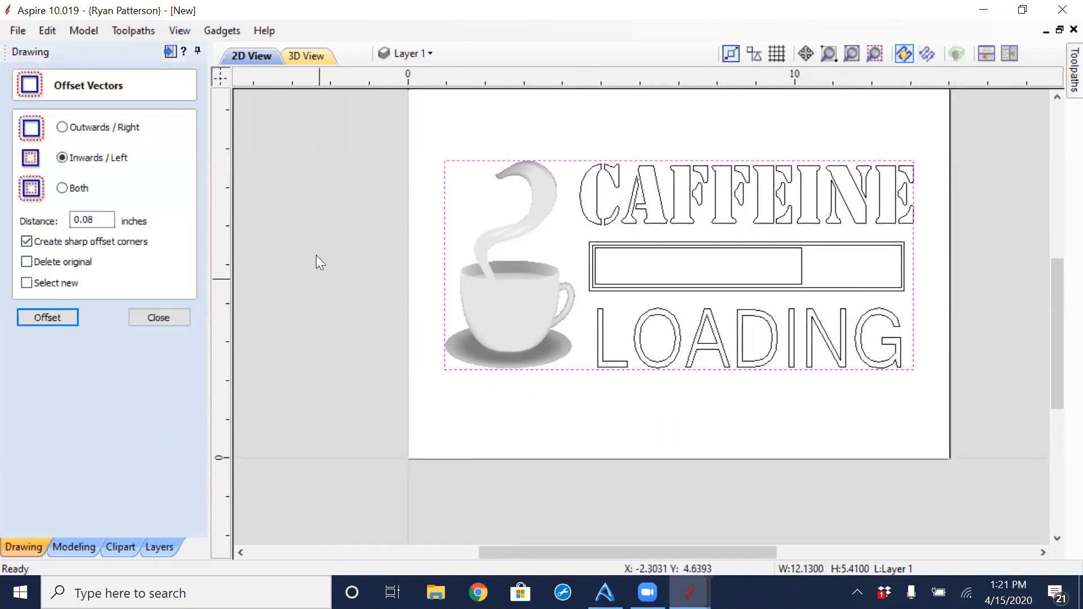
{"action": "left_click", "coordinate": [73, 133]}
{"action": "double_click", "coordinate": [104, 219]}
{"action": "type", "text": ".25"}
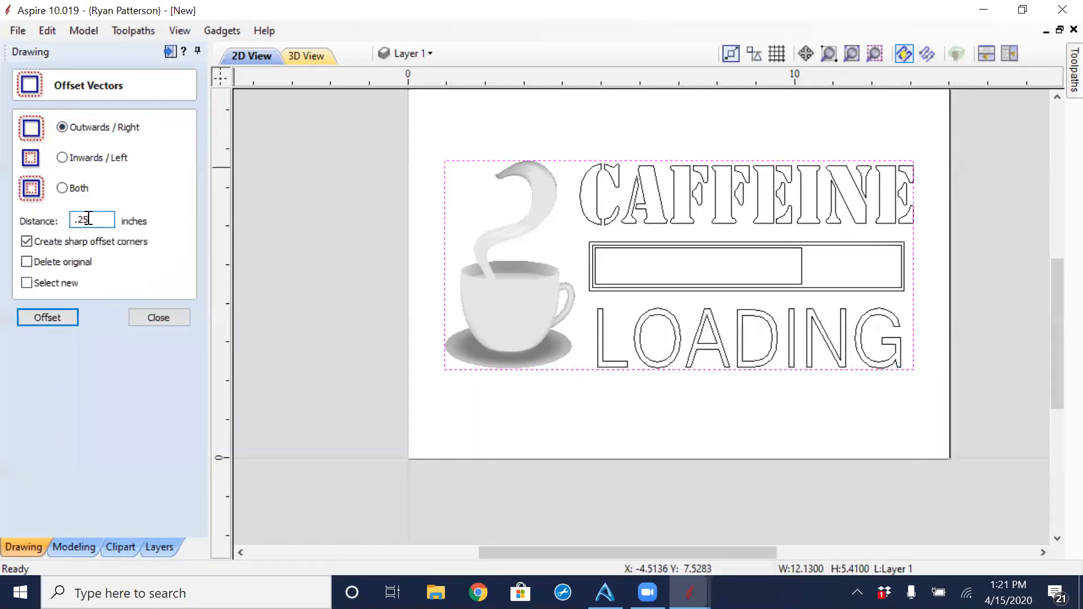
{"action": "left_click_drag", "start_coordinate": [93, 220], "coordinate": [32, 232]}
{"action": "type", "text": "51/128="}
{"action": "double_click", "coordinate": [90, 221]}
{"action": "type", "text": ".25"}
{"action": "left_click", "coordinate": [62, 319]}
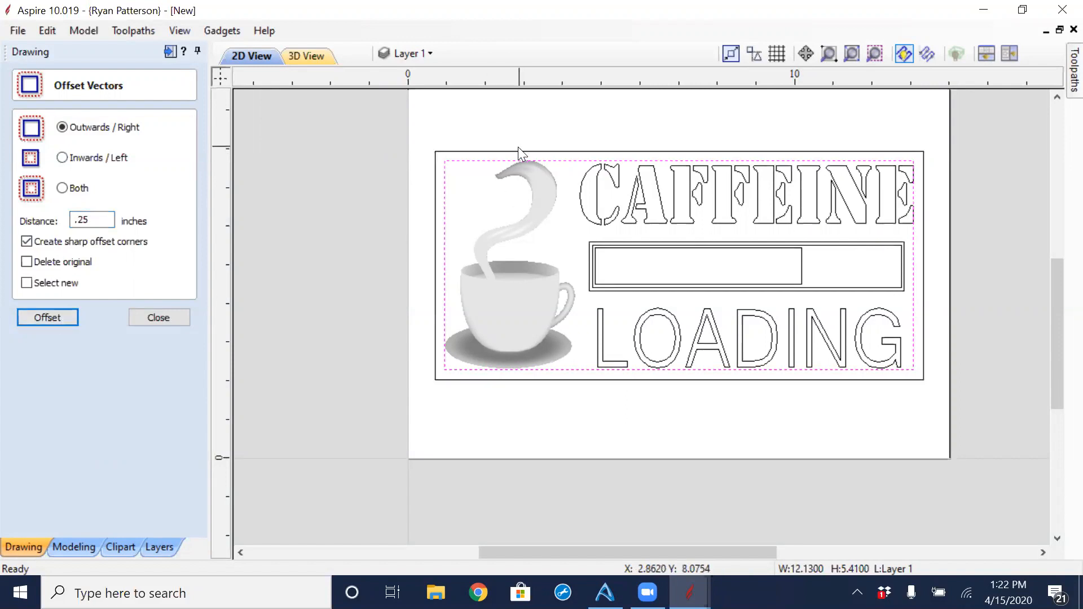
{"action": "left_click", "coordinate": [154, 316]}
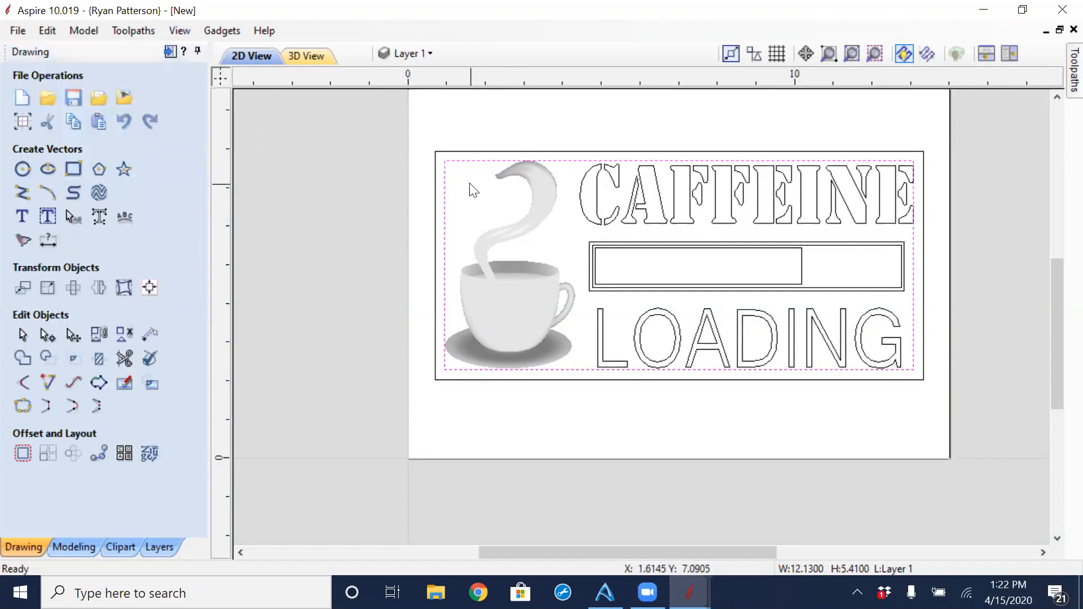
Offset the new outer rectangle outwards by 0.5 inches with sharp corners to form a border frame.
{"action": "left_click", "coordinate": [471, 152]}
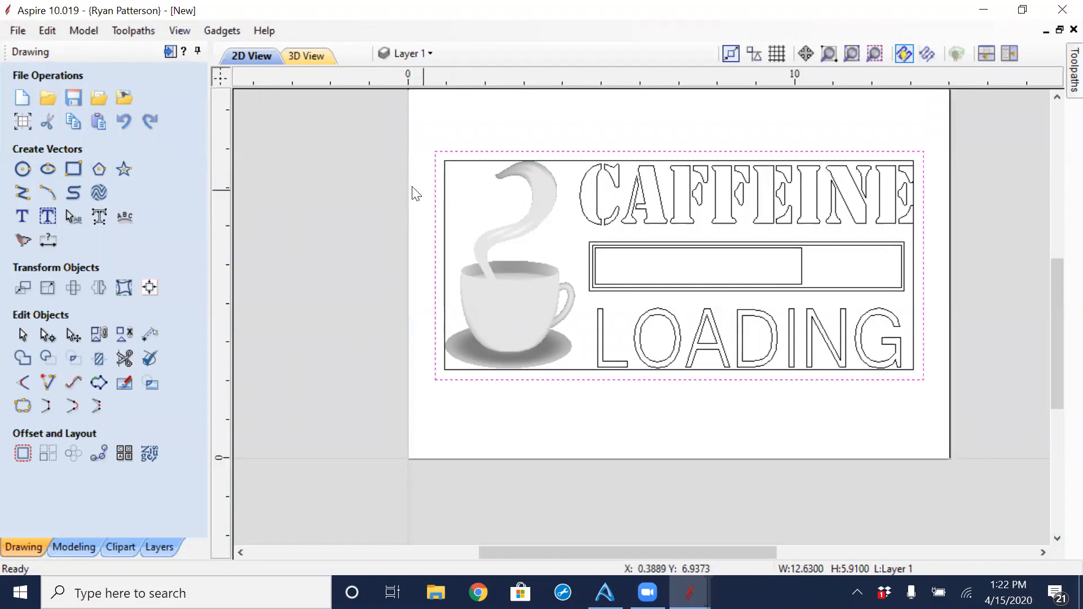
{"action": "left_click", "coordinate": [23, 453]}
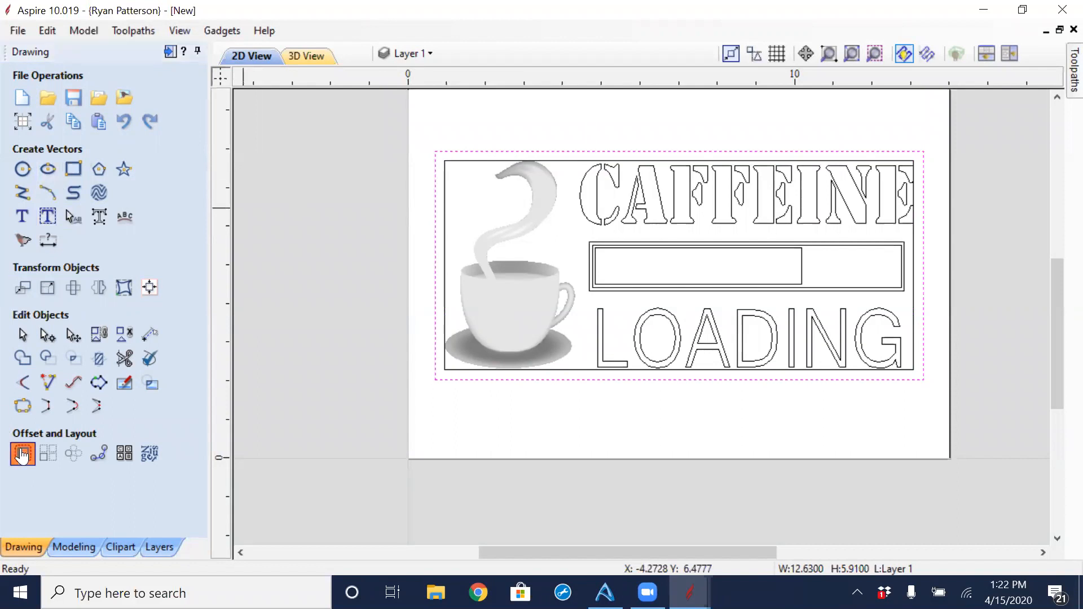
{"action": "left_click", "coordinate": [88, 219]}
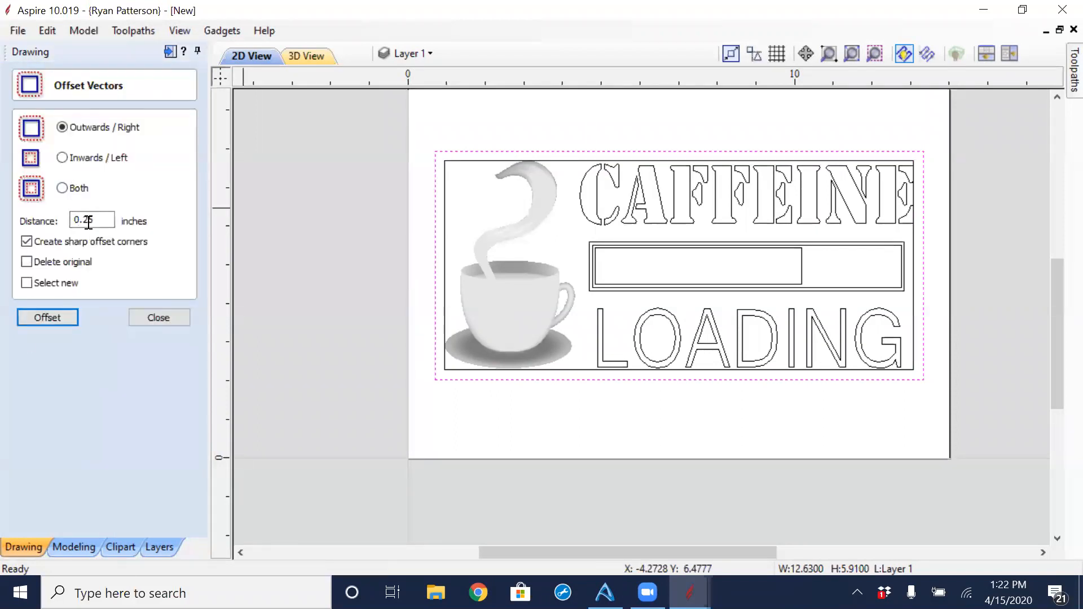
{"action": "key", "text": "BackSpace"}
{"action": "left_click", "coordinate": [38, 318]}
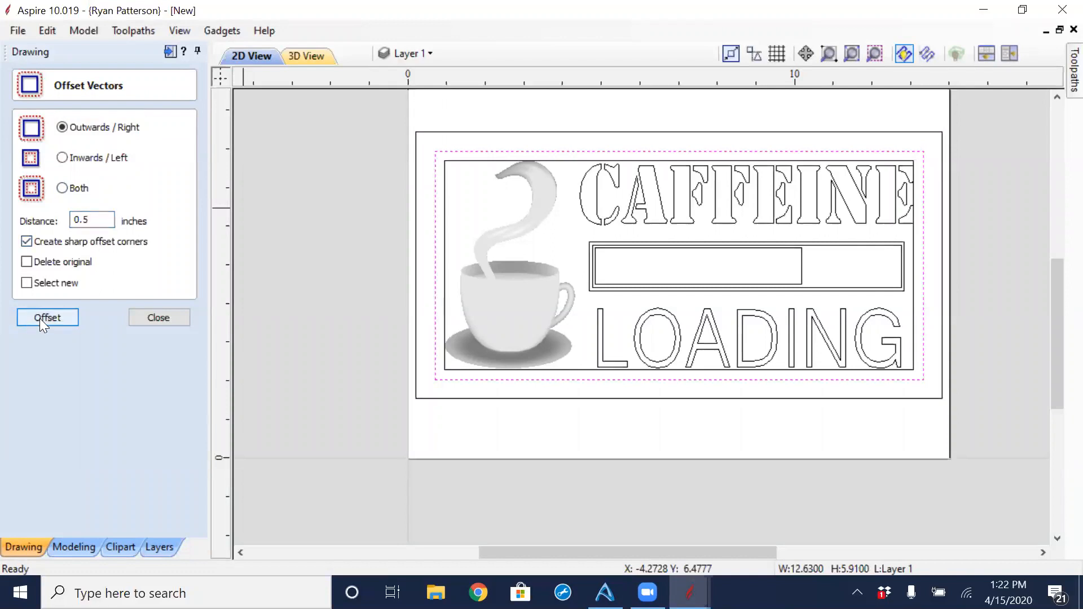
{"action": "left_click", "coordinate": [163, 319]}
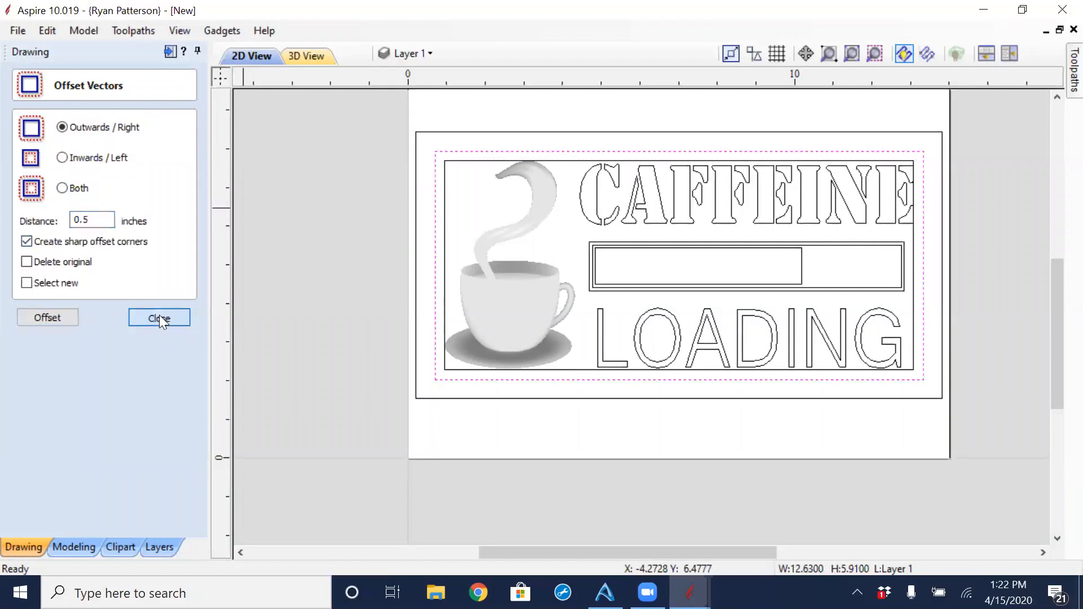
Delete the innermost rectangle that tightly surrounds the cup, texts and loading bar.
{"action": "left_click", "coordinate": [436, 263]}
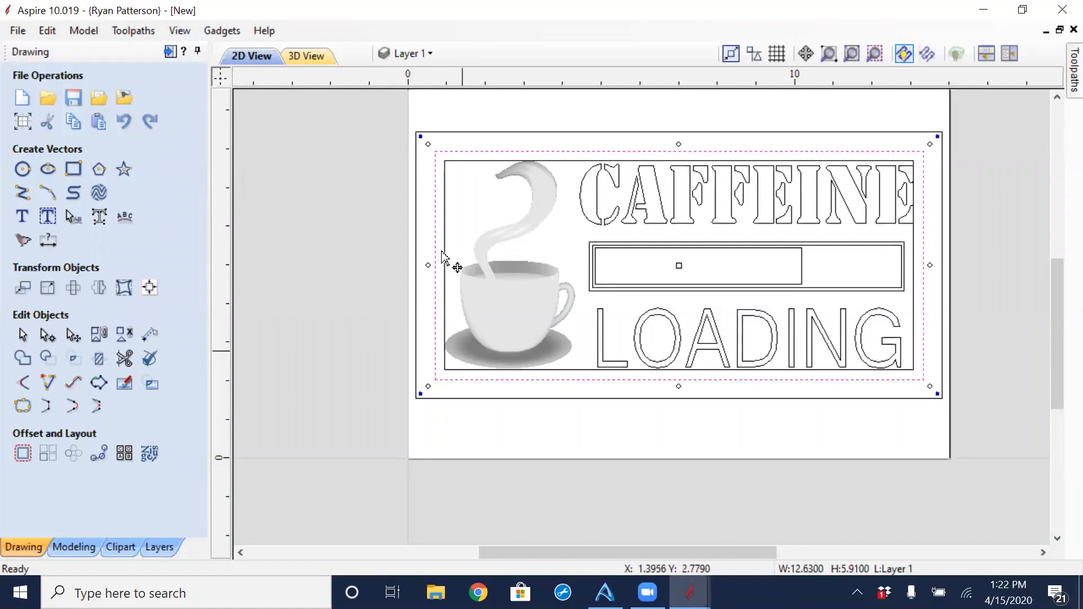
{"action": "left_click", "coordinate": [441, 221]}
{"action": "left_click", "coordinate": [444, 223]}
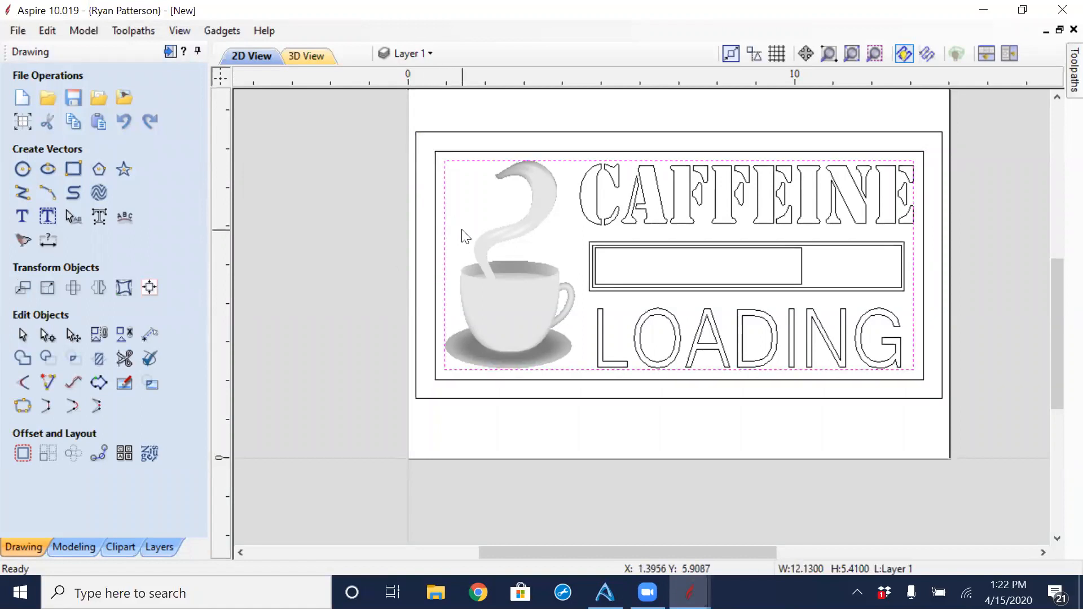
{"action": "left_click", "coordinate": [463, 236]}
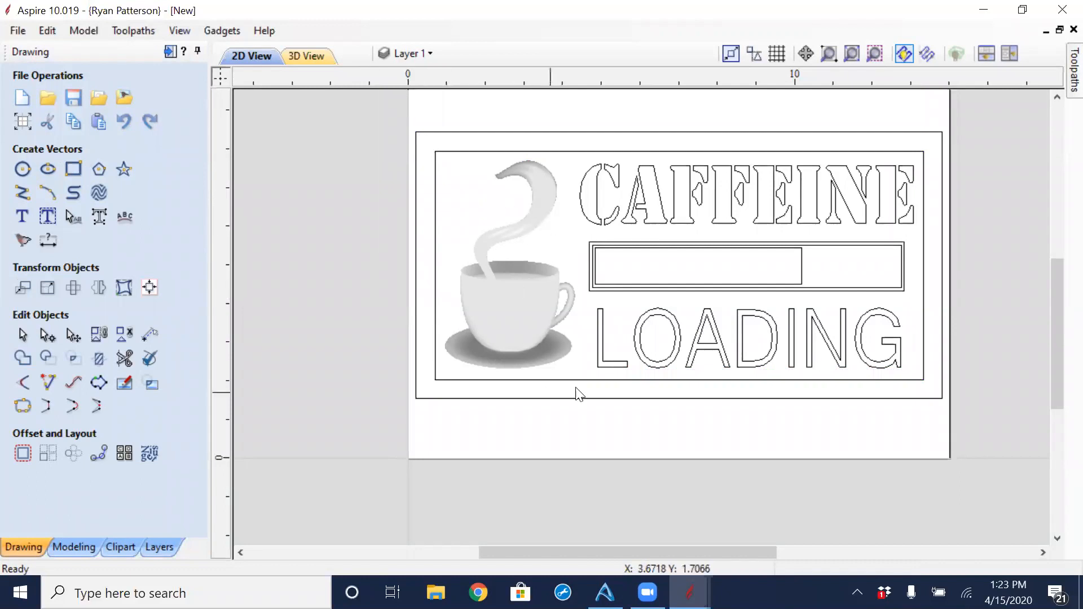
Calculate a V-Carve toolpath for both texts and the loading bar with start depth 0, no flat depth and the 90° 1/2" V-bit.
{"action": "middle_click_drag", "start_coordinate": [692, 379], "coordinate": [610, 392]}
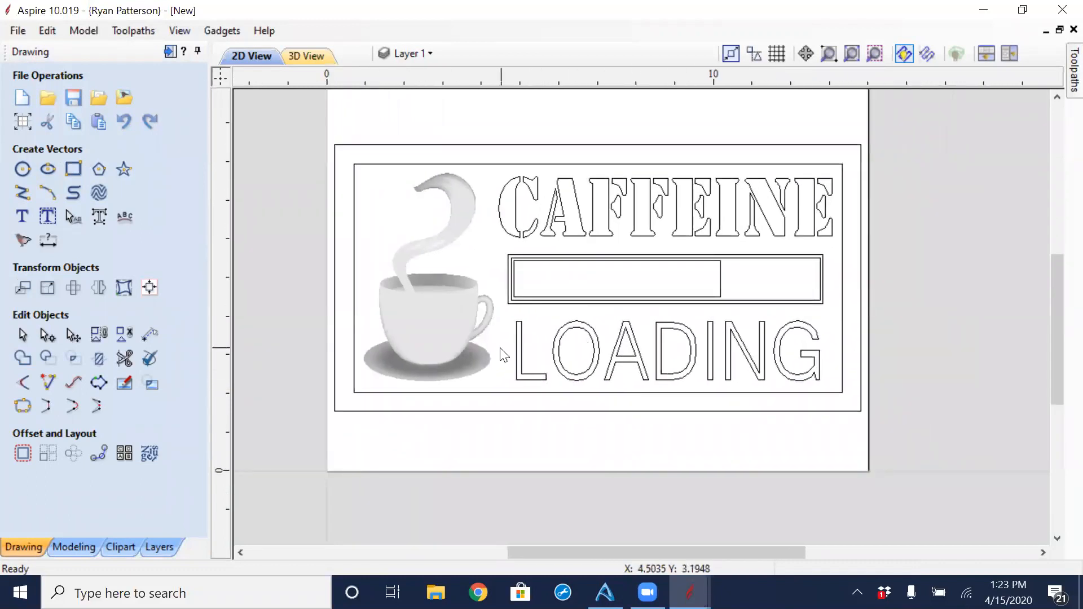
{"action": "left_click", "coordinate": [436, 350]}
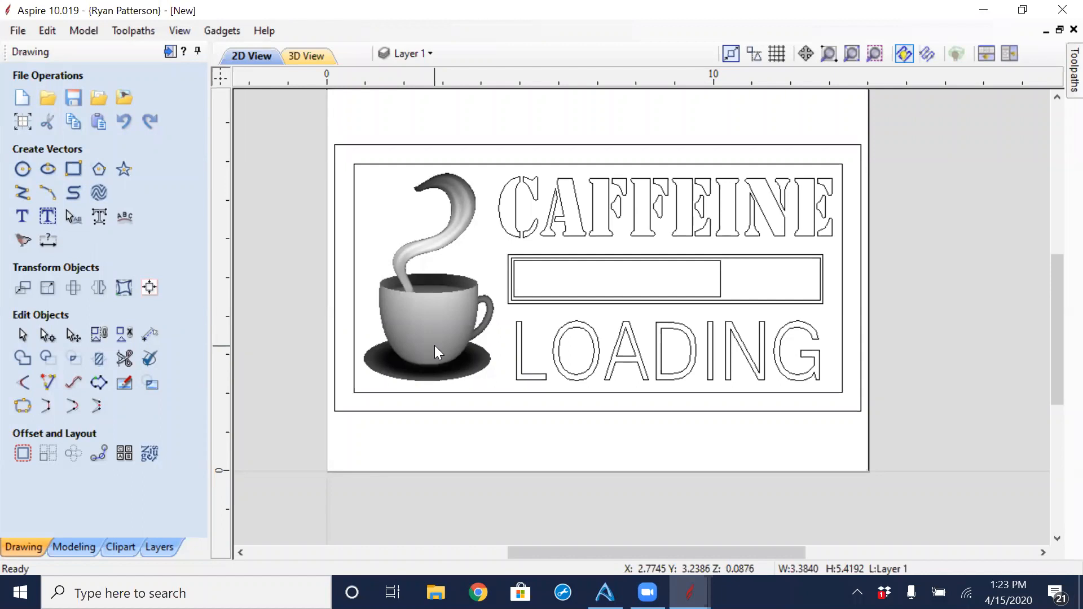
{"action": "left_click", "coordinate": [709, 206]}
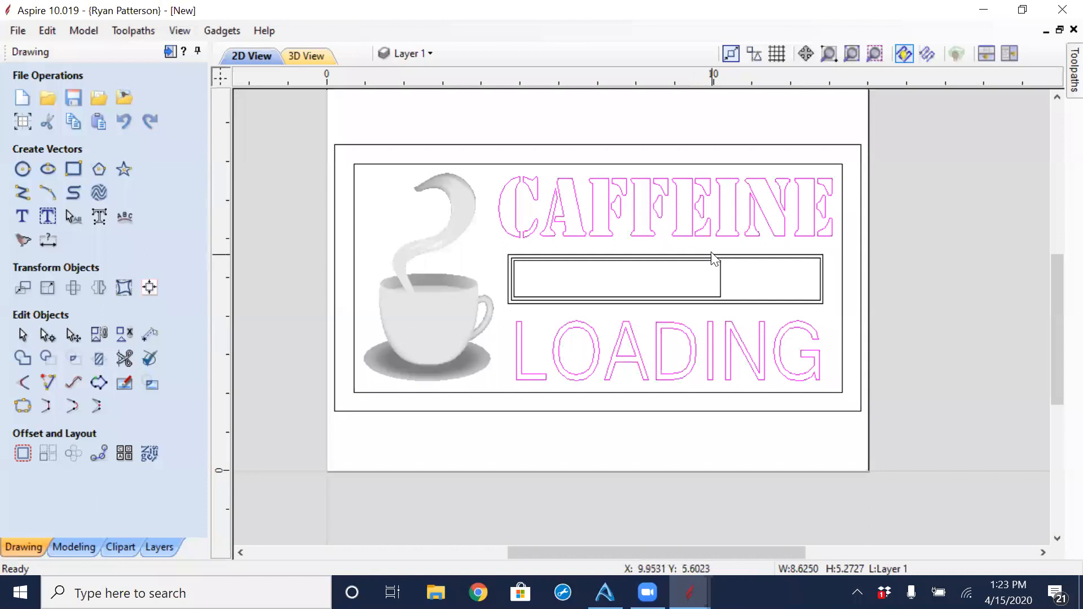
{"action": "left_click", "coordinate": [689, 280]}
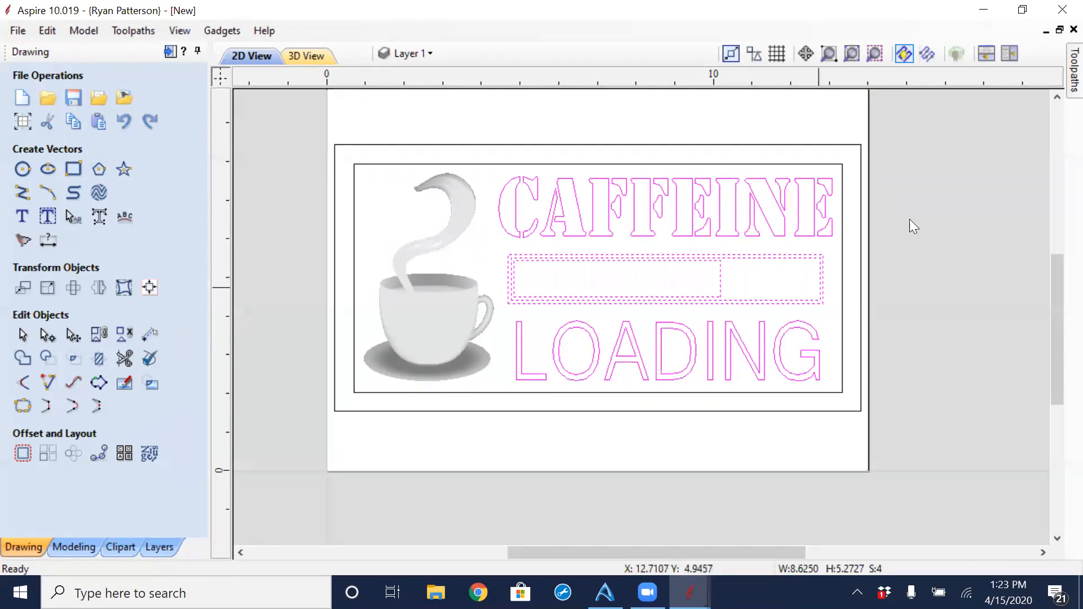
{"action": "left_click", "coordinate": [165, 54]}
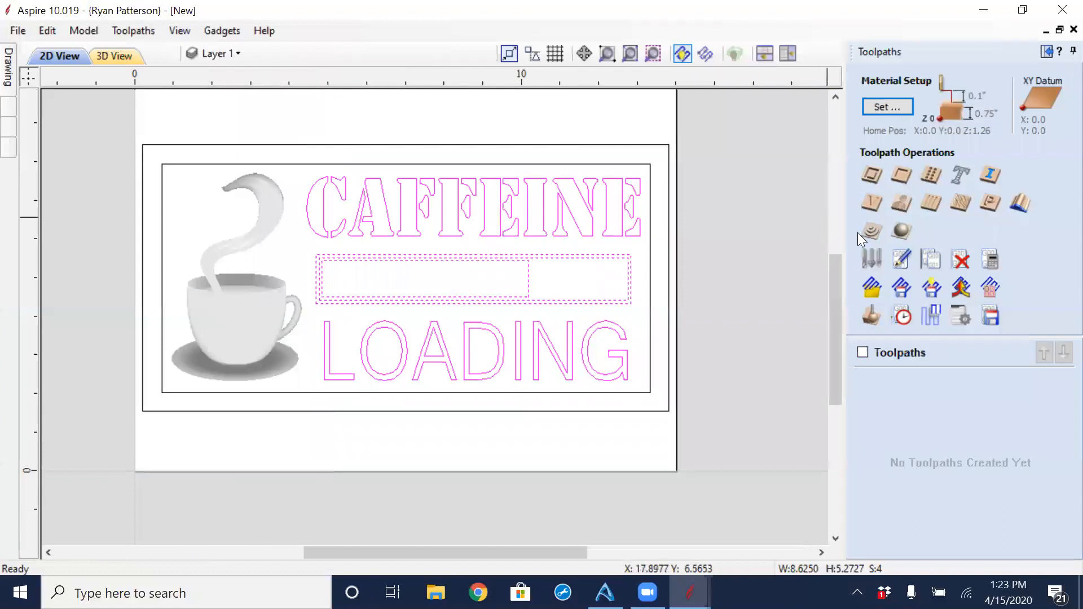
{"action": "left_click", "coordinate": [872, 203]}
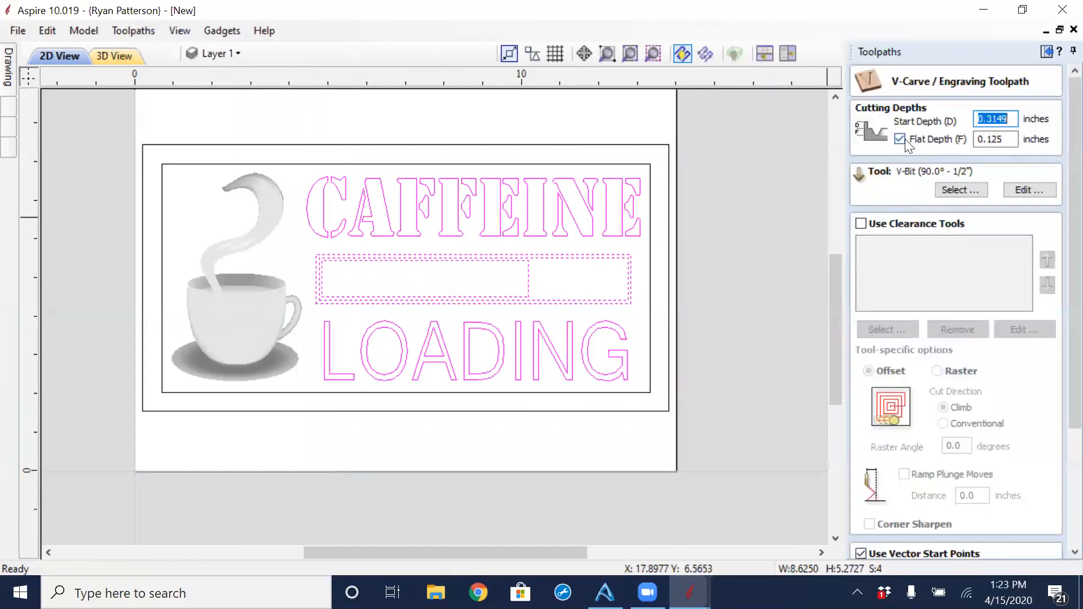
{"action": "left_click", "coordinate": [904, 139]}
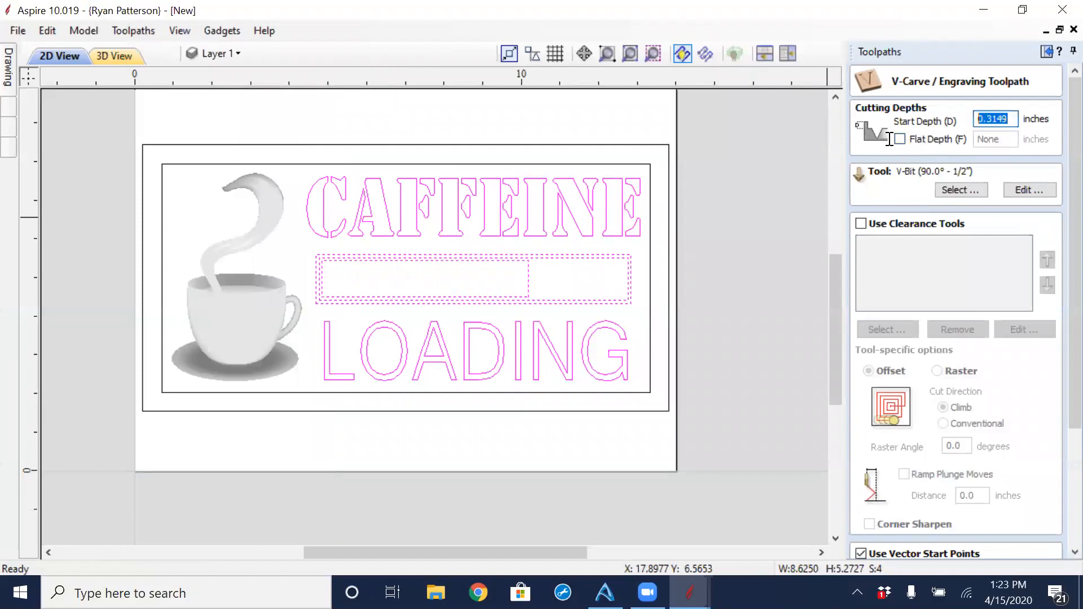
{"action": "type", "text": "0"}
{"action": "key", "text": "Tab"}
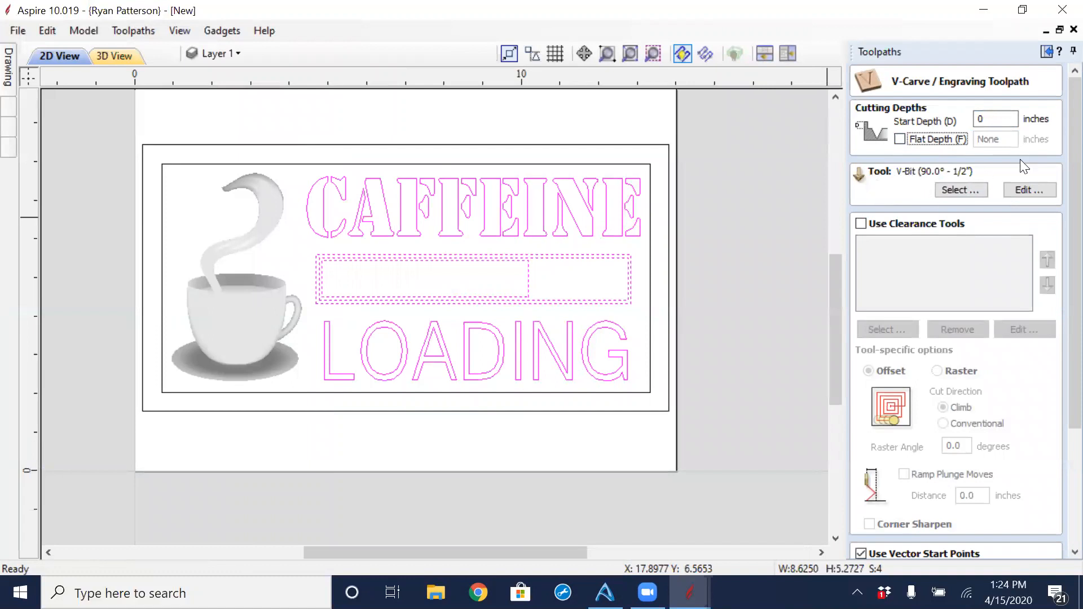
{"action": "scroll", "coordinate": [1055, 159], "scroll_direction": "down", "scroll_amount": 5}
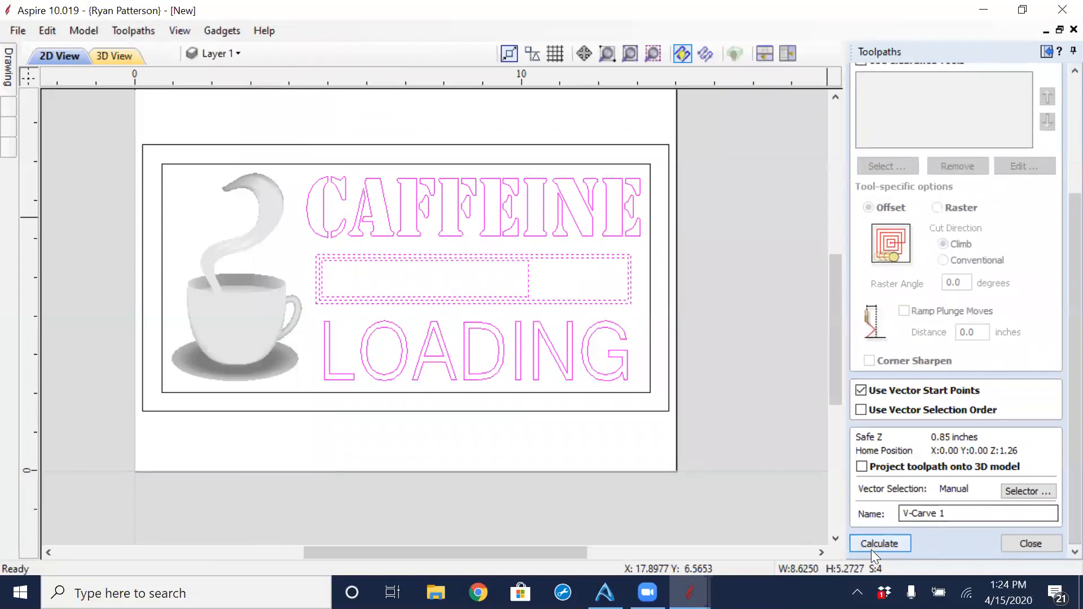
{"action": "left_click", "coordinate": [878, 543]}
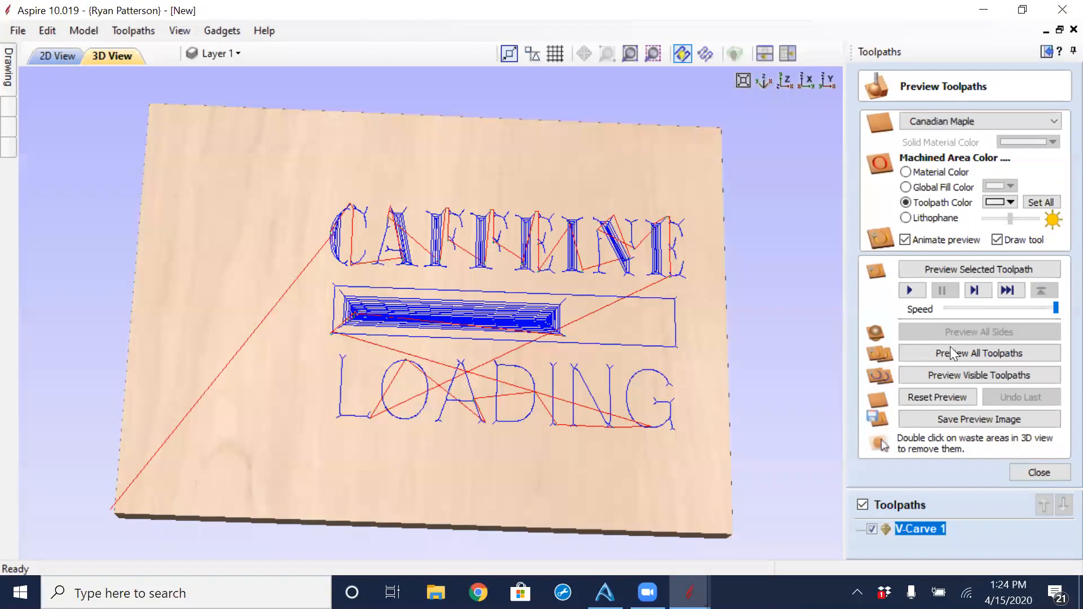
Preview all toolpaths and examine the carved depth of the loading bar and lettering from several angles.
{"action": "left_click", "coordinate": [954, 352]}
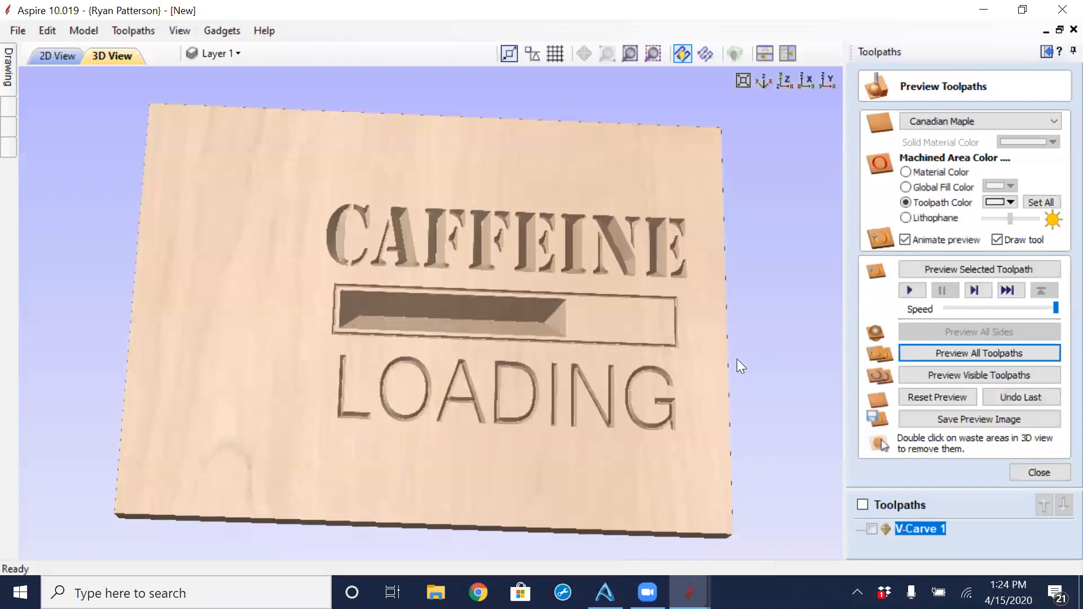
{"action": "scroll", "coordinate": [394, 324], "scroll_direction": "up", "scroll_amount": 5}
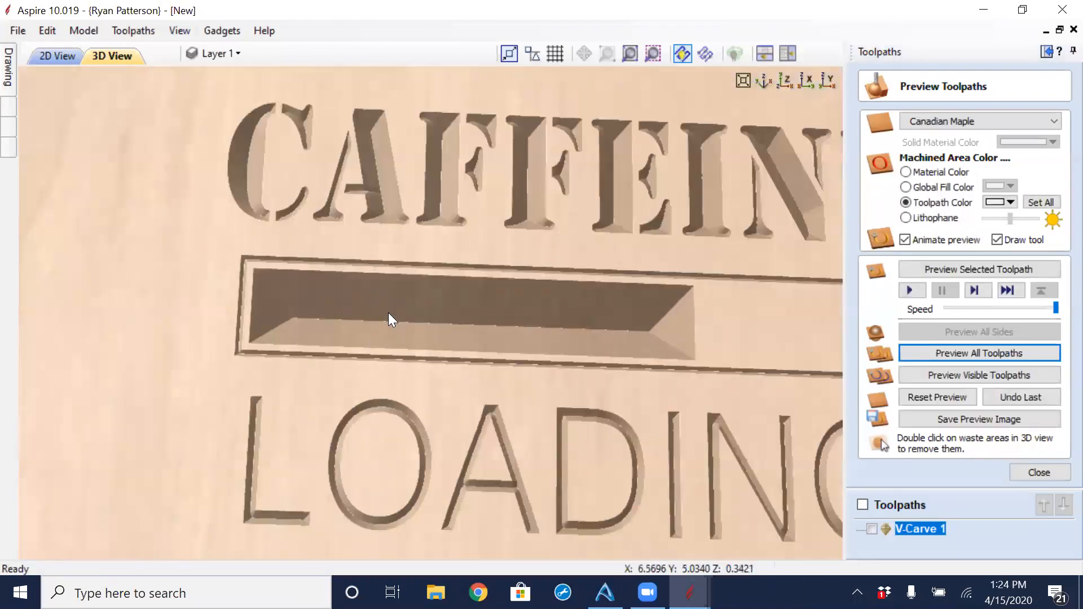
{"action": "left_click_drag", "start_coordinate": [311, 395], "coordinate": [349, 322]}
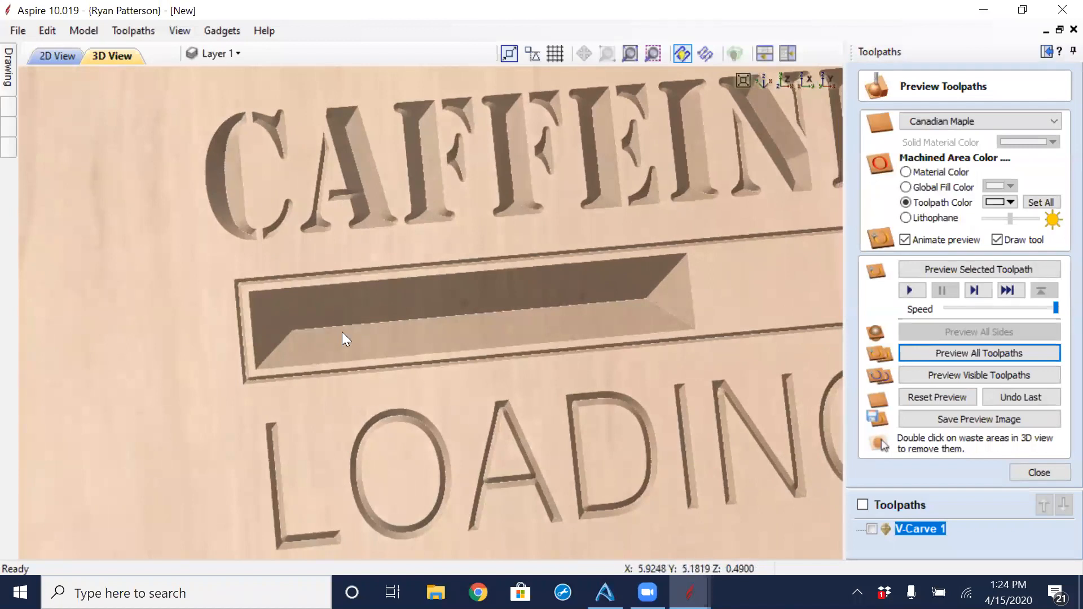
{"action": "left_click_drag", "start_coordinate": [356, 364], "coordinate": [333, 283]}
{"action": "left_click_drag", "start_coordinate": [360, 320], "coordinate": [385, 465]}
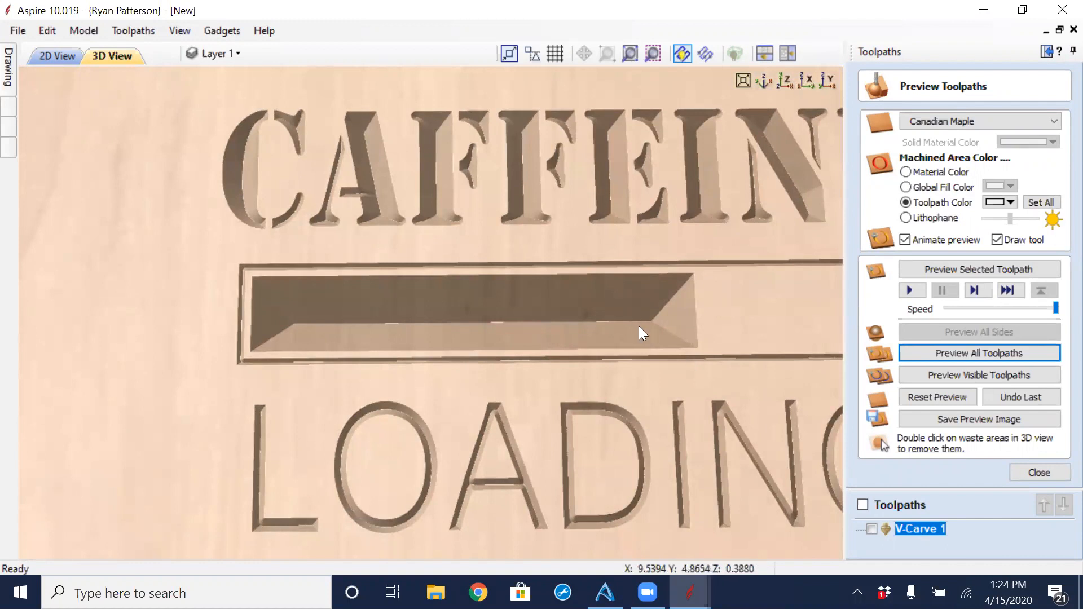
Edit the existing V-Carve toolpath to use a flat depth of 0.125 inches and recalculate it.
{"action": "double_click", "coordinate": [923, 529]}
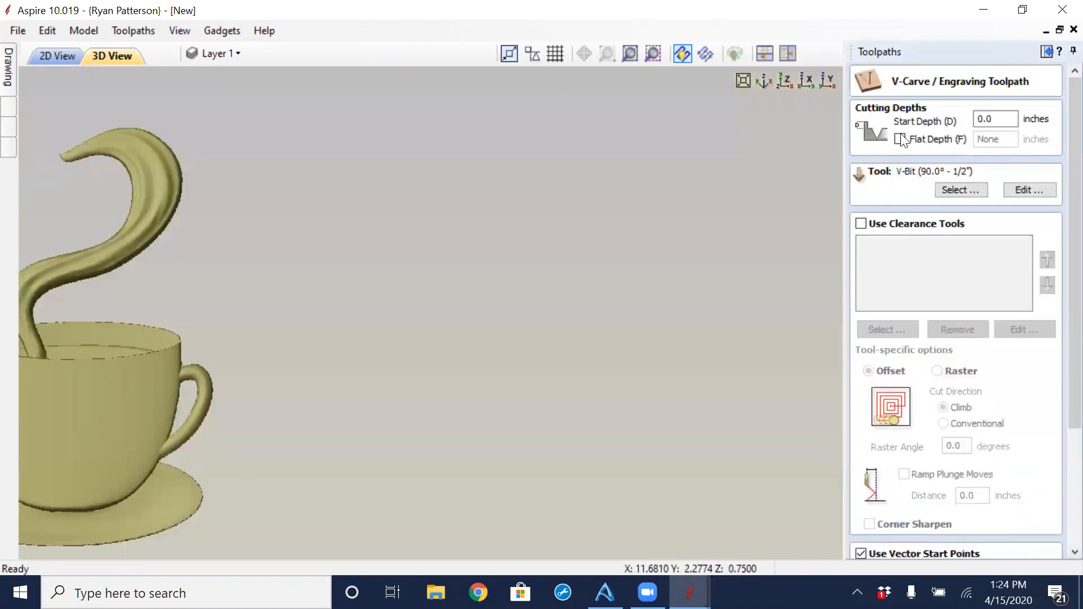
{"action": "left_click", "coordinate": [901, 139]}
{"action": "left_click", "coordinate": [57, 54]}
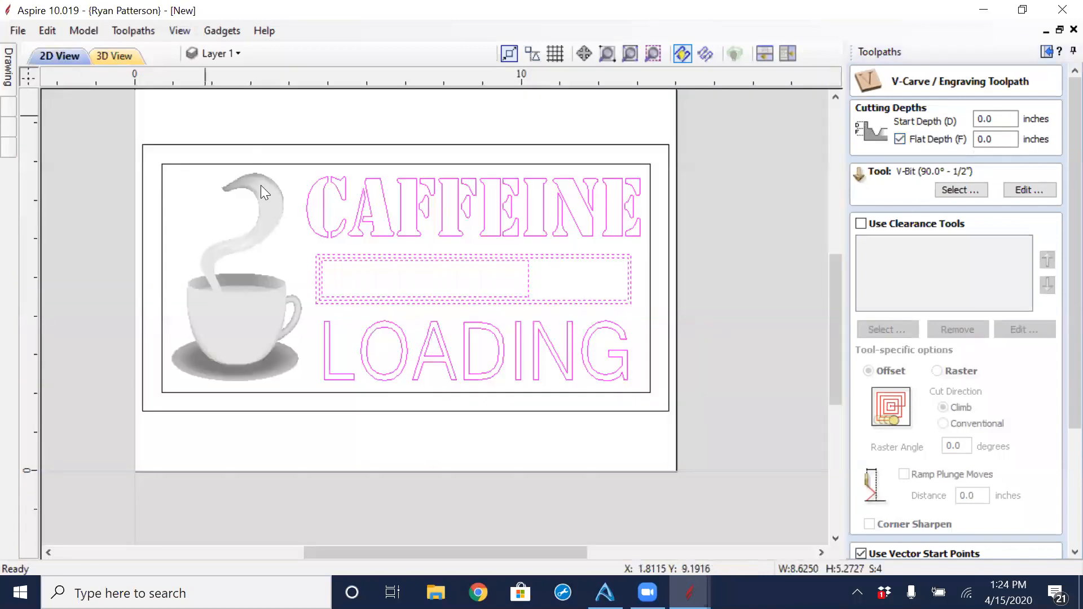
{"action": "left_click_drag", "start_coordinate": [1005, 139], "coordinate": [969, 140]}
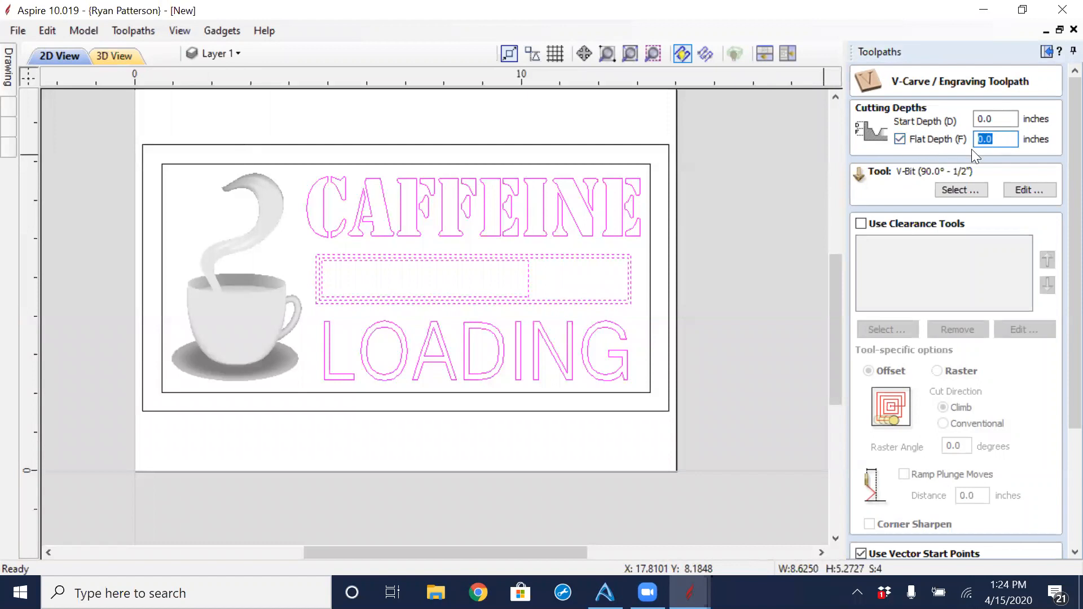
{"action": "type", "text": ".125"}
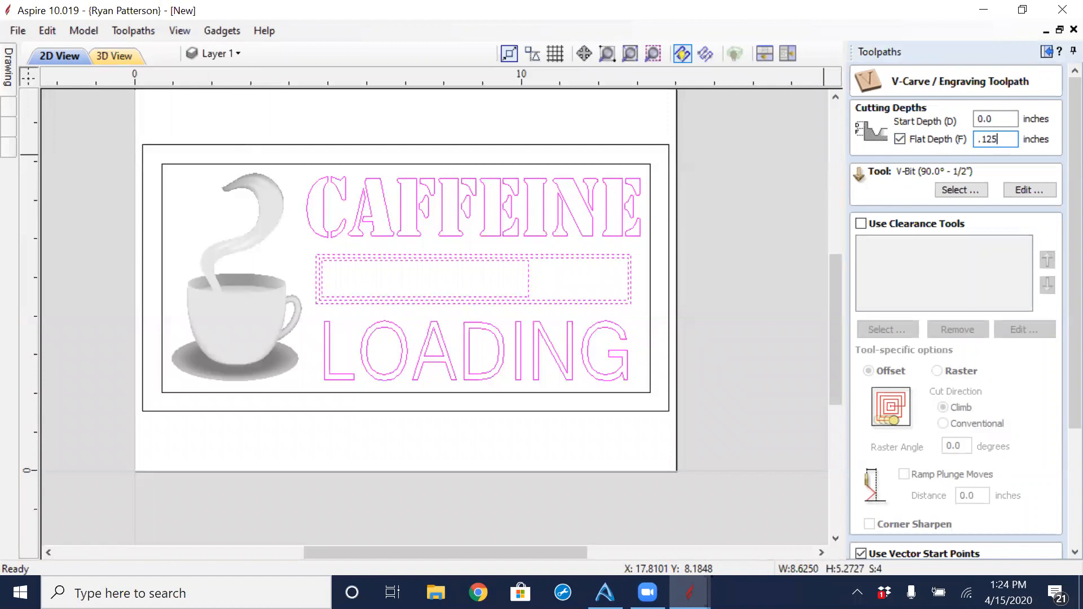
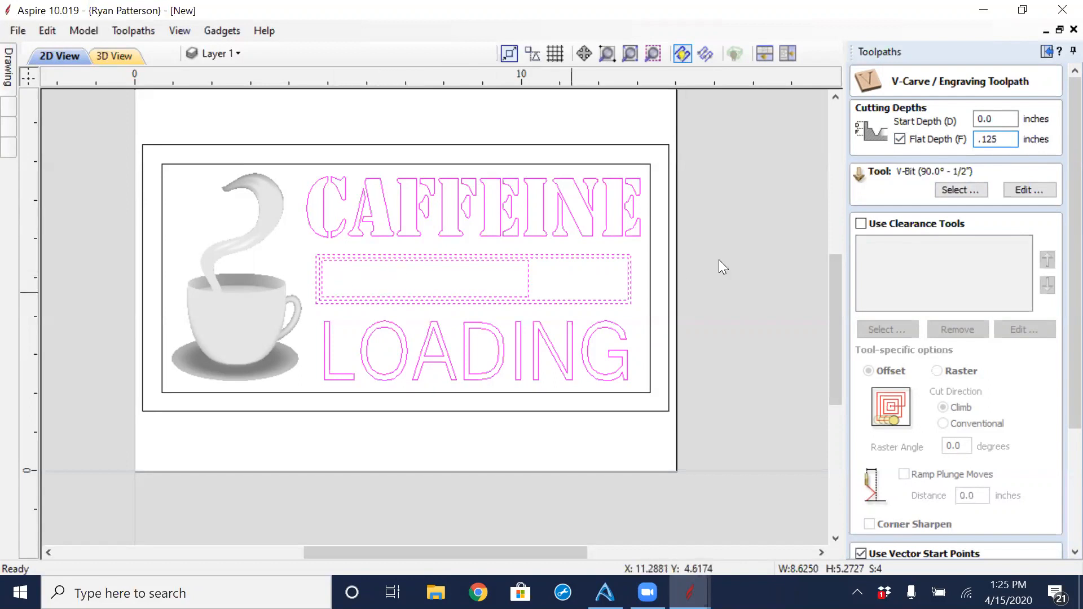
{"action": "scroll", "coordinate": [1058, 372], "scroll_direction": "down", "scroll_amount": 3}
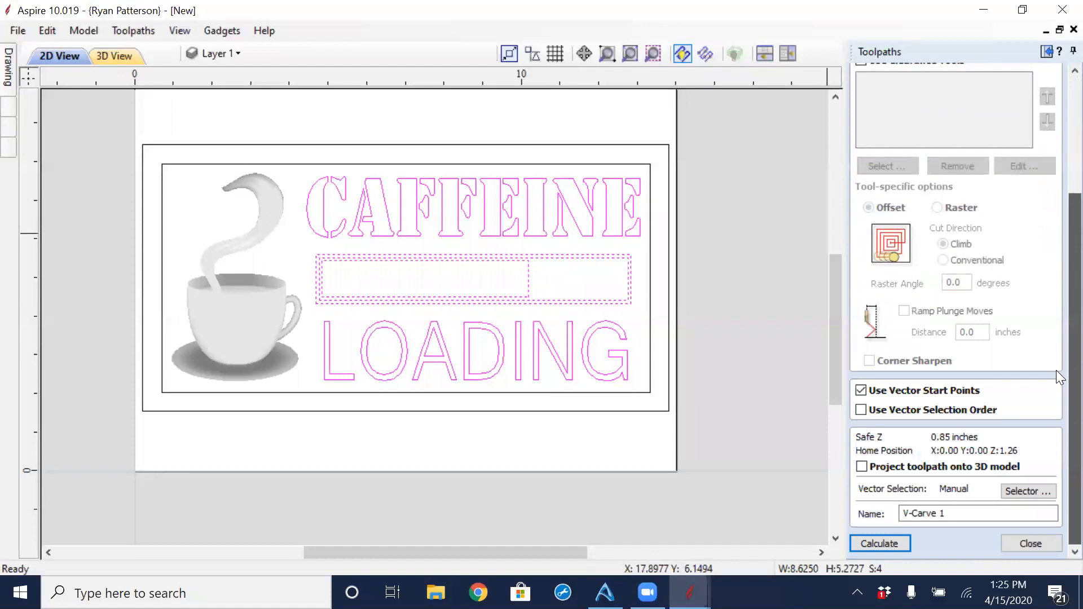
{"action": "left_click", "coordinate": [895, 541]}
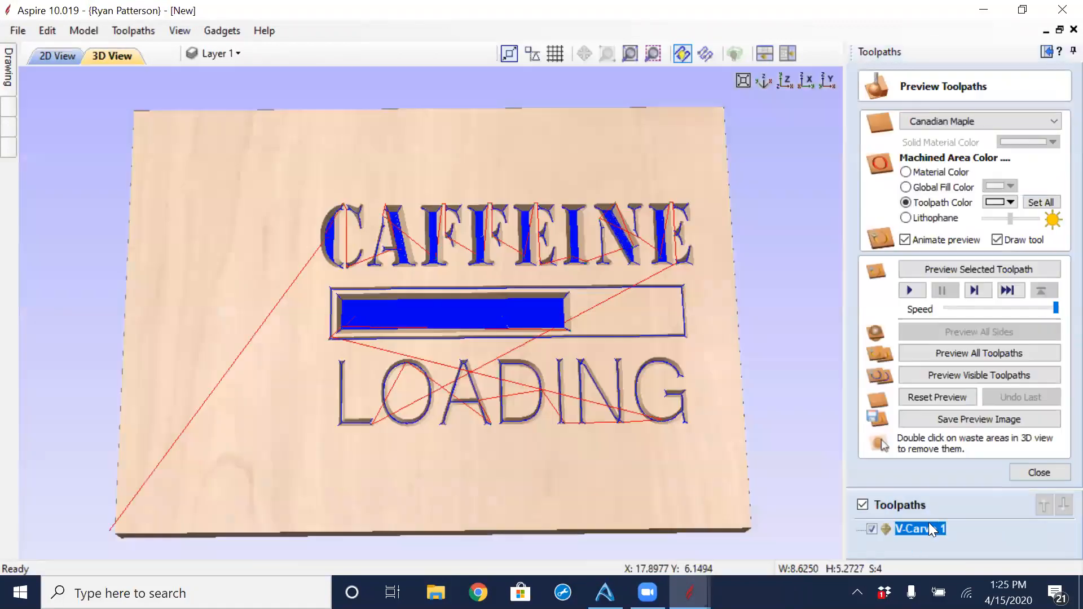
Reset the preview, simulate all toolpaths again and examine the floors of the loading bar and lettering up close.
{"action": "left_click", "coordinate": [965, 353]}
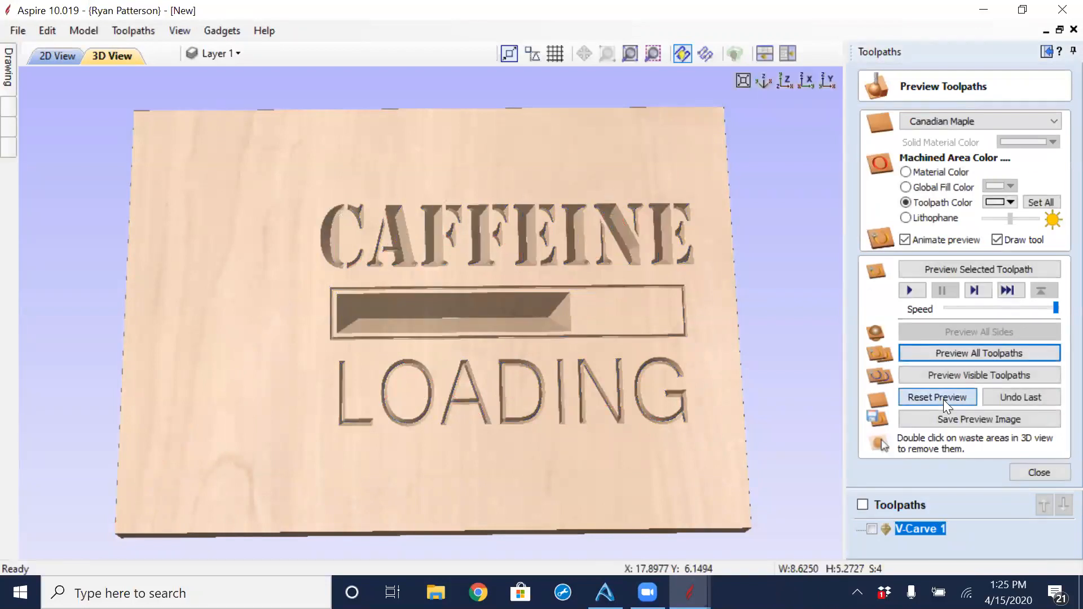
{"action": "left_click", "coordinate": [943, 399]}
{"action": "left_click", "coordinate": [945, 352]}
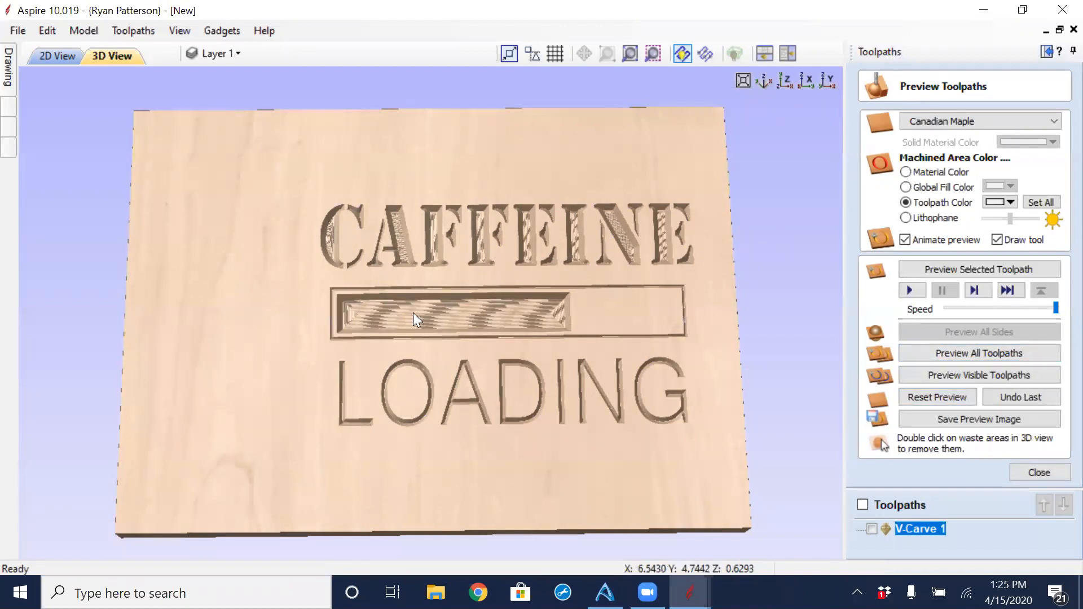
{"action": "scroll", "coordinate": [400, 253], "scroll_direction": "up", "scroll_amount": 5}
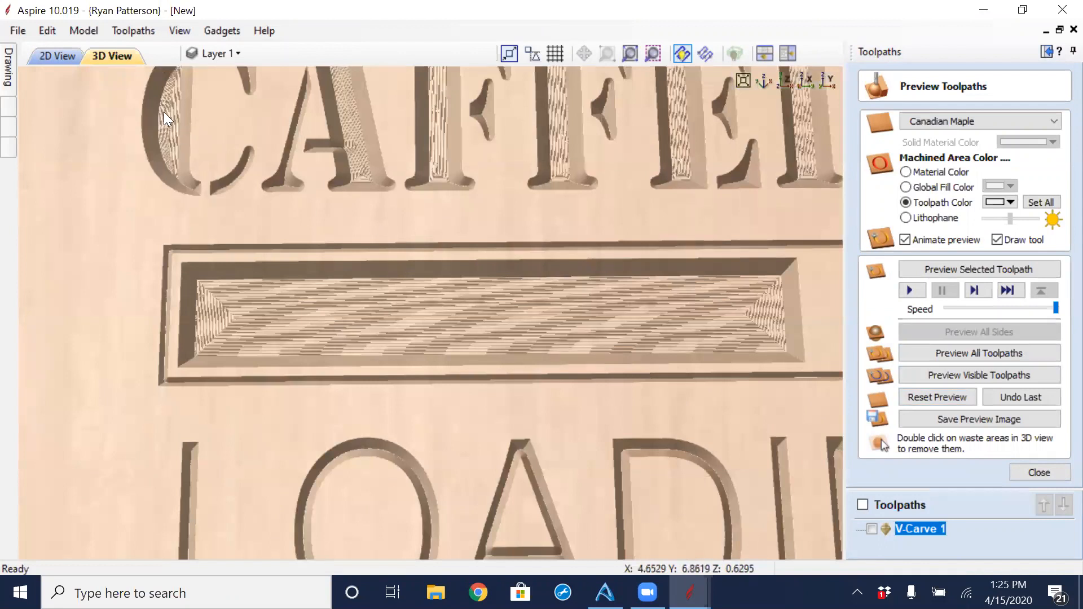
{"action": "scroll", "coordinate": [361, 194], "scroll_direction": "down", "scroll_amount": 5}
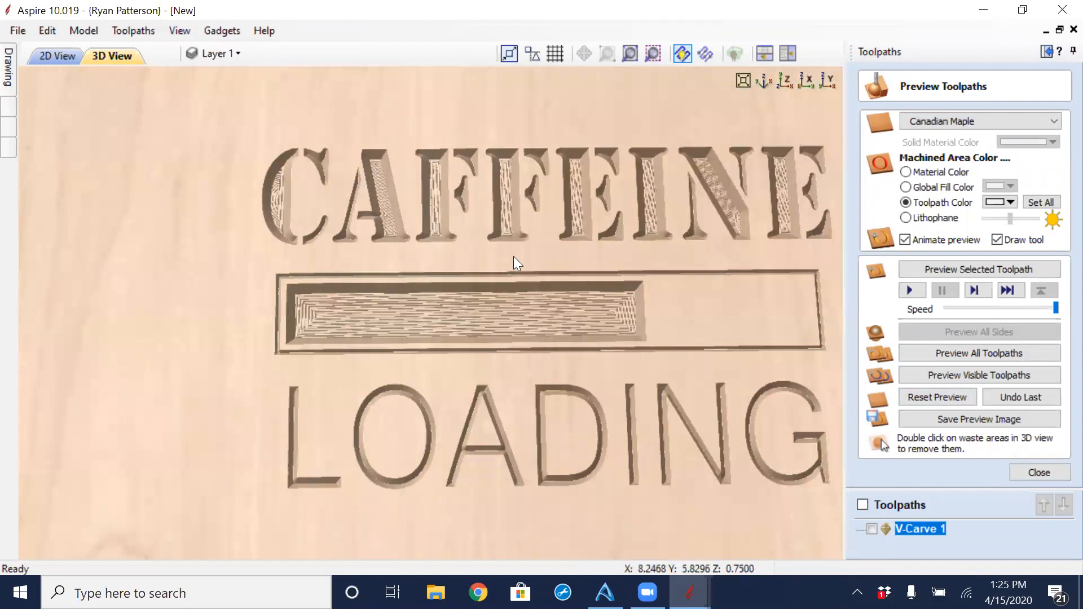
{"action": "scroll", "coordinate": [457, 333], "scroll_direction": "up", "scroll_amount": 5}
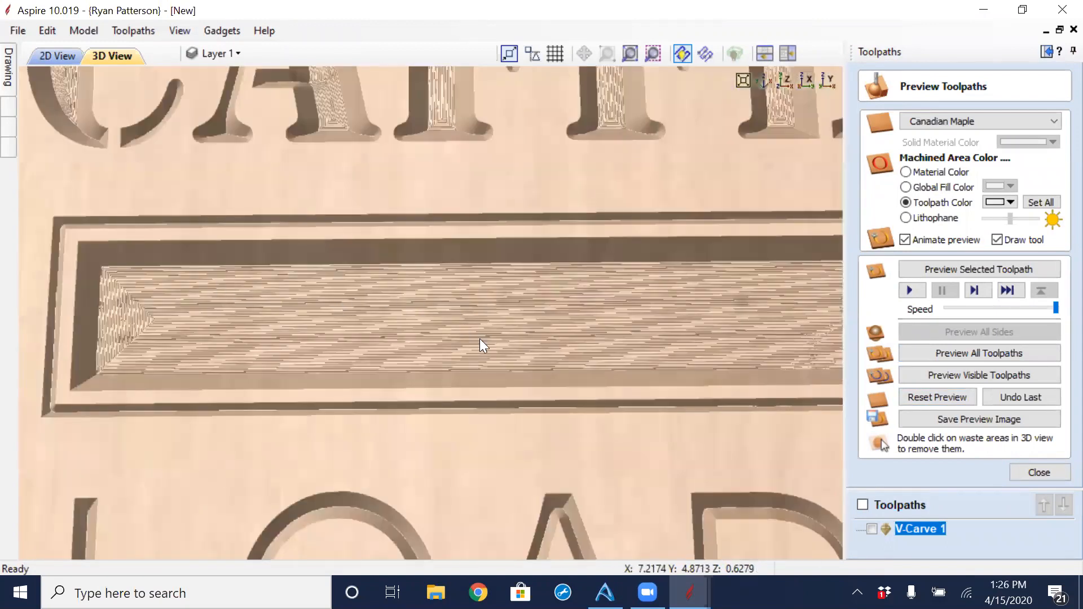
{"action": "scroll", "coordinate": [567, 307], "scroll_direction": "down", "scroll_amount": 3}
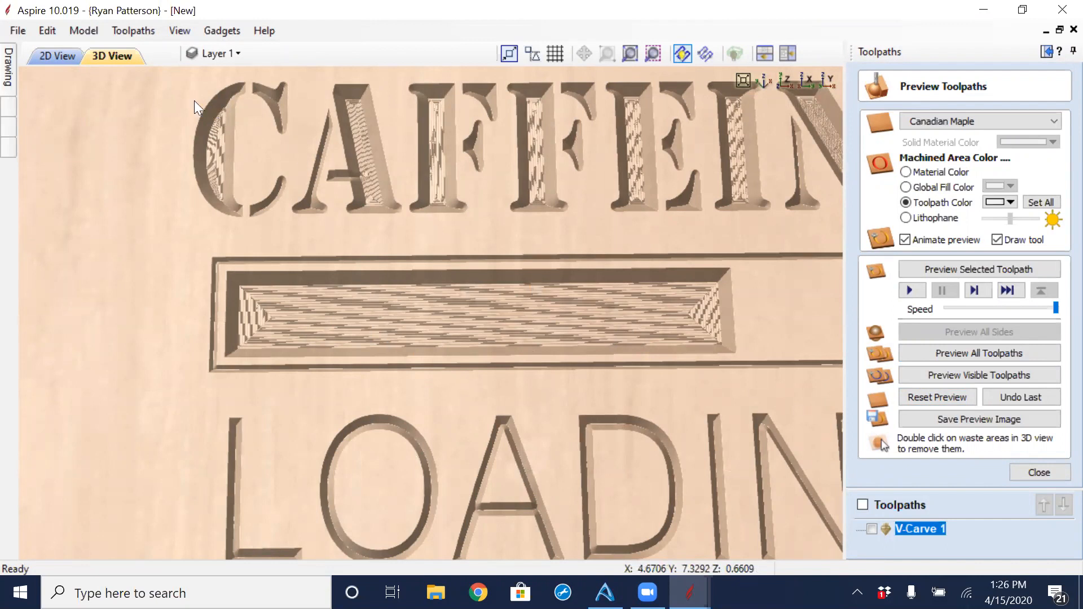
Edit the V-Carve toolpath to cover only the loading bar and add the Imperial End Mill (1/8") as its clearance tool.
{"action": "left_click", "coordinate": [68, 56]}
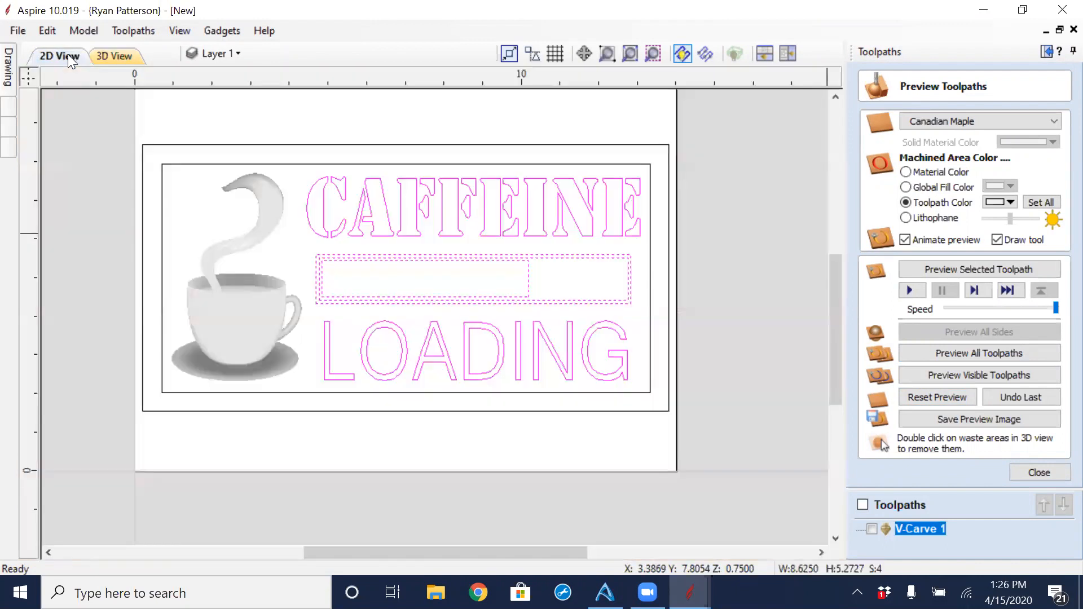
{"action": "double_click", "coordinate": [919, 527]}
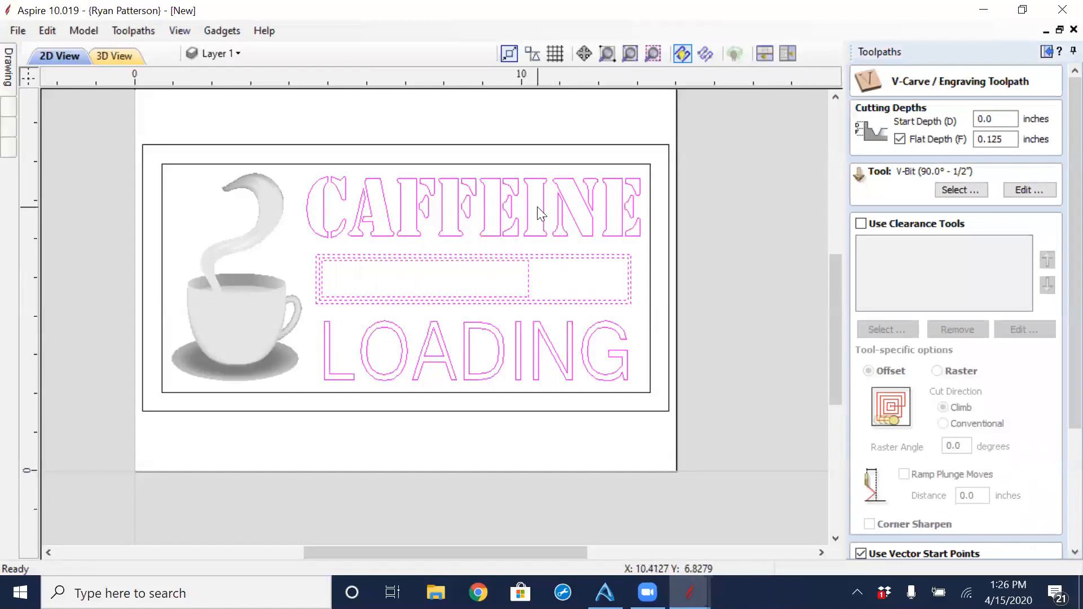
{"action": "left_click", "coordinate": [529, 276]}
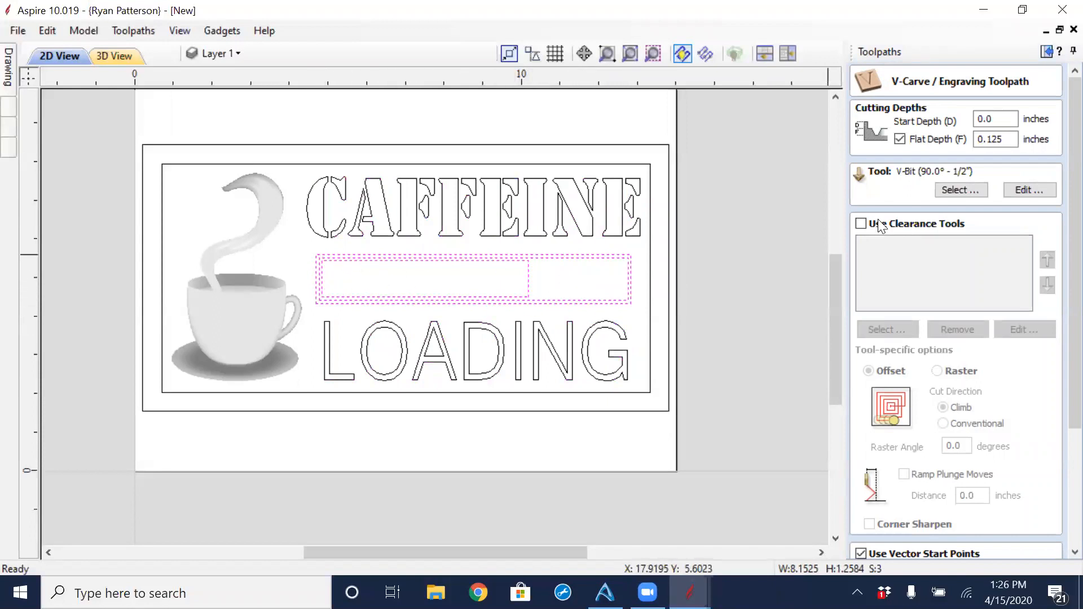
{"action": "left_click", "coordinate": [861, 224]}
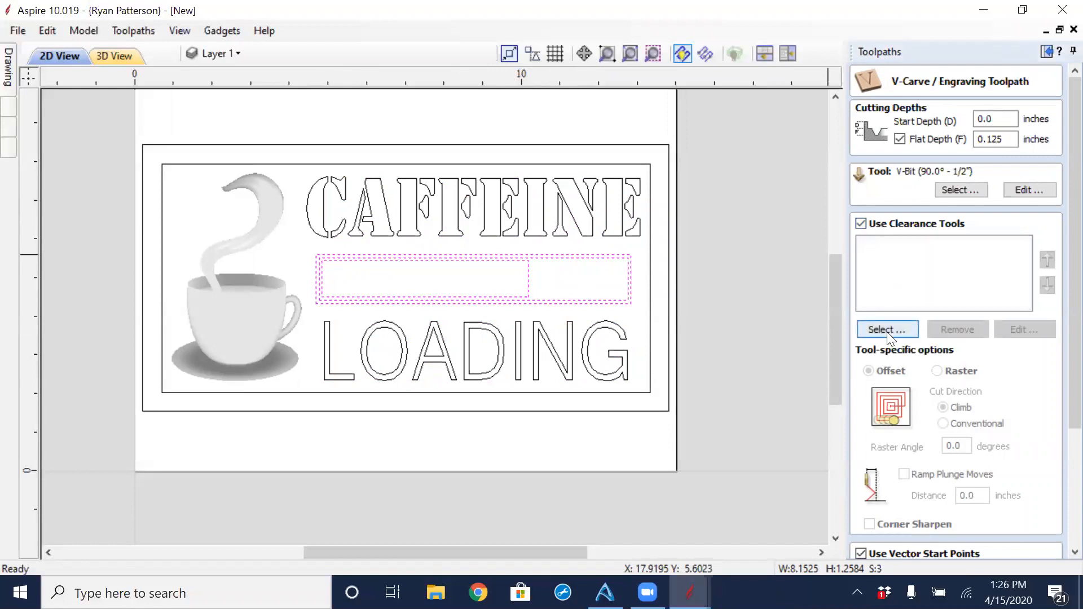
{"action": "left_click", "coordinate": [886, 330]}
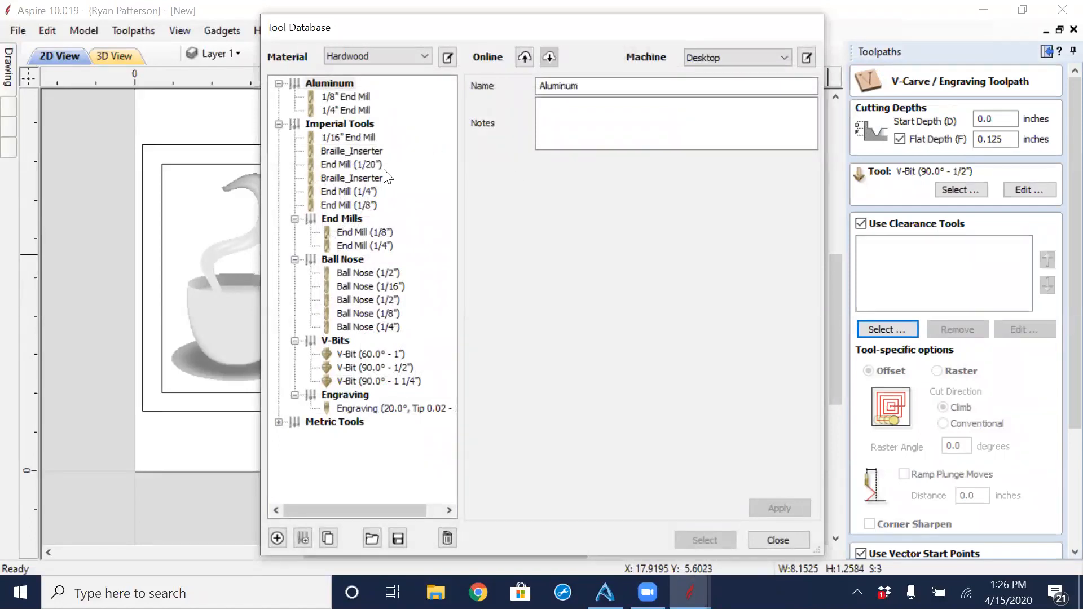
{"action": "left_click", "coordinate": [346, 206]}
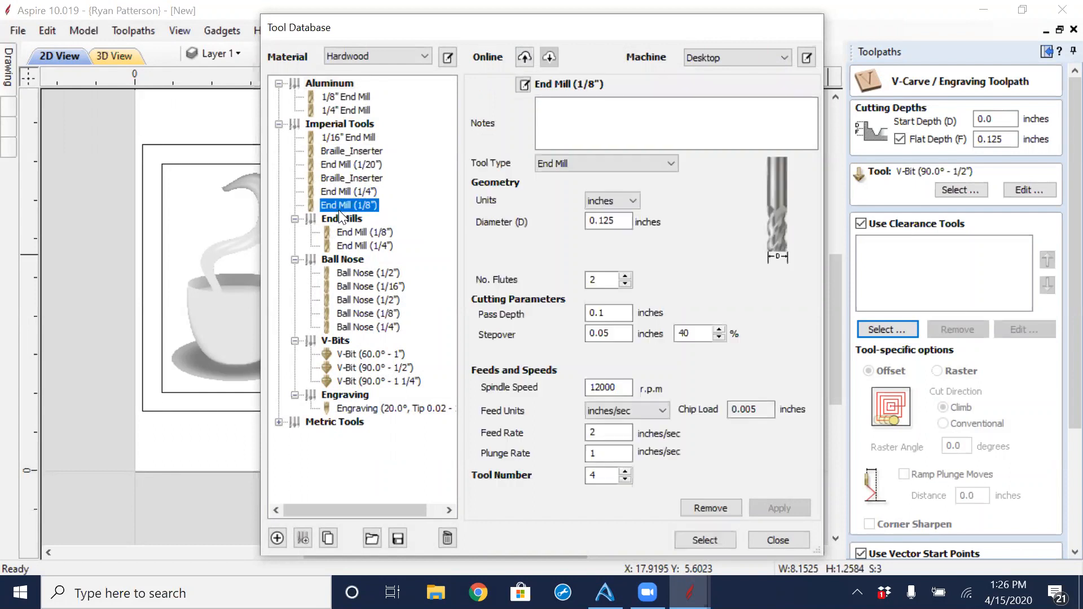
{"action": "left_click", "coordinate": [710, 506]}
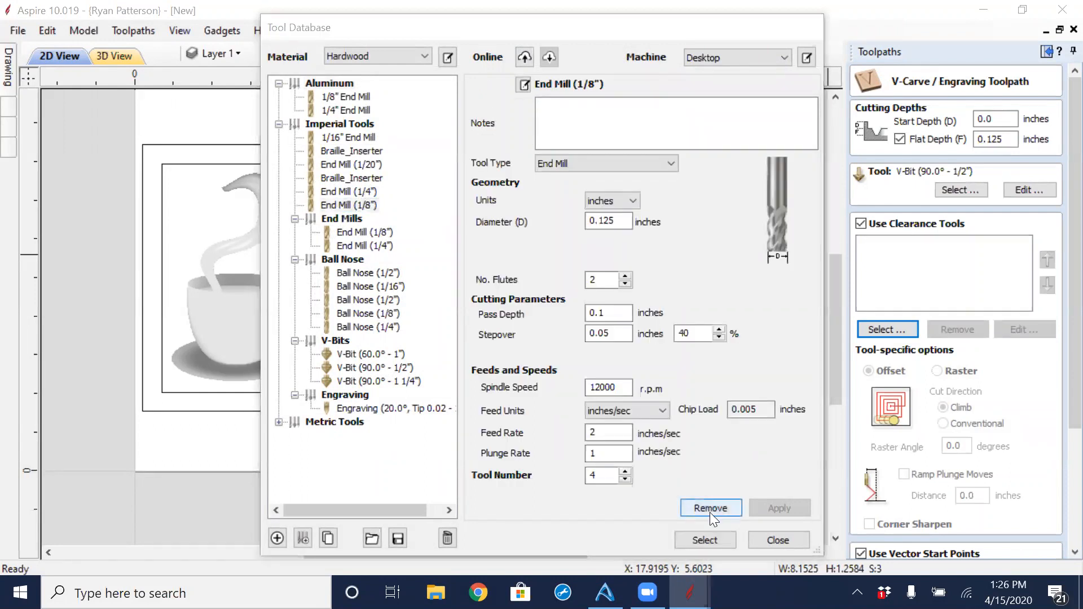
{"action": "left_click", "coordinate": [586, 330]}
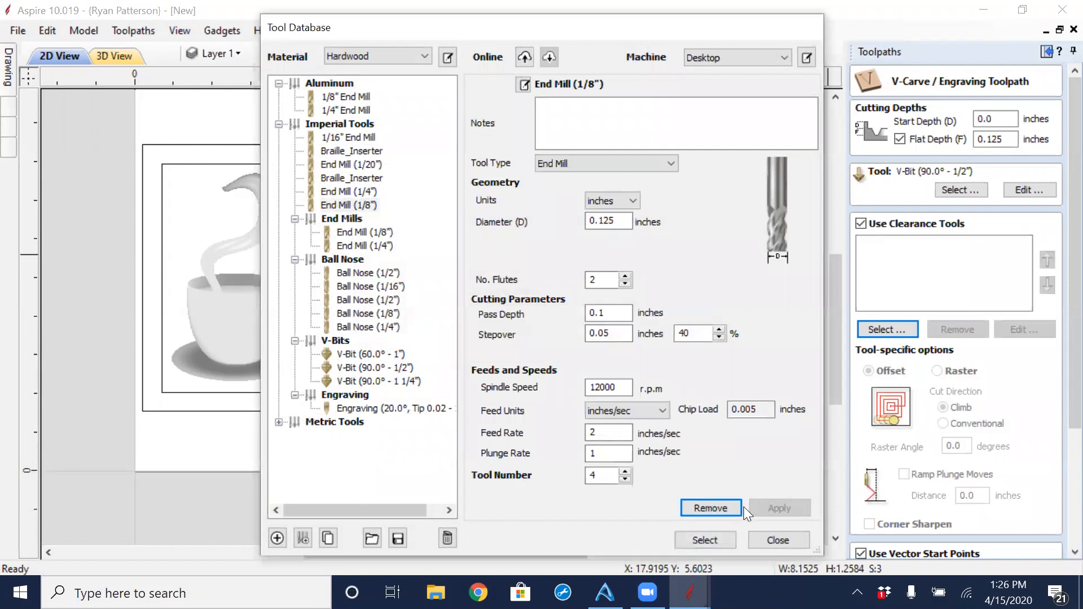
{"action": "left_click", "coordinate": [705, 540]}
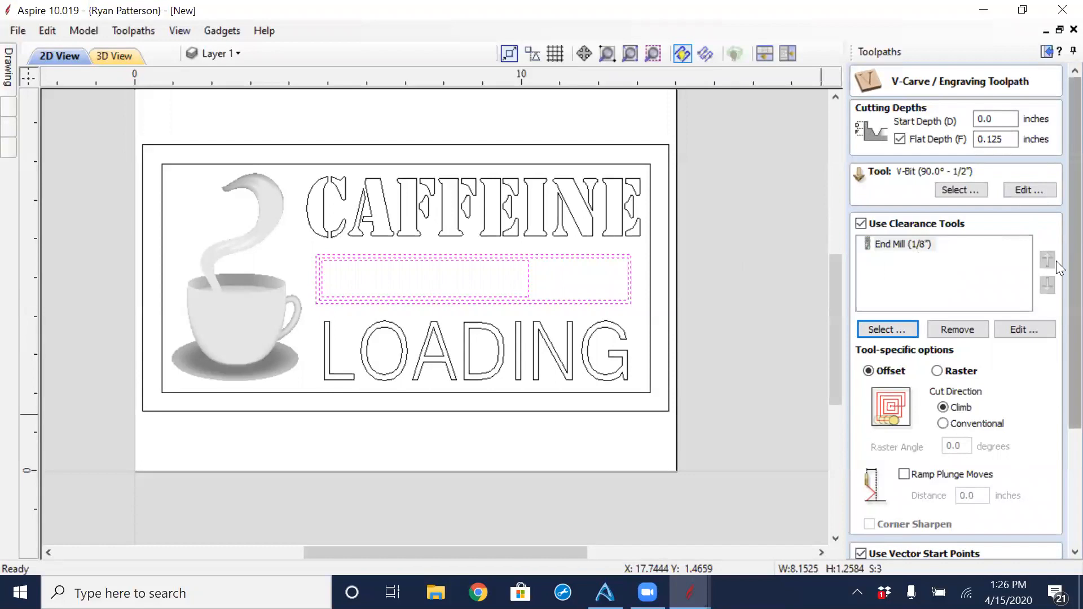
Rename the loading bar's V-Carve toolpath as LoadingBar and calculate it.
{"action": "scroll", "coordinate": [1059, 361], "scroll_direction": "down", "scroll_amount": 2}
{"action": "scroll", "coordinate": [1056, 367], "scroll_direction": "down", "scroll_amount": 1}
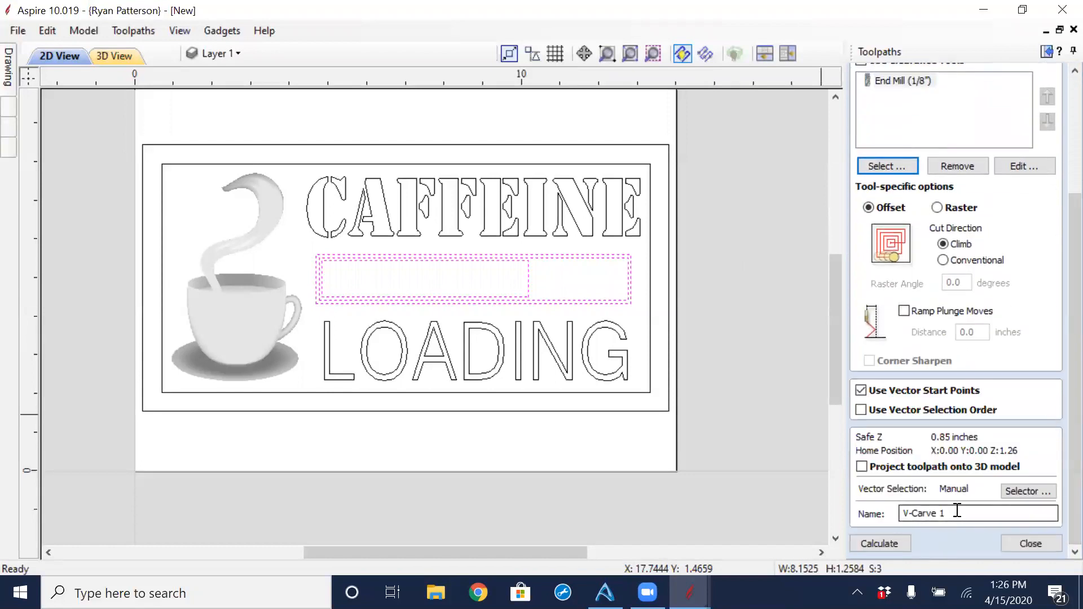
{"action": "left_click_drag", "start_coordinate": [953, 514], "coordinate": [828, 522]}
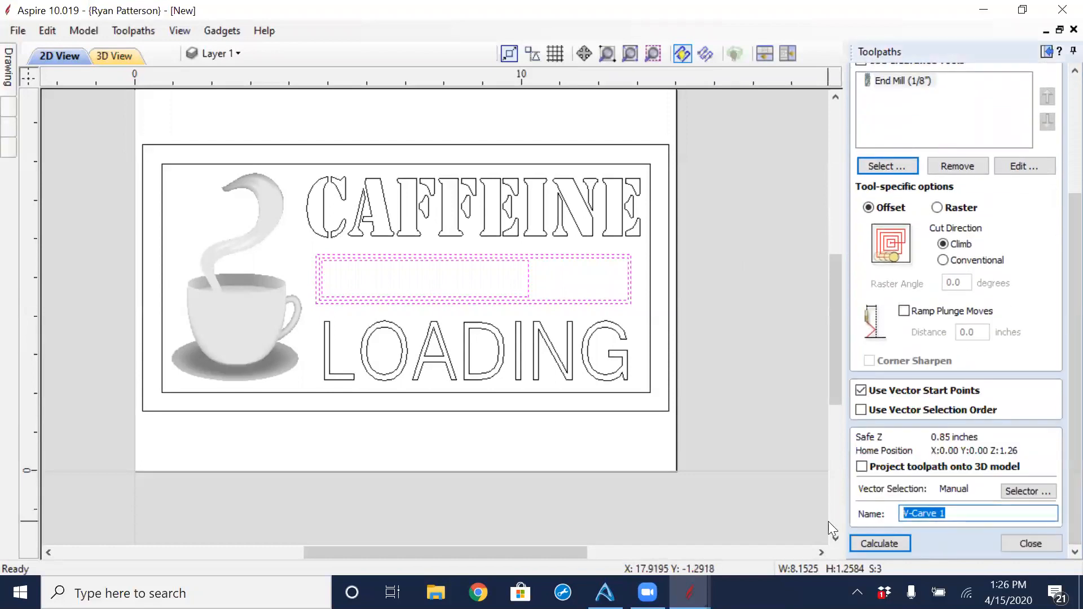
{"action": "type", "text": "LoadingBar"}
{"action": "left_click", "coordinate": [883, 538]}
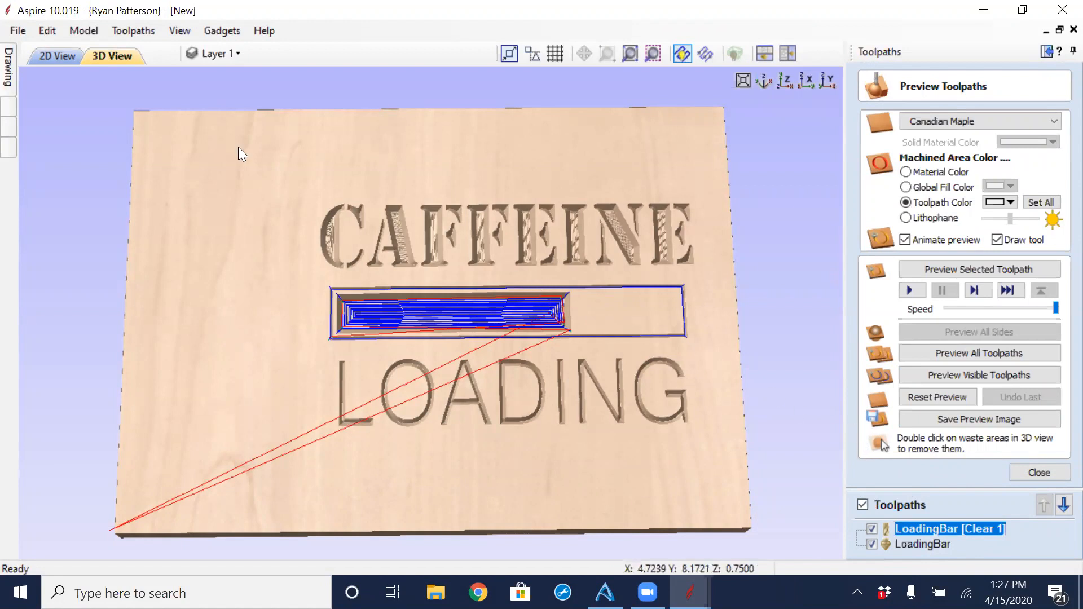
Set up a new V-Carve toolpath for the CAFFEINE and LOADING texts with flat depth and clearance tools turned off.
{"action": "left_click", "coordinate": [59, 54]}
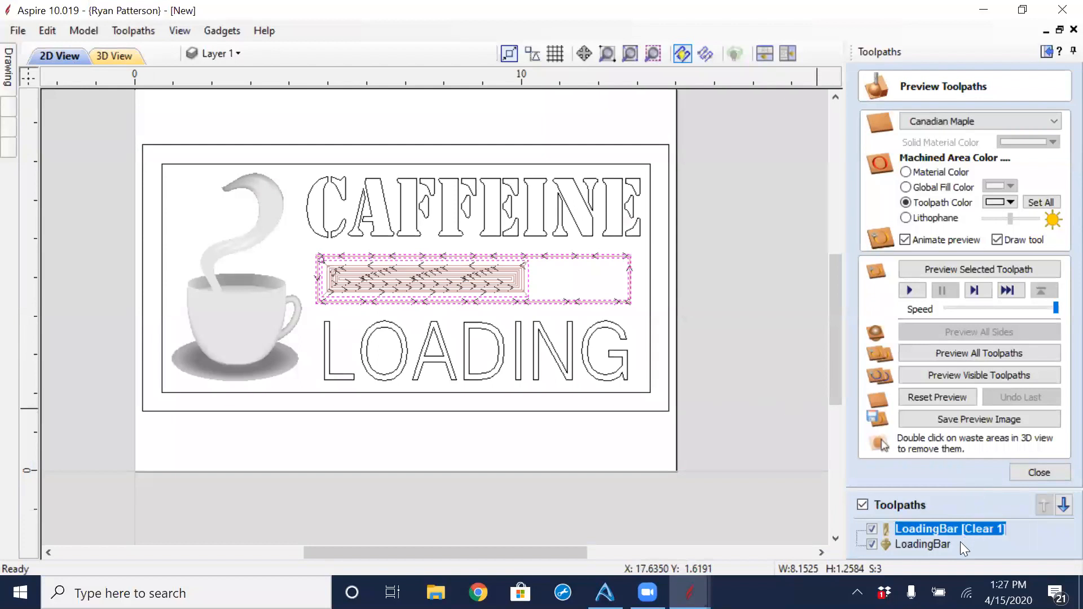
{"action": "mouse_move", "coordinate": [931, 542]}
{"action": "left_click", "coordinate": [1041, 473]}
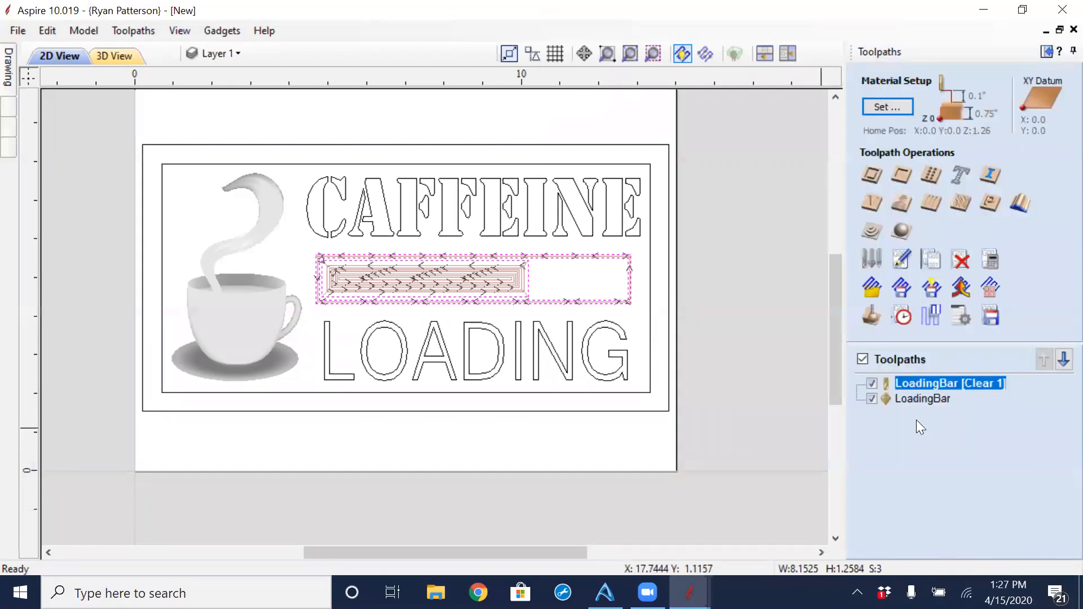
{"action": "left_click", "coordinate": [913, 401]}
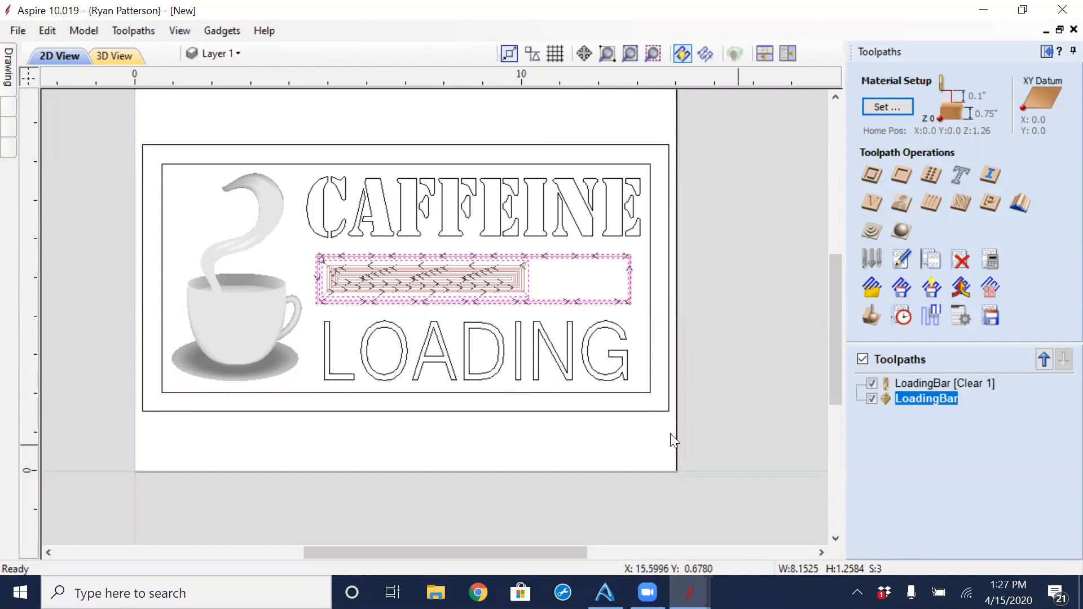
{"action": "left_click", "coordinate": [868, 202]}
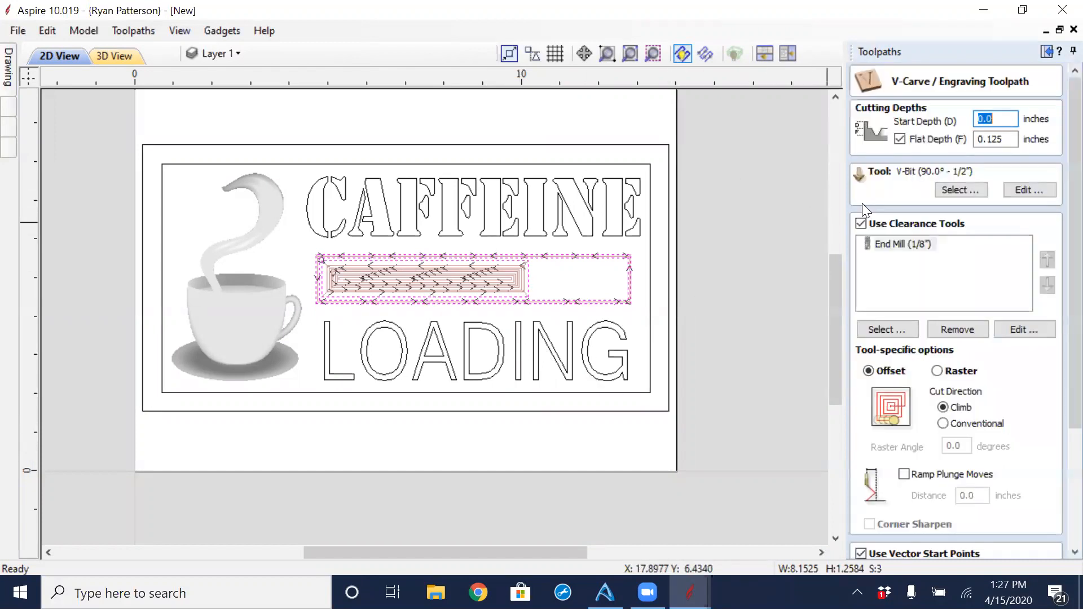
{"action": "left_click", "coordinate": [505, 210]}
{"action": "left_click", "coordinate": [505, 210]}
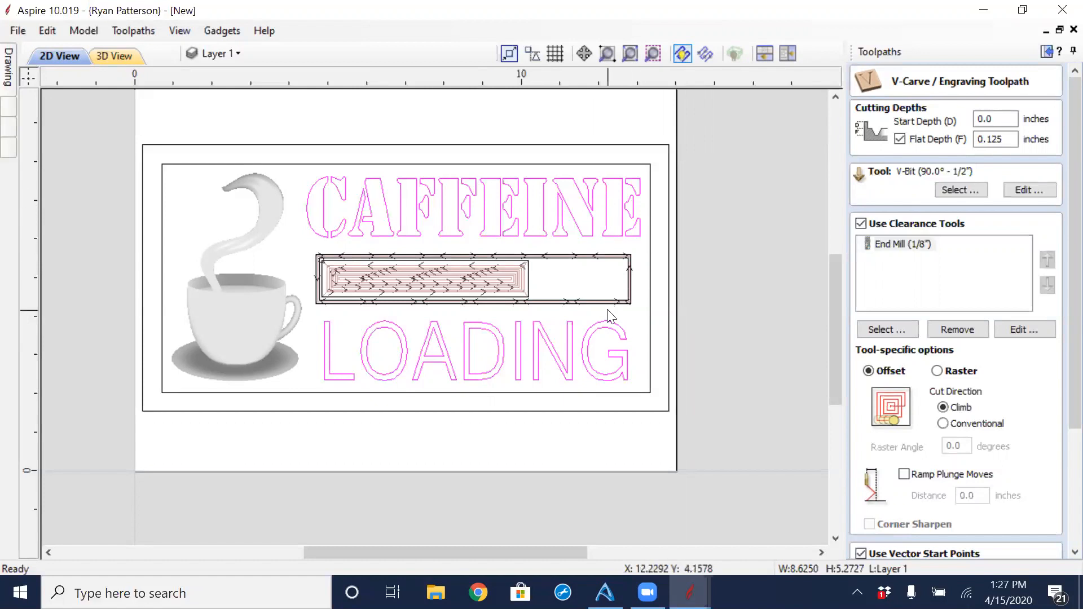
{"action": "left_click", "coordinate": [898, 139]}
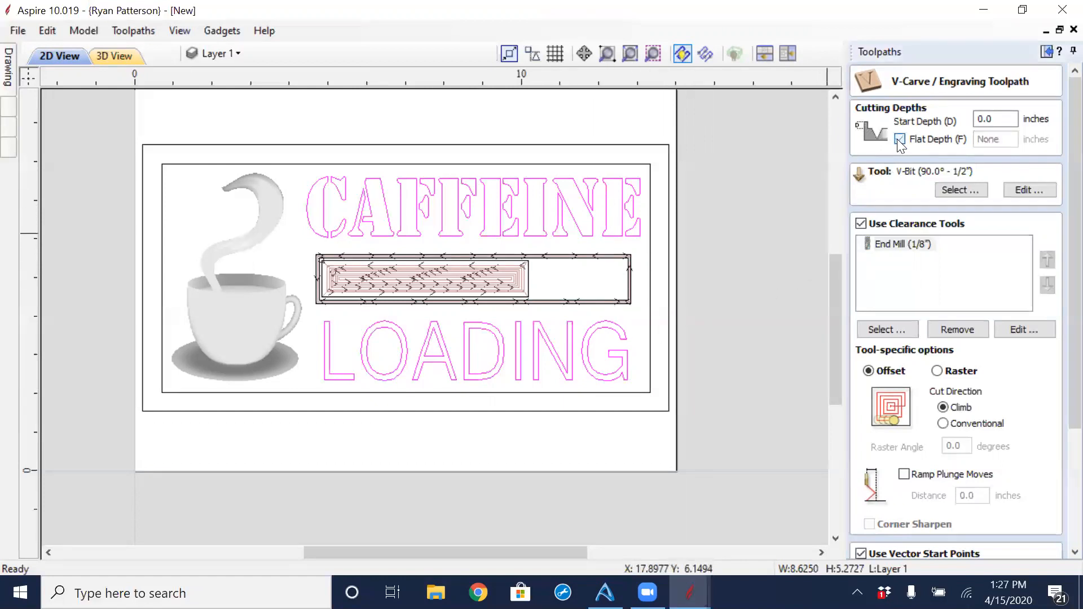
{"action": "left_click", "coordinate": [860, 223]}
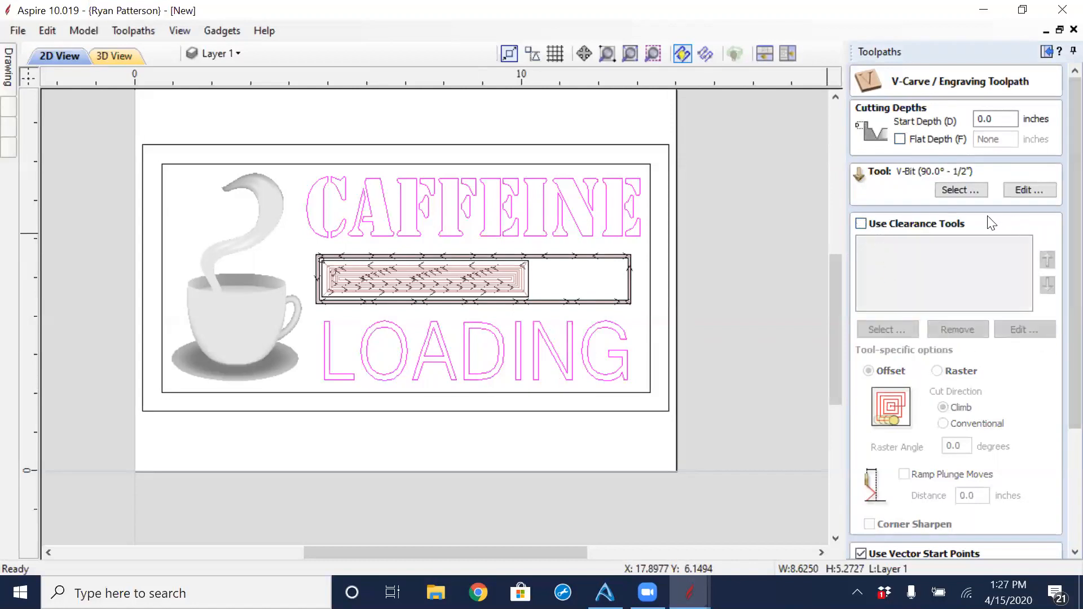
Name the lettering toolpath V_Text and calculate it.
{"action": "scroll", "coordinate": [1056, 393], "scroll_direction": "down", "scroll_amount": 3}
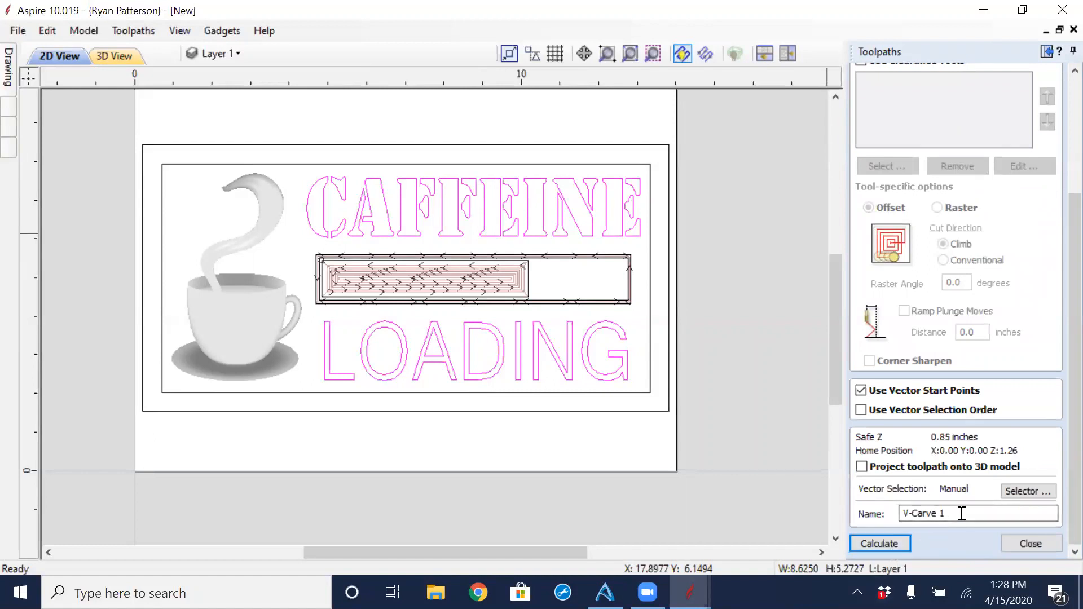
{"action": "left_click_drag", "start_coordinate": [959, 513], "coordinate": [863, 519]}
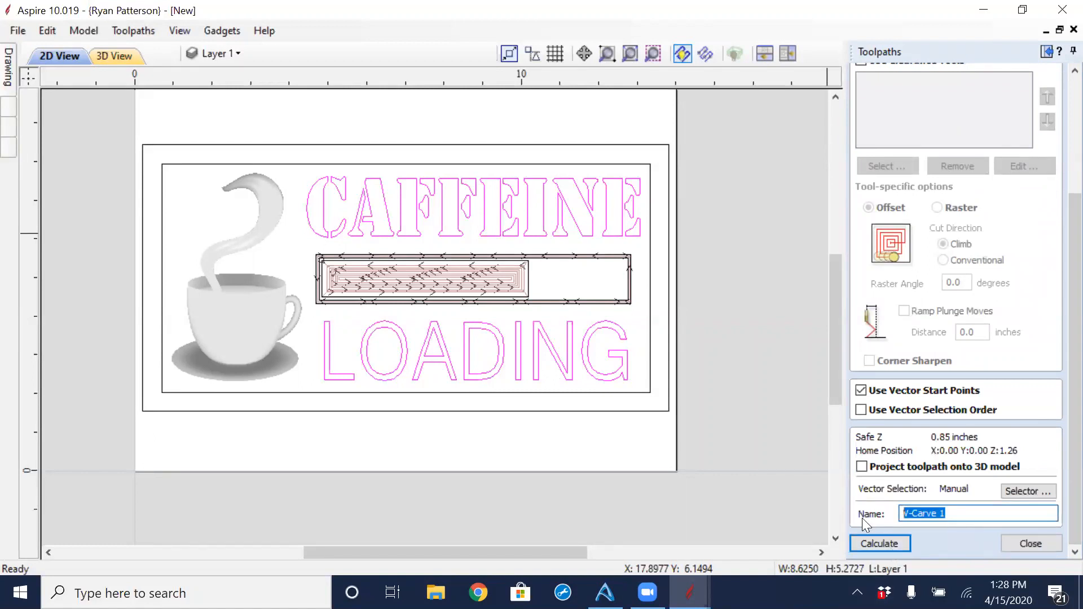
{"action": "type", "text": "V_Text"}
{"action": "left_click", "coordinate": [887, 544]}
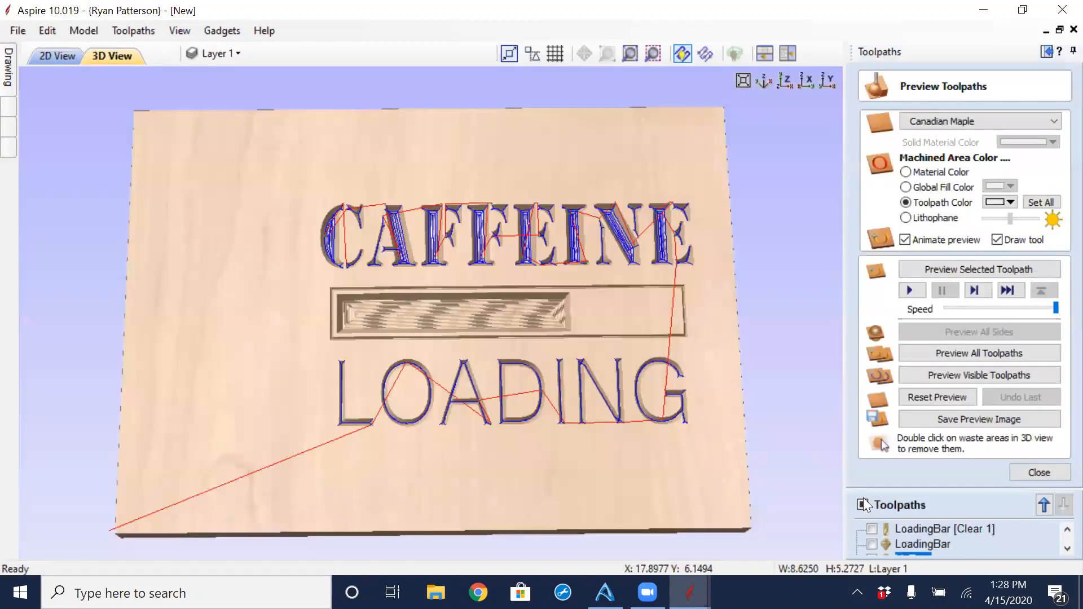
Reset the material preview and simulate all the toolpaths together, viewing the carved result from a tilted angle.
{"action": "left_click", "coordinate": [930, 397]}
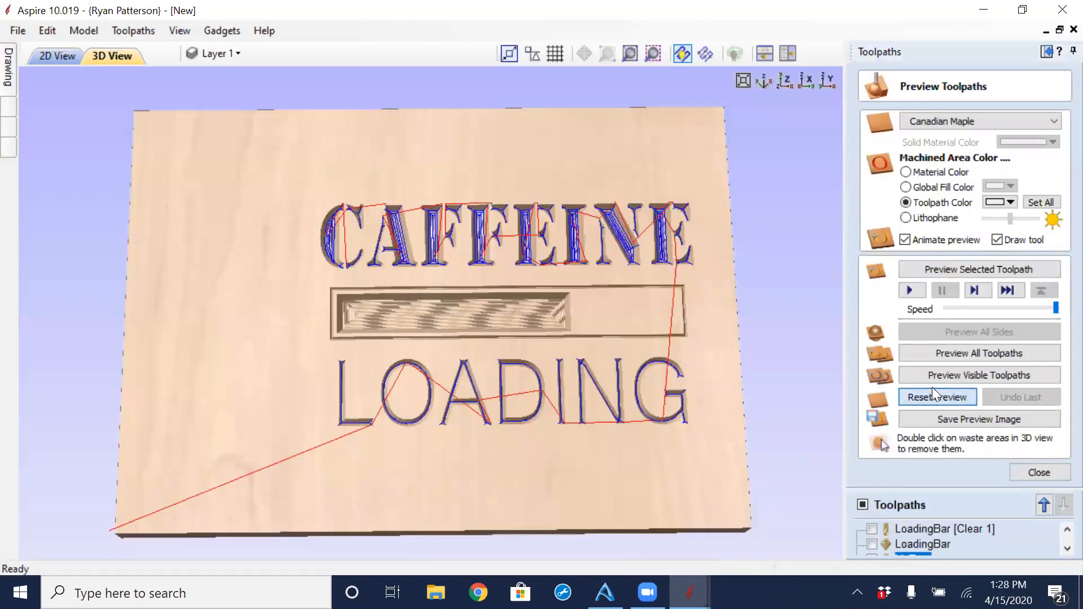
{"action": "left_click", "coordinate": [957, 352]}
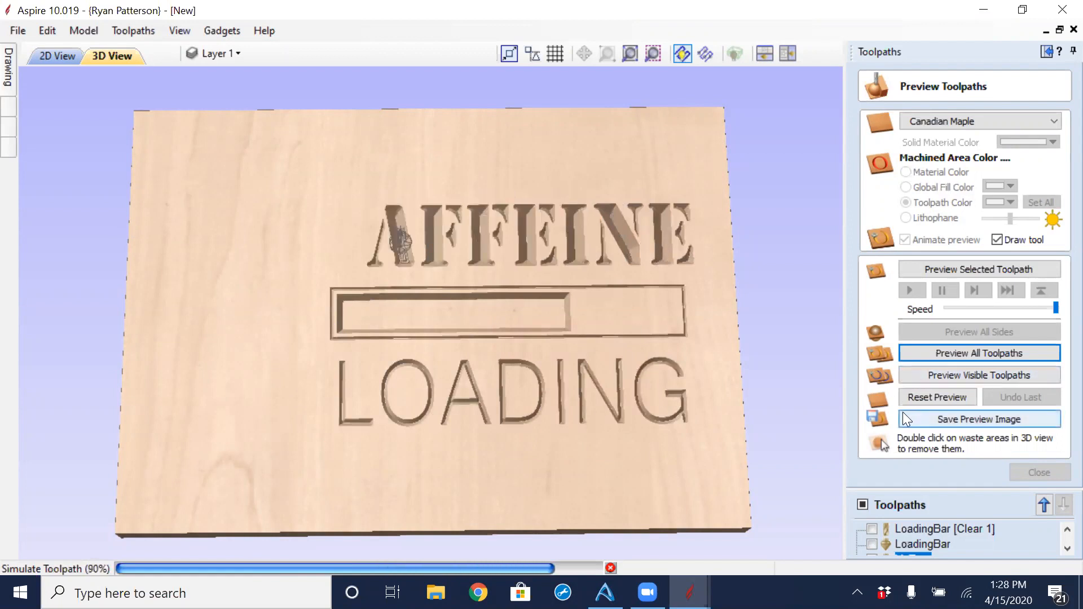
{"action": "left_click_drag", "start_coordinate": [486, 364], "coordinate": [517, 427]}
{"action": "left_click_drag", "start_coordinate": [570, 312], "coordinate": [552, 299]}
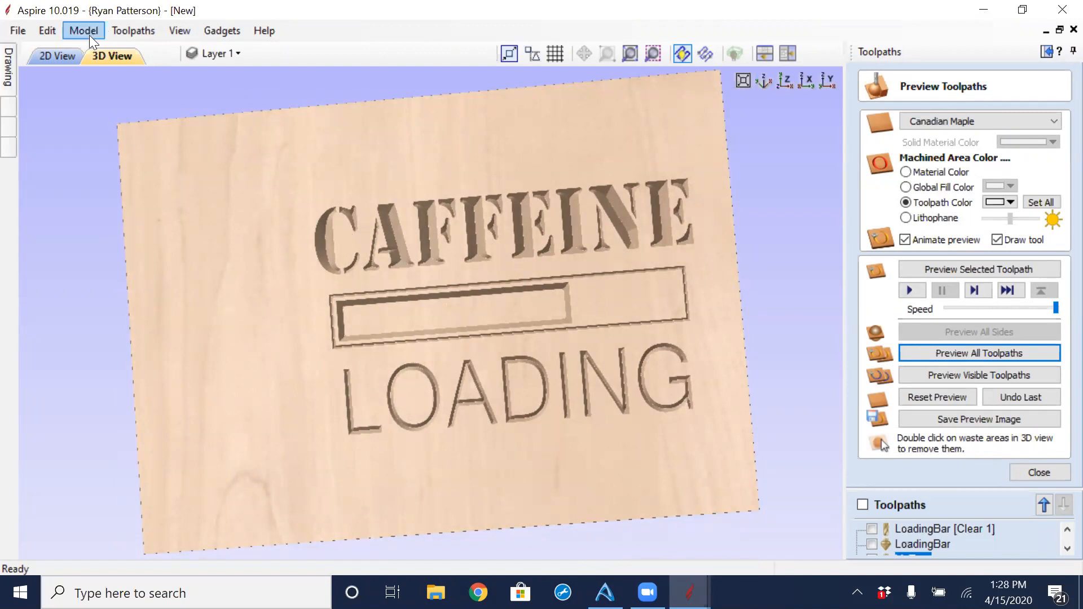
Compare the carved preview with the 2D layout, select the inner border rectangle and close the toolpath preview in the 2D view.
{"action": "left_click", "coordinate": [57, 55]}
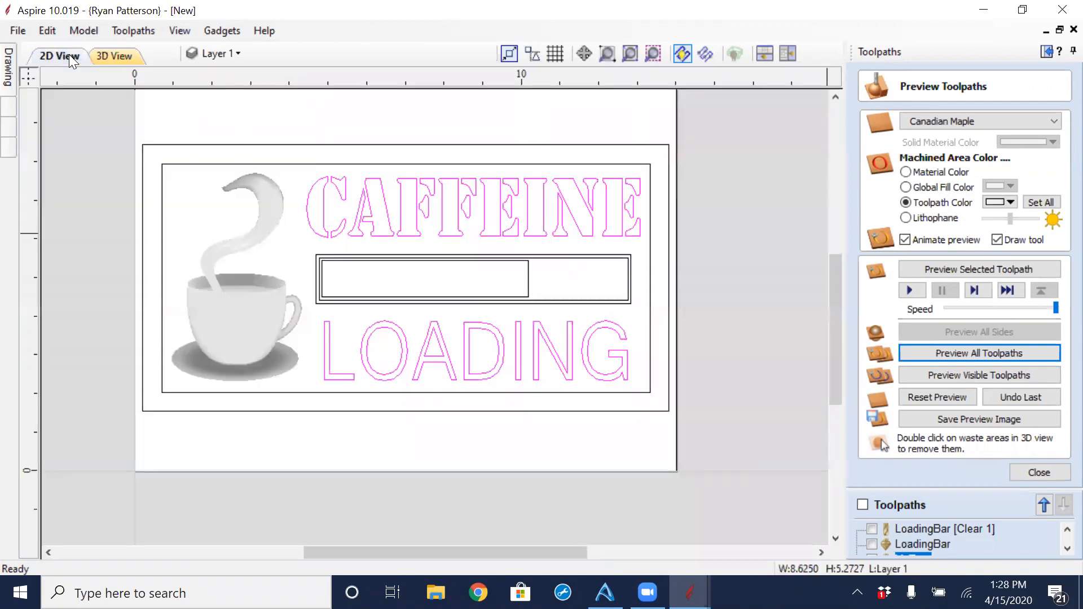
{"action": "left_click", "coordinate": [232, 164]}
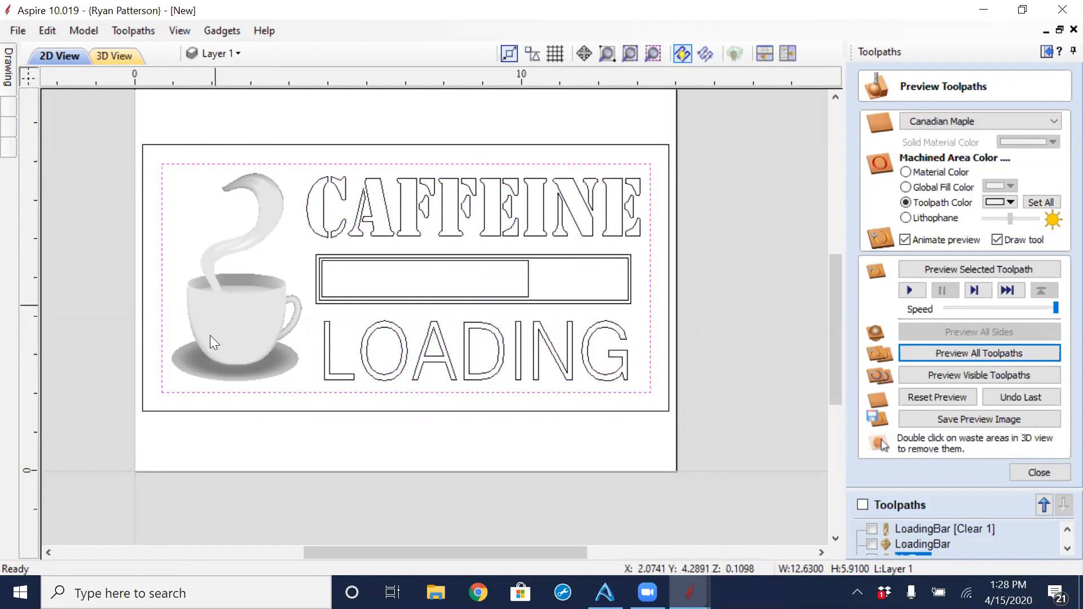
{"action": "left_click", "coordinate": [109, 60]}
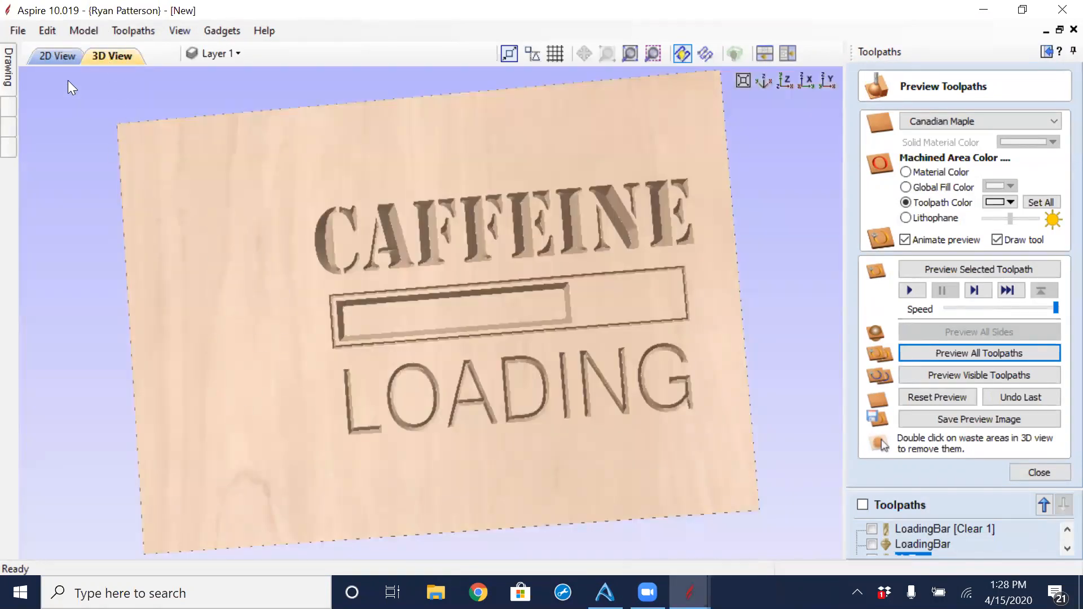
{"action": "left_click", "coordinate": [56, 54]}
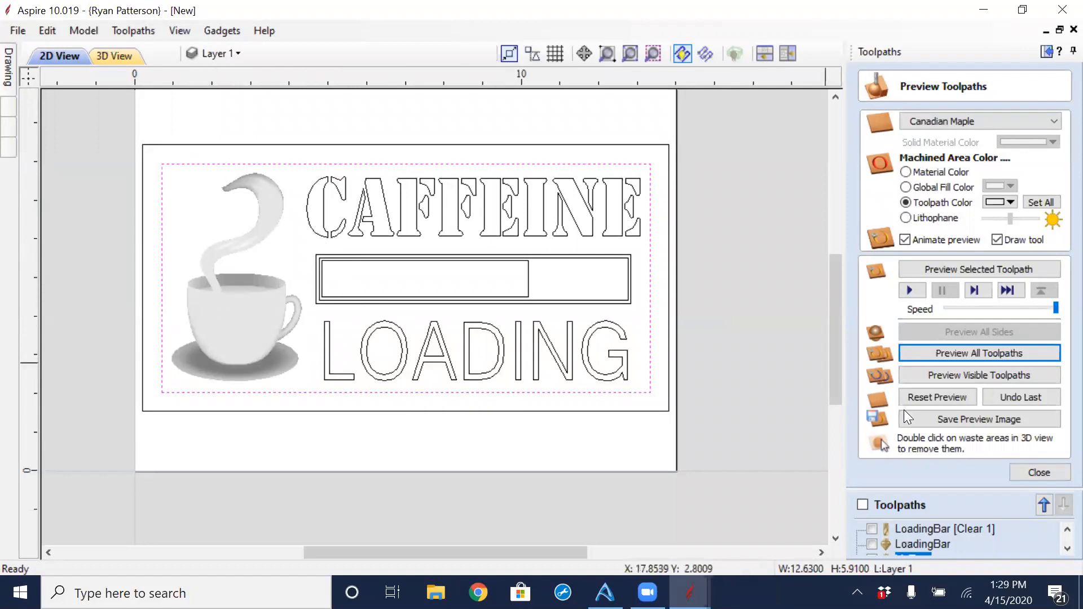
{"action": "left_click", "coordinate": [1037, 473]}
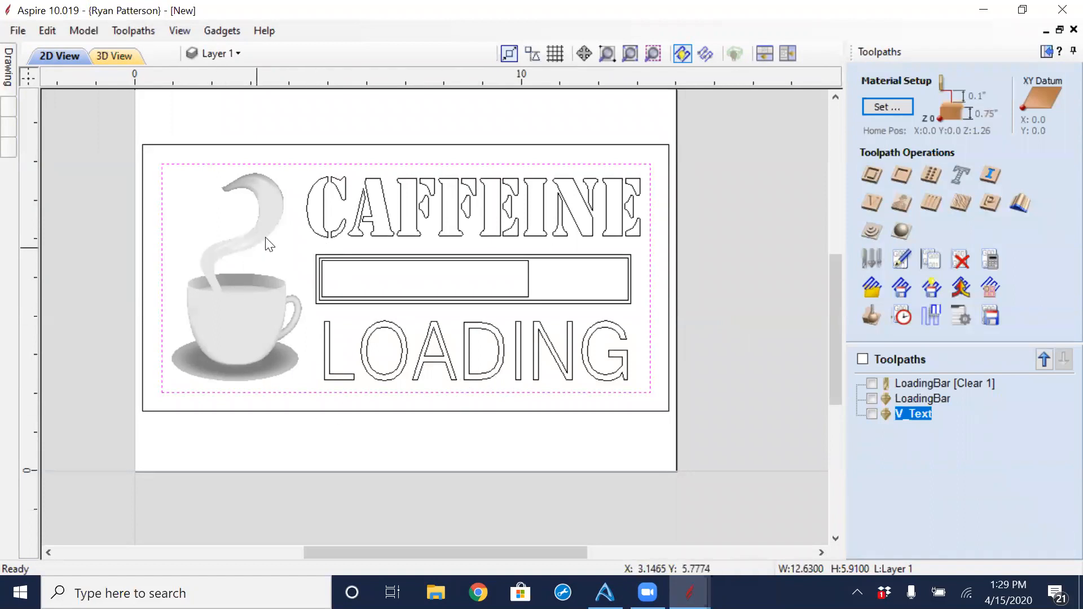
Set up a black/white bitmap trace of the coffee cup with a threshold of 0.99 and preview its outline.
{"action": "left_click", "coordinate": [228, 283]}
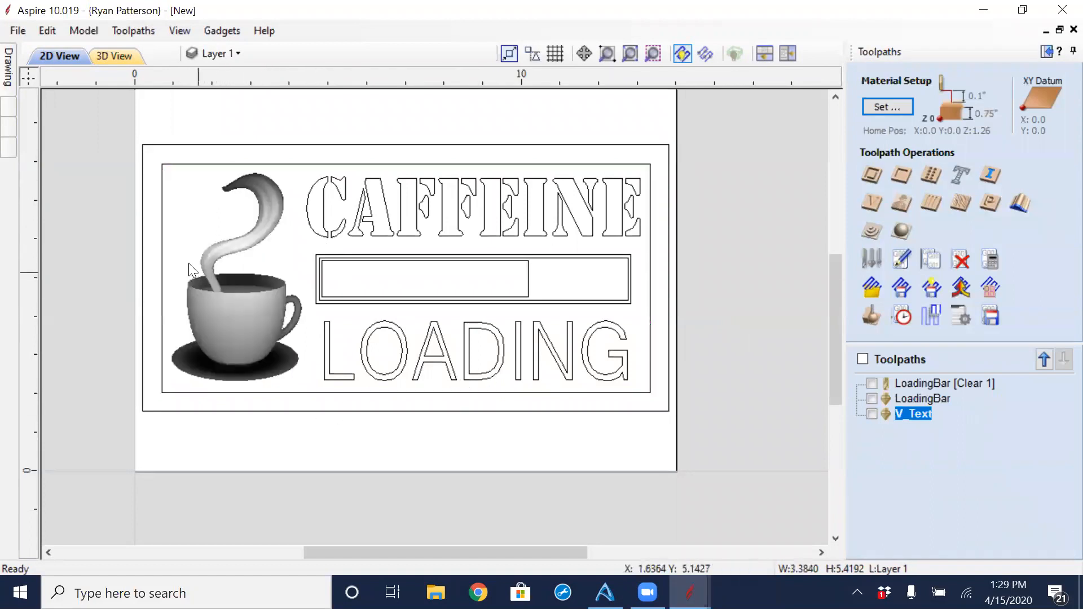
{"action": "mouse_move", "coordinate": [10, 69]}
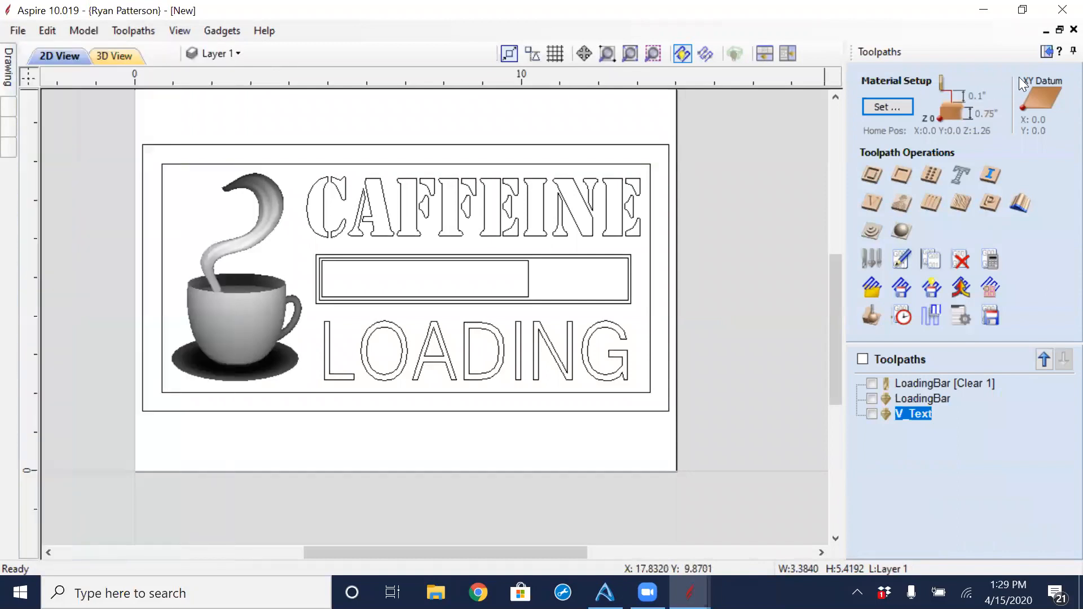
{"action": "left_click", "coordinate": [1042, 54]}
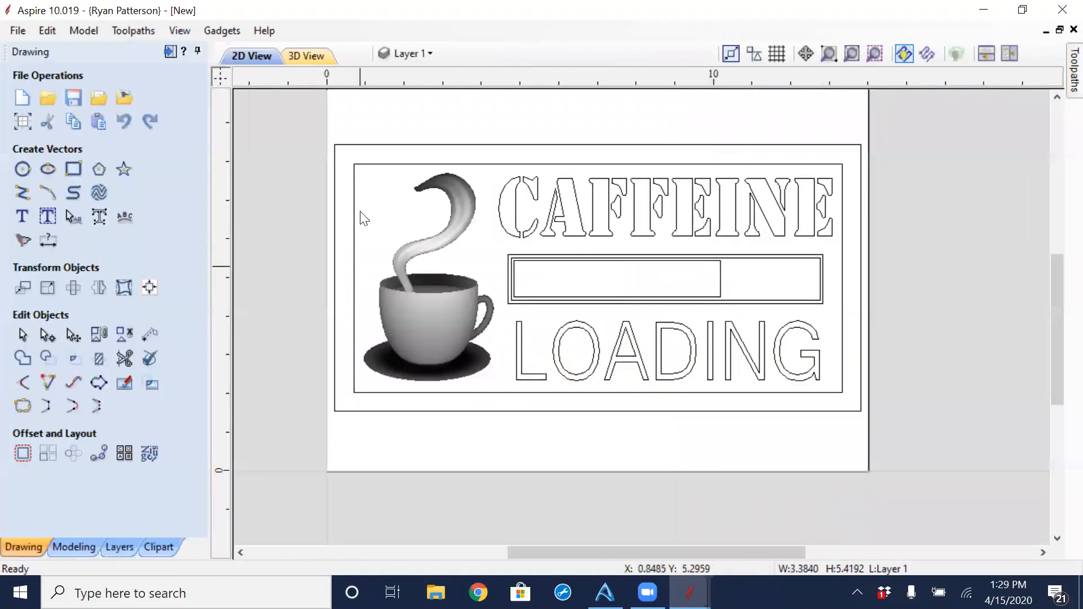
{"action": "left_click", "coordinate": [394, 223]}
{"action": "left_click", "coordinate": [423, 303]}
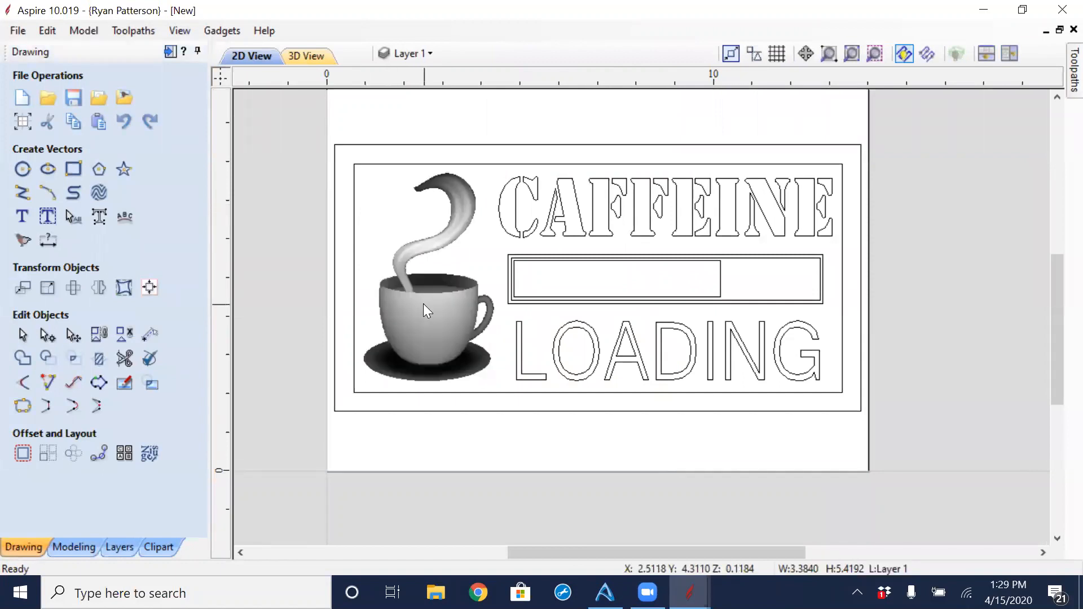
{"action": "left_click", "coordinate": [22, 241]}
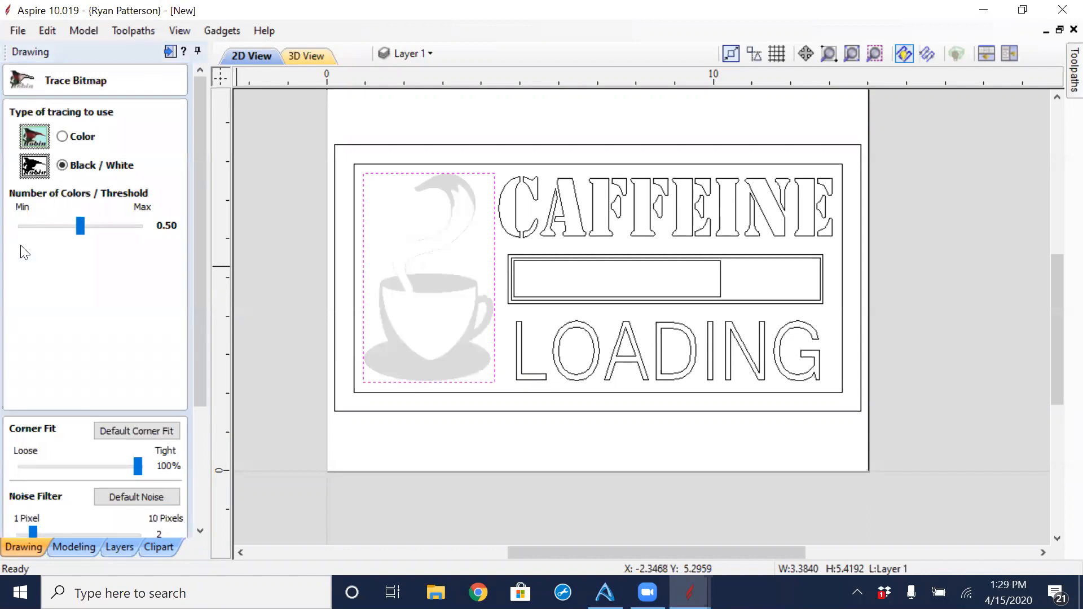
{"action": "left_click_drag", "start_coordinate": [80, 226], "coordinate": [146, 249]}
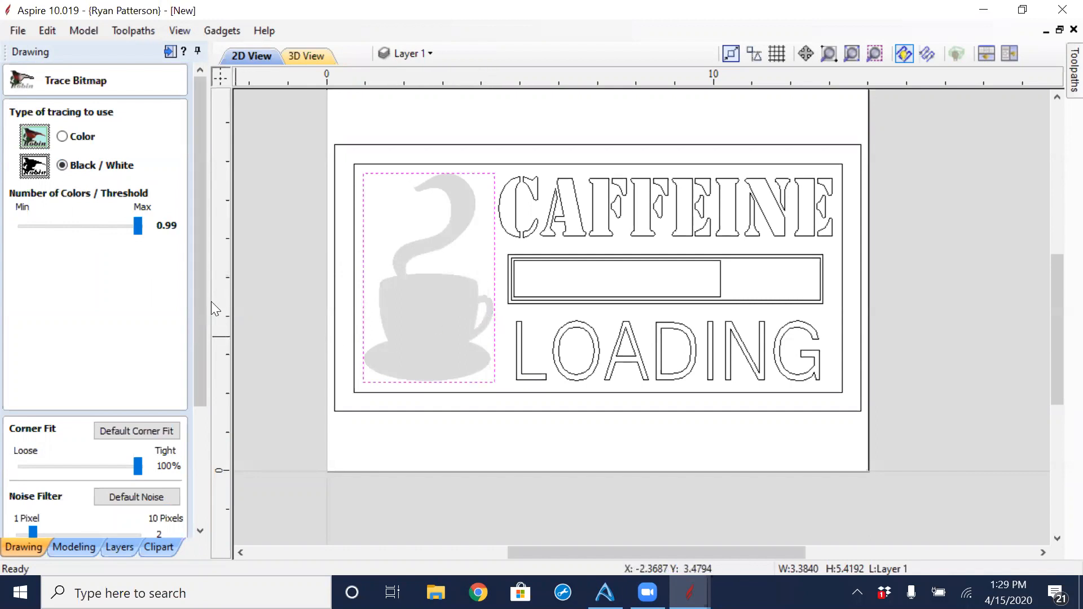
{"action": "left_click_drag", "start_coordinate": [202, 302], "coordinate": [223, 447]}
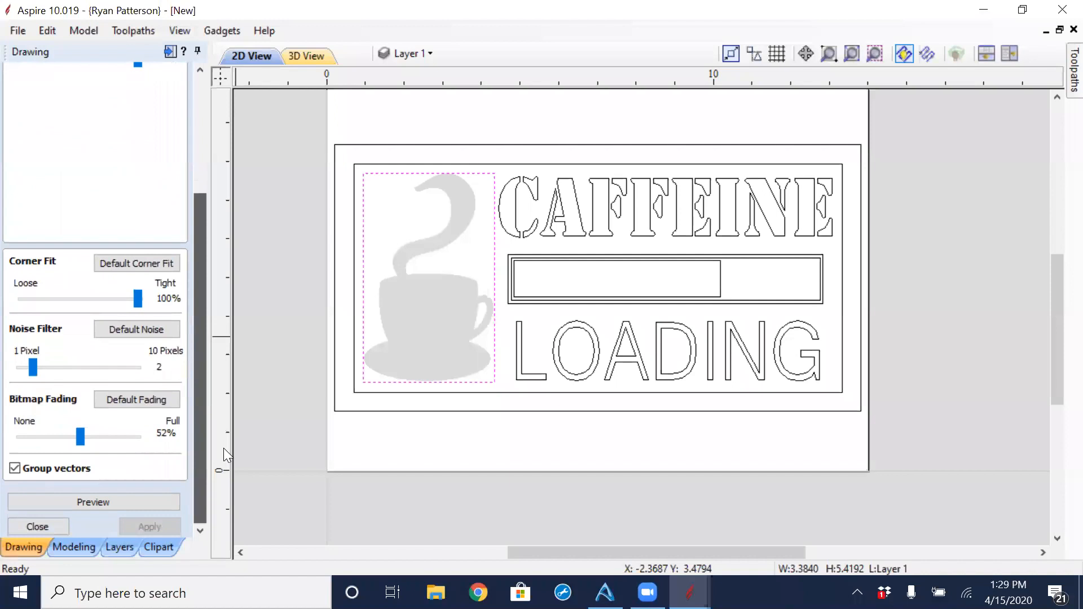
{"action": "left_click", "coordinate": [144, 498]}
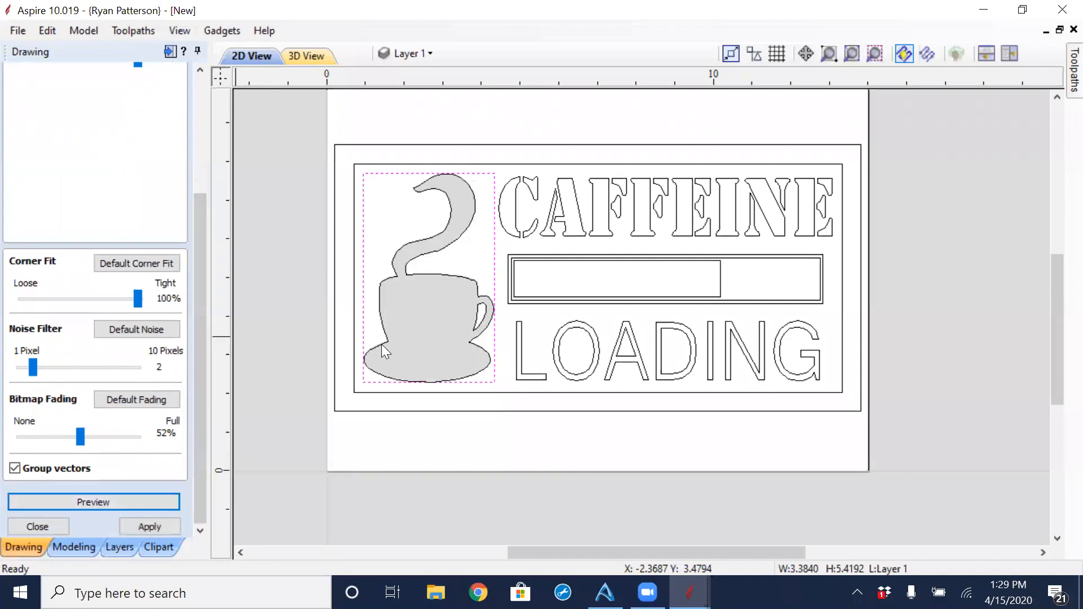
Check the traced outline around the cup handle, loosen the corner fit to 32% and preview the trace again.
{"action": "scroll", "coordinate": [440, 271], "scroll_direction": "up", "scroll_amount": 5}
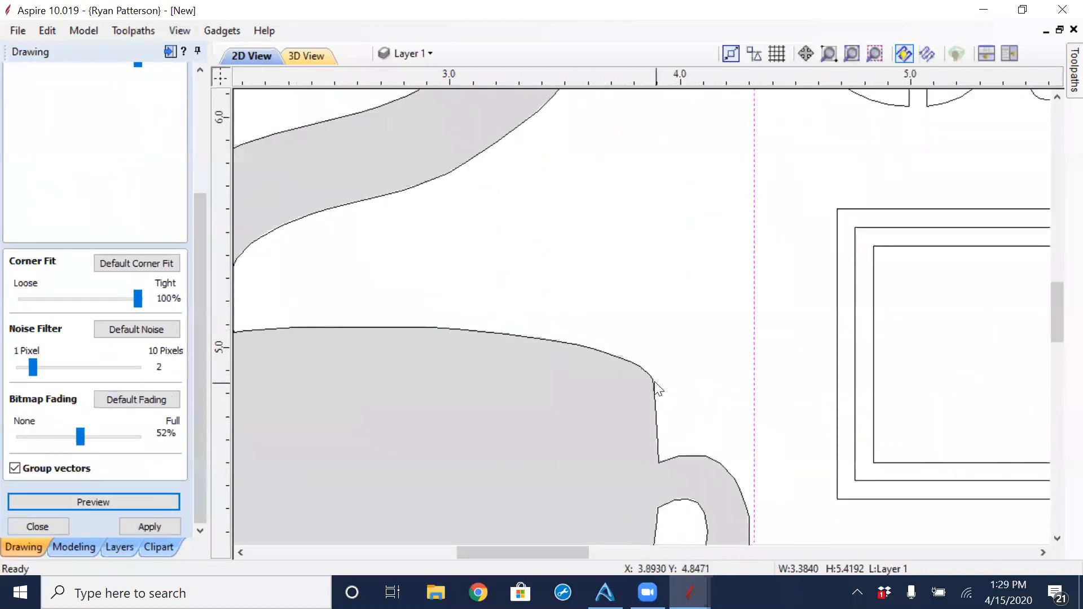
{"action": "scroll", "coordinate": [653, 386], "scroll_direction": "down", "scroll_amount": 5}
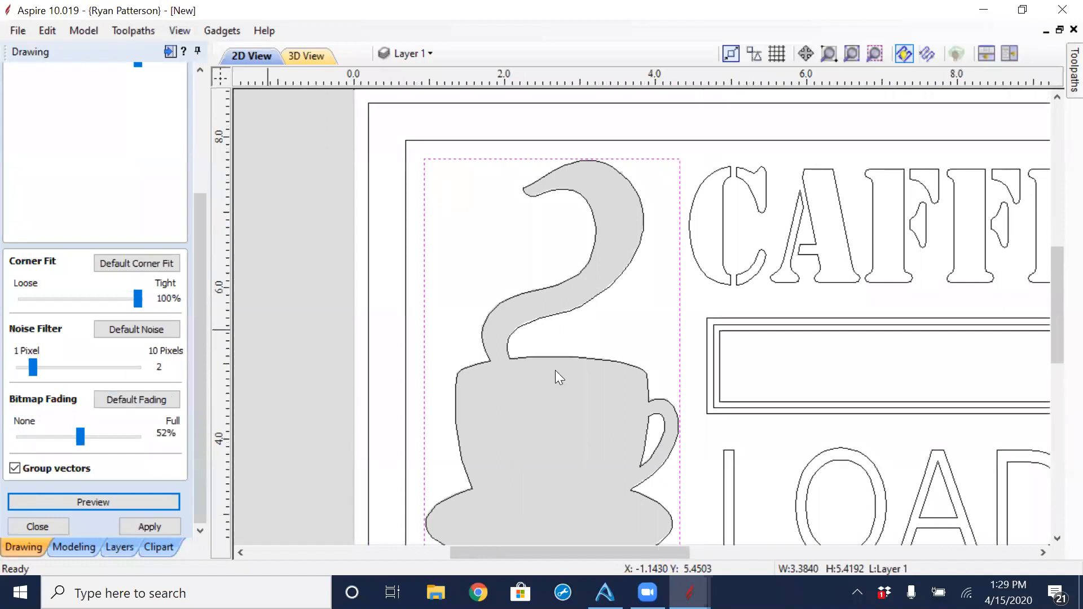
{"action": "scroll", "coordinate": [680, 389], "scroll_direction": "up", "scroll_amount": 5}
{"action": "scroll", "coordinate": [654, 440], "scroll_direction": "up", "scroll_amount": 5}
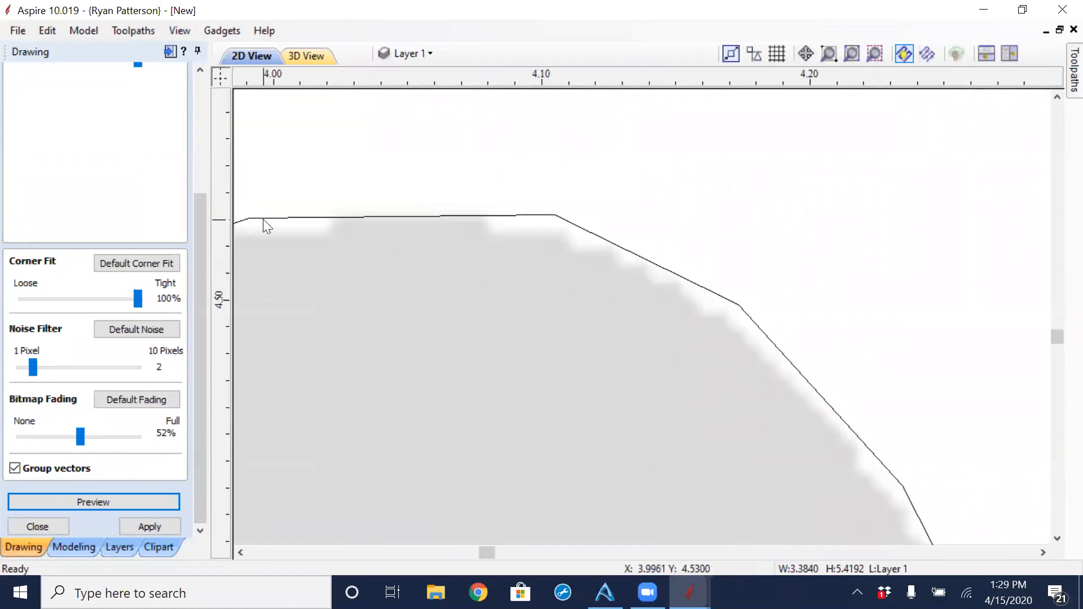
{"action": "scroll", "coordinate": [534, 251], "scroll_direction": "down", "scroll_amount": 3}
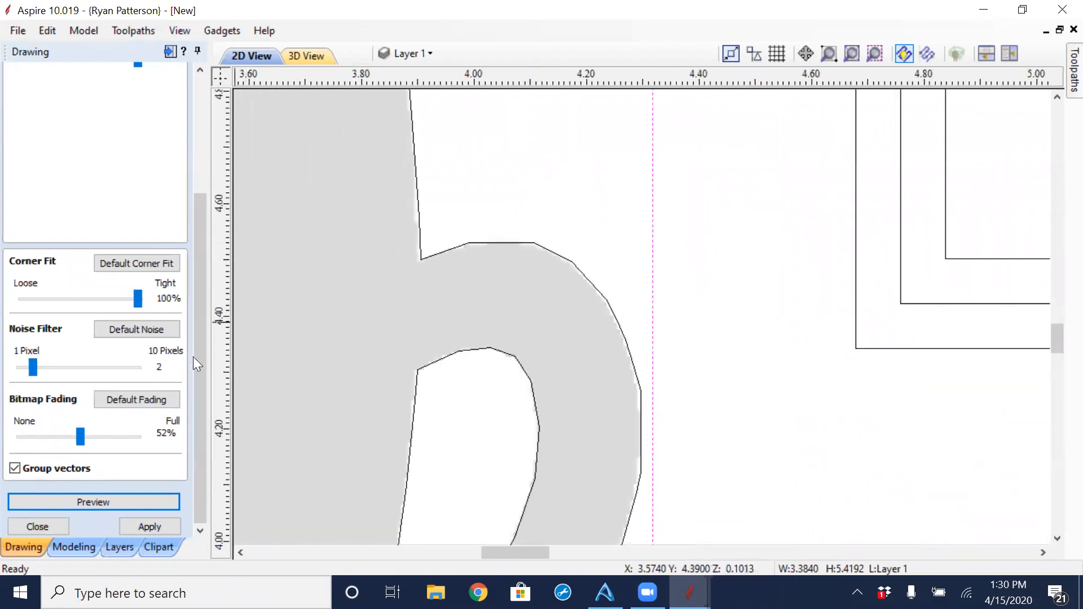
{"action": "scroll", "coordinate": [411, 297], "scroll_direction": "down", "scroll_amount": 4}
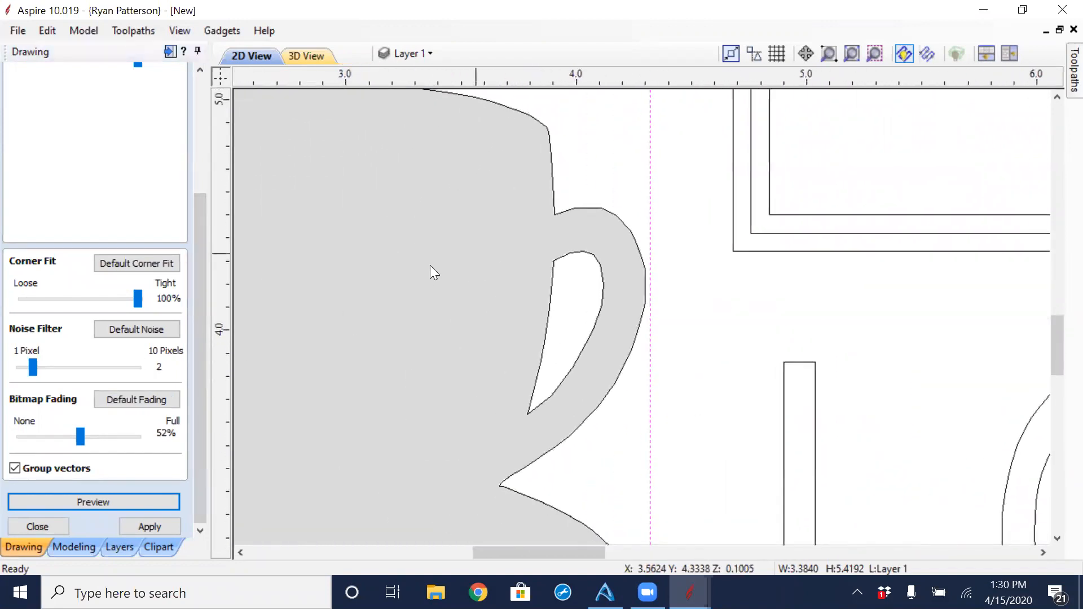
{"action": "scroll", "coordinate": [569, 249], "scroll_direction": "up", "scroll_amount": 2}
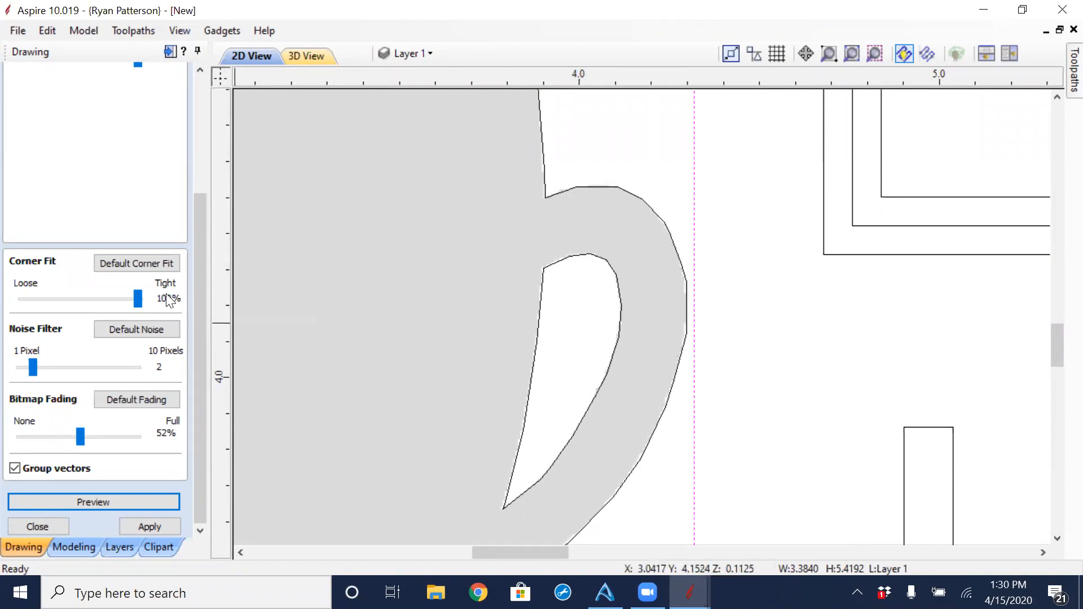
{"action": "left_click_drag", "start_coordinate": [137, 304], "coordinate": [59, 308]}
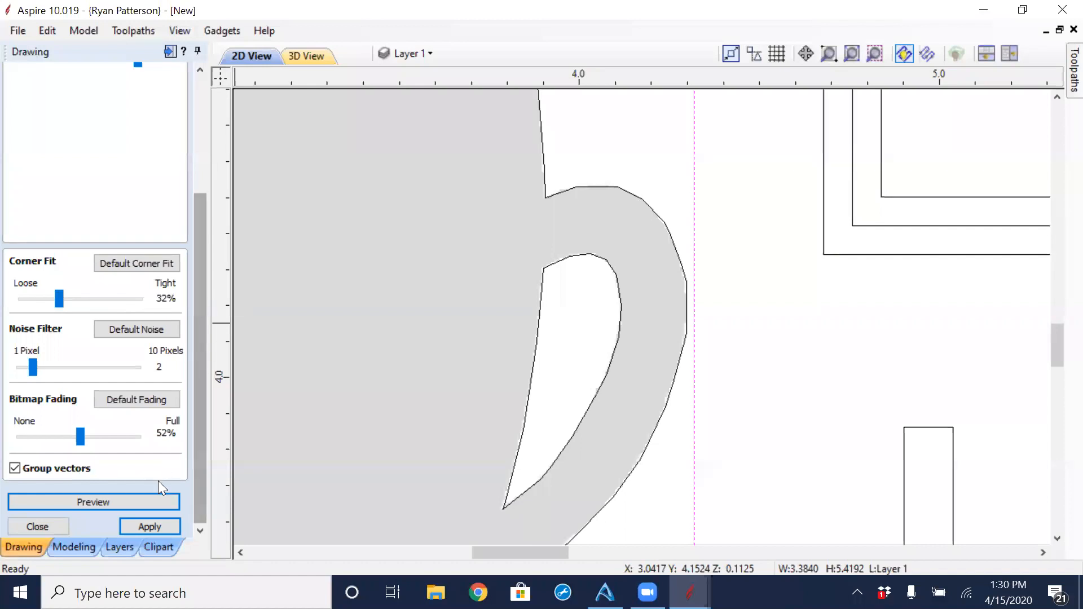
{"action": "left_click", "coordinate": [164, 499]}
Inspect the smoothed outline around the cup and saucer, apply the trace, close the tracing tool and select the new outline vector.
{"action": "scroll", "coordinate": [699, 338], "scroll_direction": "up", "scroll_amount": 5}
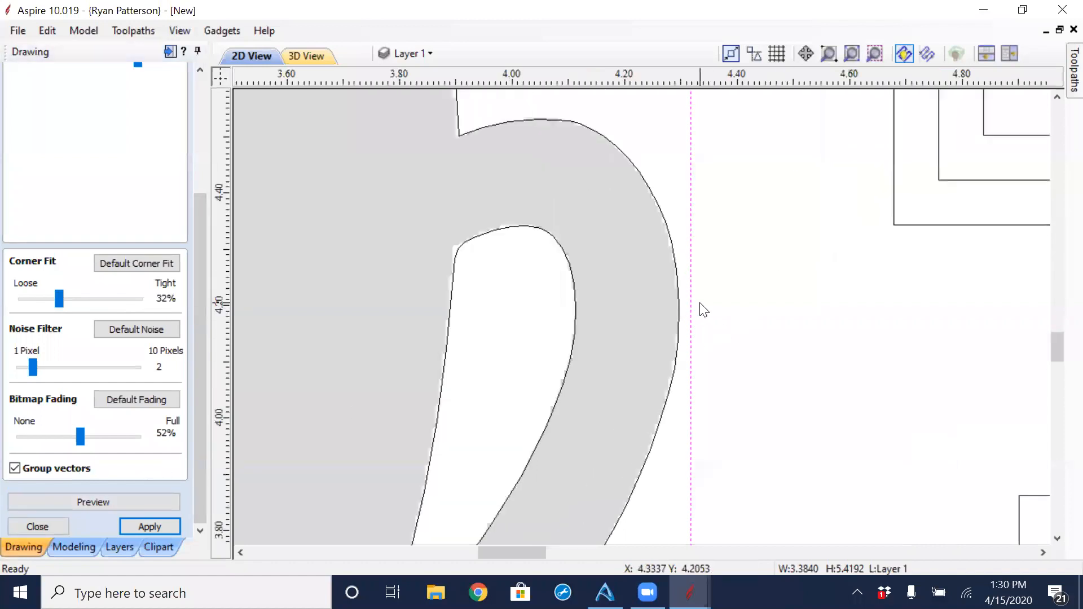
{"action": "scroll", "coordinate": [626, 346], "scroll_direction": "down", "scroll_amount": 5}
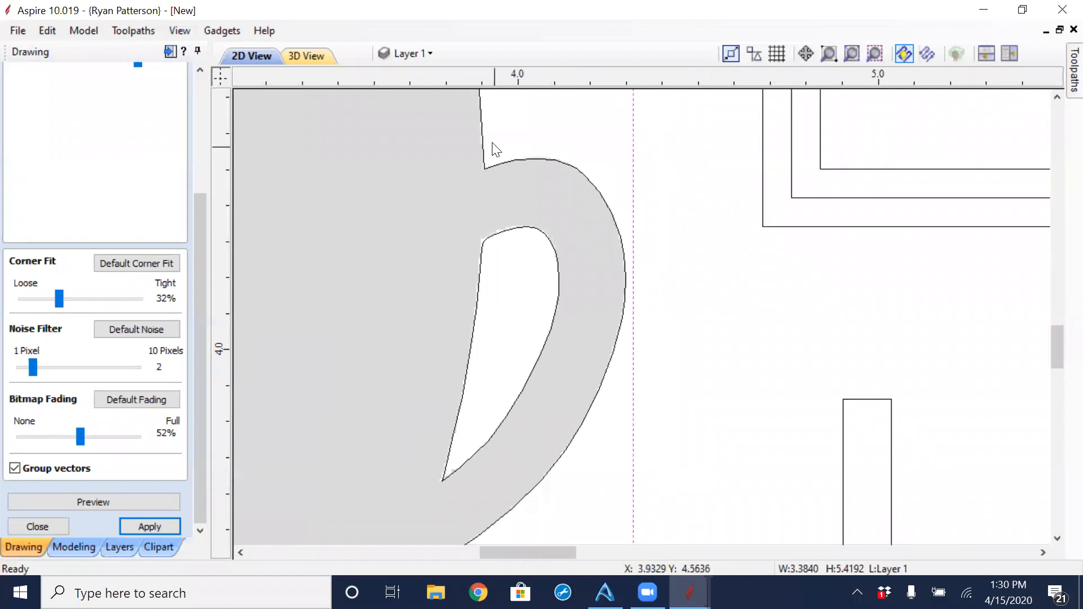
{"action": "middle_click_drag", "start_coordinate": [365, 245], "coordinate": [729, 239]}
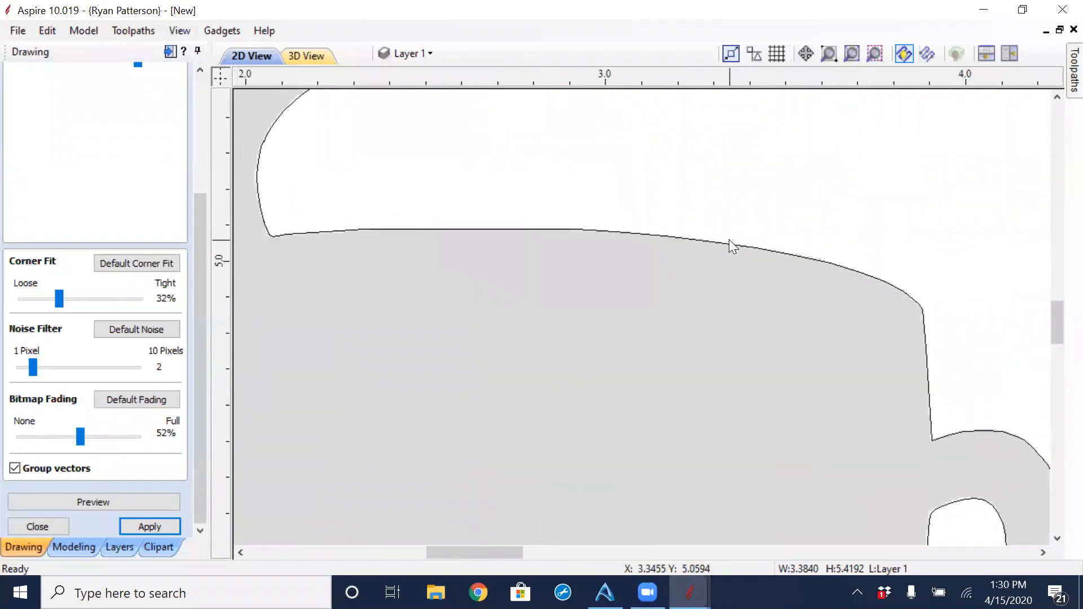
{"action": "scroll", "coordinate": [418, 186], "scroll_direction": "down", "scroll_amount": 3}
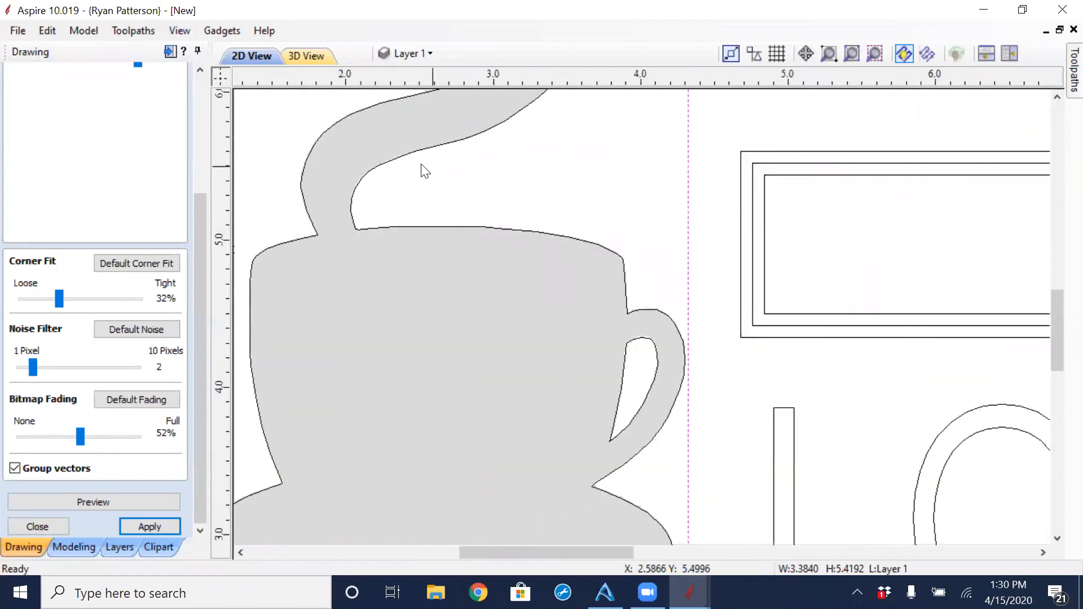
{"action": "middle_click_drag", "start_coordinate": [361, 226], "coordinate": [482, 197]}
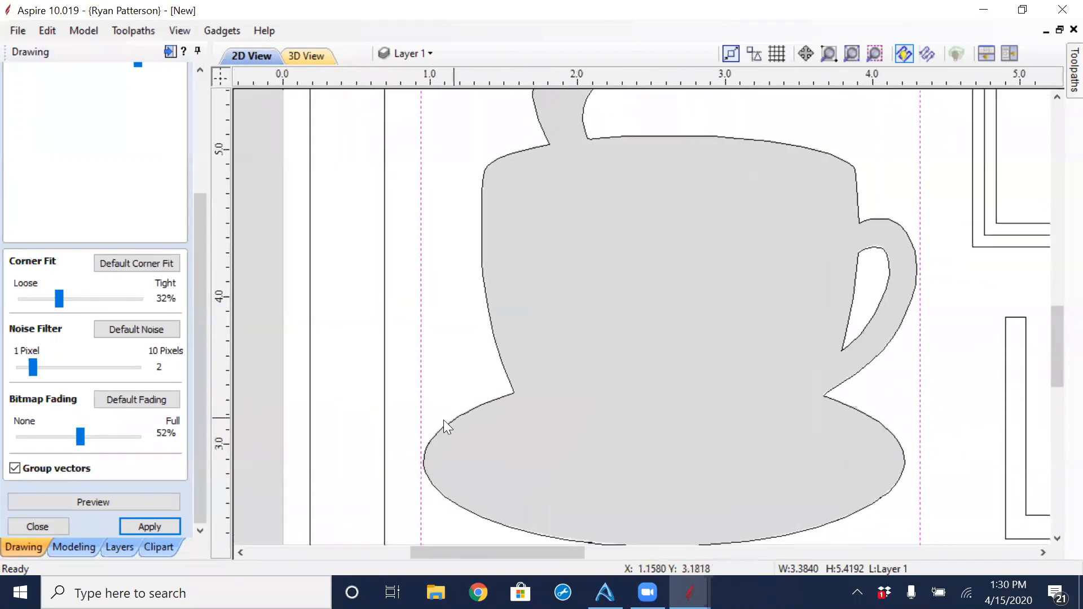
{"action": "left_click", "coordinate": [160, 526]}
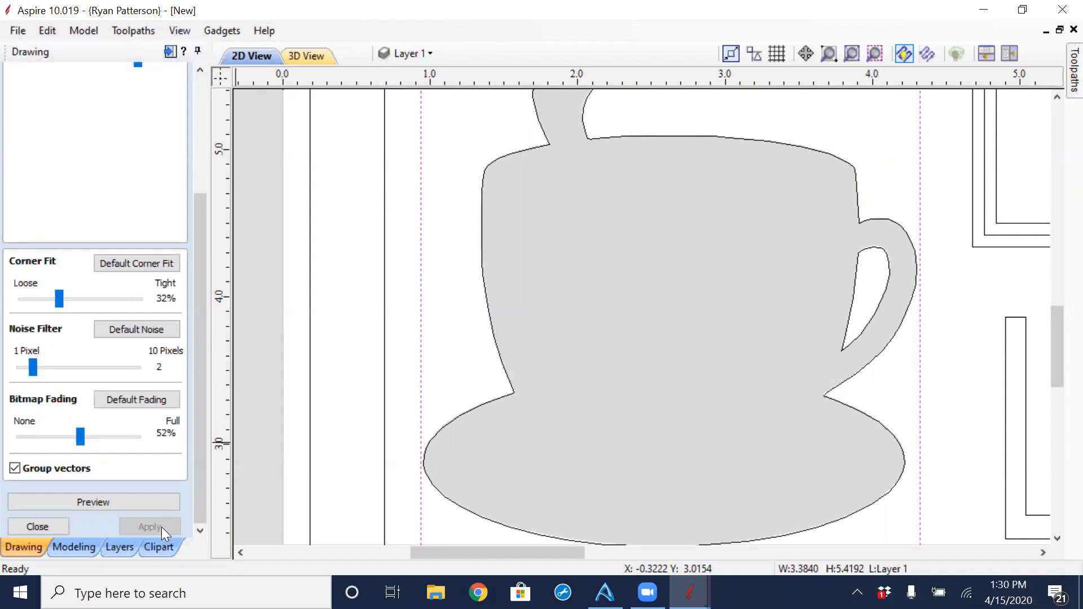
{"action": "left_click", "coordinate": [60, 528]}
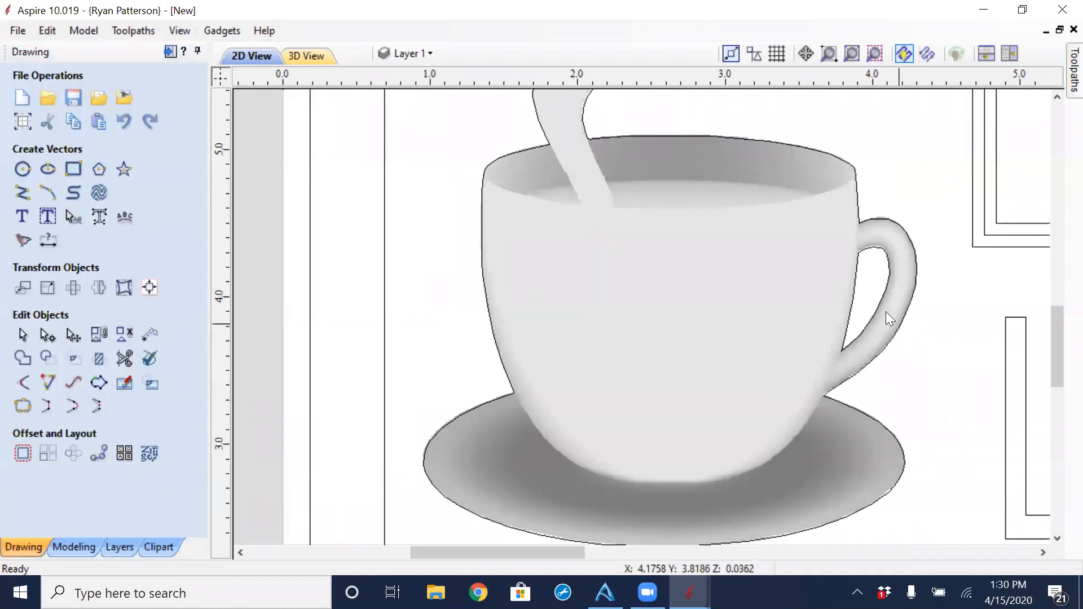
{"action": "left_click", "coordinate": [858, 200]}
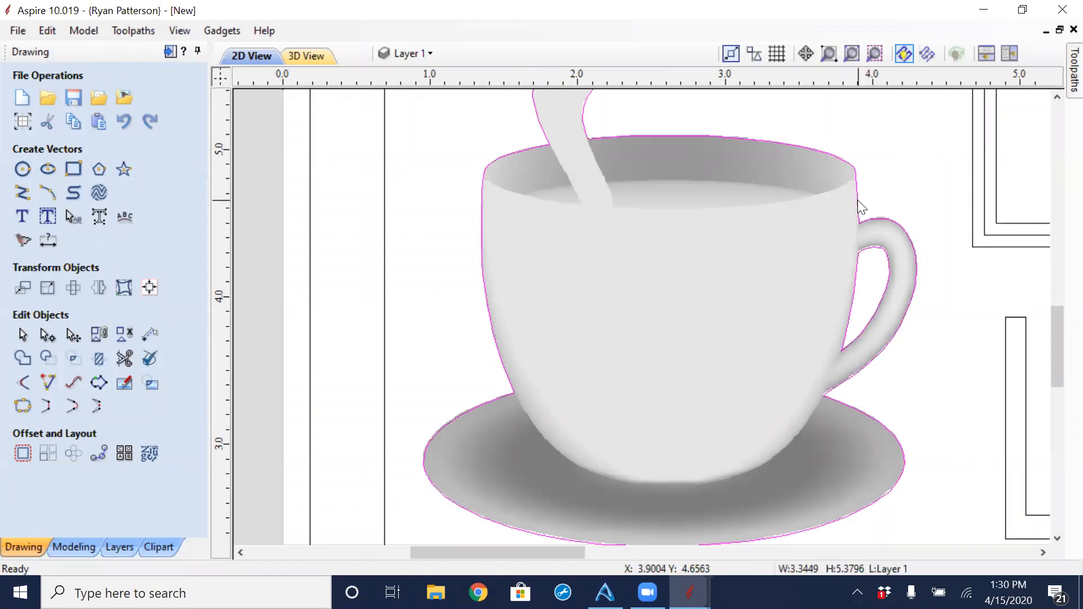
Examine how closely the selected outline follows the coffee cup's edge, handle and saucer.
{"action": "middle_click_drag", "start_coordinate": [864, 208], "coordinate": [623, 239]}
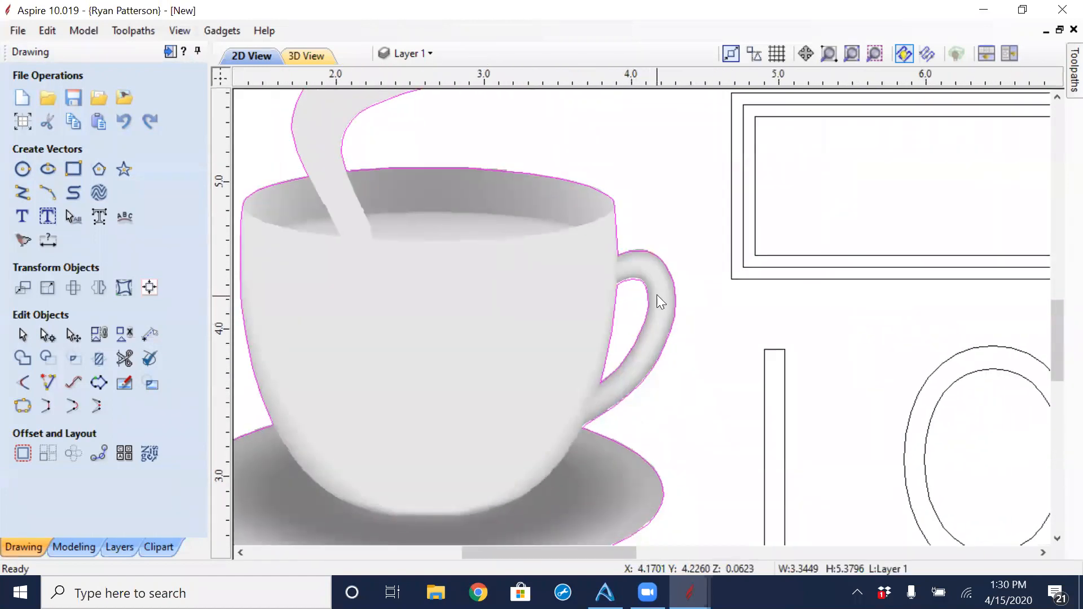
{"action": "scroll", "coordinate": [505, 270], "scroll_direction": "down", "scroll_amount": 3}
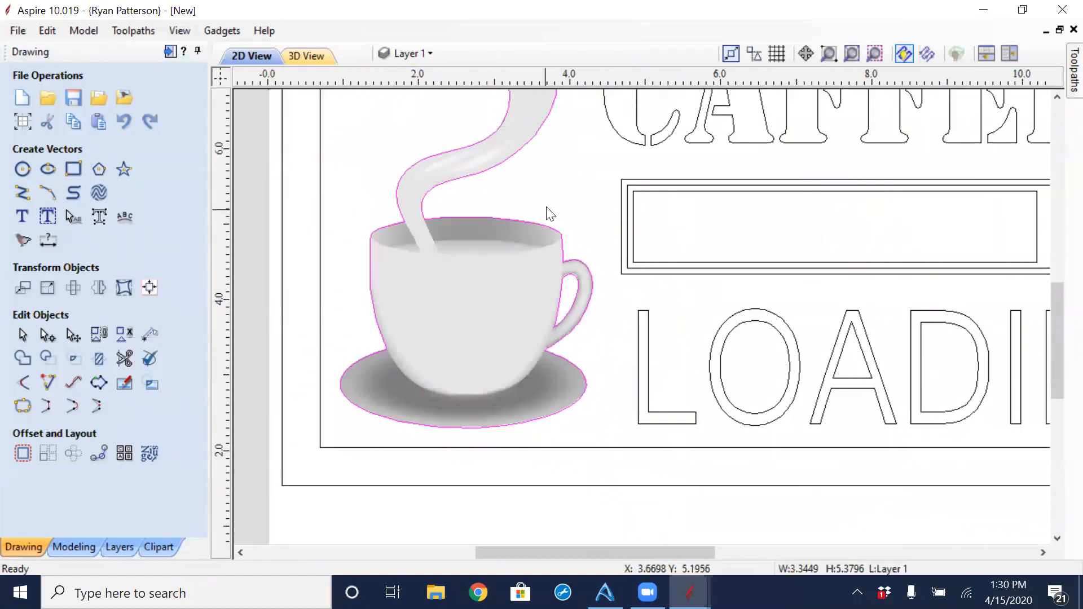
{"action": "scroll", "coordinate": [545, 204], "scroll_direction": "down", "scroll_amount": 1}
{"action": "scroll", "coordinate": [564, 273], "scroll_direction": "up", "scroll_amount": 3}
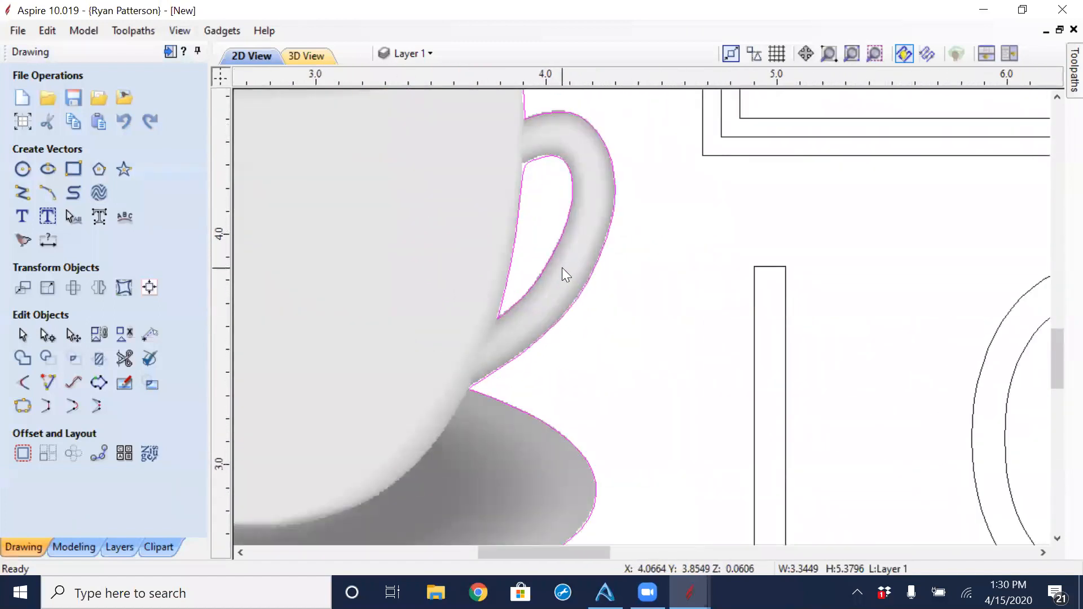
{"action": "scroll", "coordinate": [552, 257], "scroll_direction": "up", "scroll_amount": 3}
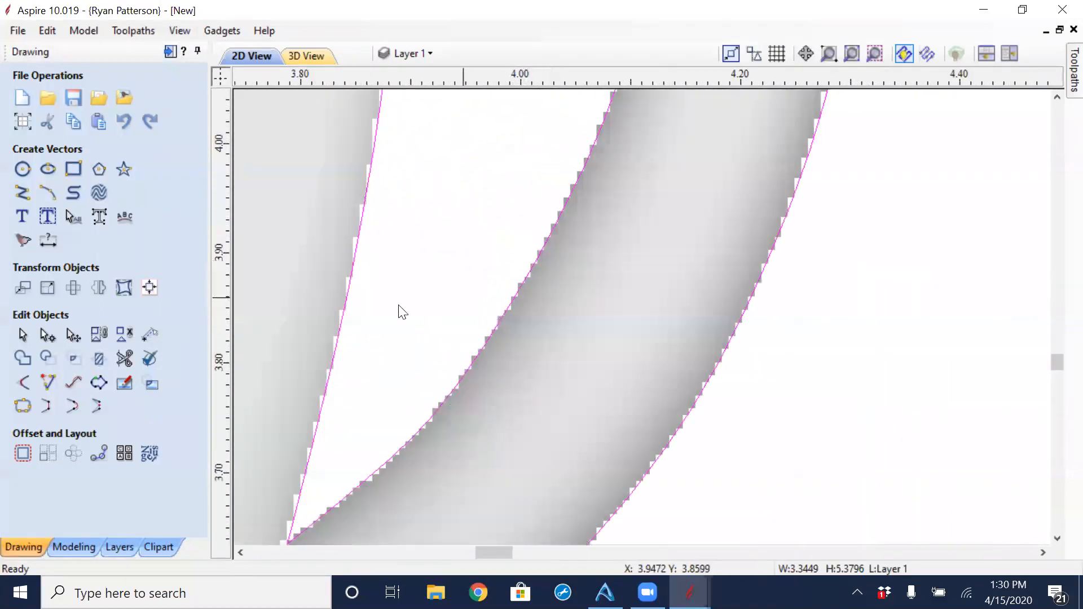
{"action": "scroll", "coordinate": [395, 299], "scroll_direction": "down", "scroll_amount": 4}
{"action": "scroll", "coordinate": [399, 295], "scroll_direction": "up", "scroll_amount": 3}
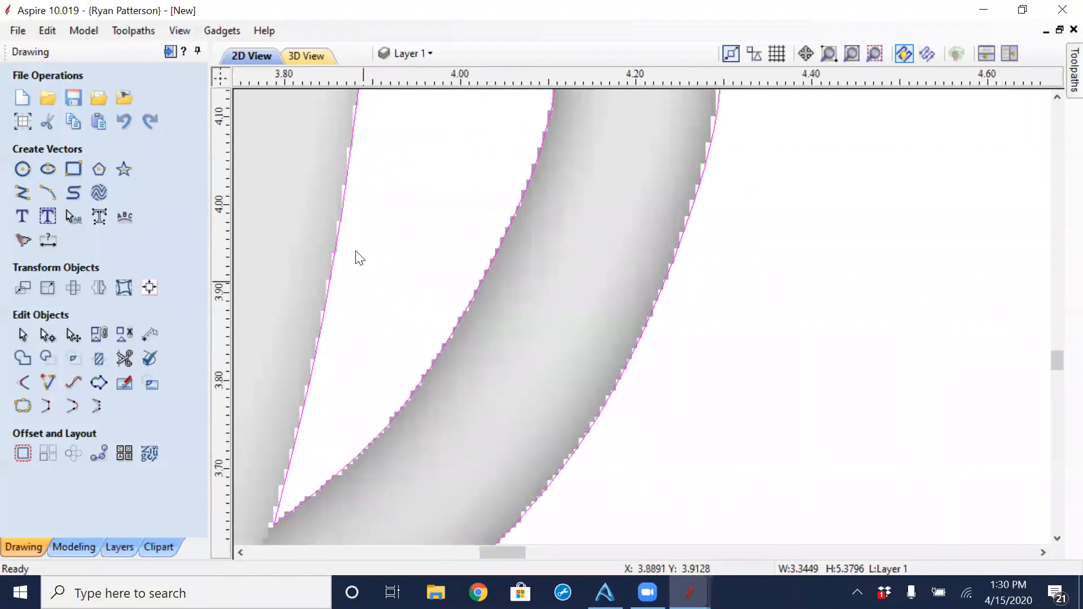
{"action": "scroll", "coordinate": [360, 241], "scroll_direction": "down", "scroll_amount": 3}
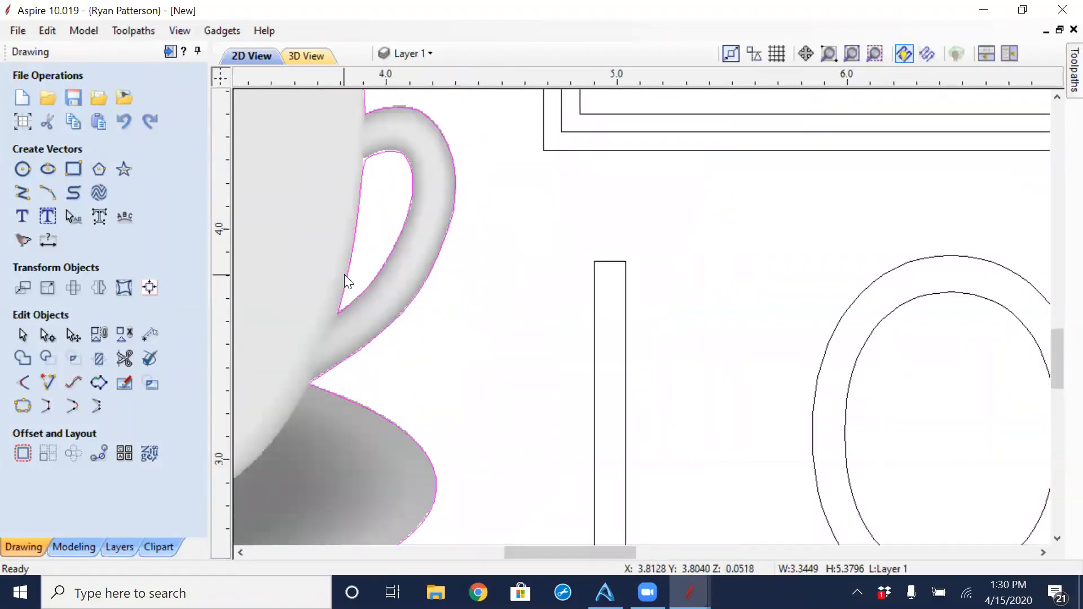
{"action": "scroll", "coordinate": [363, 267], "scroll_direction": "down", "scroll_amount": 4}
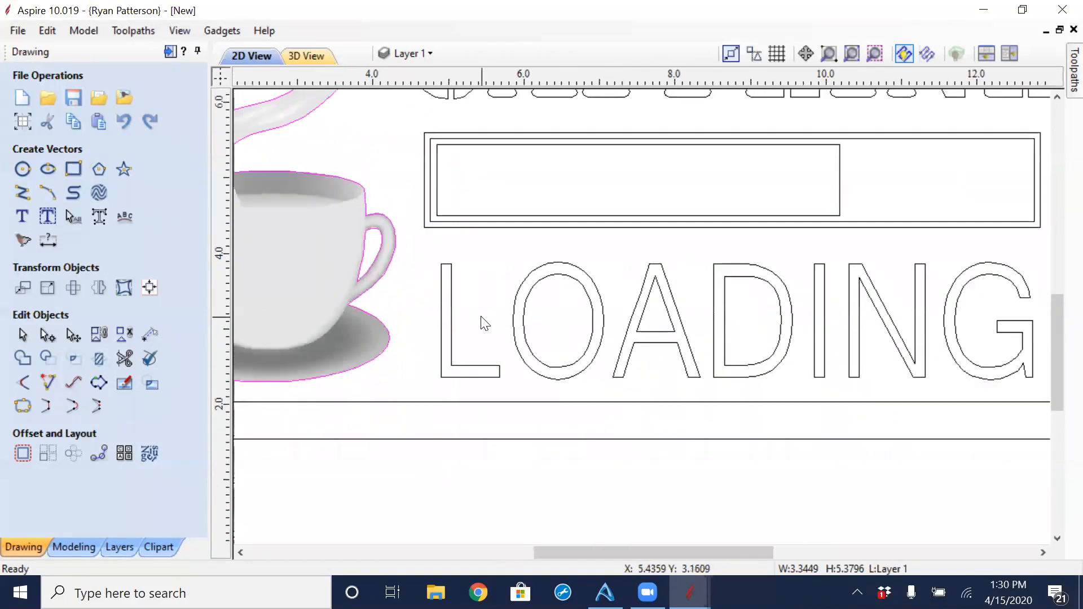
{"action": "scroll", "coordinate": [679, 358], "scroll_direction": "up", "scroll_amount": 2}
{"action": "middle_click_drag", "start_coordinate": [679, 358], "coordinate": [684, 424]}
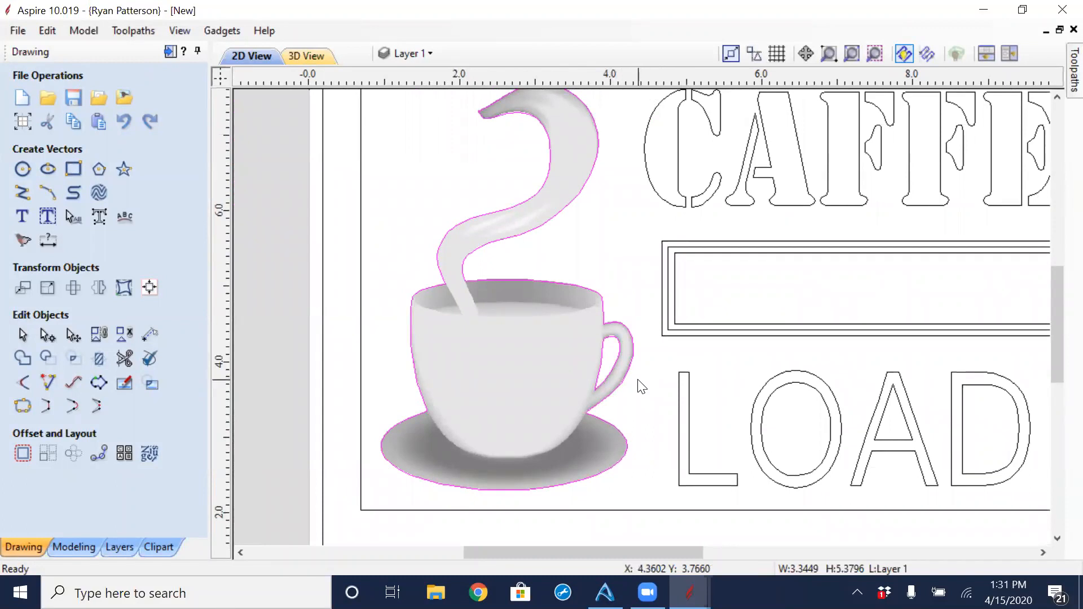
{"action": "scroll", "coordinate": [630, 354], "scroll_direction": "down", "scroll_amount": 1}
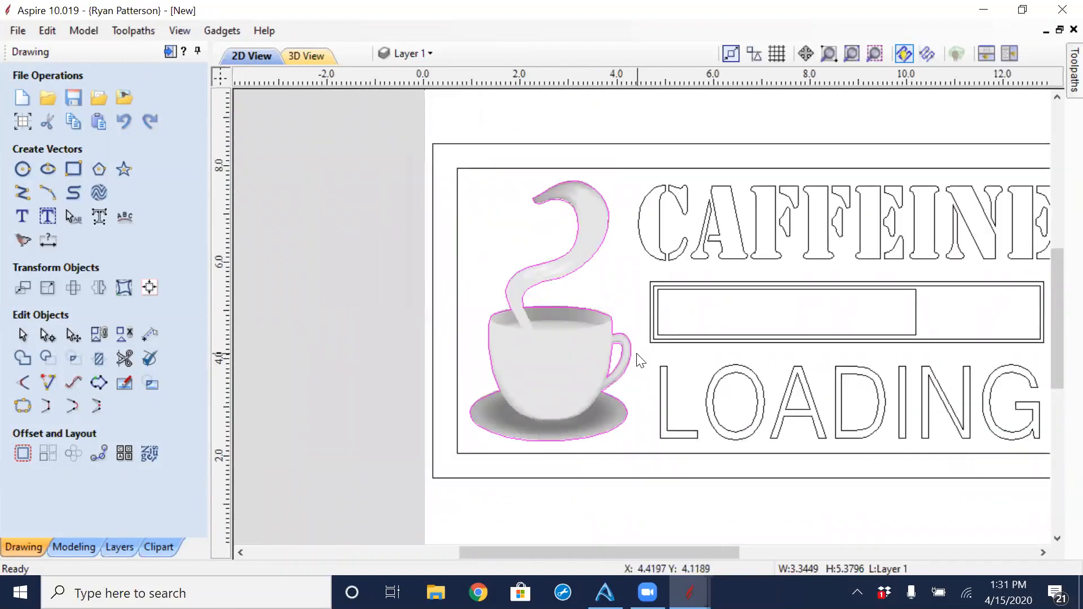
Select the coffee cup outline together with the inner border rectangle, and keep the toolpath operations displayed.
{"action": "left_click", "coordinate": [397, 252]}
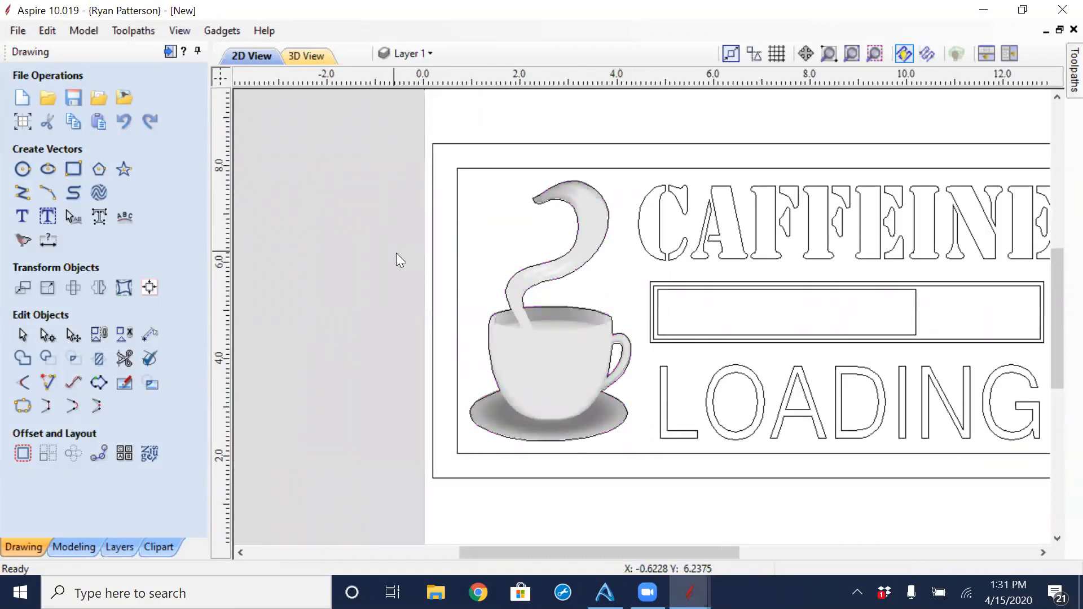
{"action": "left_click", "coordinate": [623, 360]}
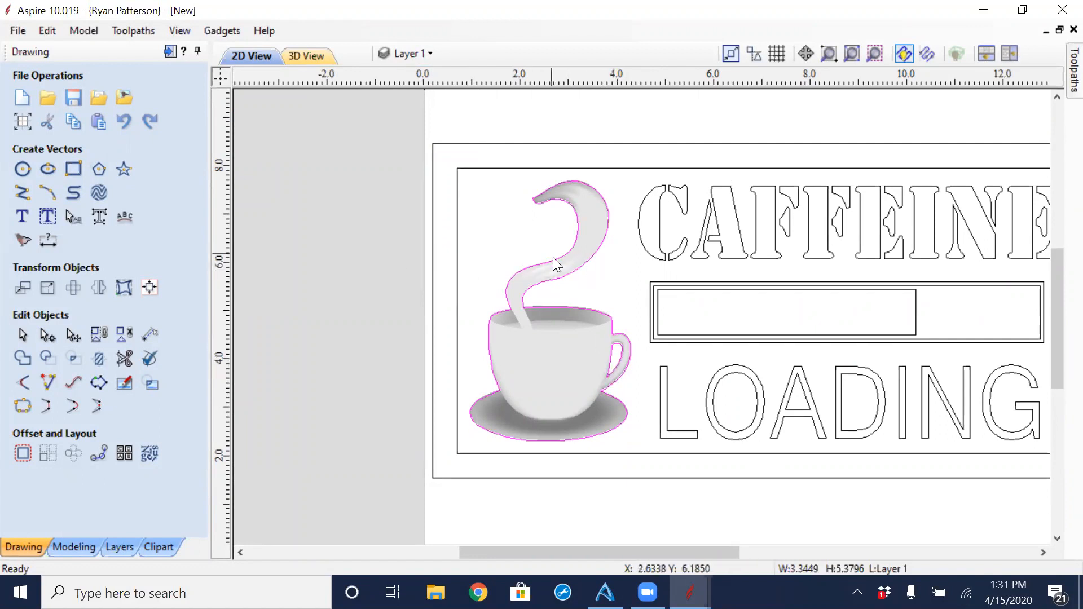
{"action": "scroll", "coordinate": [555, 265], "scroll_direction": "down", "scroll_amount": 3}
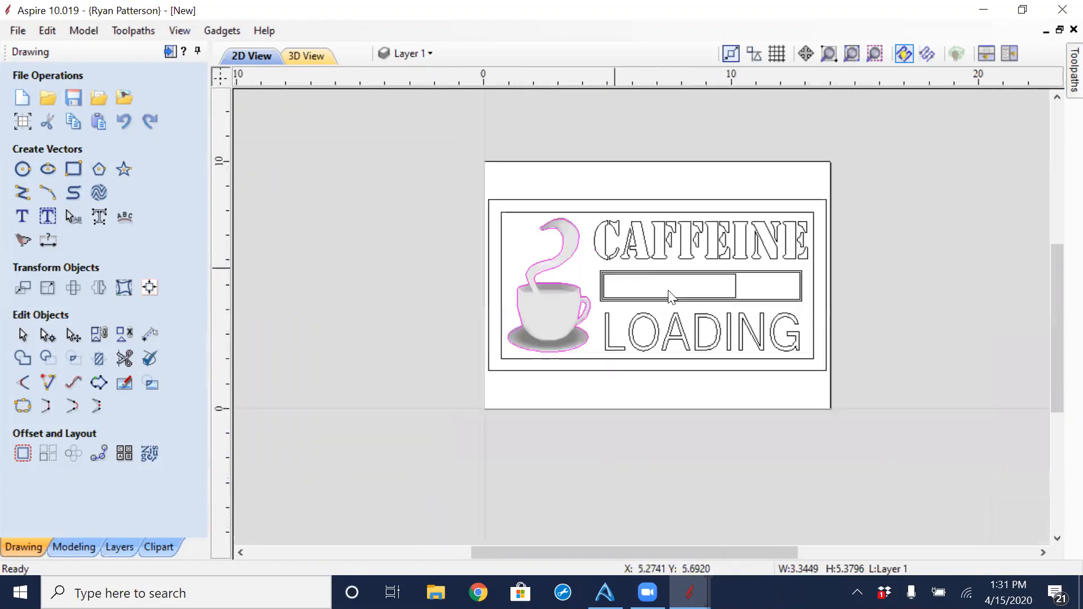
{"action": "middle_click_drag", "start_coordinate": [623, 304], "coordinate": [604, 298]}
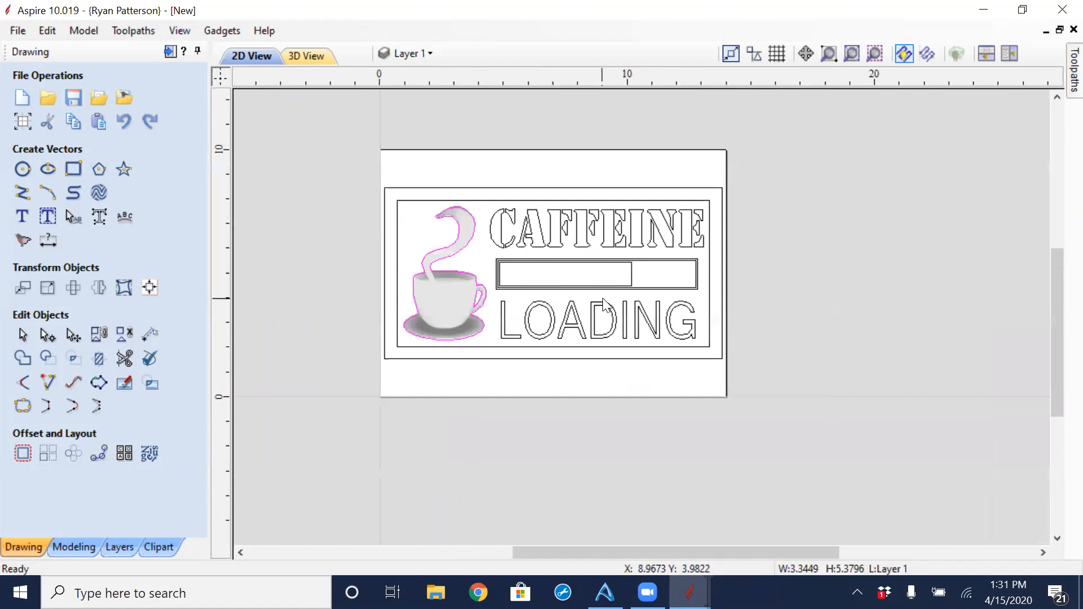
{"action": "left_click", "coordinate": [469, 347], "text": "shift"}
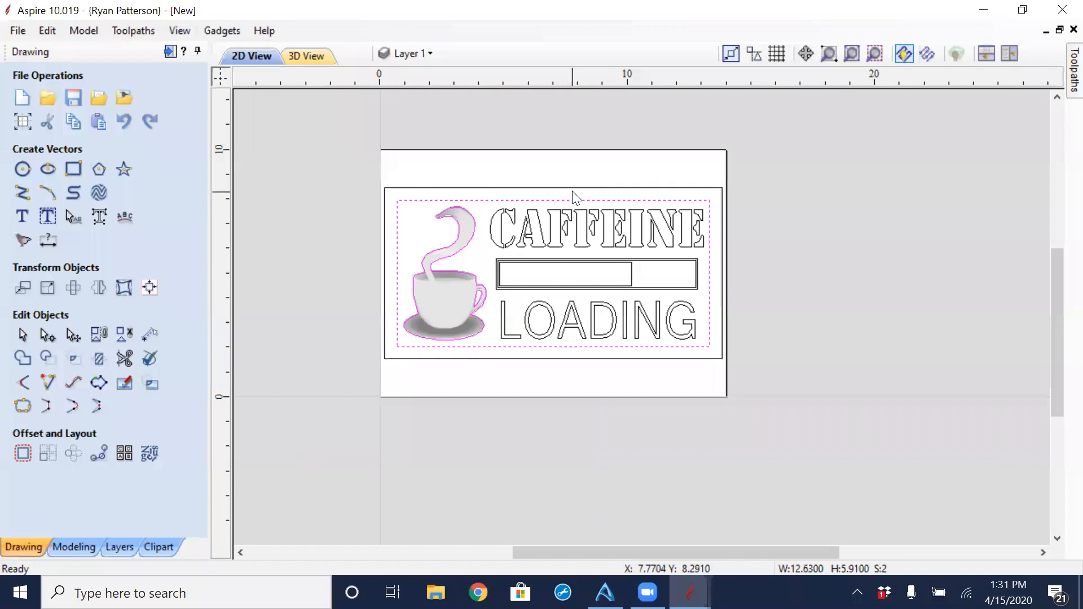
{"action": "mouse_move", "coordinate": [1071, 81]}
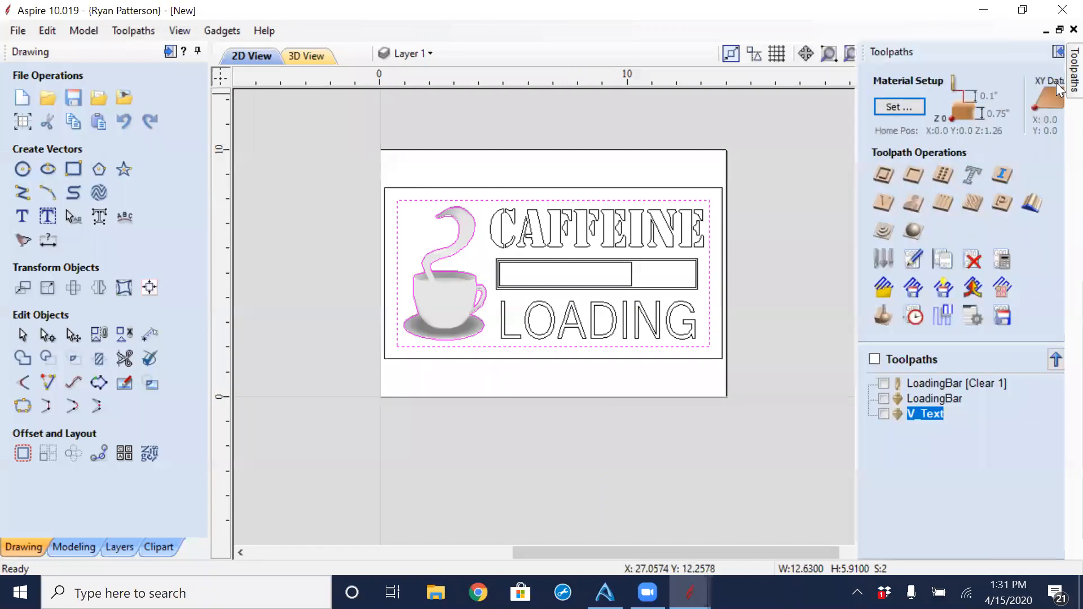
{"action": "left_click", "coordinate": [1055, 52]}
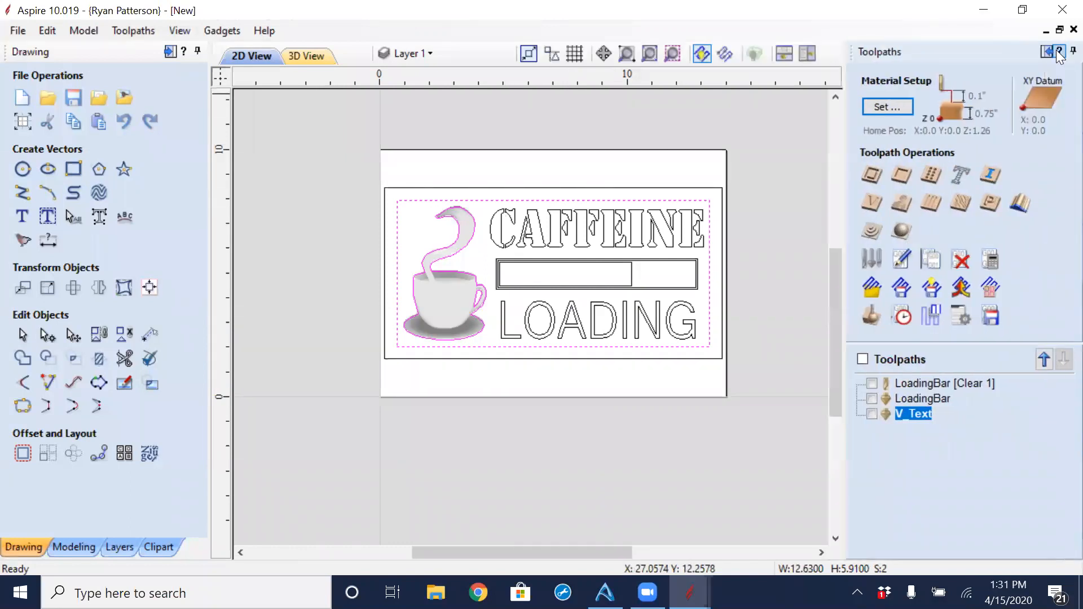
{"action": "left_click", "coordinate": [871, 175]}
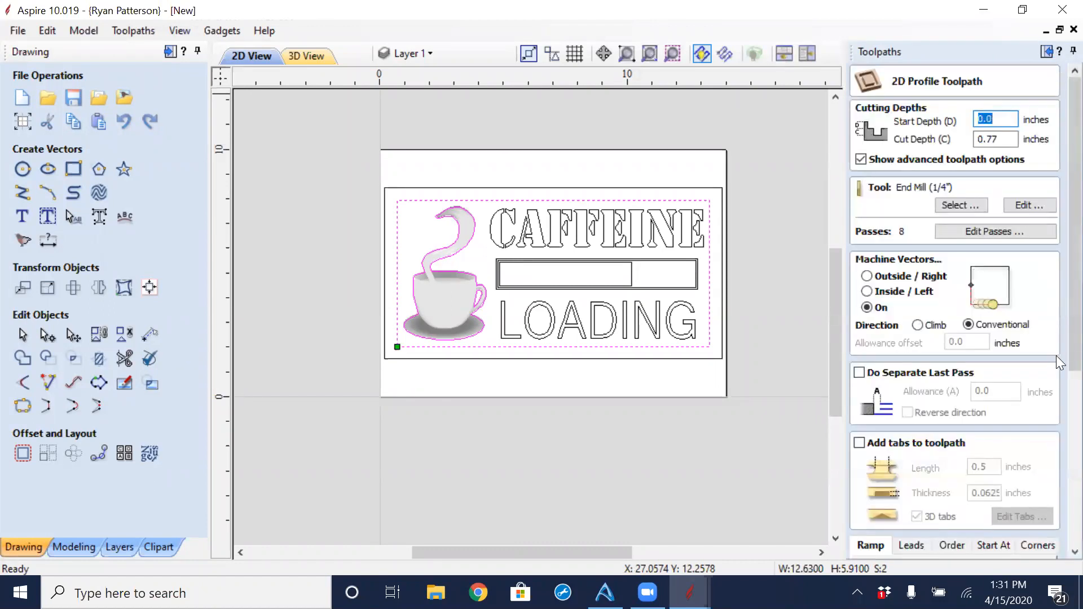
{"action": "scroll", "coordinate": [1056, 276], "scroll_direction": "down", "scroll_amount": 5}
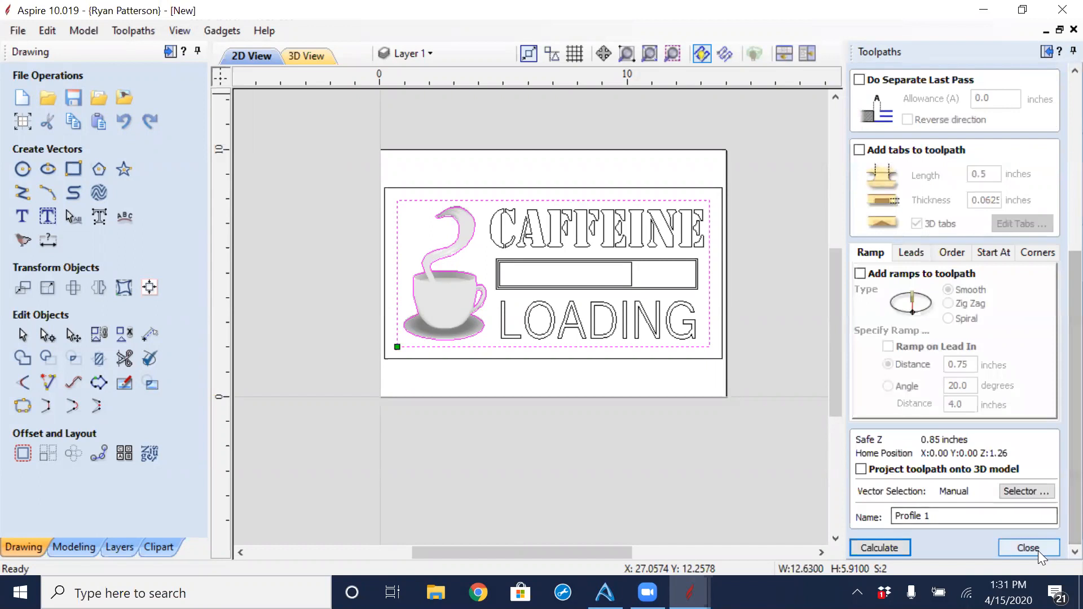
{"action": "left_click", "coordinate": [1037, 551]}
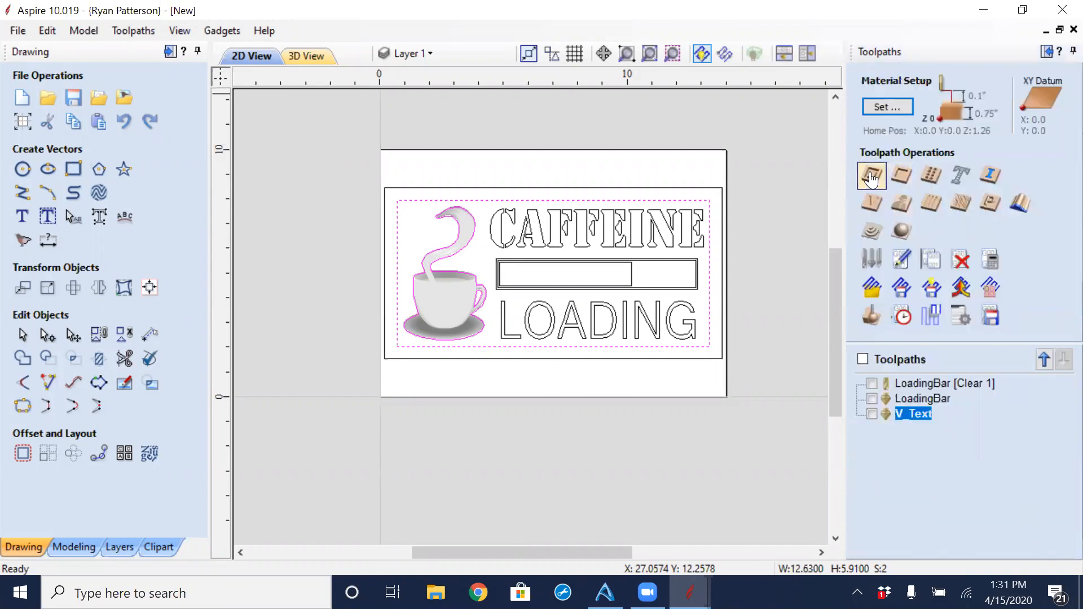
Start a pocket toolpath for the selected vectors and choose the imperial End Mill (1/4") as its tool.
{"action": "left_click", "coordinate": [902, 180]}
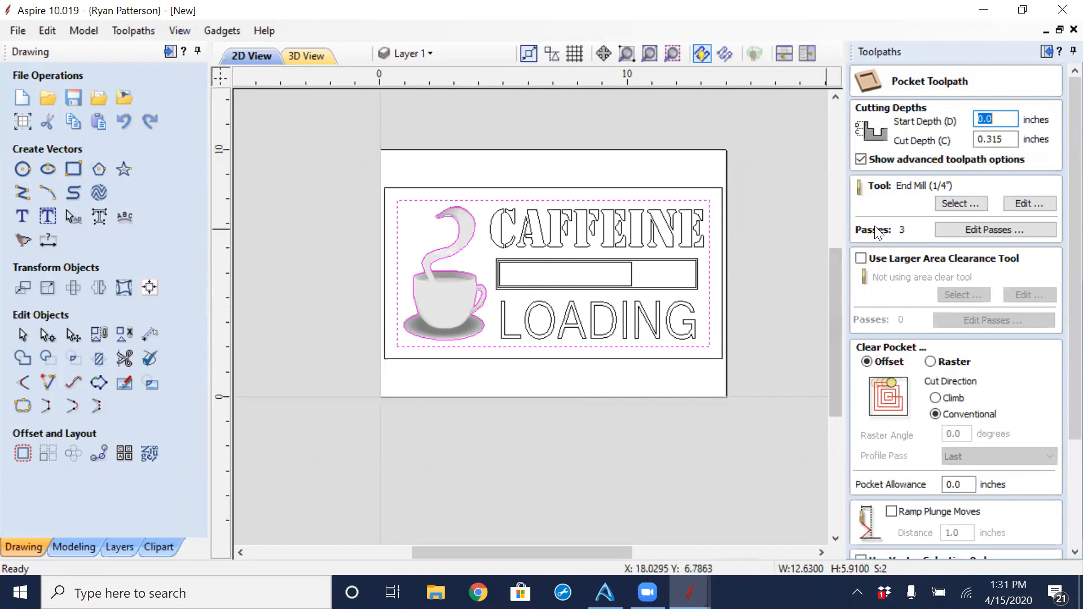
{"action": "left_click", "coordinate": [966, 204]}
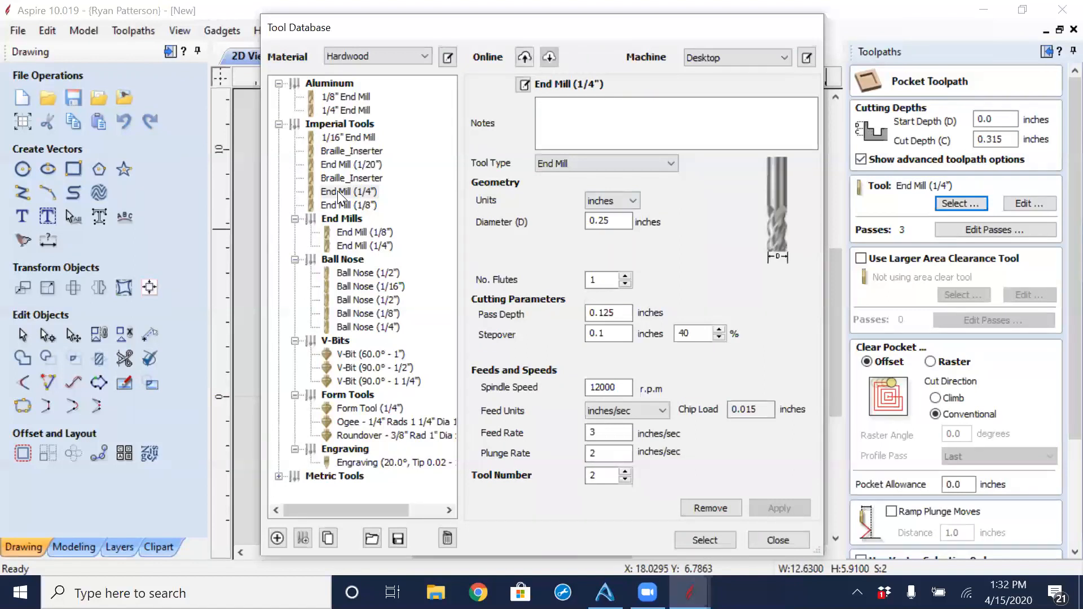
{"action": "left_click", "coordinate": [338, 191]}
{"action": "left_click", "coordinate": [723, 540]}
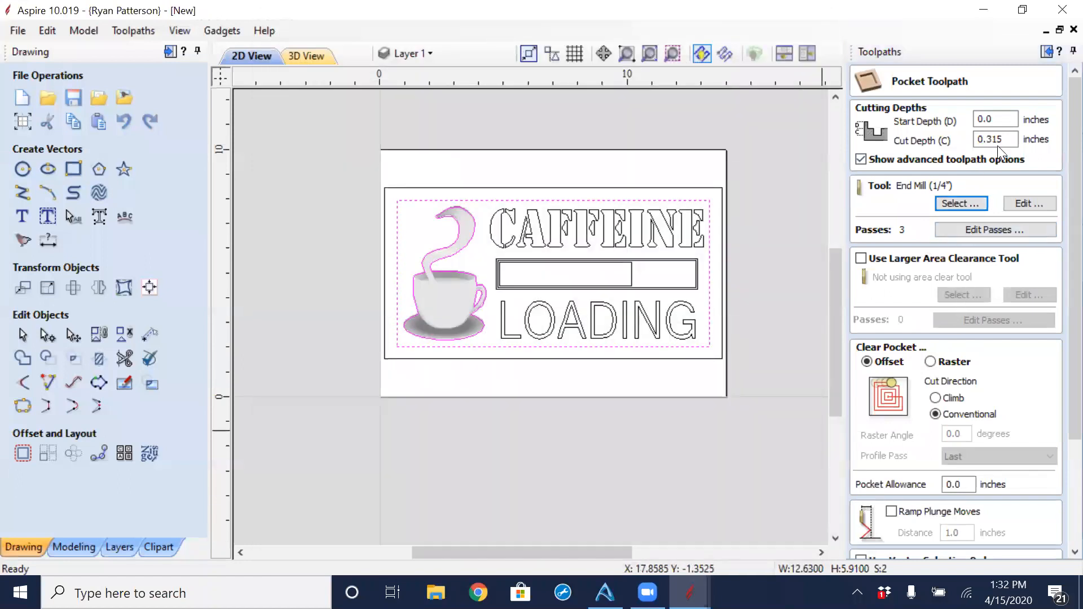
Calculate the pocket toolpath between the inner border and the cup outline, and preview all toolpaths.
{"action": "left_click_drag", "start_coordinate": [1008, 140], "coordinate": [957, 149]}
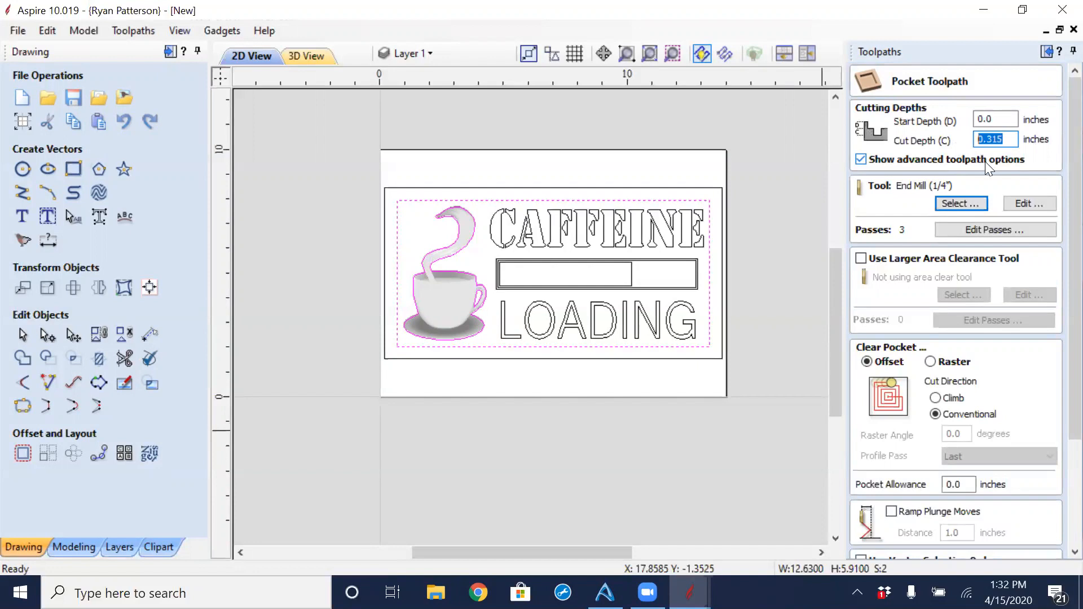
{"action": "scroll", "coordinate": [989, 160], "scroll_direction": "down", "scroll_amount": 1}
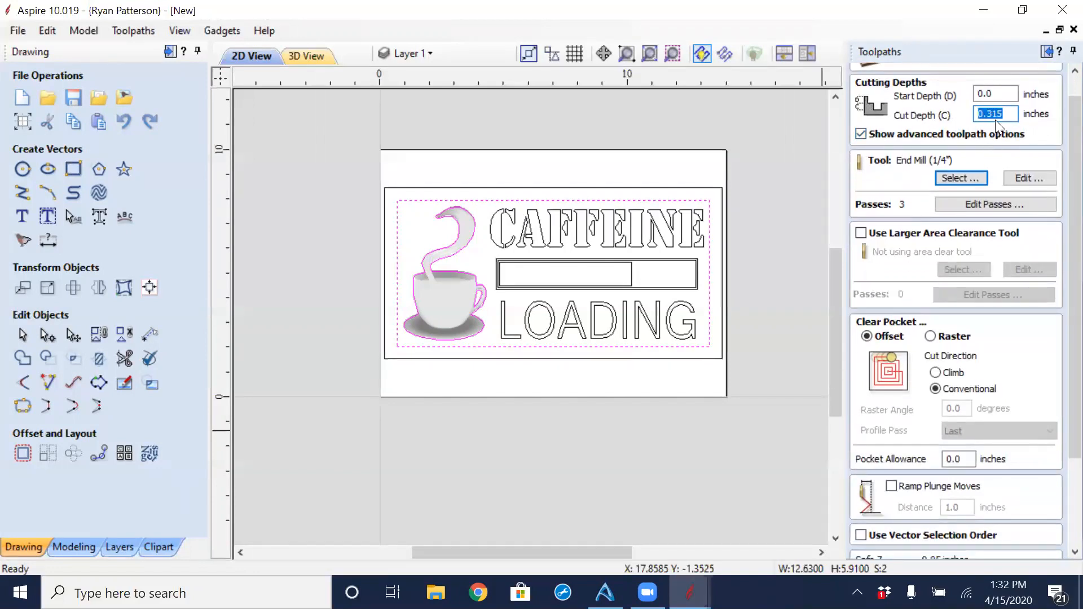
{"action": "scroll", "coordinate": [998, 144], "scroll_direction": "down", "scroll_amount": 1}
{"action": "scroll", "coordinate": [999, 145], "scroll_direction": "up", "scroll_amount": 2}
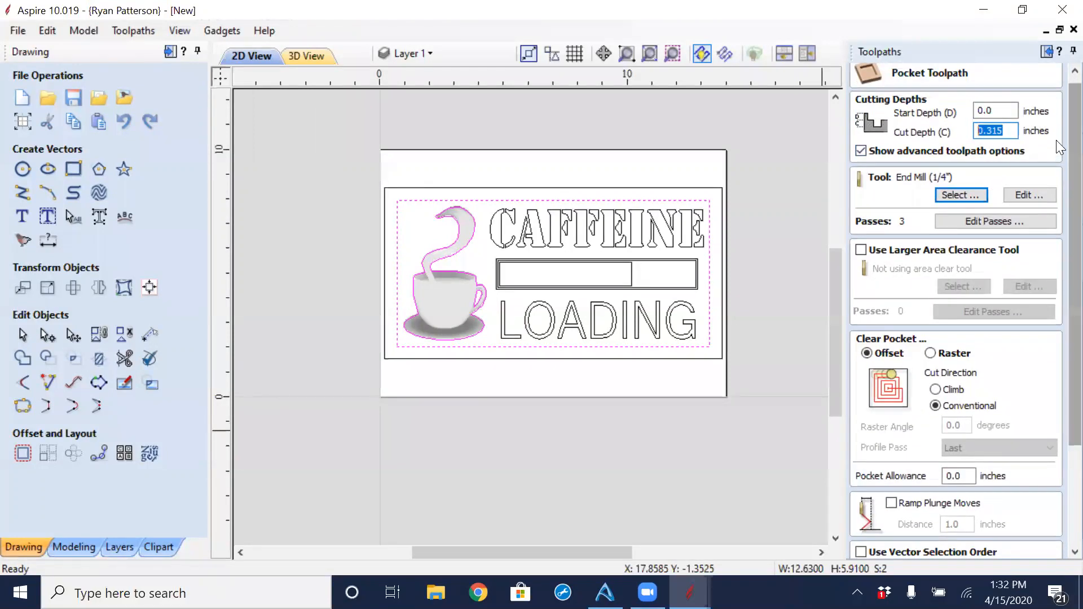
{"action": "scroll", "coordinate": [1056, 229], "scroll_direction": "down", "scroll_amount": 5}
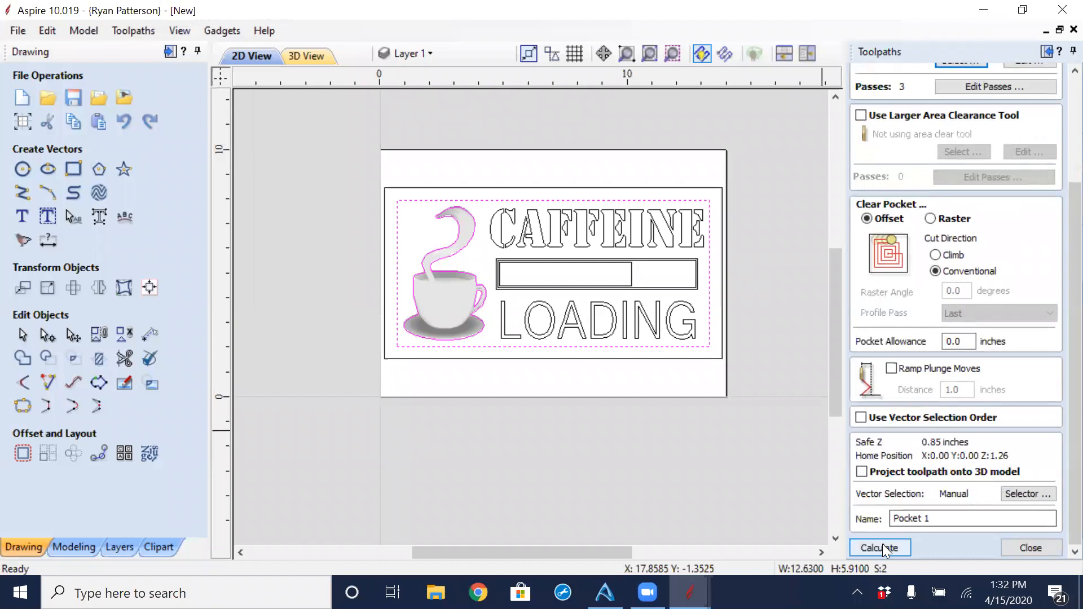
{"action": "left_click", "coordinate": [882, 546]}
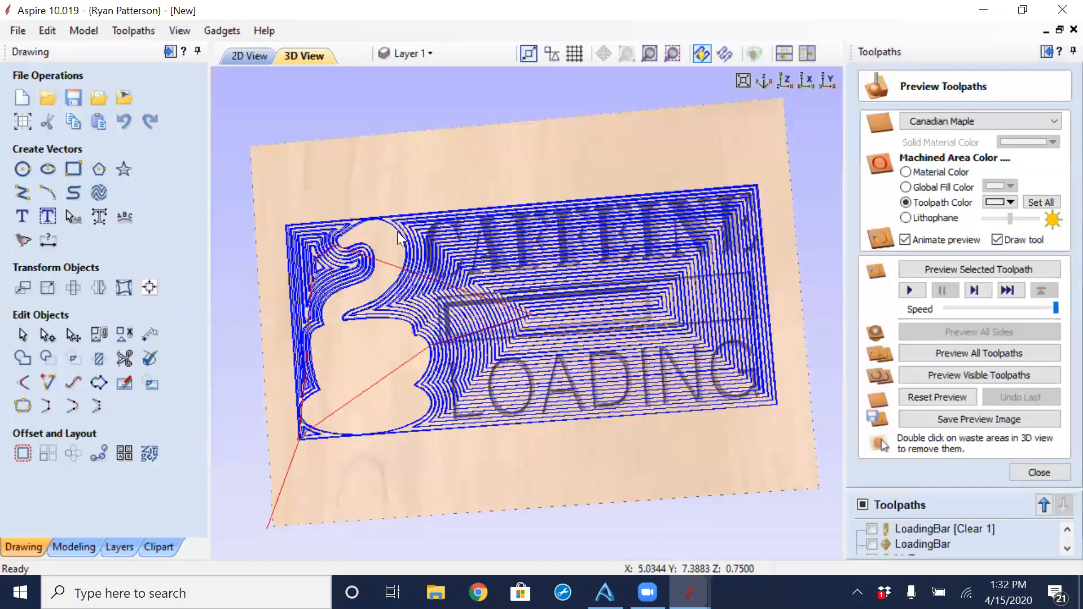
{"action": "left_click", "coordinate": [936, 359]}
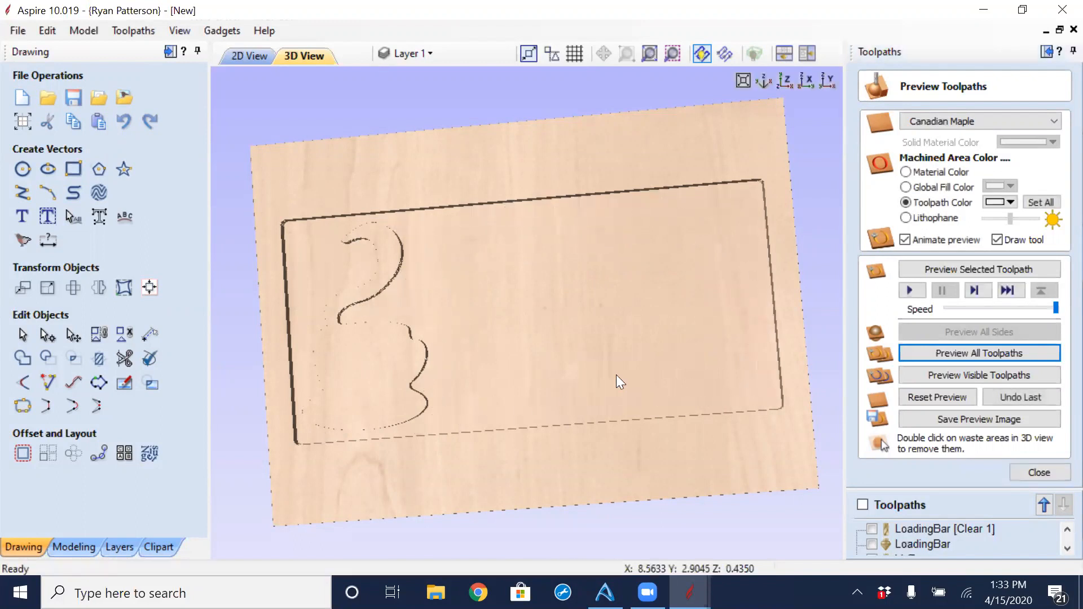
{"action": "left_click", "coordinate": [1034, 479]}
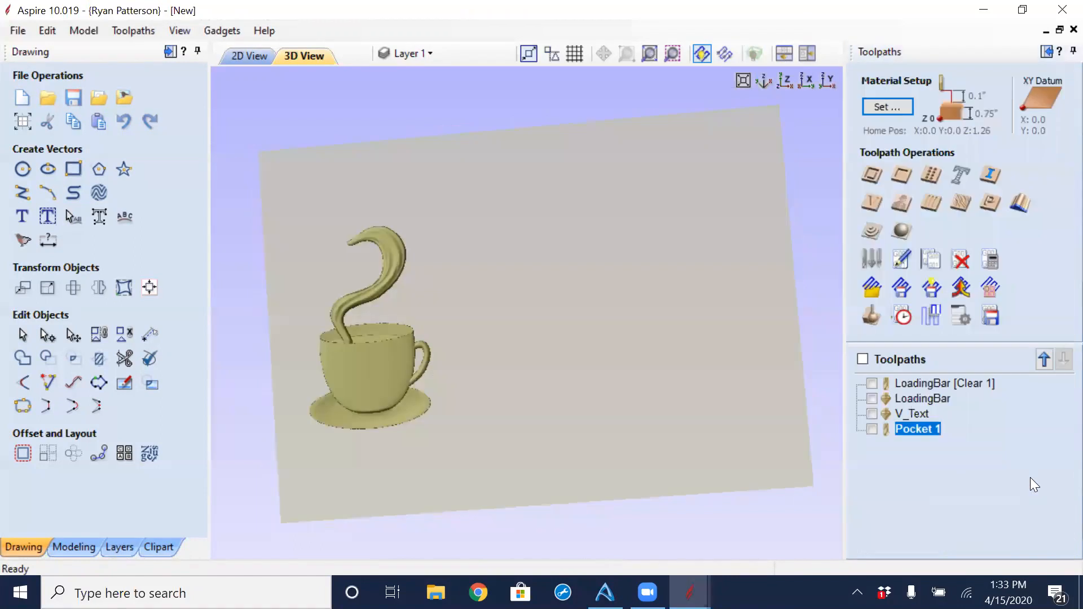
In the material setup, raise the model to the material surface with a gap above the model of 0.0 inches.
{"action": "left_click", "coordinate": [887, 106]}
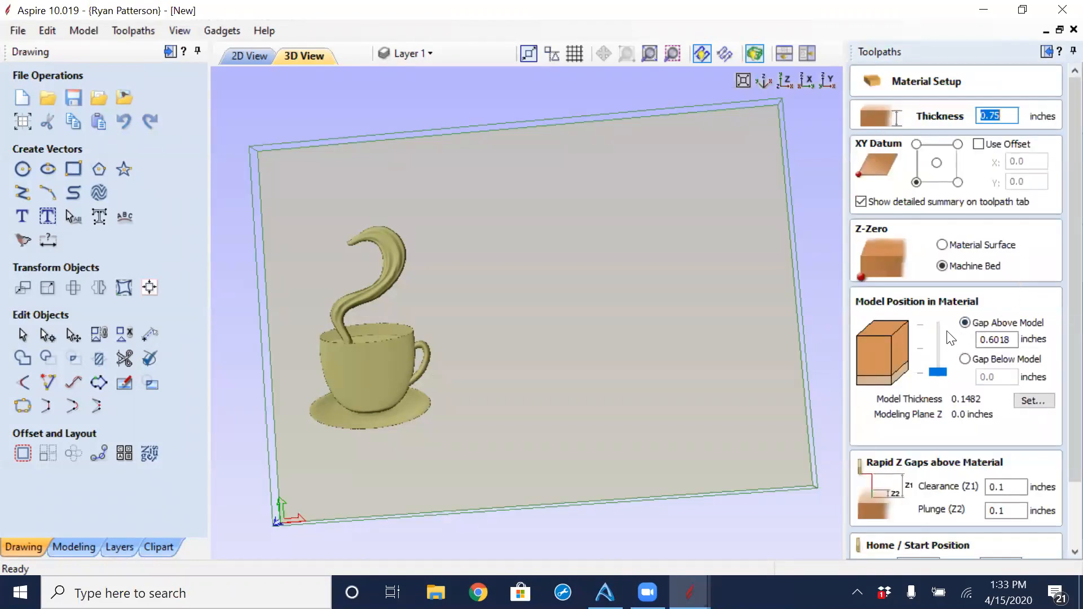
{"action": "mouse_move", "coordinate": [937, 372]}
{"action": "left_mouse_down"}
{"action": "mouse_move", "coordinate": [936, 320]}
{"action": "mouse_move", "coordinate": [940, 353]}
{"action": "left_mouse_up"}
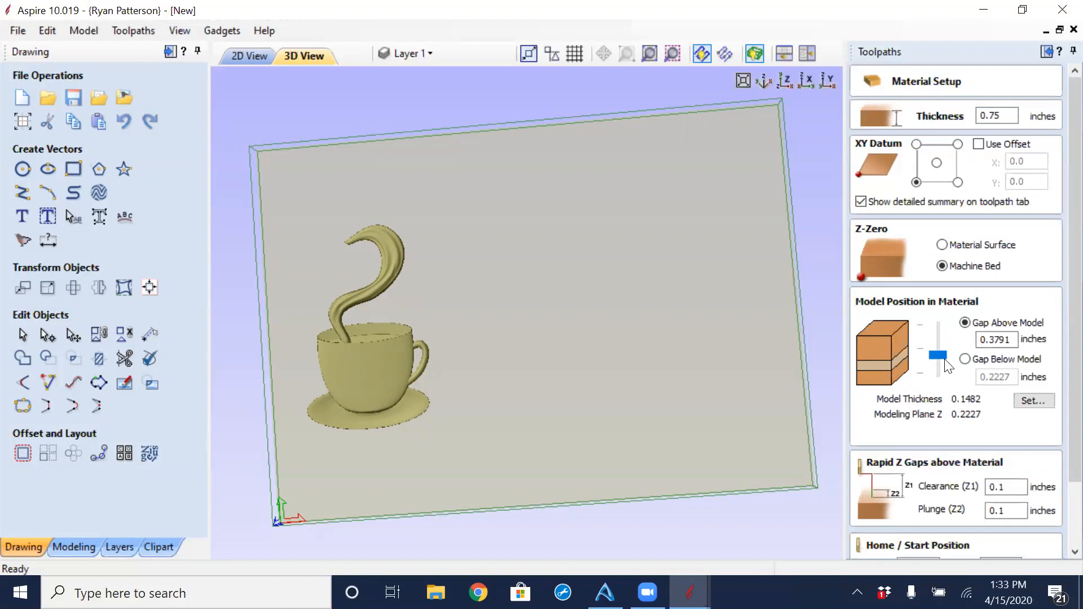
{"action": "left_click_drag", "start_coordinate": [939, 353], "coordinate": [932, 328]}
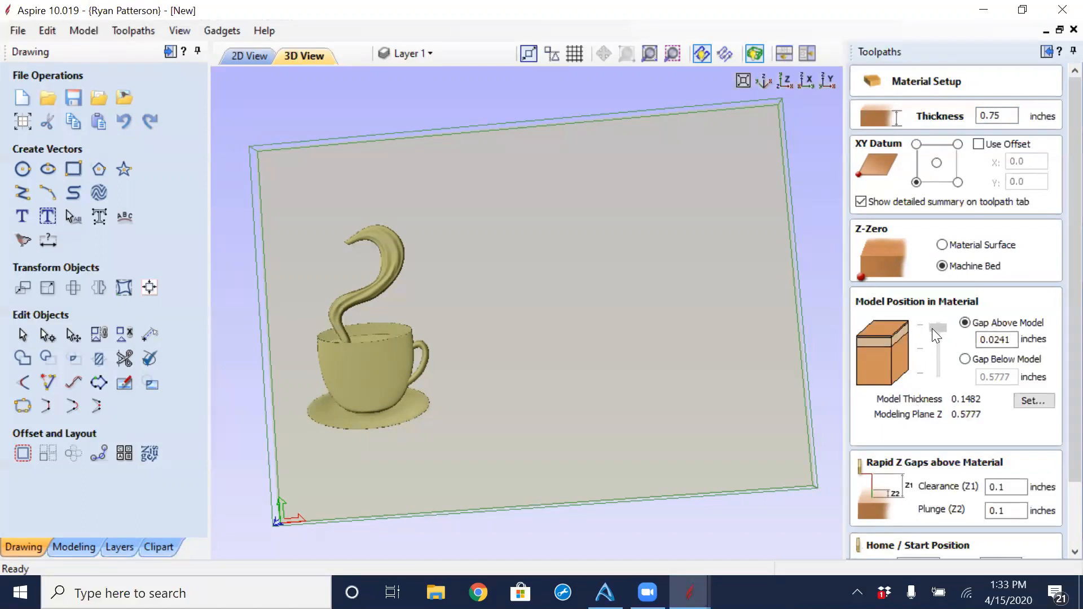
{"action": "double_click", "coordinate": [1001, 340]}
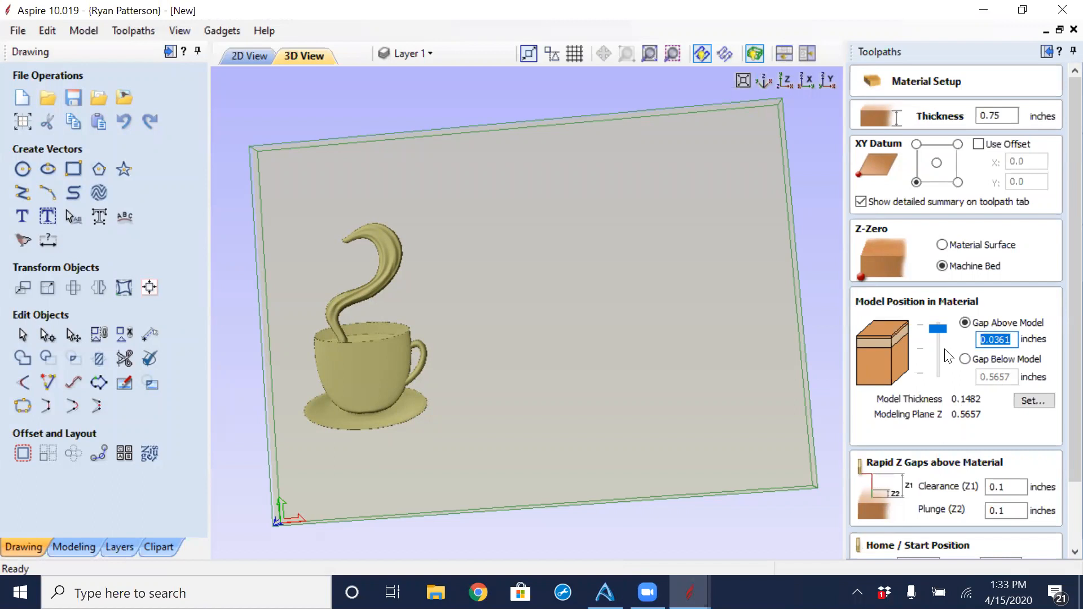
{"action": "type", "text": ".05"}
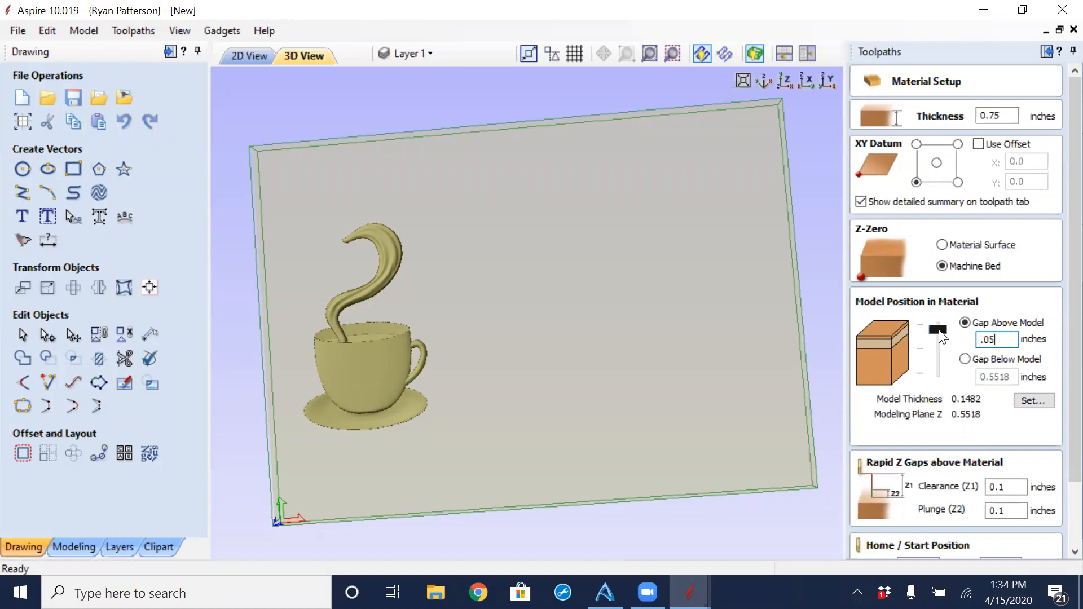
{"action": "left_click_drag", "start_coordinate": [942, 337], "coordinate": [938, 329]}
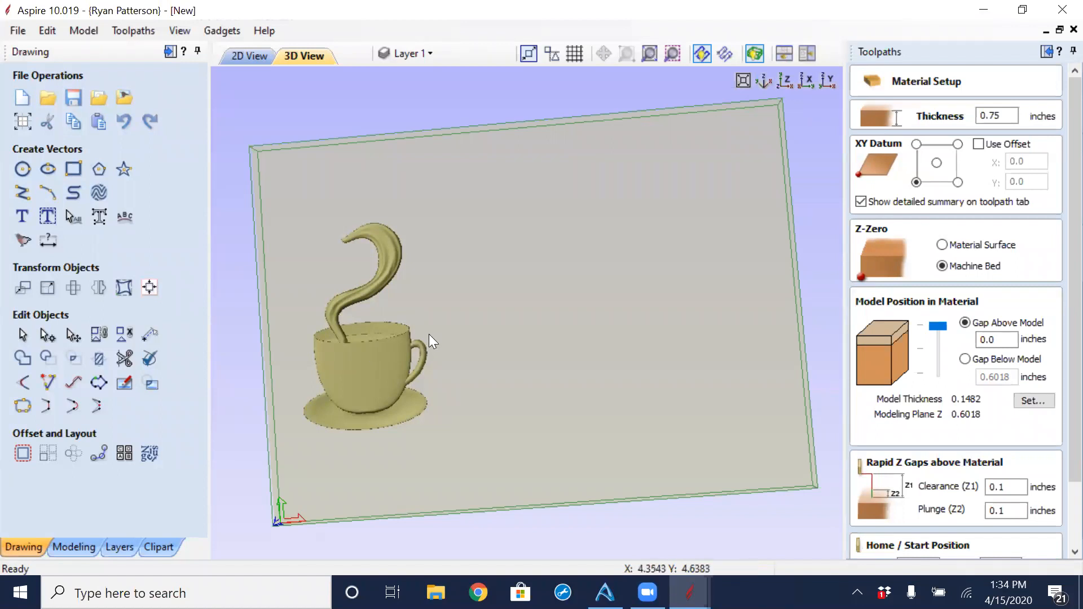
Position the model in the material with a gap above the model of 0.05 inches, and accept the material setup.
{"action": "mouse_move", "coordinate": [941, 328]}
{"action": "left_mouse_down"}
{"action": "mouse_move", "coordinate": [948, 341]}
{"action": "mouse_move", "coordinate": [940, 342]}
{"action": "left_mouse_up"}
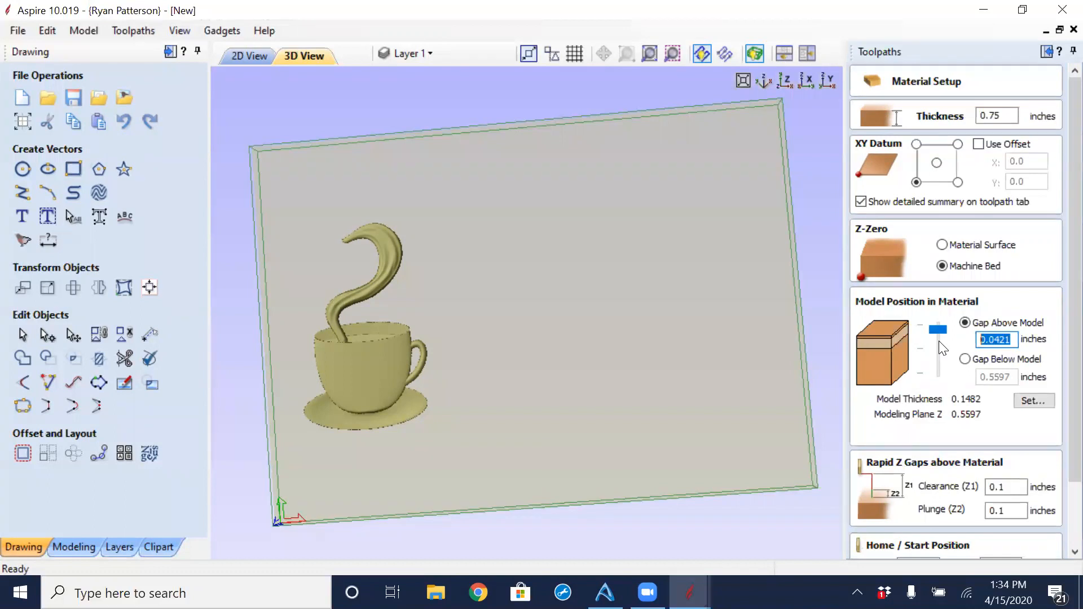
{"action": "type", "text": ".05"}
{"action": "scroll", "coordinate": [1055, 276], "scroll_direction": "down", "scroll_amount": 2}
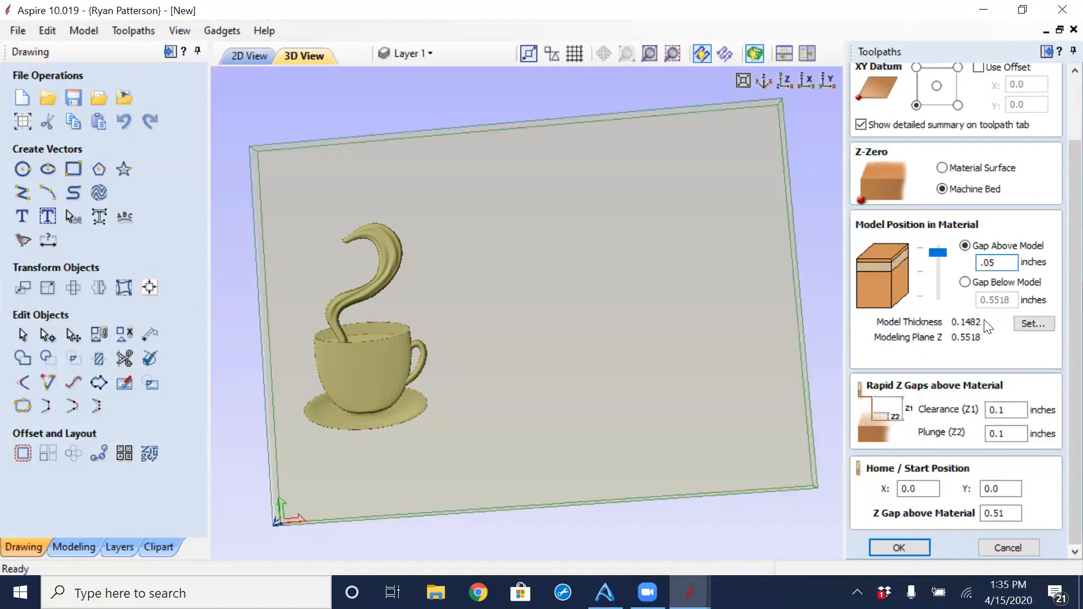
{"action": "left_click", "coordinate": [908, 546]}
{"action": "left_click", "coordinate": [520, 349]}
{"action": "left_click", "coordinate": [543, 312]}
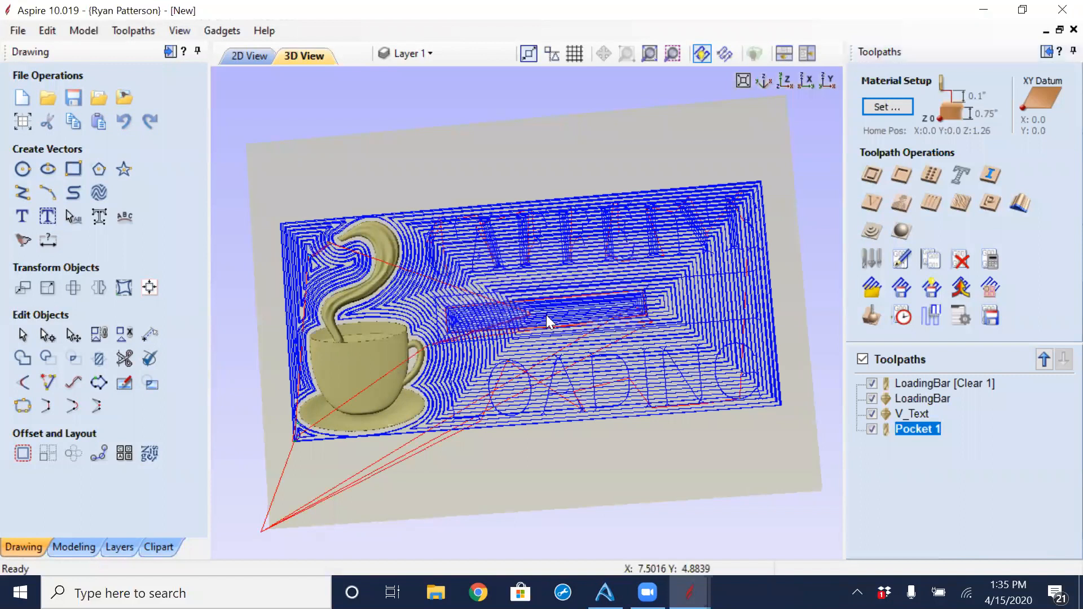
Edit the Pocket 1 toolpath and set its cut depth to the sum of .05 and .1482 inches.
{"action": "double_click", "coordinate": [913, 431]}
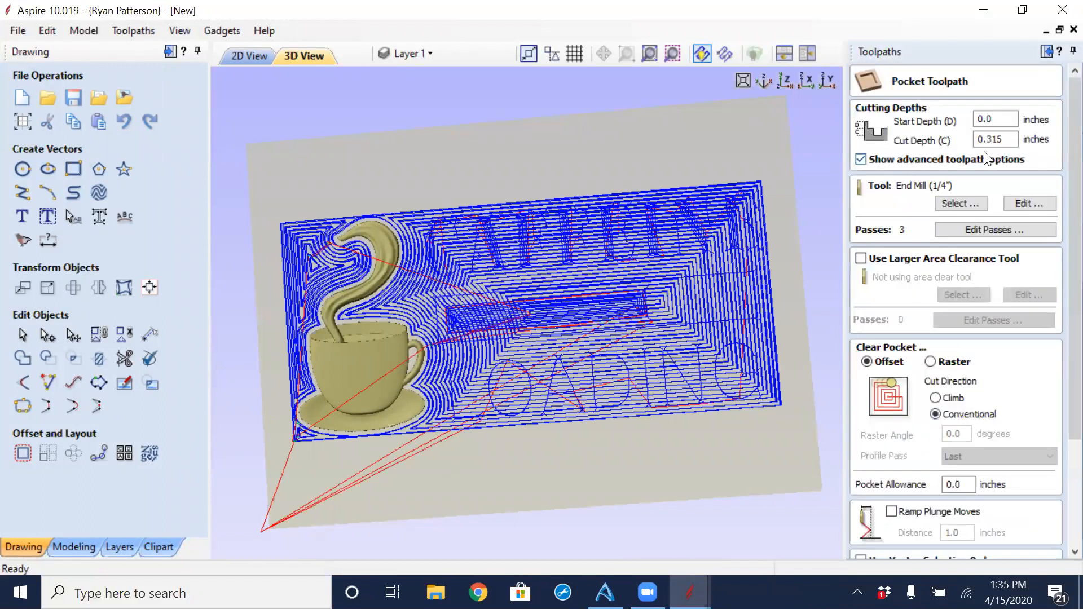
{"action": "left_click_drag", "start_coordinate": [1013, 143], "coordinate": [931, 158]}
{"action": "type", "text": ".05"}
{"action": "type", "text": "+"}
{"action": "type", "text": ".1482"}
{"action": "key", "text": "equal"}
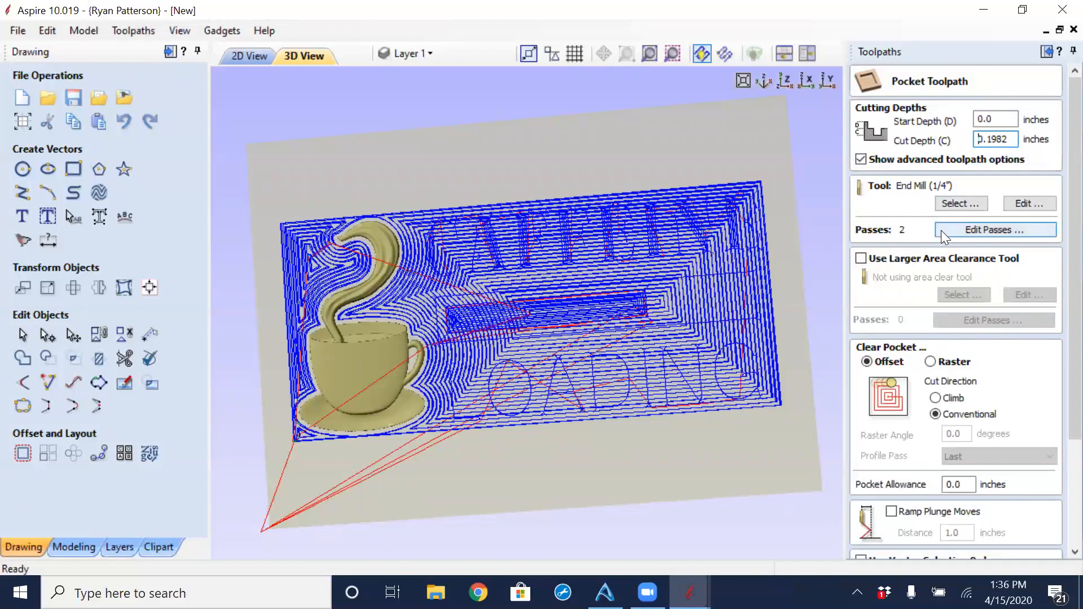
Change the End Mill (1/4") pass depth to .375 inches in the tool database and use that tool for the pocket.
{"action": "left_click", "coordinate": [944, 200]}
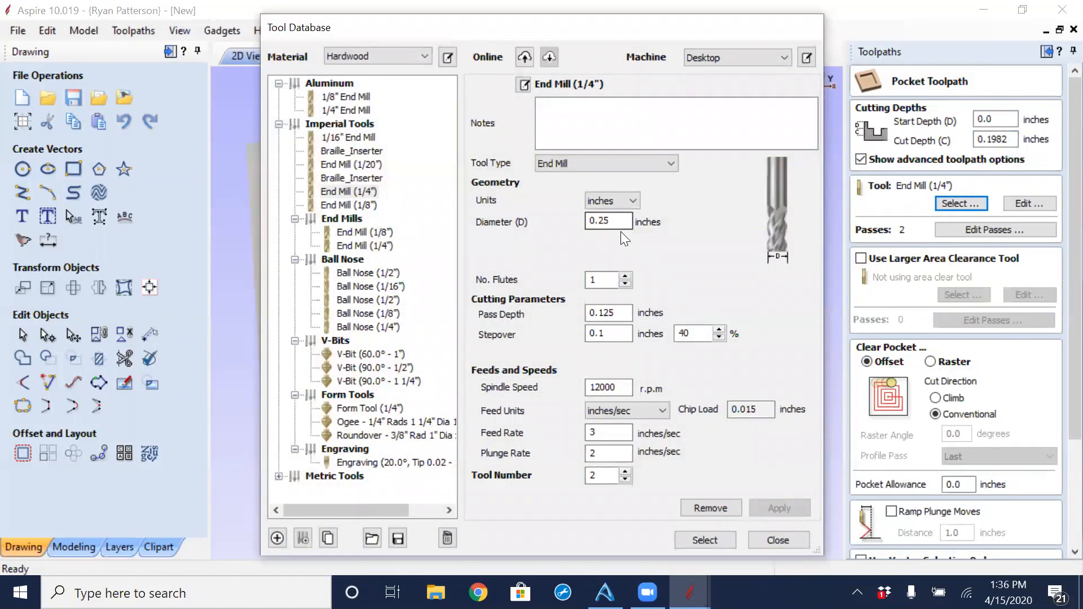
{"action": "double_click", "coordinate": [620, 312]}
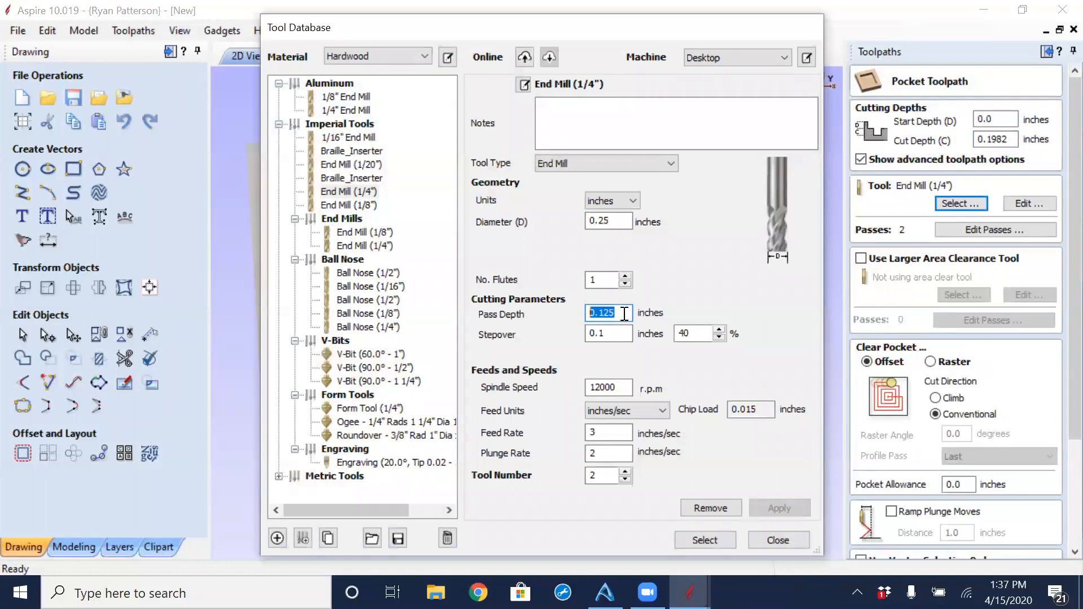
{"action": "type", "text": ".375"}
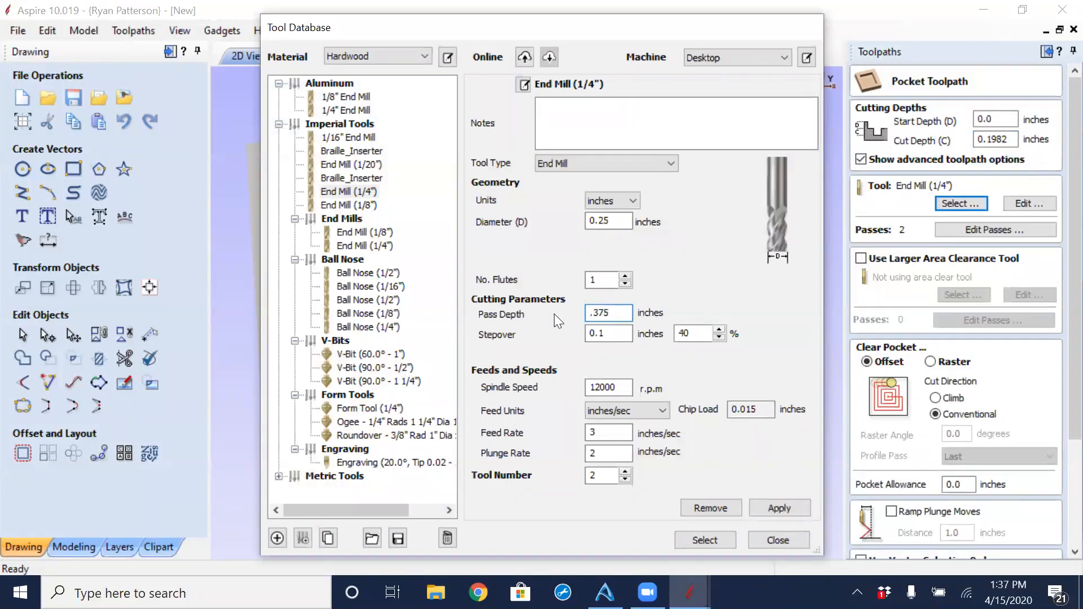
{"action": "left_click", "coordinate": [797, 508]}
{"action": "left_click", "coordinate": [716, 536]}
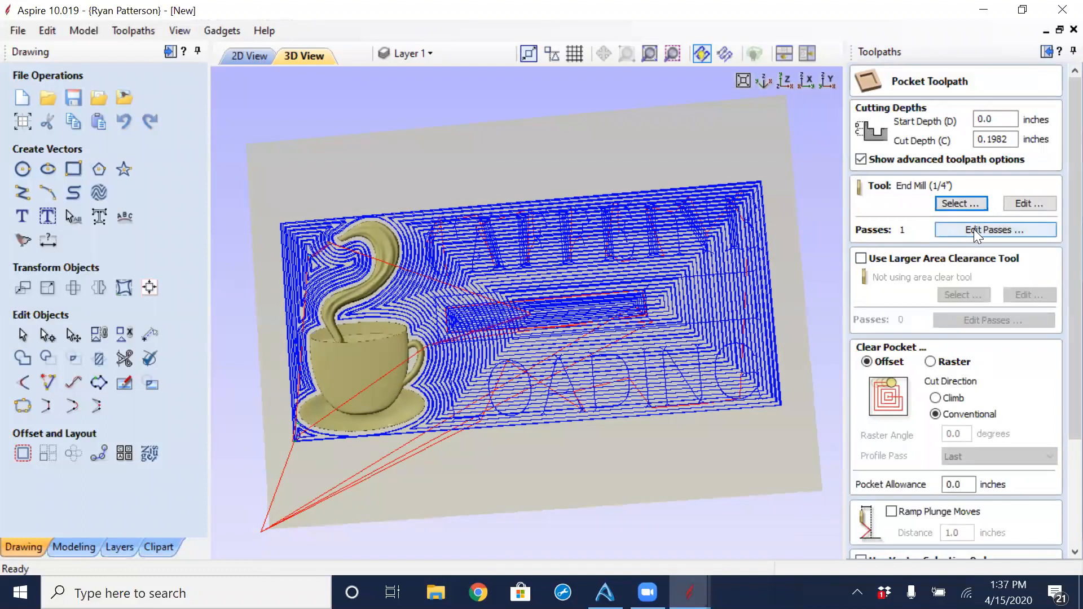
Review the pocket tool's pass depth and the toolpath's number of passes, leaving both dialogs without changes.
{"action": "left_click", "coordinate": [1025, 204]}
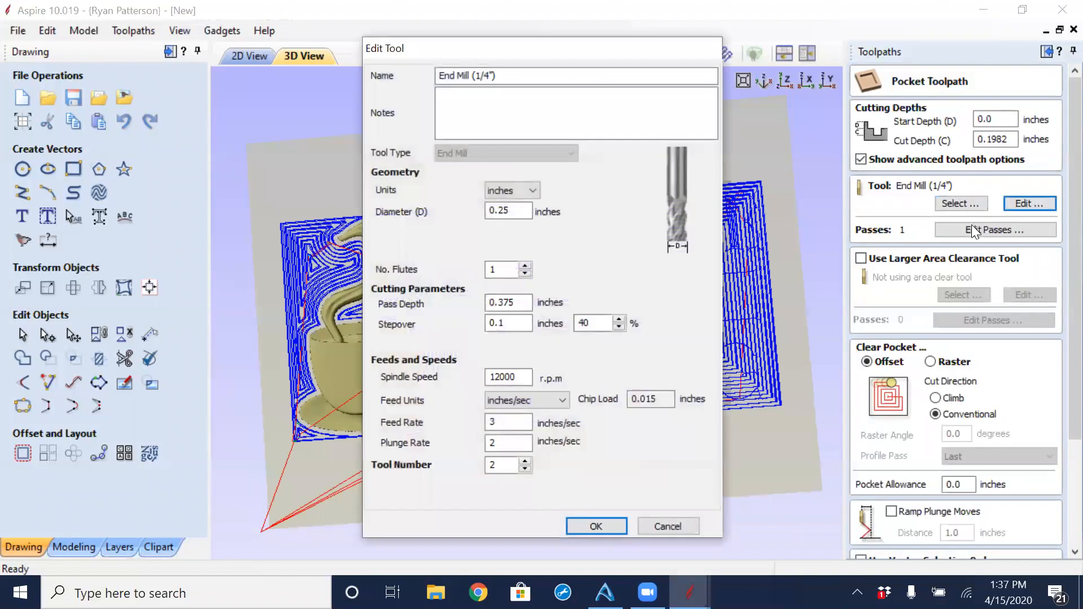
{"action": "left_click_drag", "start_coordinate": [516, 303], "coordinate": [478, 308]}
{"action": "left_click", "coordinate": [674, 521]}
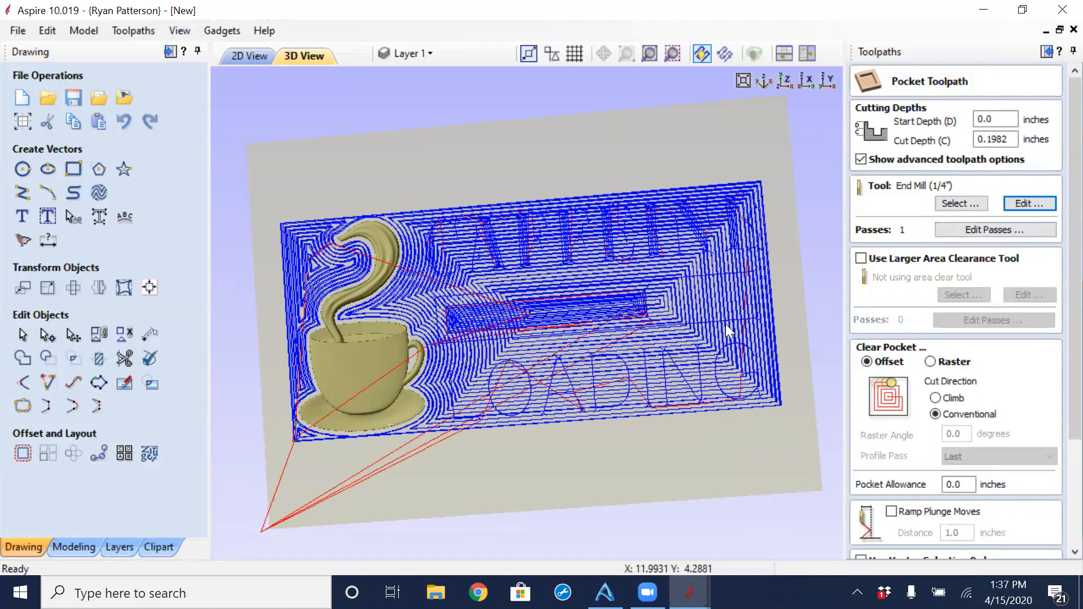
{"action": "left_click", "coordinate": [976, 229]}
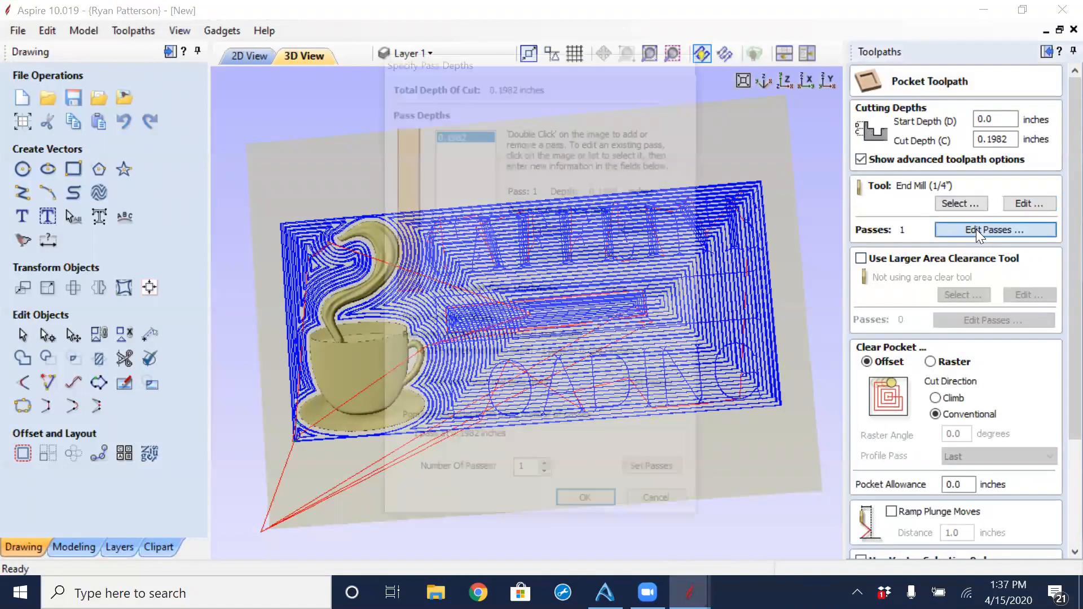
{"action": "double_click", "coordinate": [531, 480]}
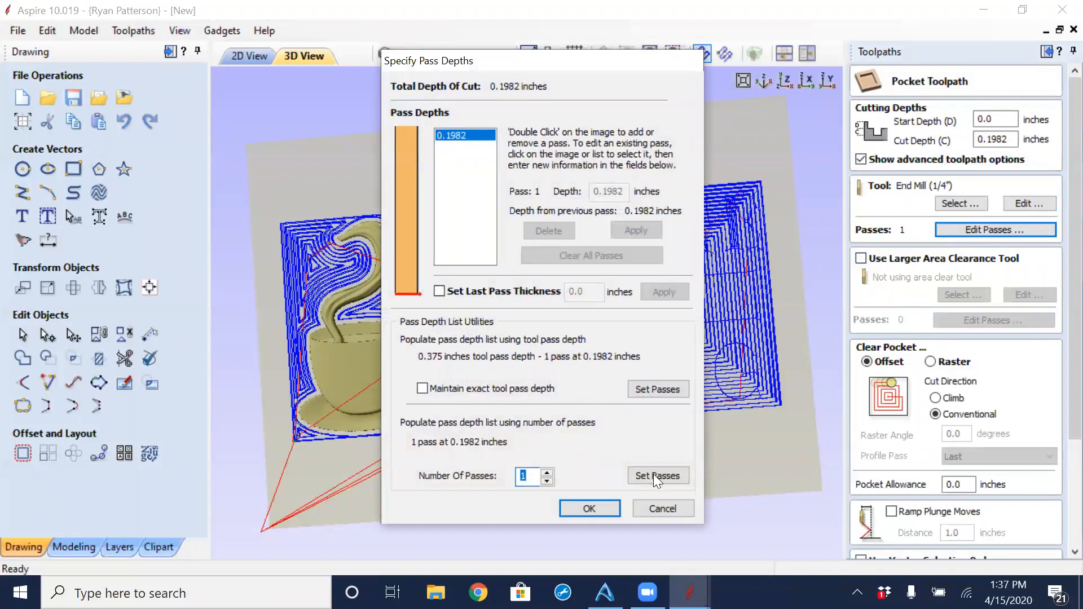
{"action": "left_click", "coordinate": [665, 508]}
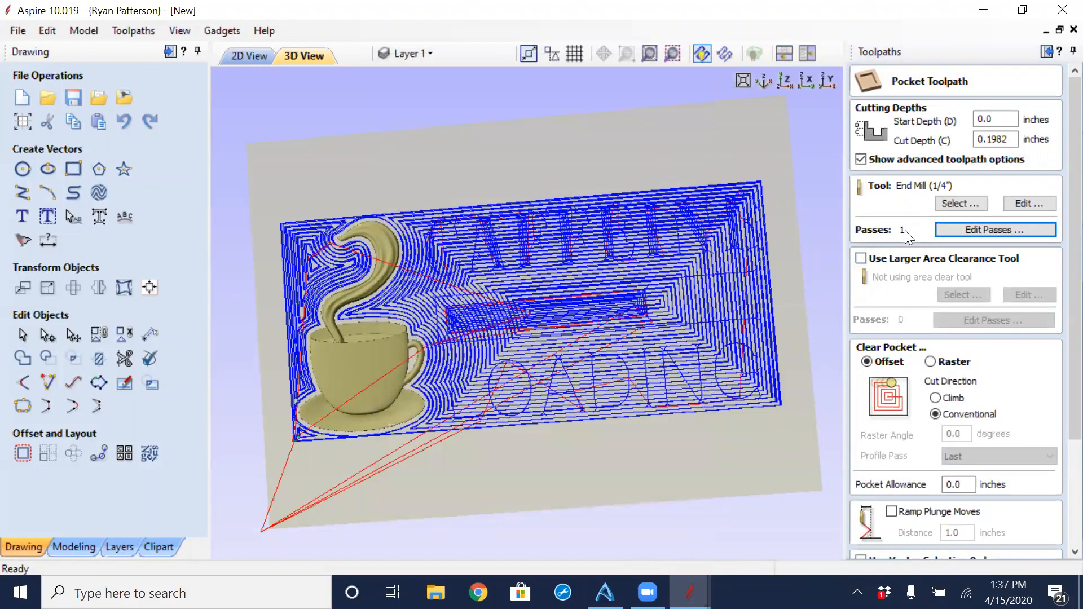
Switch the pocket clearing strategy to Raster and recalculate the Pocket 1 toolpath.
{"action": "scroll", "coordinate": [1056, 288], "scroll_direction": "down", "scroll_amount": 5}
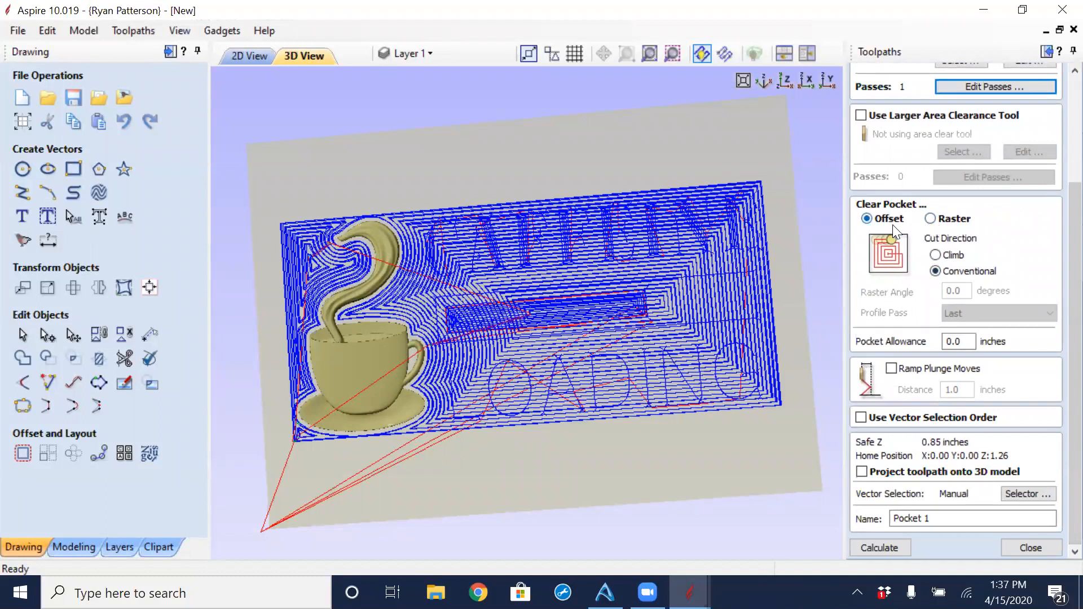
{"action": "left_click", "coordinate": [928, 219]}
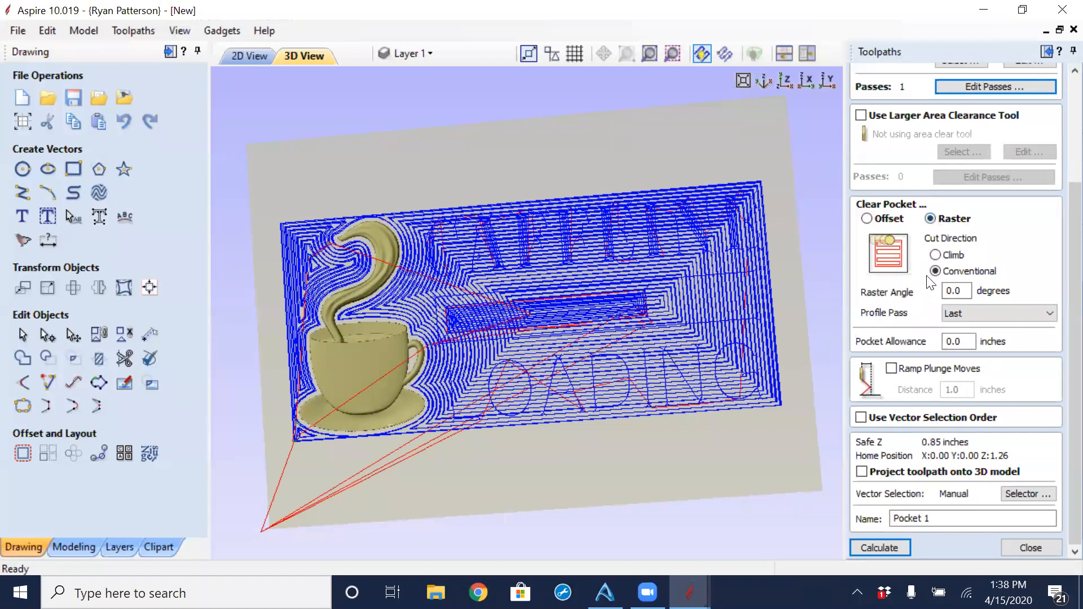
{"action": "left_click", "coordinate": [881, 547]}
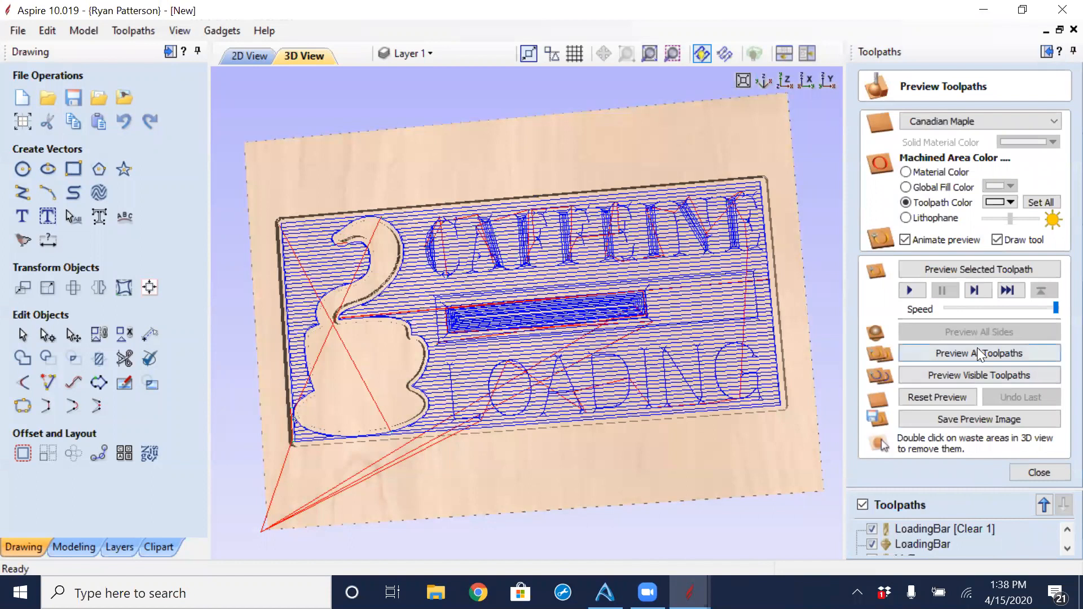
Reset the preview, simulate all toolpaths again, and inspect the carved sign from an angle.
{"action": "left_click", "coordinate": [956, 400]}
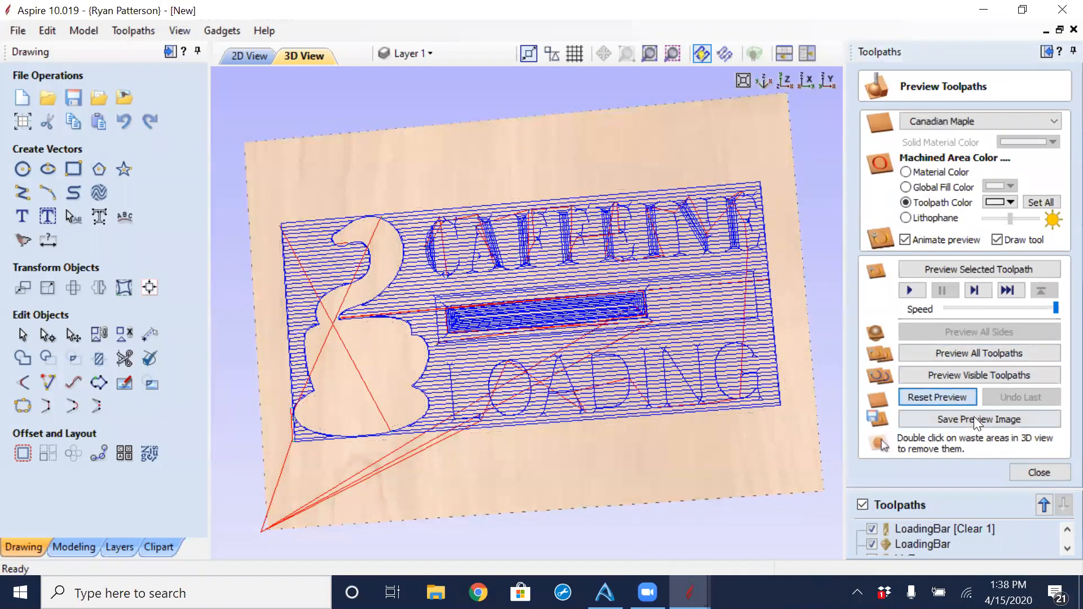
{"action": "left_click", "coordinate": [971, 359]}
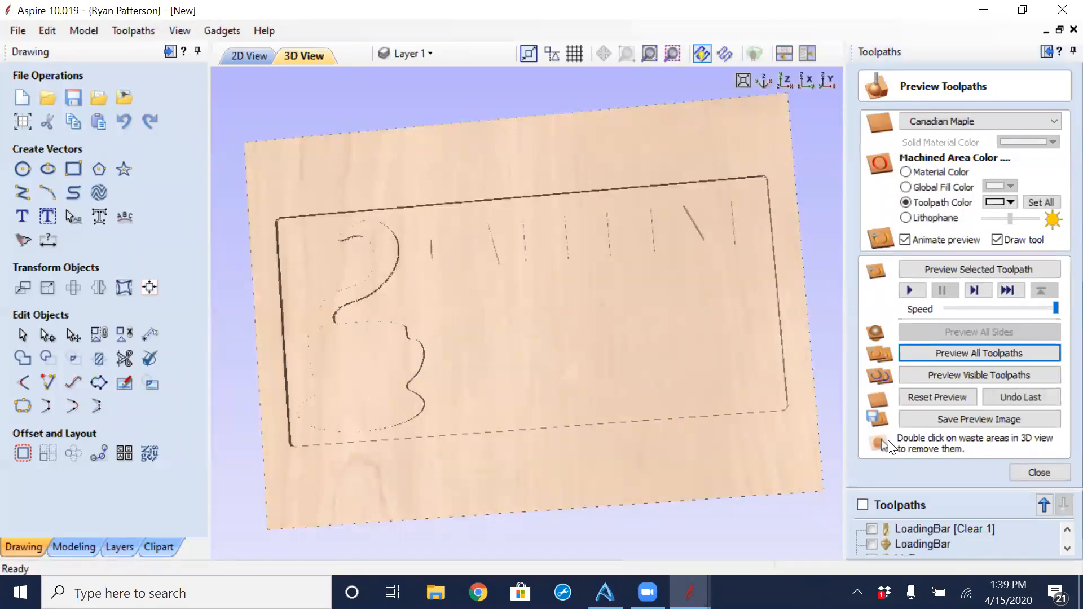
{"action": "left_click_drag", "start_coordinate": [395, 417], "coordinate": [422, 327]}
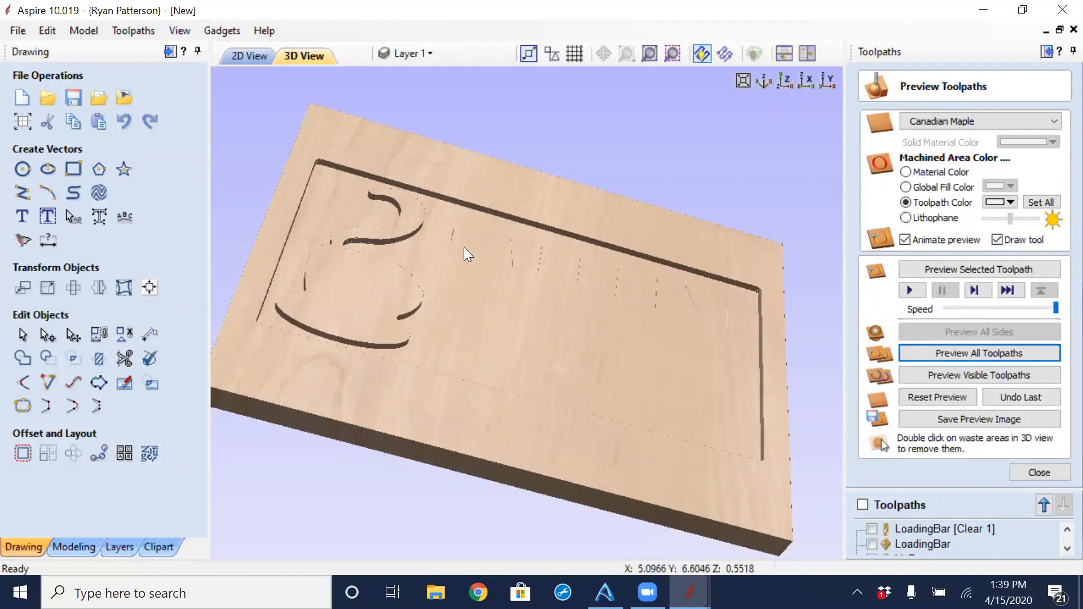
{"action": "left_click_drag", "start_coordinate": [431, 273], "coordinate": [427, 389]}
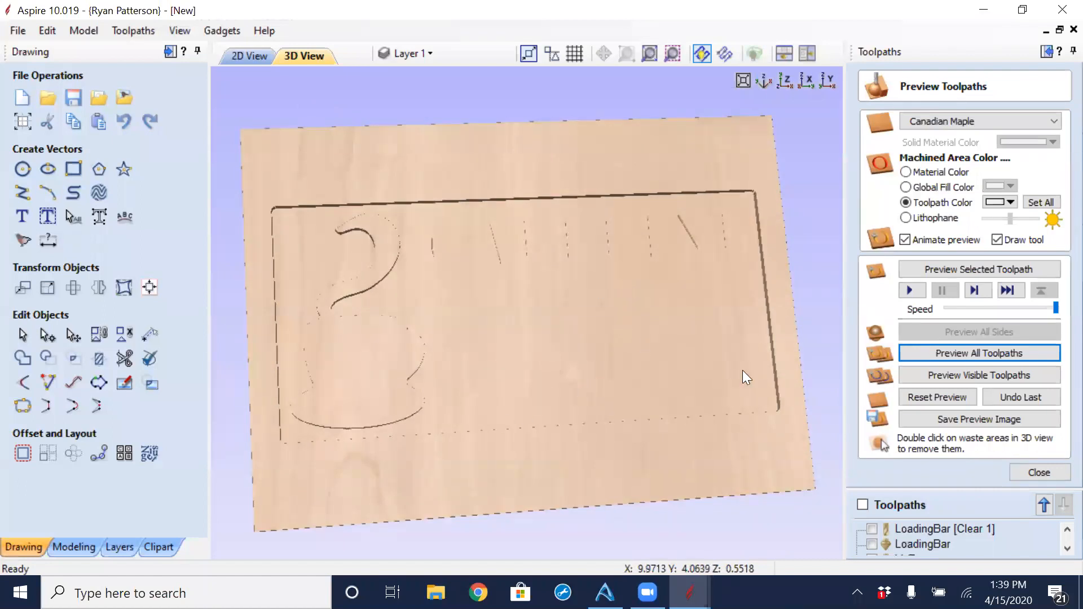
{"action": "left_click", "coordinate": [1030, 470]}
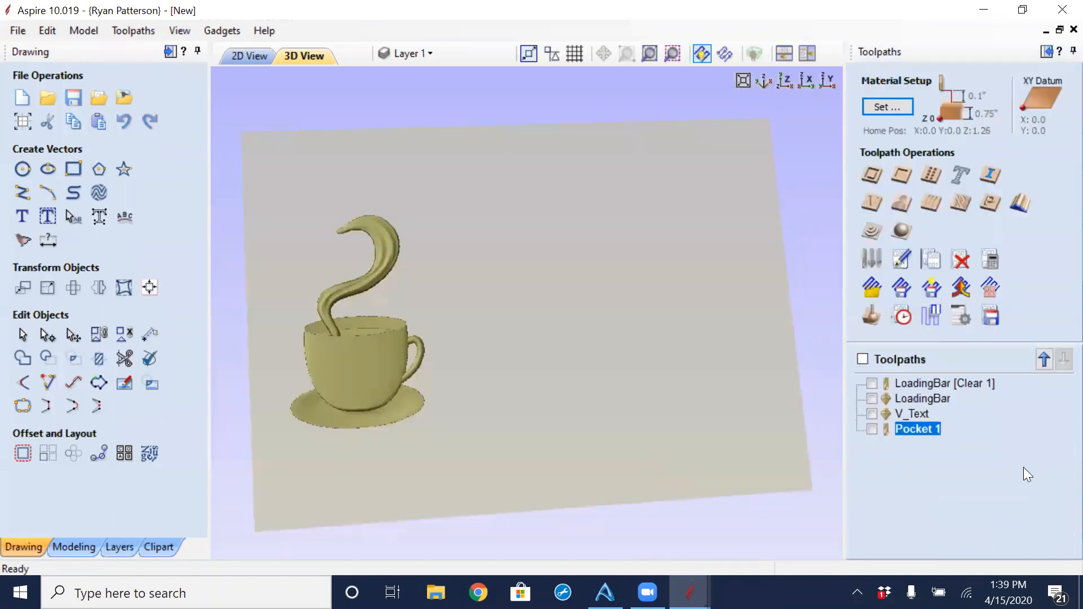
Check the sign's layout in 2D, and reopen the 3D toolpath preview to examine the cut lettering area.
{"action": "left_click", "coordinate": [251, 57]}
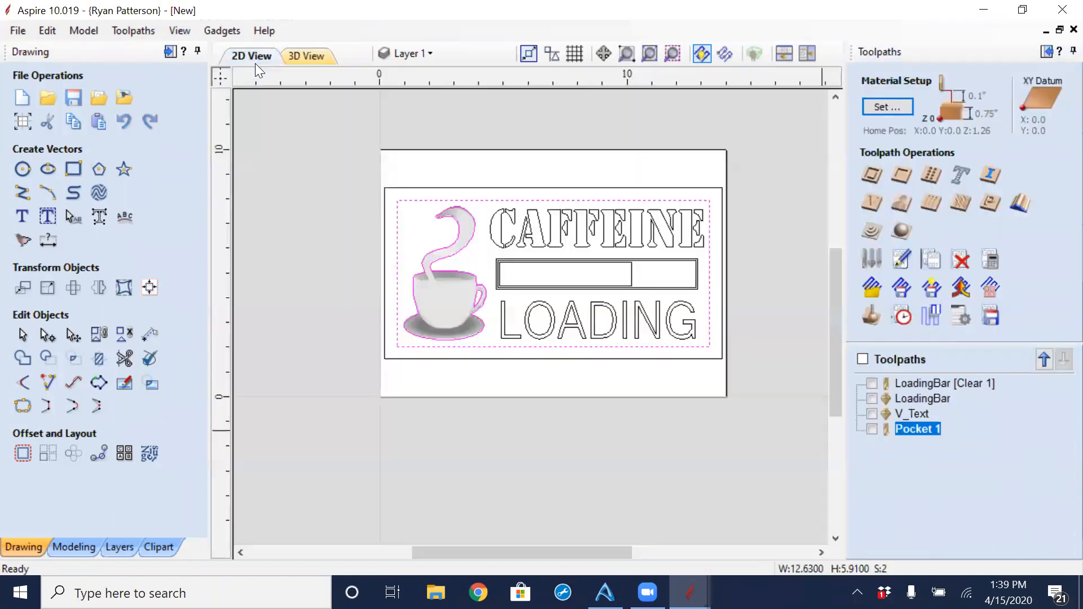
{"action": "left_click", "coordinate": [315, 58]}
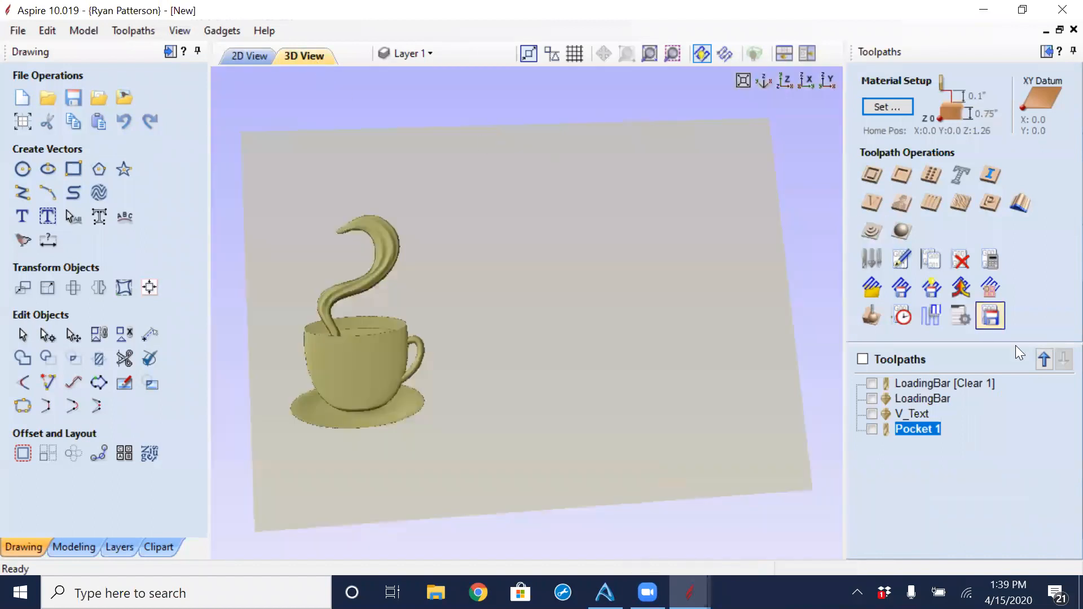
{"action": "left_click", "coordinate": [872, 317]}
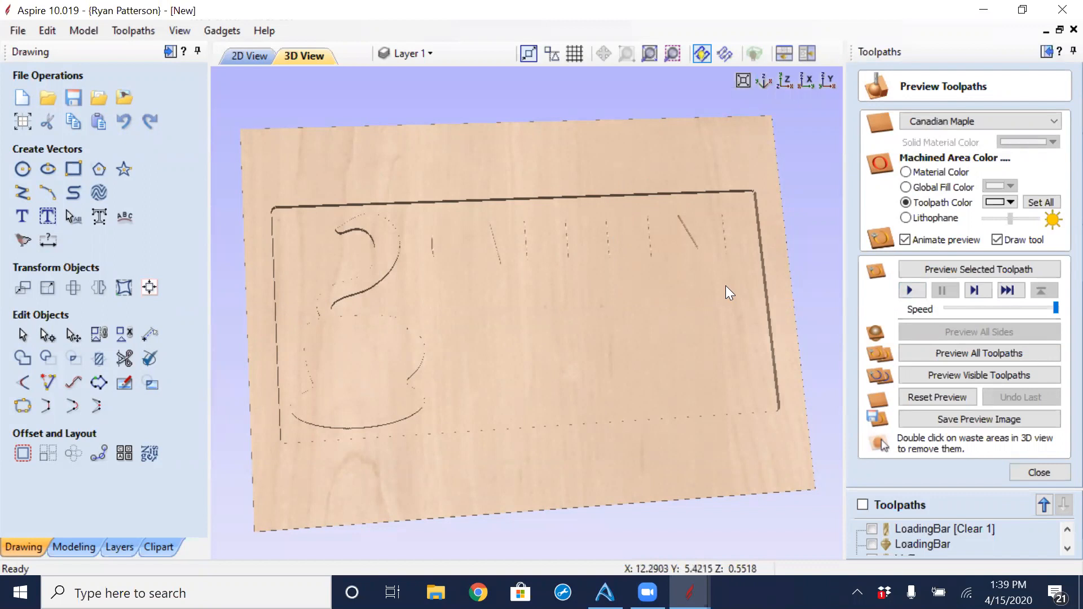
{"action": "left_click", "coordinate": [1047, 469]}
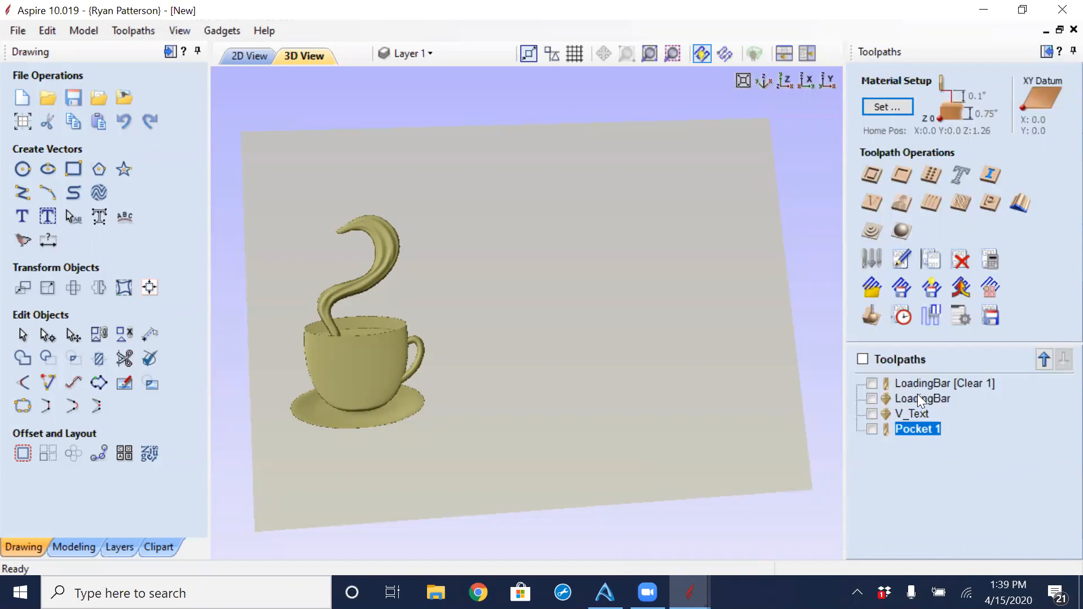
Edit the LoadingBar V-carve toolpath to a start depth of .1982 inches and recalculate it.
{"action": "mouse_move", "coordinate": [917, 402]}
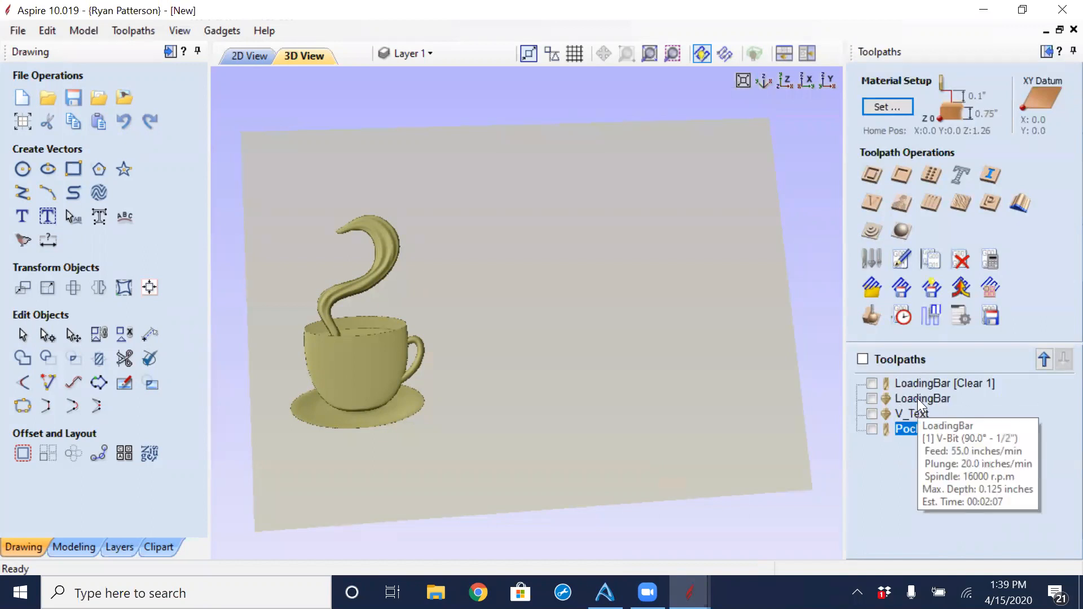
{"action": "double_click", "coordinate": [917, 398]}
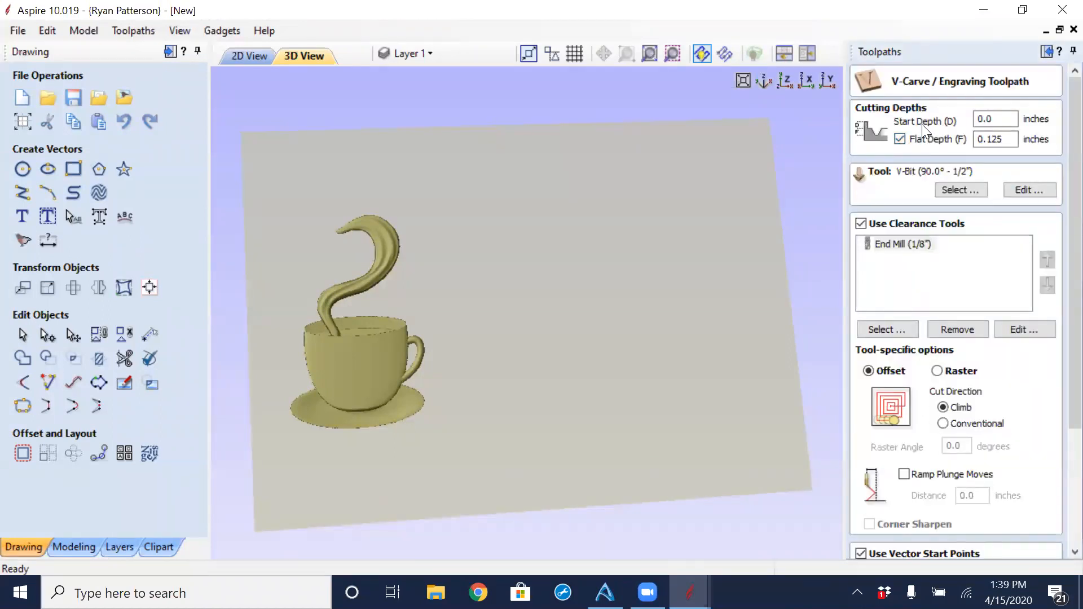
{"action": "double_click", "coordinate": [992, 119]}
{"action": "type", "text": ".1982"}
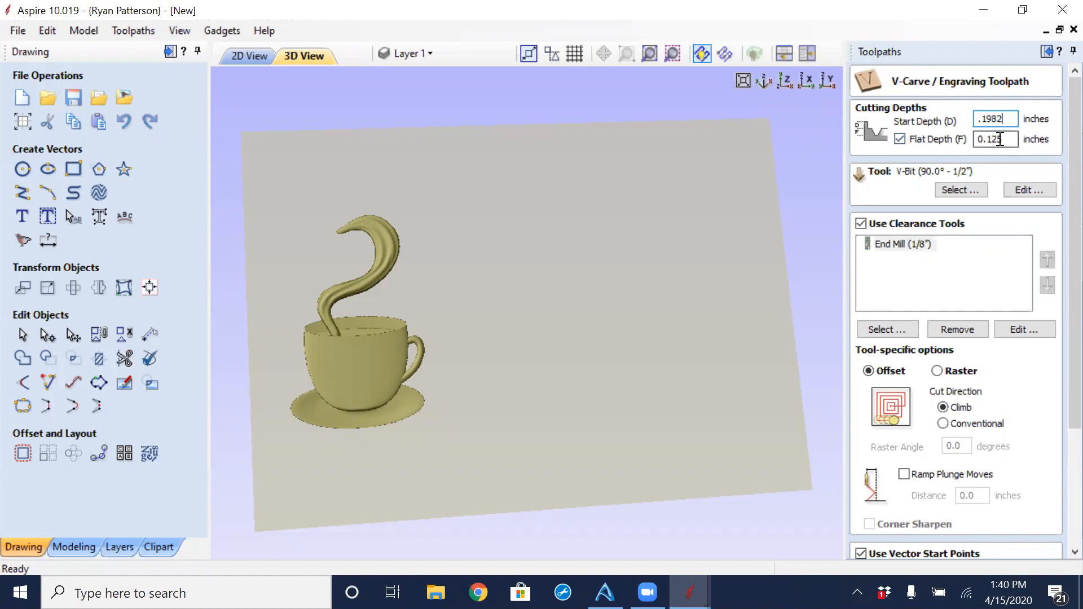
{"action": "scroll", "coordinate": [1056, 186], "scroll_direction": "down", "scroll_amount": 3}
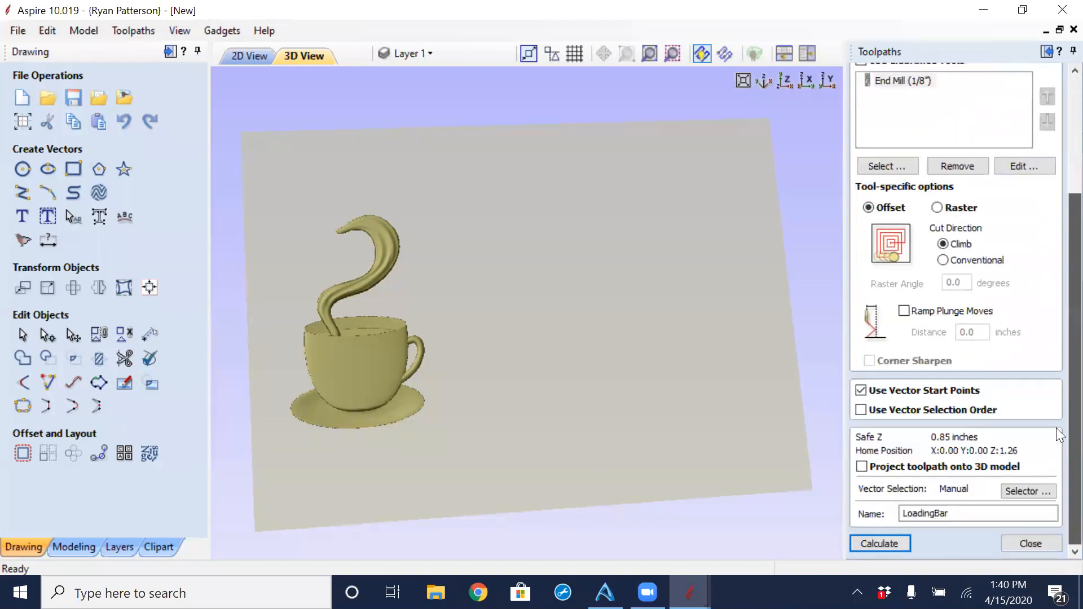
{"action": "left_click", "coordinate": [880, 545]}
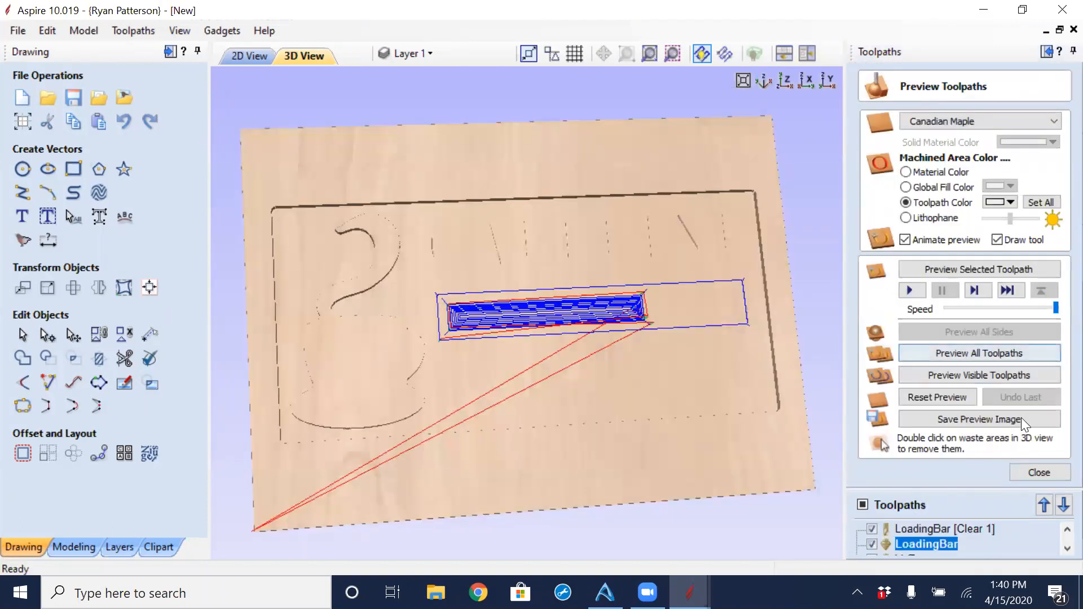
{"action": "left_click", "coordinate": [1047, 471]}
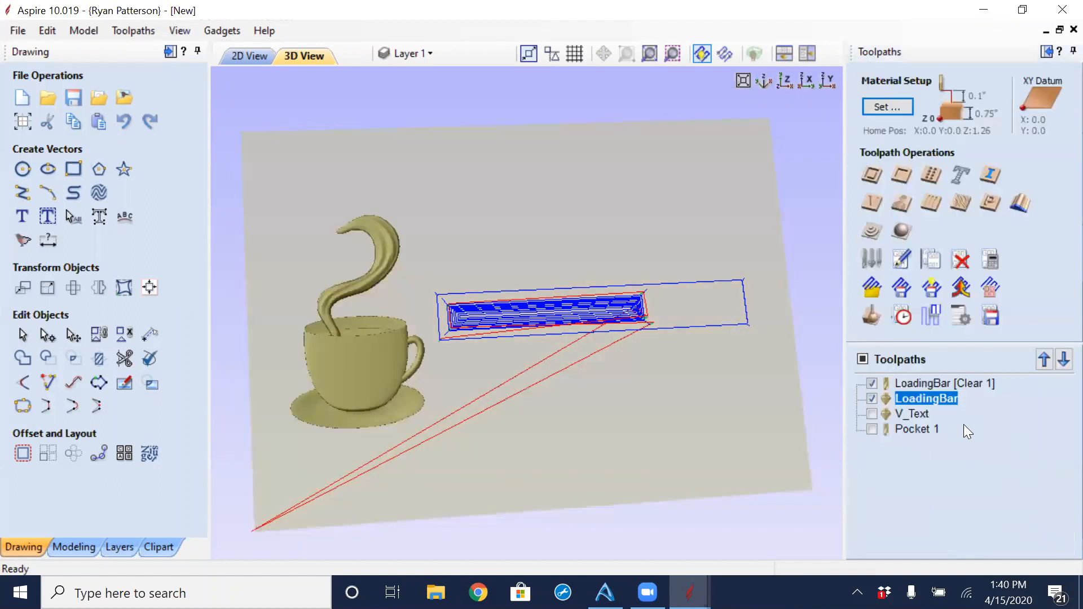
Set the start depth of the V_Text V-carve toolpath to .1982 inches and recalculate it.
{"action": "left_click", "coordinate": [900, 412]}
{"action": "double_click", "coordinate": [903, 414]}
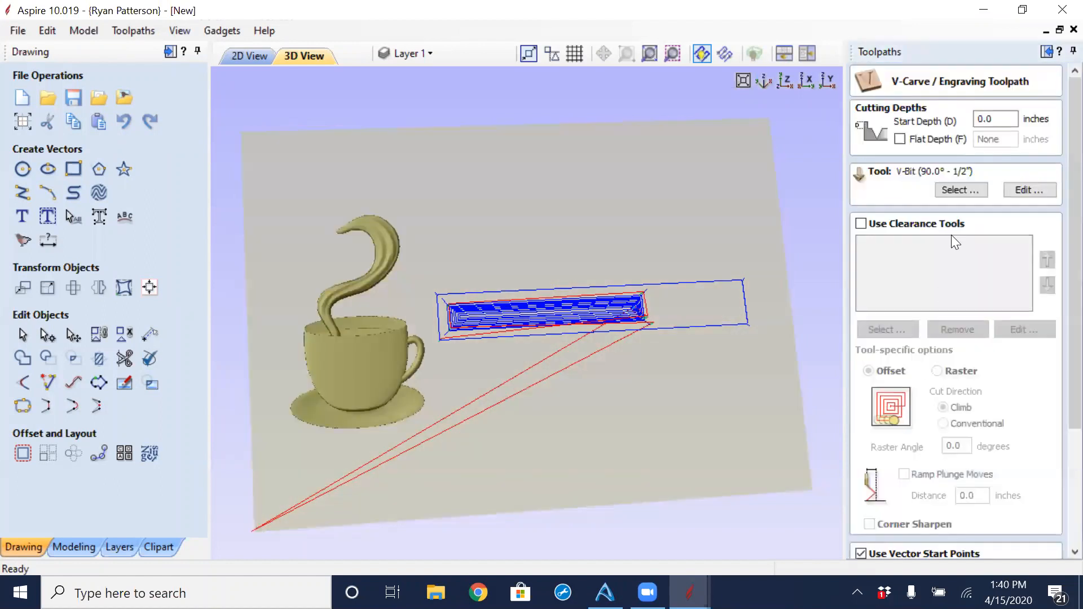
{"action": "double_click", "coordinate": [1007, 121]}
{"action": "type", "text": ".1982"}
{"action": "scroll", "coordinate": [1058, 166], "scroll_direction": "down", "scroll_amount": 3}
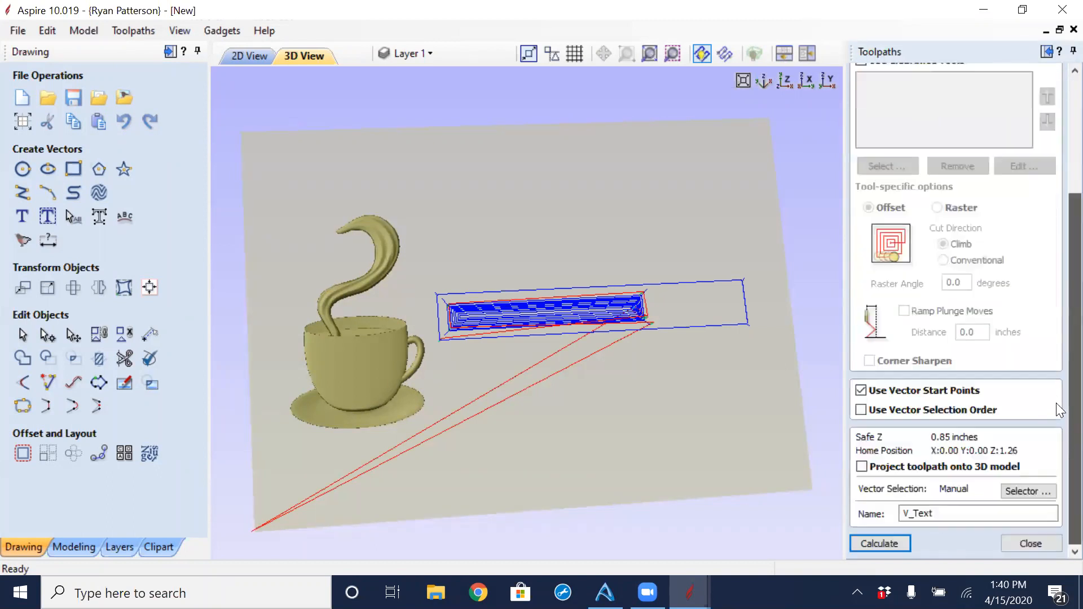
{"action": "left_click", "coordinate": [882, 543]}
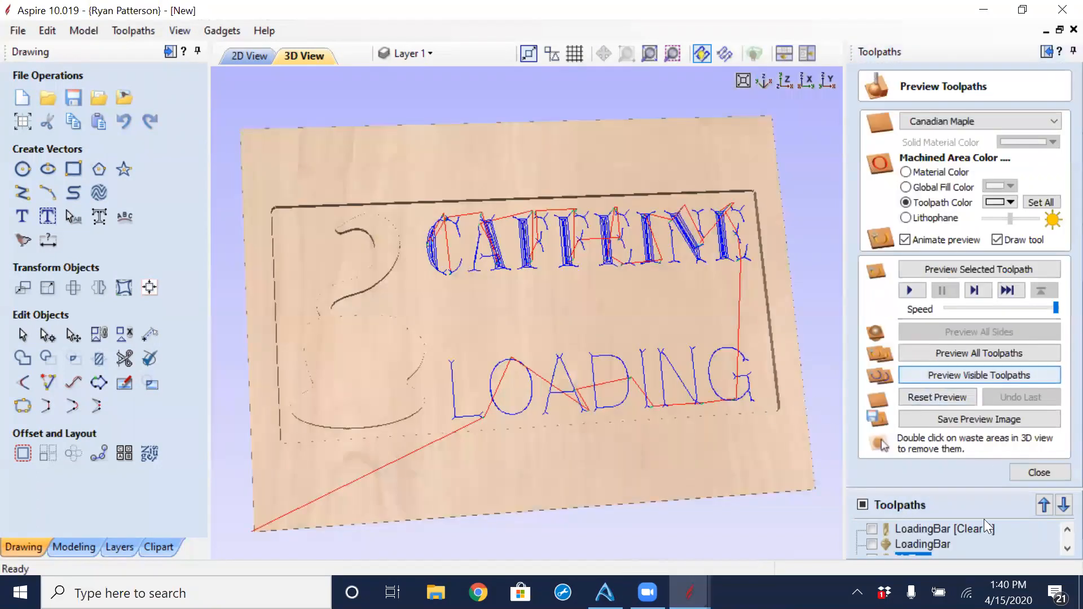
Simulate all toolpaths, inspect the carved sign from a low angle, and close the preview.
{"action": "left_click", "coordinate": [982, 354]}
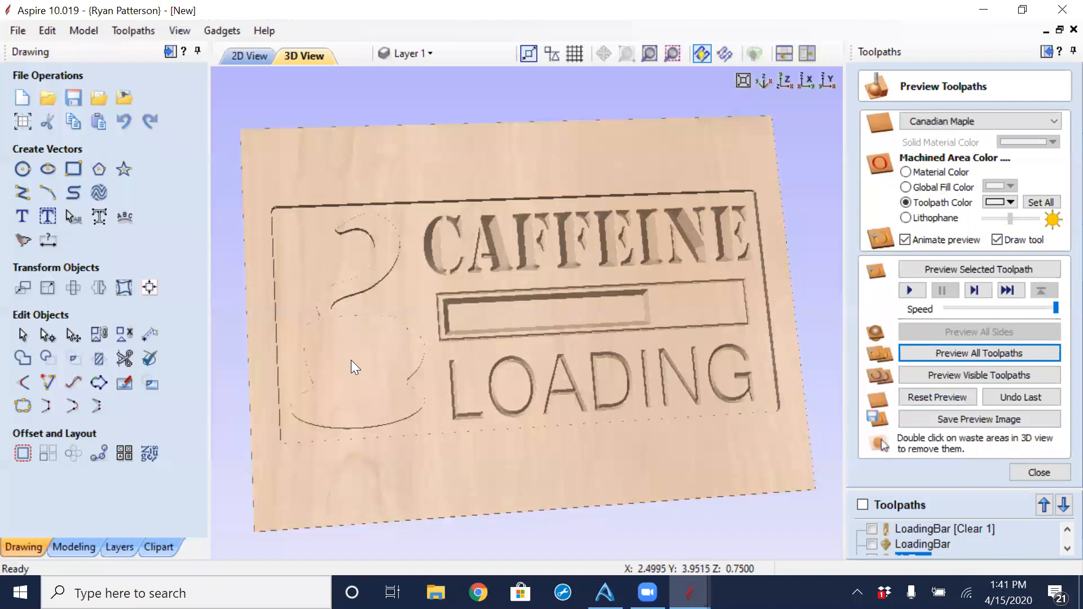
{"action": "left_click_drag", "start_coordinate": [478, 471], "coordinate": [522, 329]}
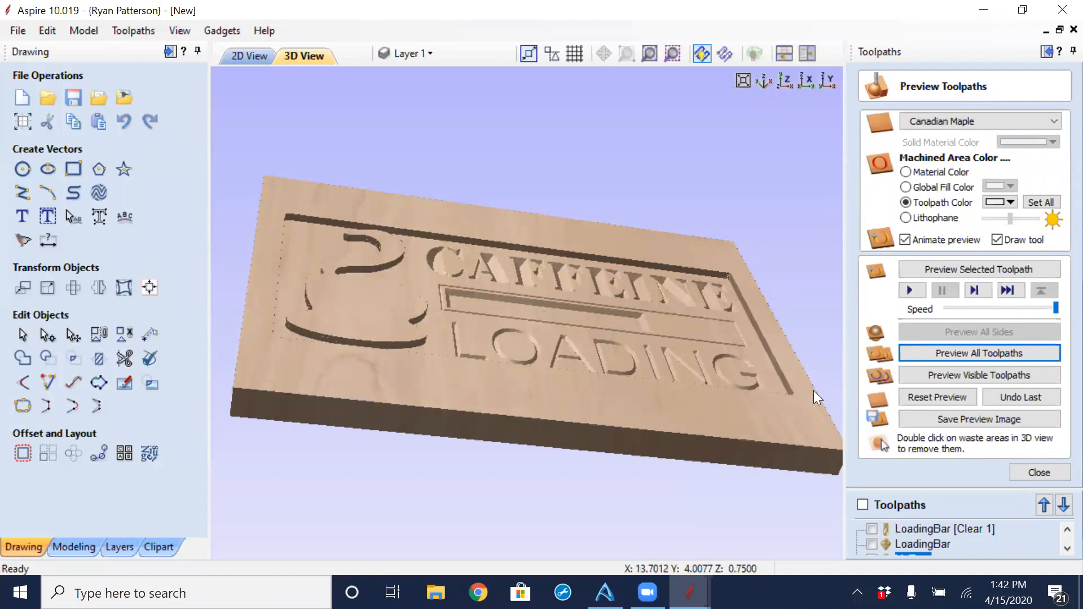
{"action": "left_click", "coordinate": [1052, 473]}
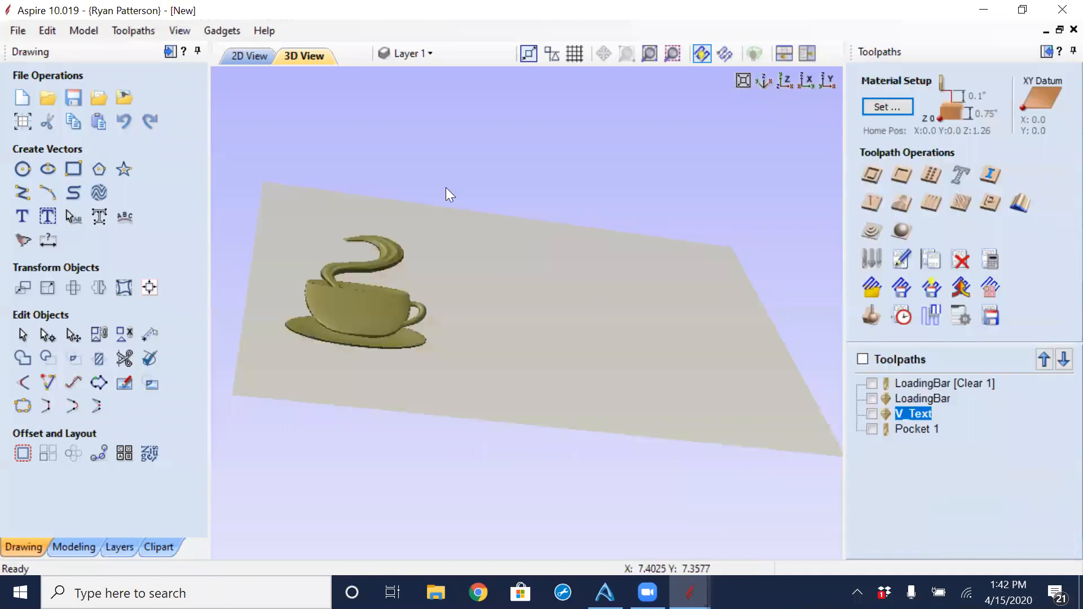
Start a 3D finishing toolpath and select the coffee cup's outline vectors in the 2D layout.
{"action": "left_click", "coordinate": [251, 57]}
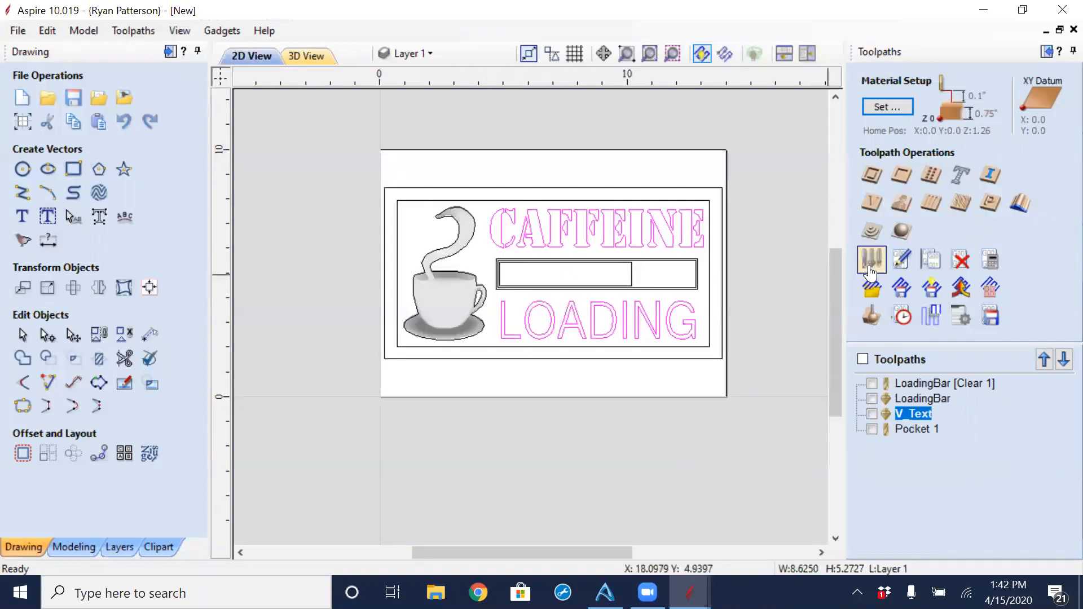
{"action": "left_click", "coordinate": [901, 231]}
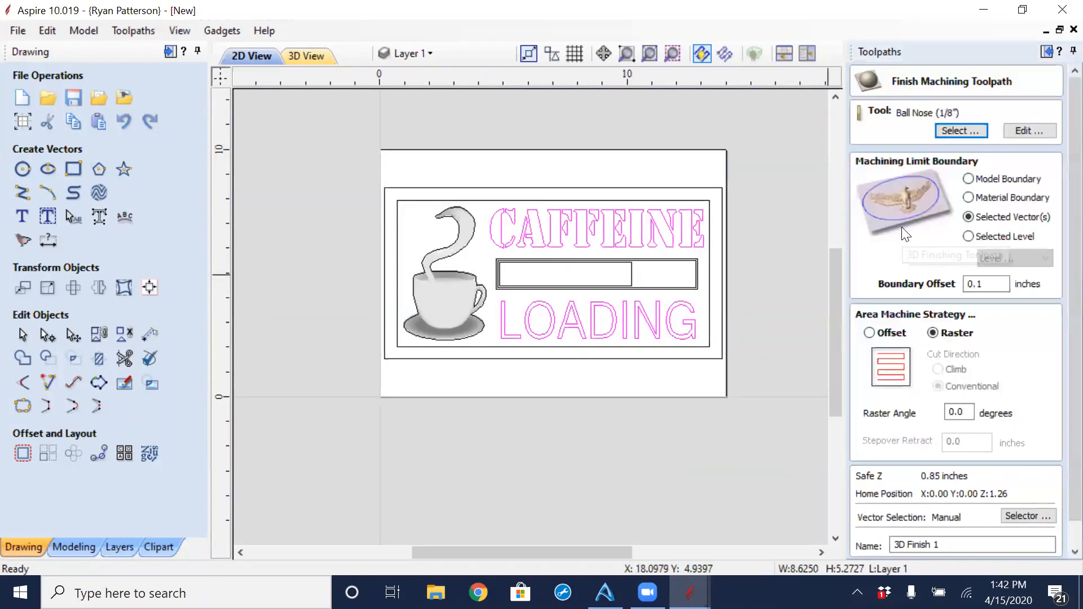
{"action": "left_click", "coordinate": [974, 178]}
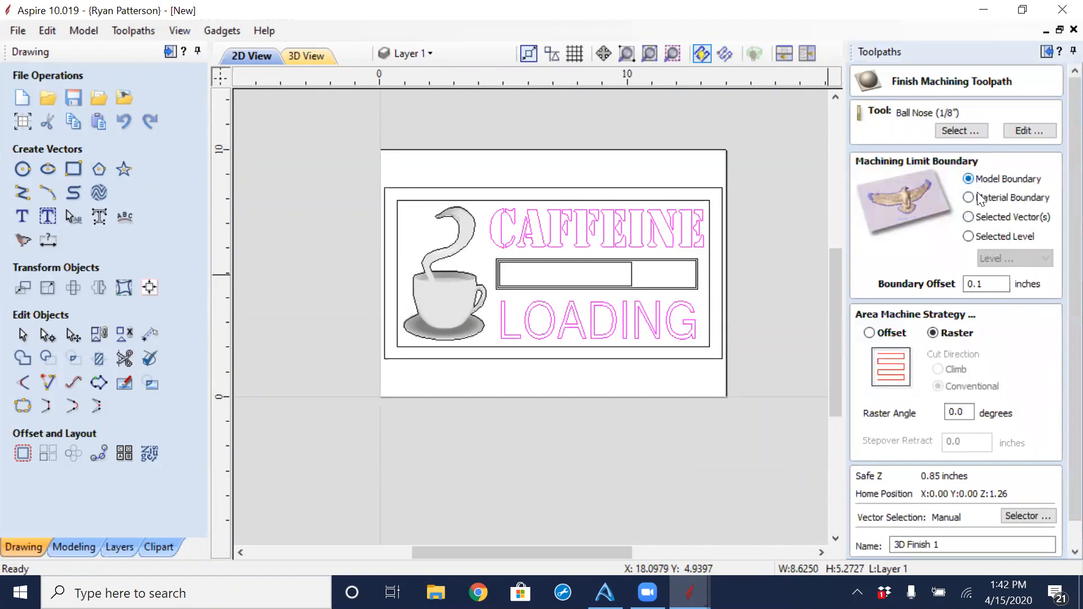
{"action": "left_click", "coordinate": [447, 297]}
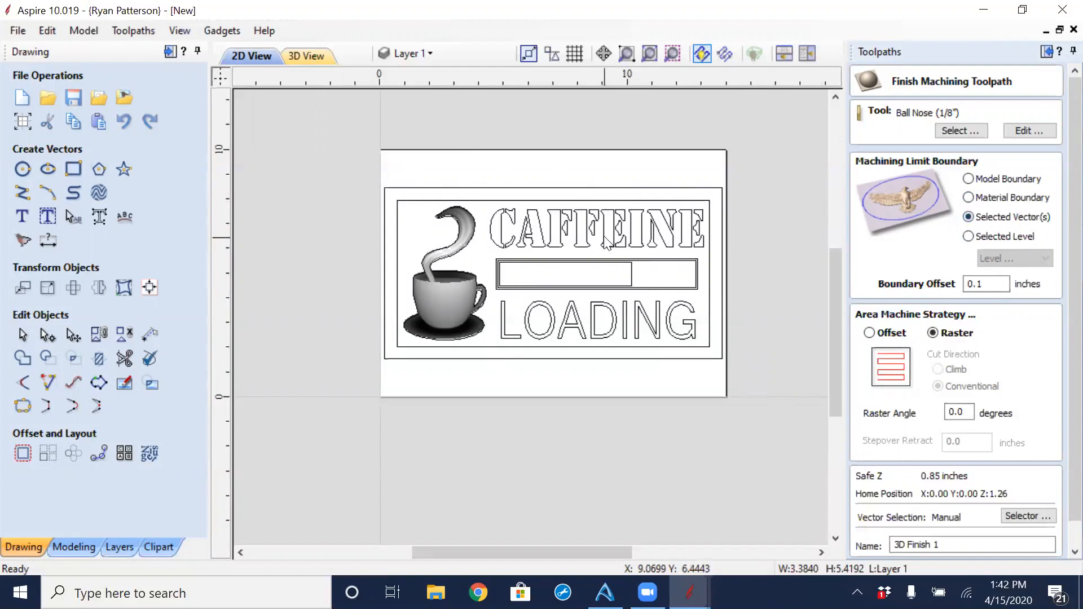
{"action": "left_click", "coordinate": [446, 247]}
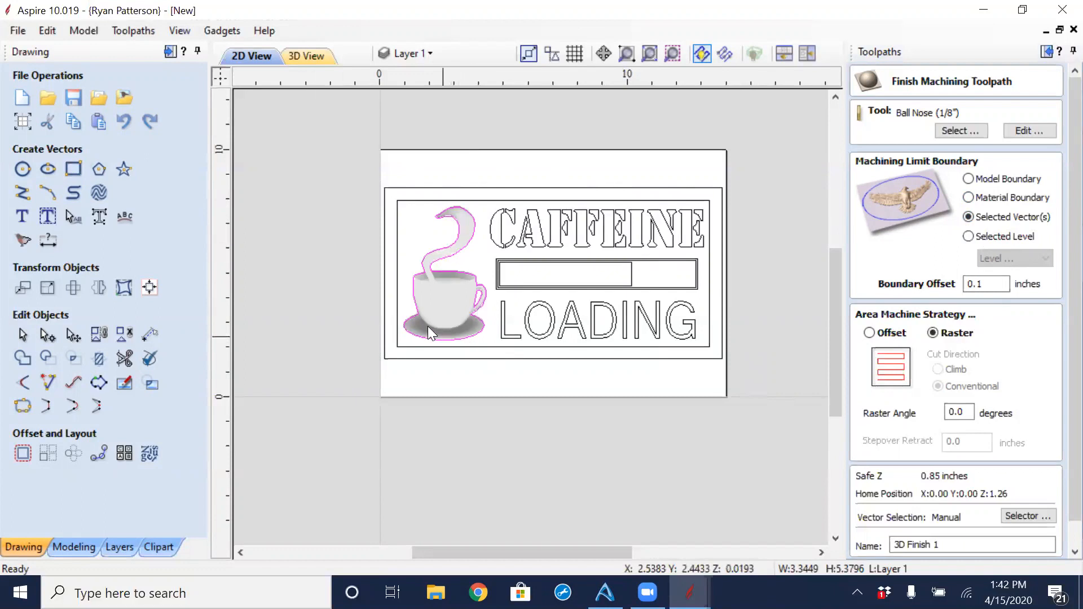
{"action": "scroll", "coordinate": [476, 299], "scroll_direction": "up", "scroll_amount": 5}
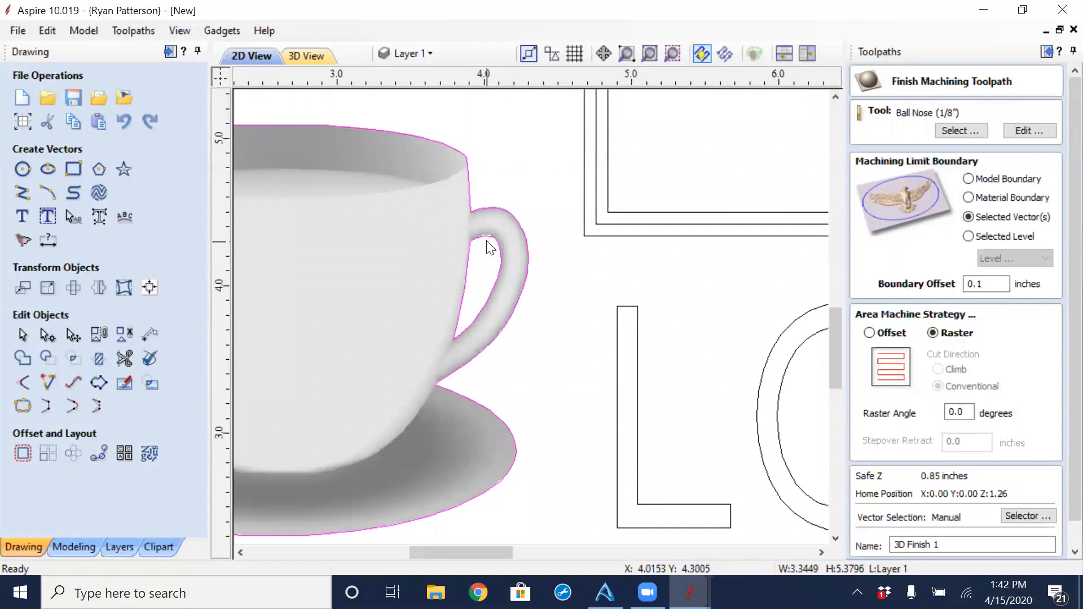
Leave the finishing toolpath setup and examine the uncarved cup area and its handle outline in the 3D toolpath preview.
{"action": "left_click", "coordinate": [304, 55]}
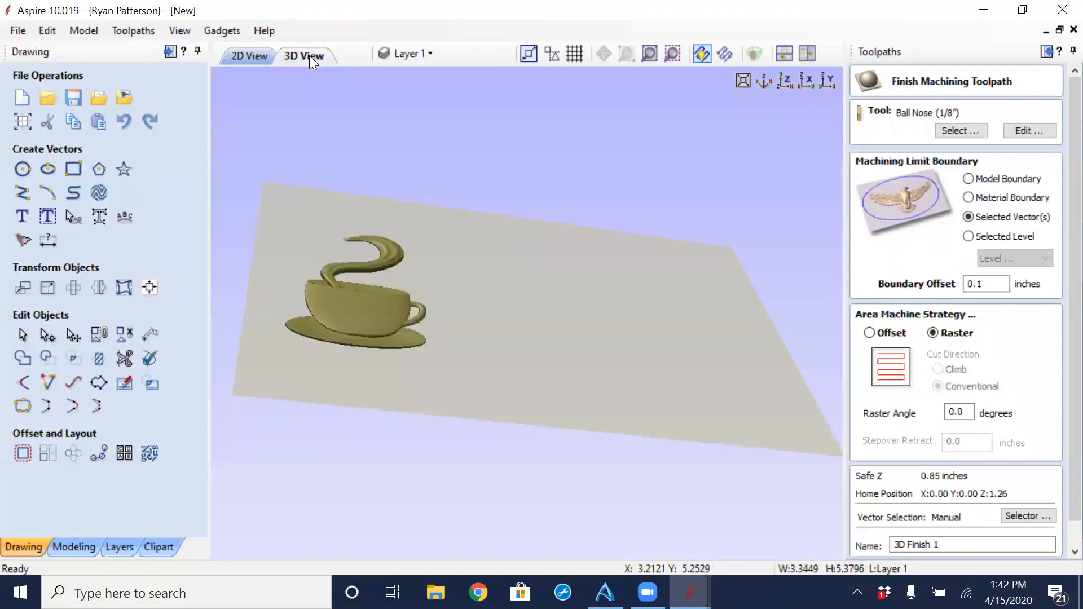
{"action": "scroll", "coordinate": [1055, 395], "scroll_direction": "down", "scroll_amount": 1}
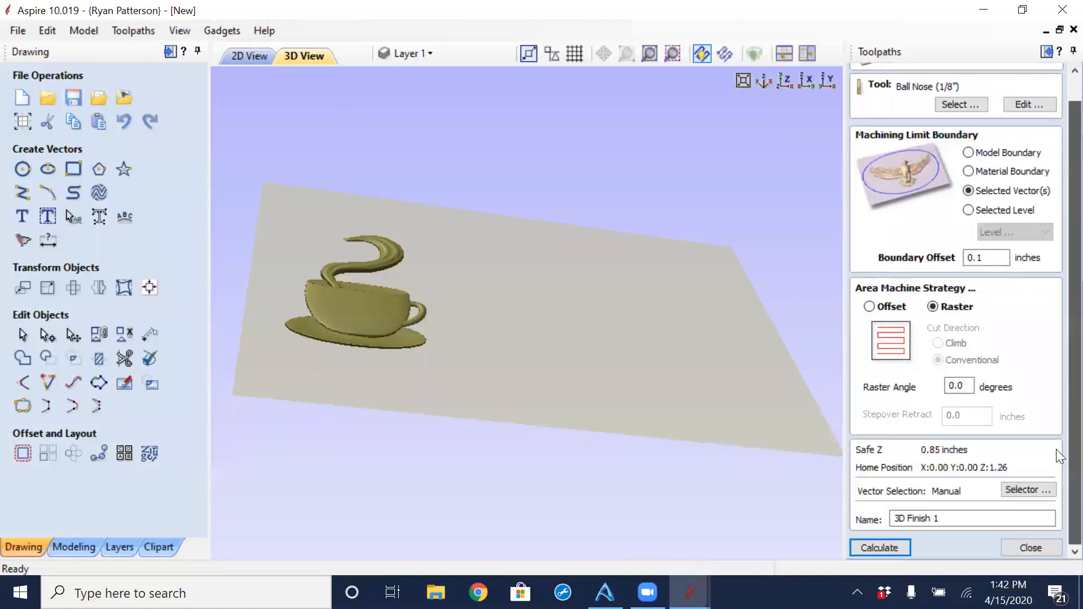
{"action": "left_click", "coordinate": [1043, 547]}
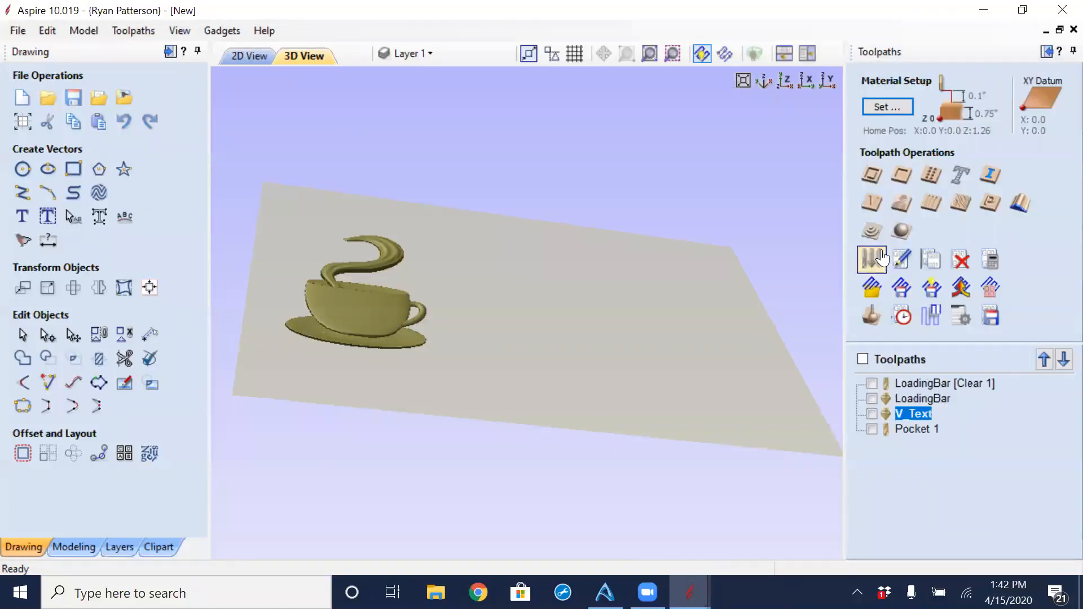
{"action": "left_click", "coordinate": [874, 319]}
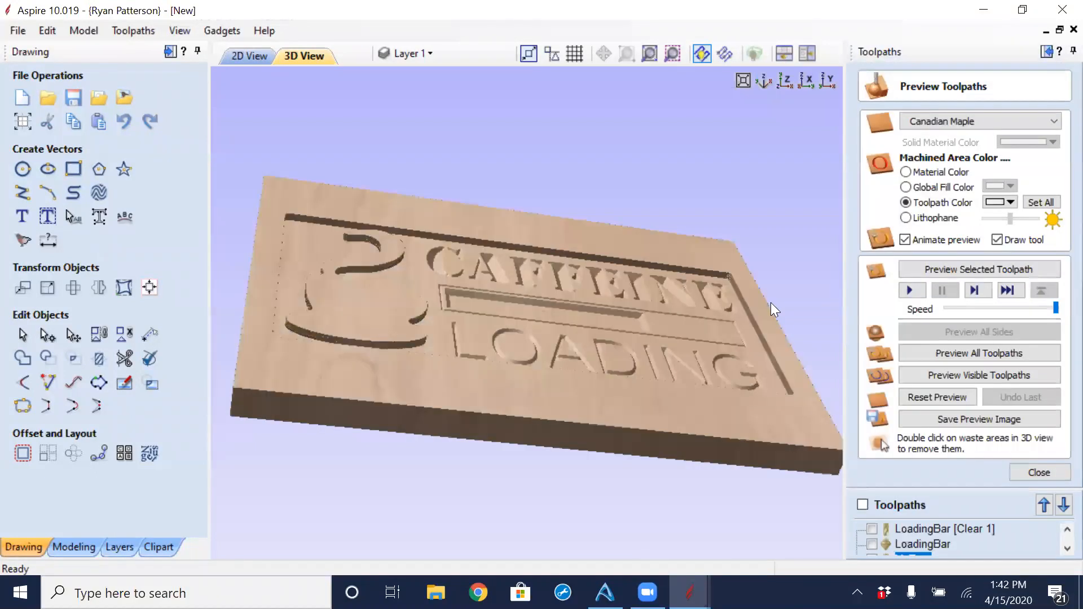
{"action": "left_click_drag", "start_coordinate": [402, 315], "coordinate": [398, 430]}
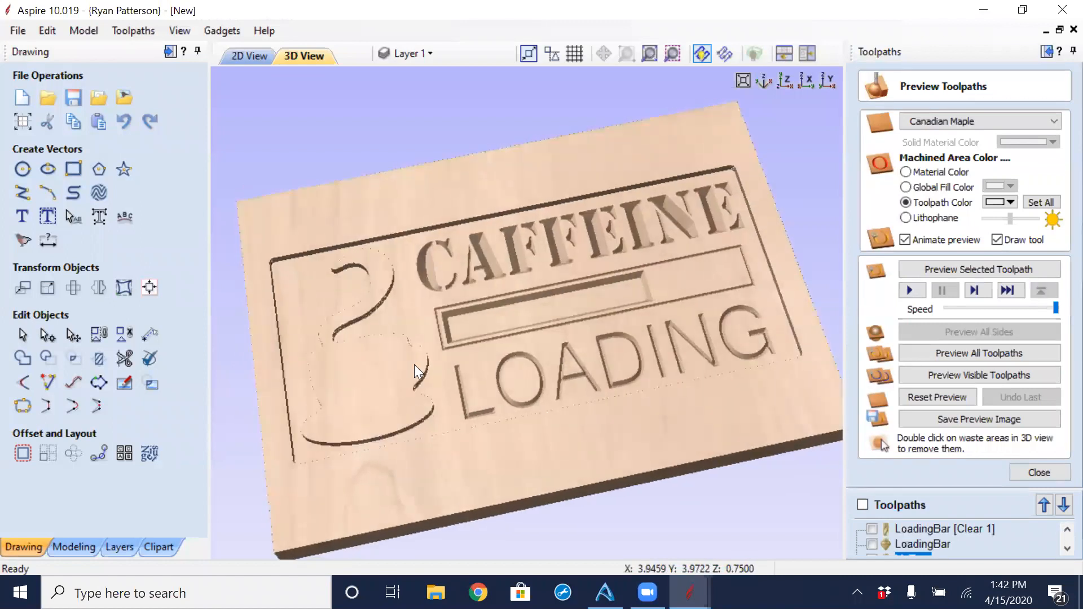
{"action": "scroll", "coordinate": [397, 379], "scroll_direction": "up", "scroll_amount": 3}
{"action": "left_click_drag", "start_coordinate": [397, 379], "coordinate": [656, 262]}
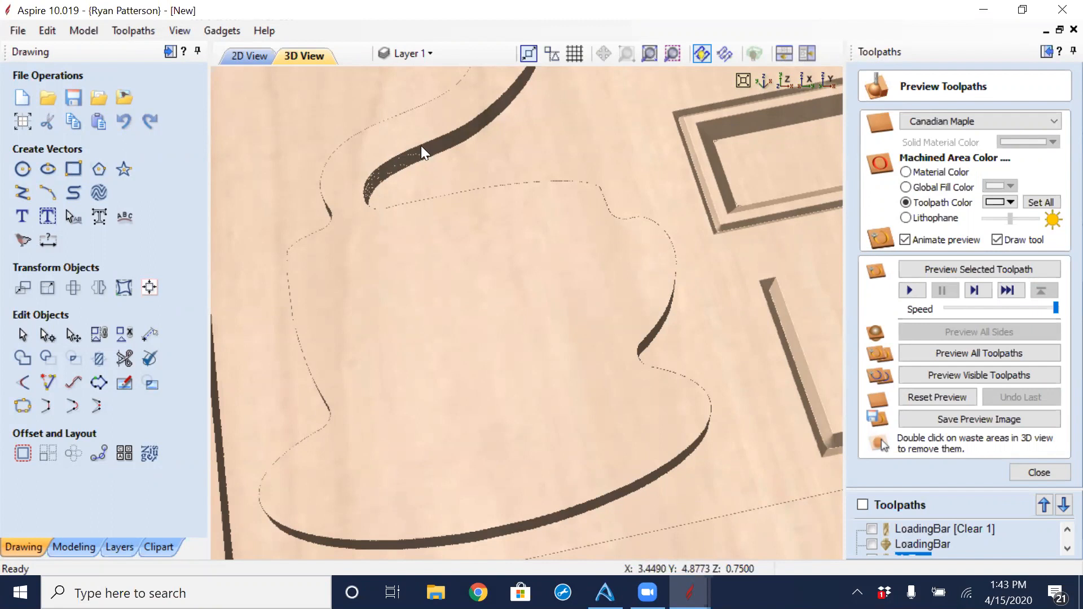
Ungroup the selected coffee cup vectors in the 2D layout and close the toolpath preview.
{"action": "left_click", "coordinate": [249, 63]}
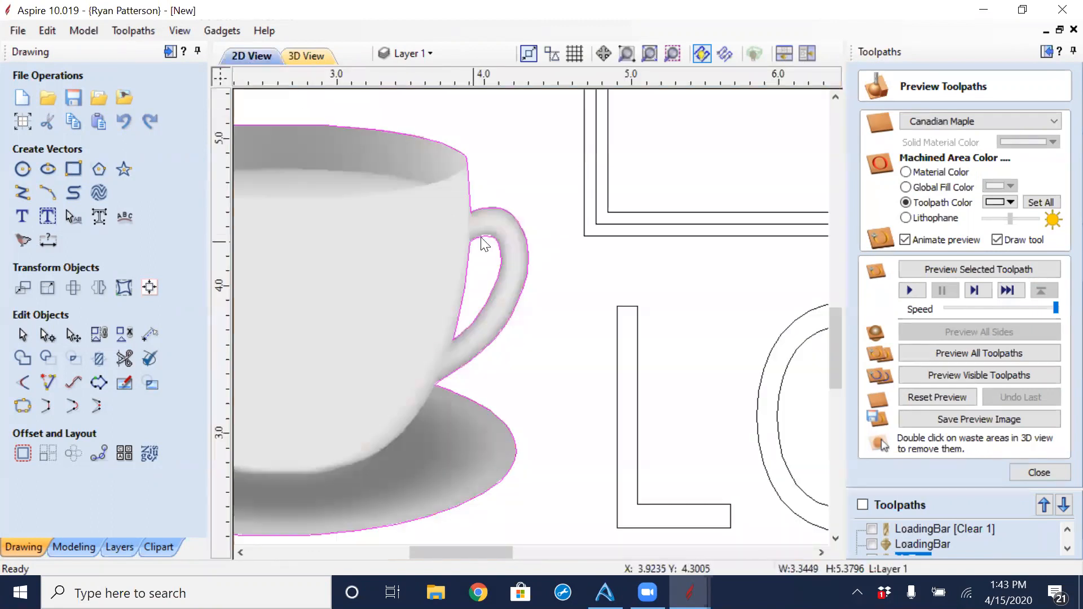
{"action": "scroll", "coordinate": [482, 234], "scroll_direction": "down", "scroll_amount": 1}
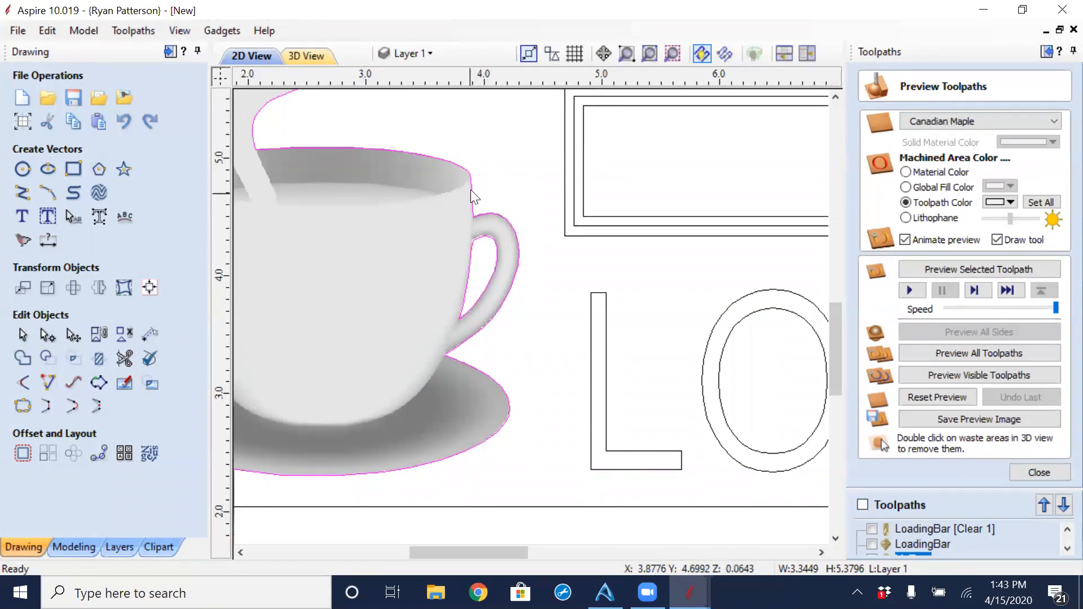
{"action": "scroll", "coordinate": [497, 172], "scroll_direction": "down", "scroll_amount": 3}
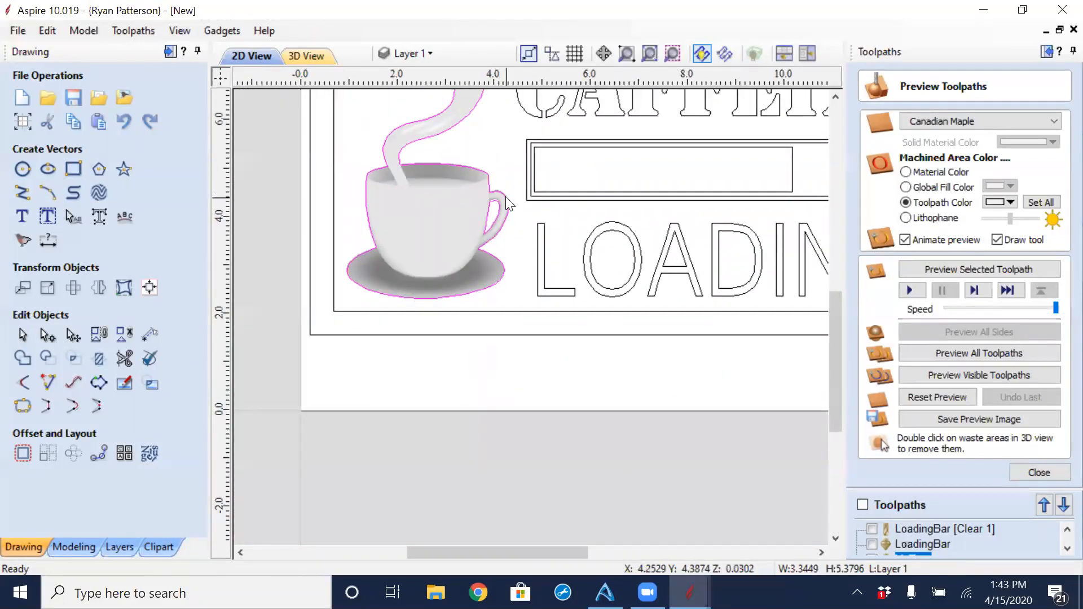
{"action": "key", "text": "u"}
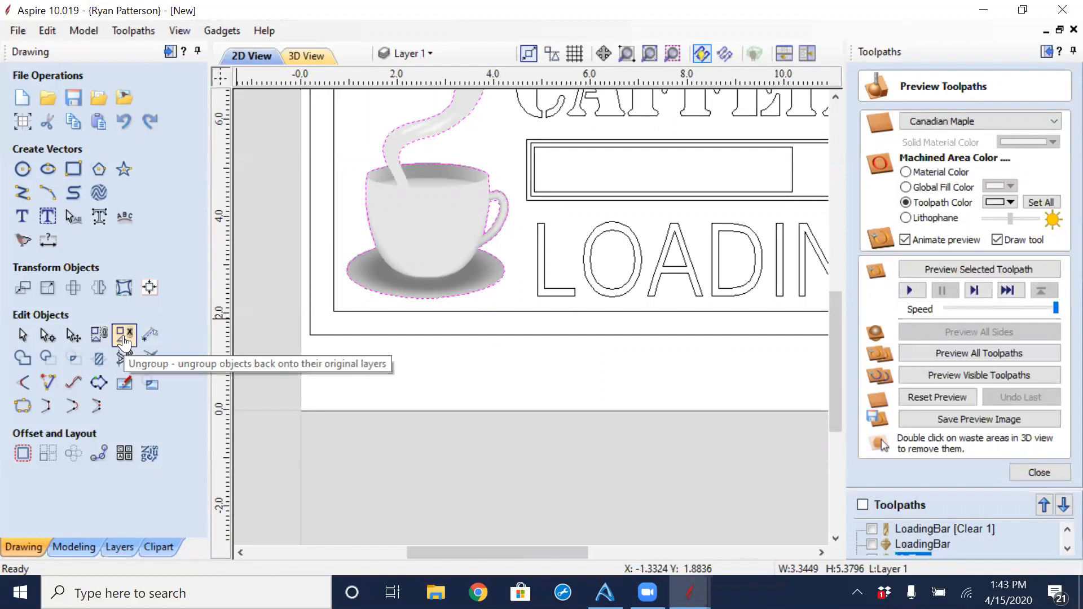
{"action": "left_click", "coordinate": [1056, 476]}
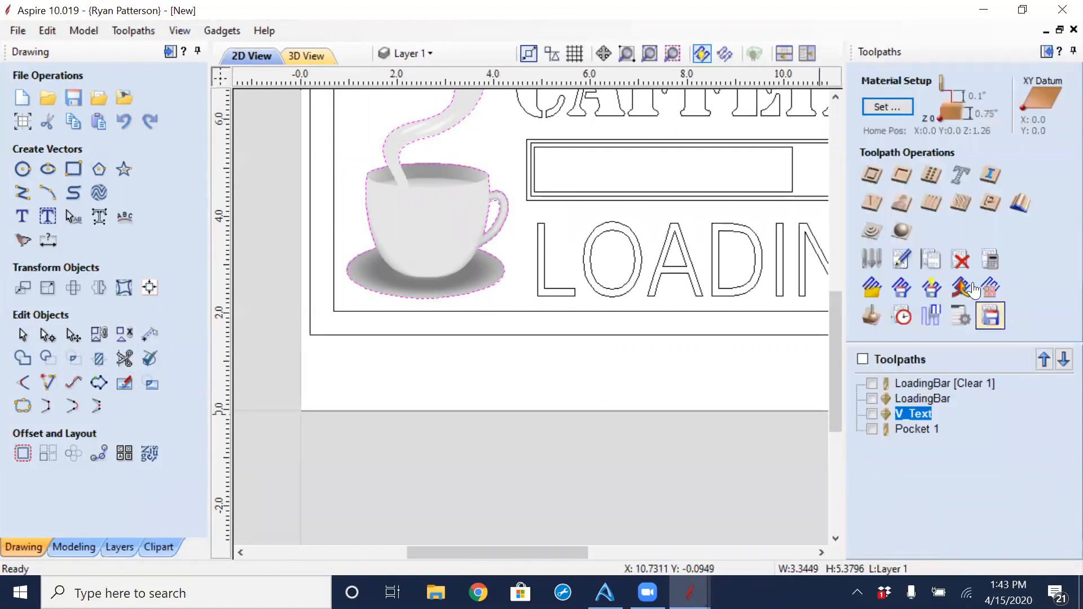
Set up a 3D finishing toolpath on the outer cup outline, giving the 1/8" ball nose a plunge rate of 3 inches/sec.
{"action": "left_click", "coordinate": [901, 230]}
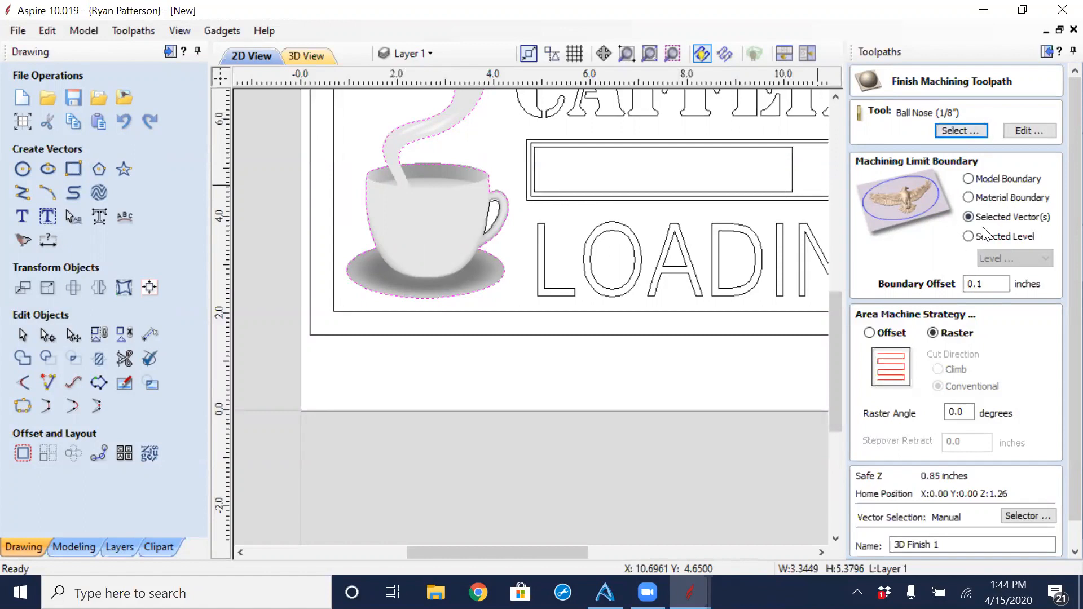
{"action": "left_click", "coordinate": [1030, 131]}
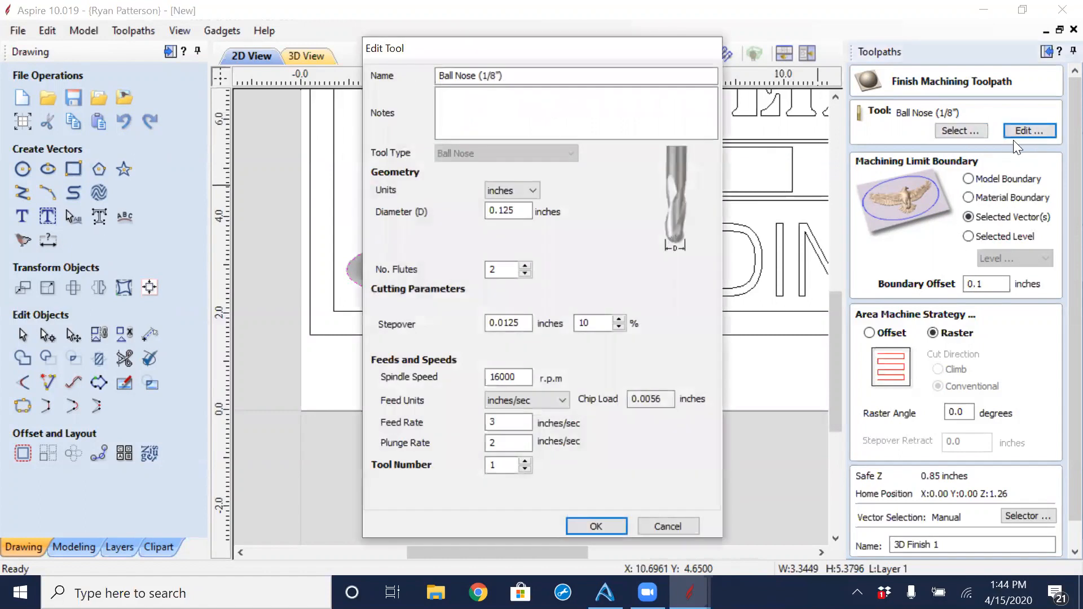
{"action": "left_click", "coordinate": [590, 324]}
{"action": "double_click", "coordinate": [514, 445]}
{"action": "type", "text": "3"}
{"action": "left_click_drag", "start_coordinate": [508, 442], "coordinate": [471, 449]}
{"action": "left_click", "coordinate": [589, 526]}
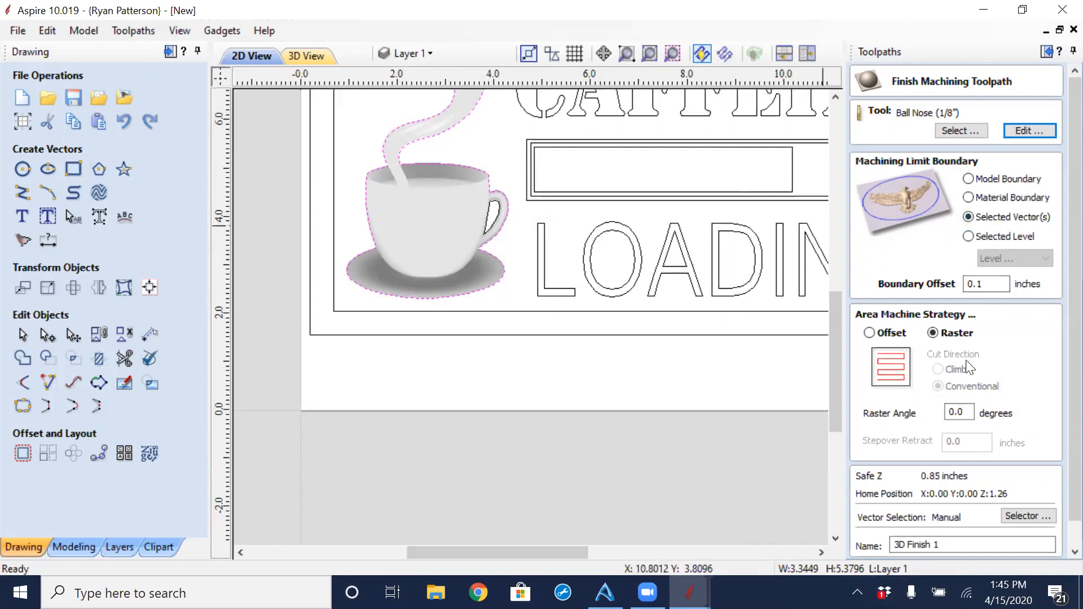
Calculate the coffee cup's 3D finishing toolpath with the raster strategy and a 0.1-inch boundary offset.
{"action": "scroll", "coordinate": [1055, 299], "scroll_direction": "down", "scroll_amount": 2}
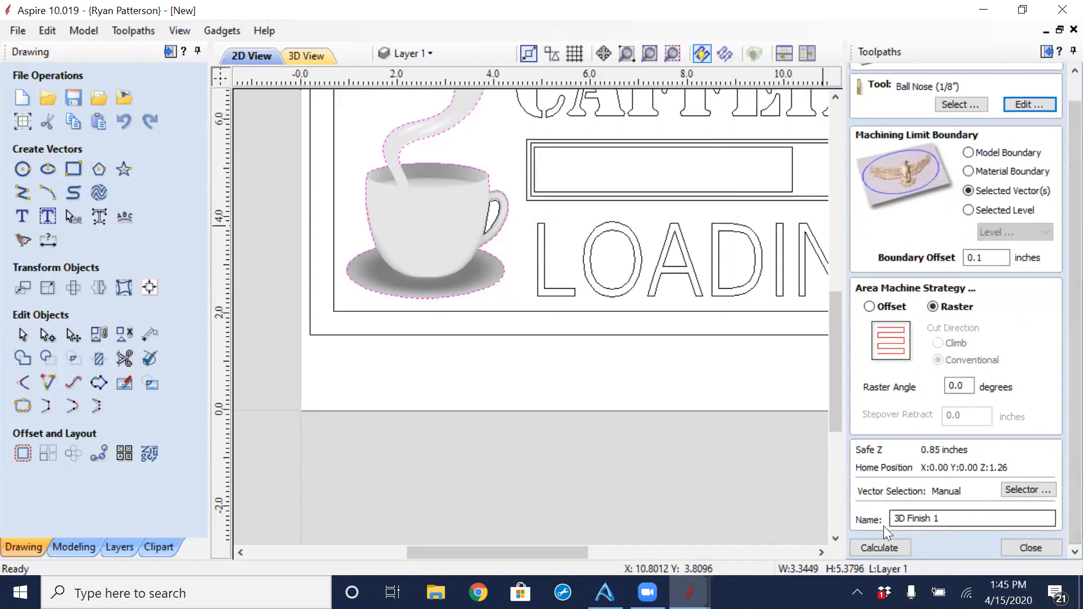
{"action": "left_click", "coordinate": [966, 517]}
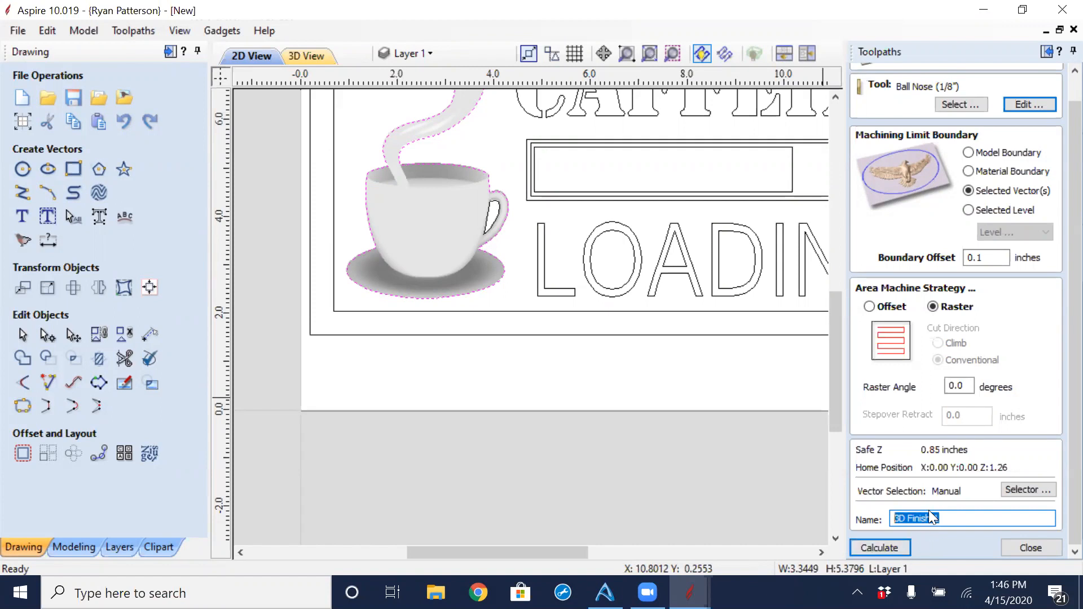
{"action": "left_click", "coordinate": [879, 546]}
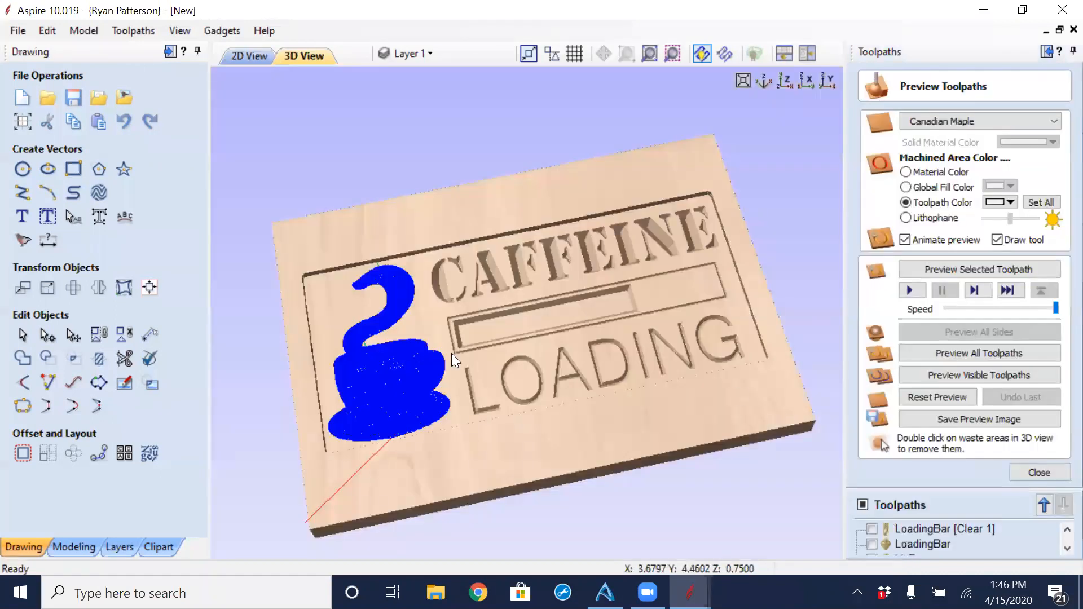
Inspect the cup's finishing passes up close, and simulate the visible toolpath on the carved sign.
{"action": "left_click_drag", "start_coordinate": [508, 370], "coordinate": [381, 446]}
{"action": "scroll", "coordinate": [372, 431], "scroll_direction": "up", "scroll_amount": 4}
{"action": "middle_click_drag", "start_coordinate": [365, 431], "coordinate": [491, 351]}
{"action": "scroll", "coordinate": [485, 358], "scroll_direction": "down", "scroll_amount": 2}
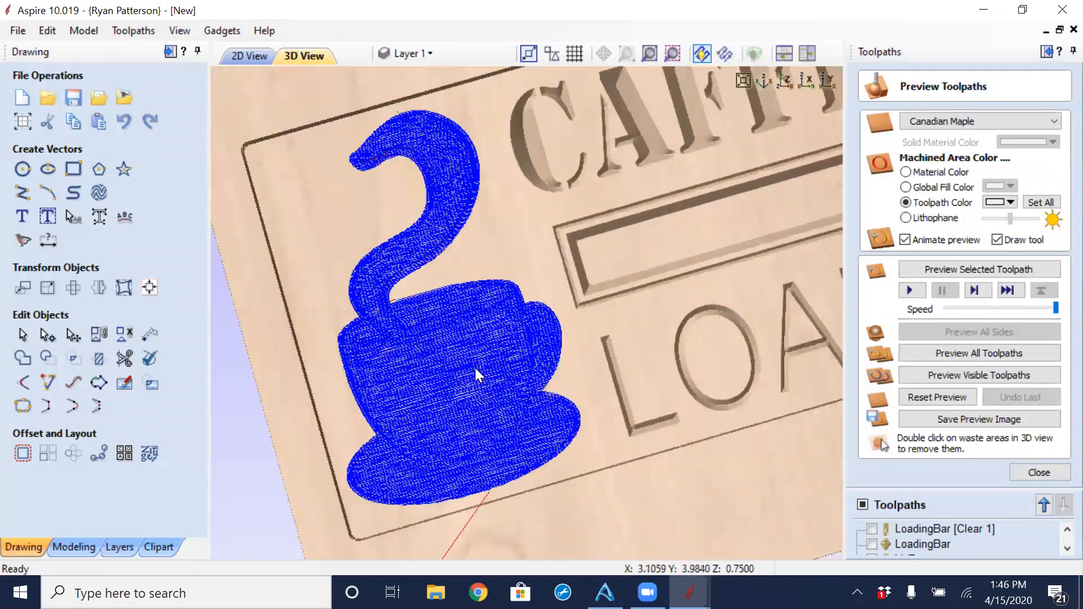
{"action": "left_click_drag", "start_coordinate": [574, 486], "coordinate": [553, 395]}
{"action": "left_click_drag", "start_coordinate": [959, 361], "coordinate": [980, 456]}
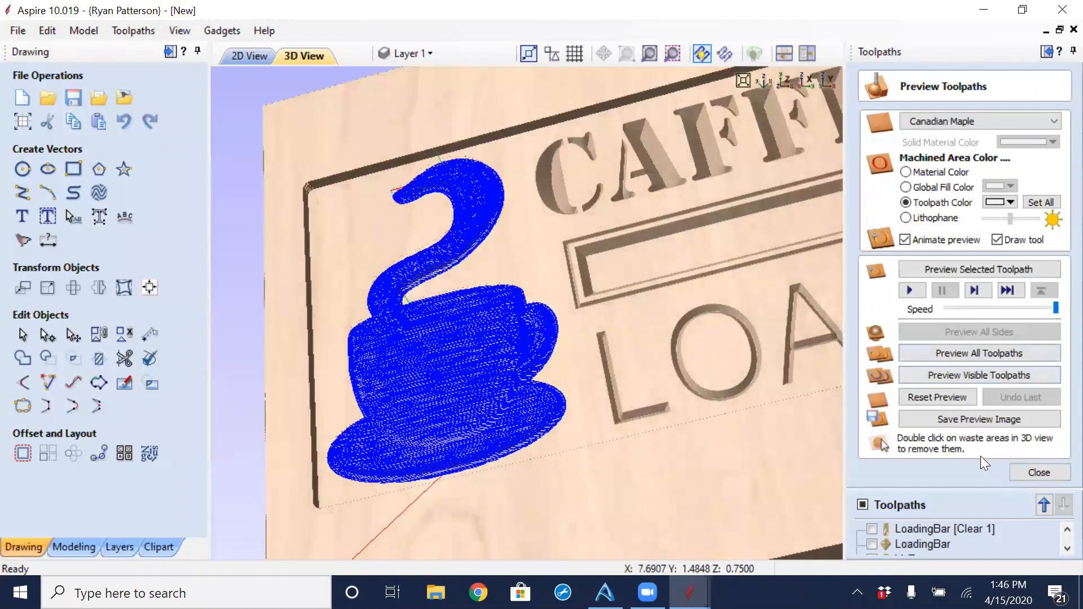
{"action": "left_click", "coordinate": [974, 372]}
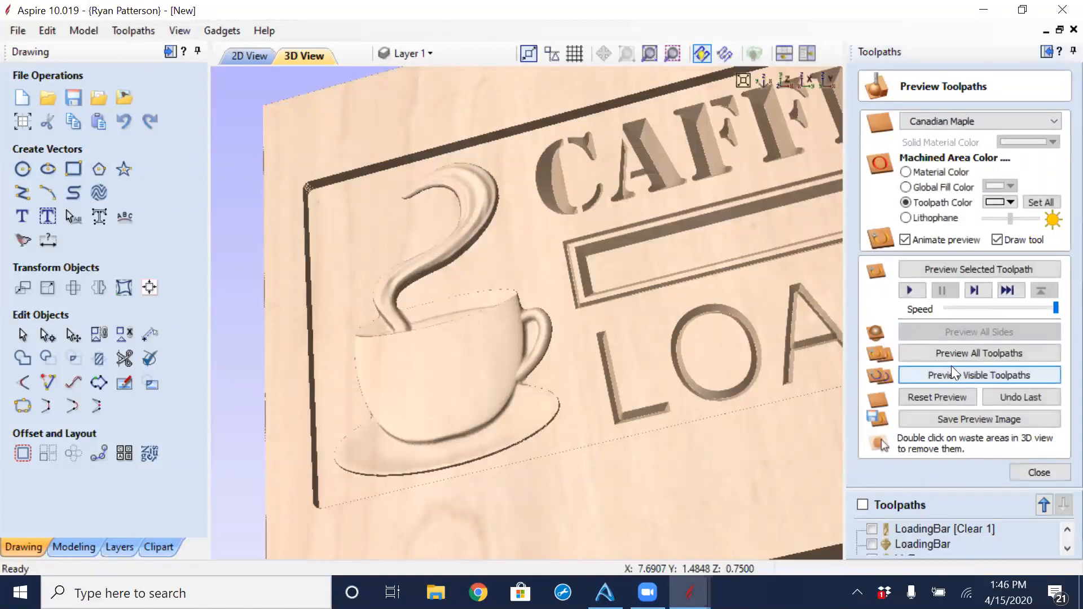
Examine the simulated cup's rim, handle, steam and saucer edge at close range for surface finish.
{"action": "scroll", "coordinate": [508, 396], "scroll_direction": "up", "scroll_amount": 6}
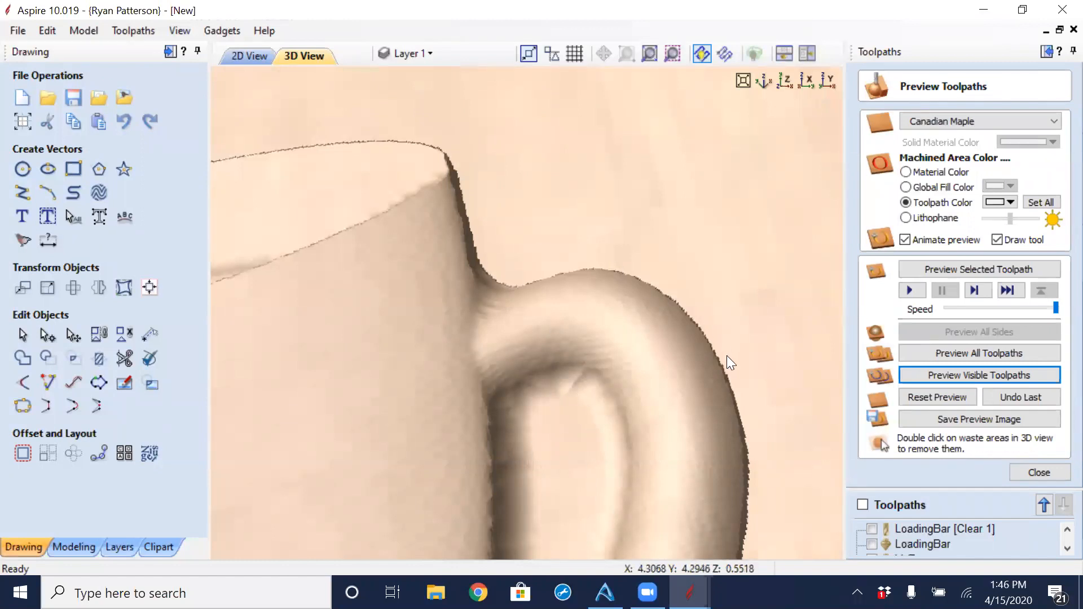
{"action": "scroll", "coordinate": [690, 332], "scroll_direction": "down", "scroll_amount": 5}
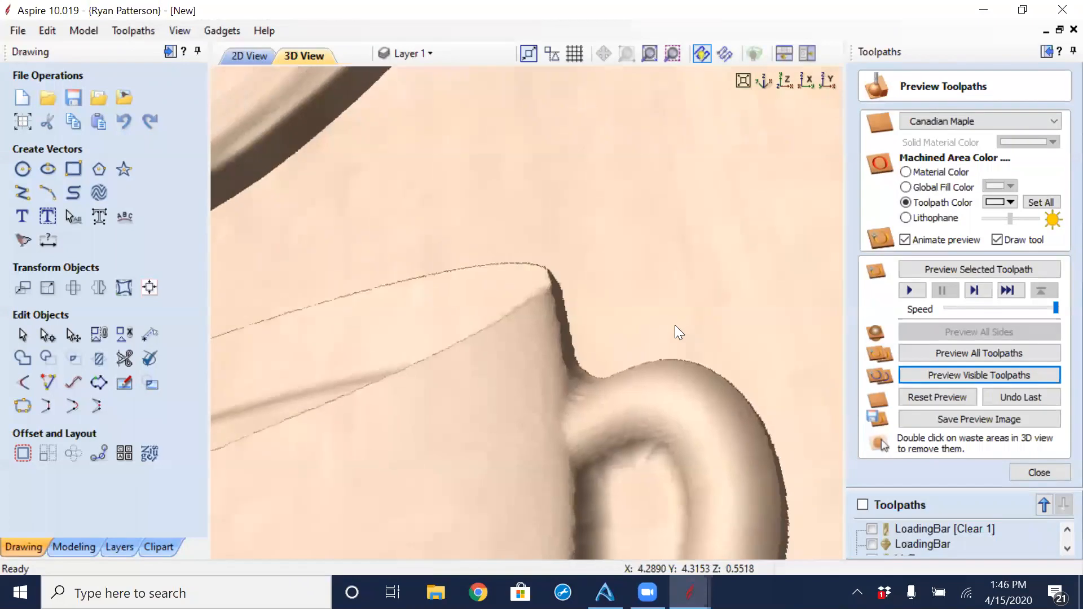
{"action": "scroll", "coordinate": [678, 331], "scroll_direction": "down", "scroll_amount": 6}
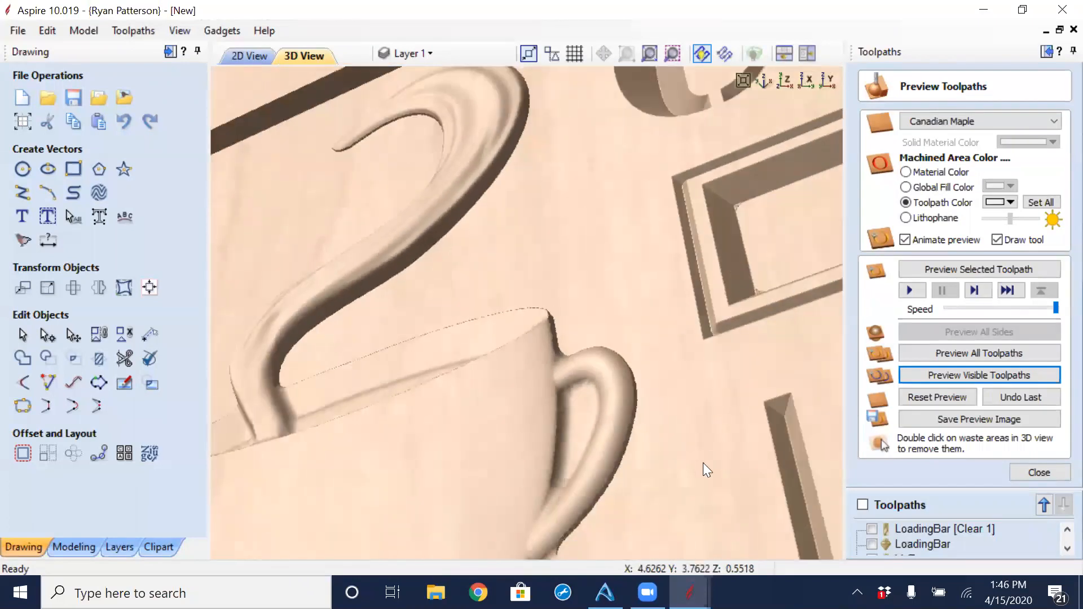
{"action": "middle_click_drag", "start_coordinate": [656, 463], "coordinate": [657, 285]}
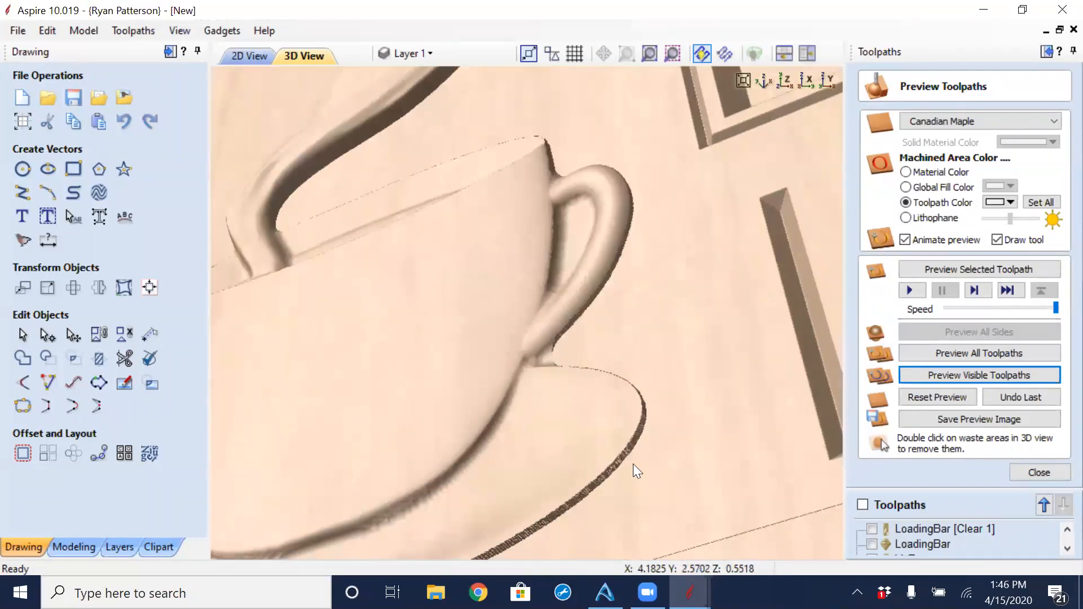
{"action": "middle_click_drag", "start_coordinate": [567, 464], "coordinate": [592, 301]}
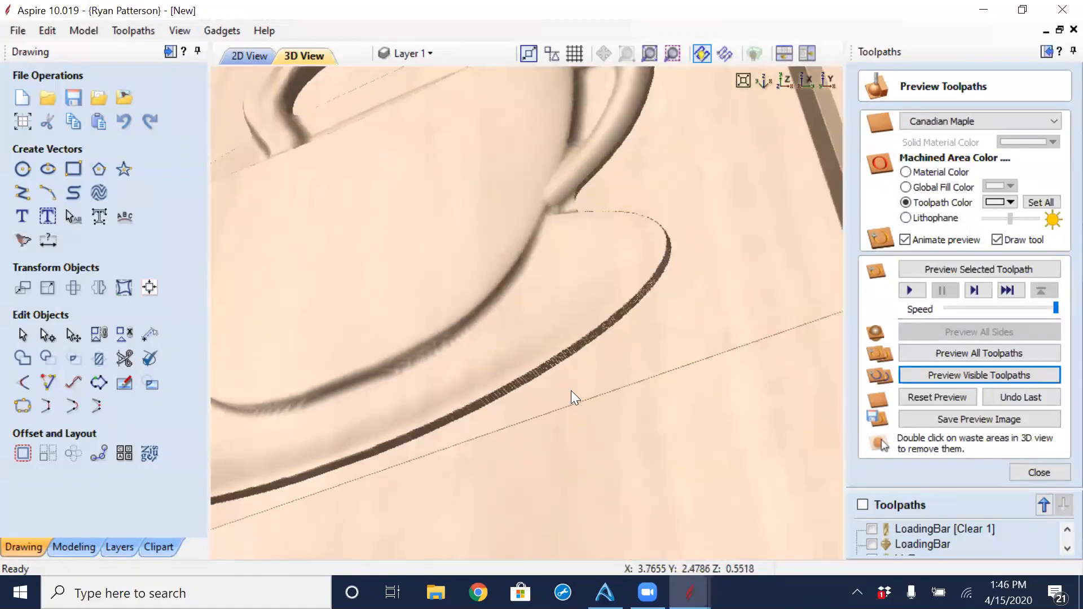
{"action": "scroll", "coordinate": [559, 372], "scroll_direction": "up", "scroll_amount": 3}
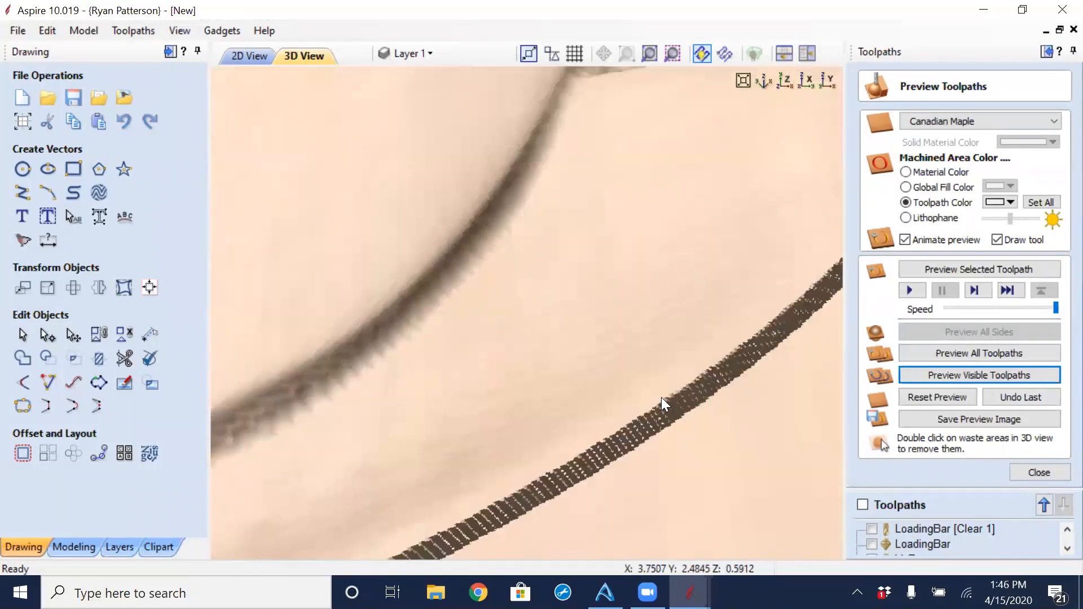
Recalculate the 3D Finish 1 toolpath with its boundary offset set to 0.0 inches.
{"action": "scroll", "coordinate": [661, 397], "scroll_direction": "down", "scroll_amount": 3}
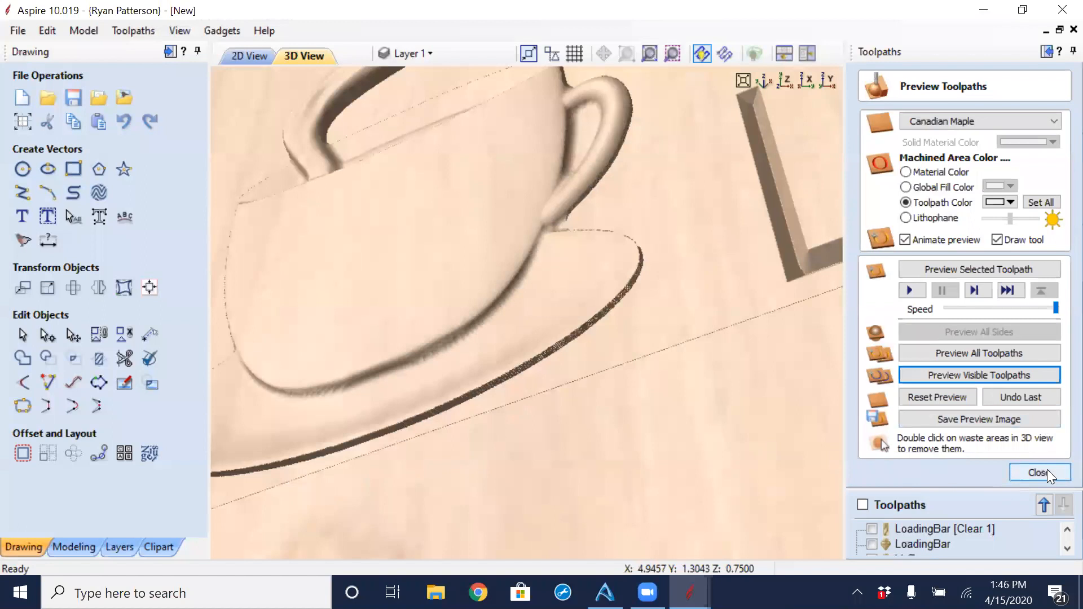
{"action": "left_click", "coordinate": [1045, 472]}
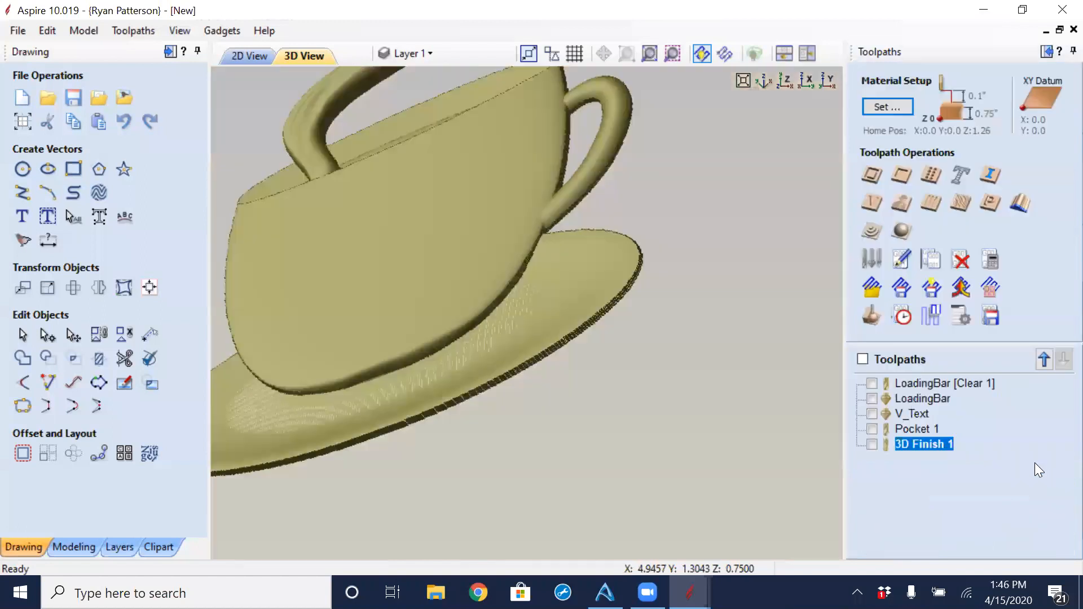
{"action": "left_click", "coordinate": [871, 444]}
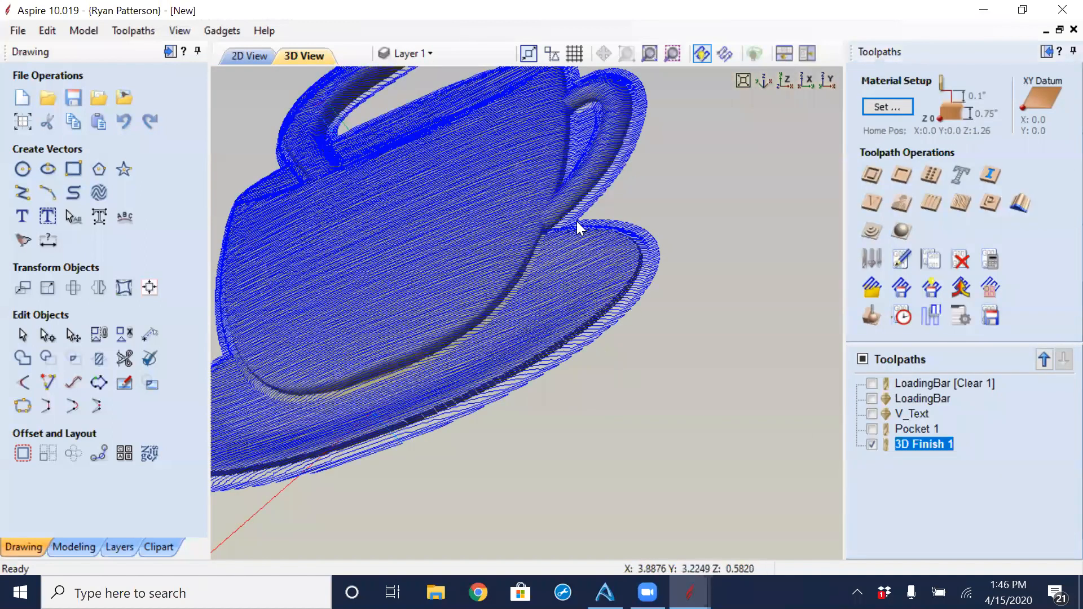
{"action": "scroll", "coordinate": [601, 227], "scroll_direction": "up", "scroll_amount": 3}
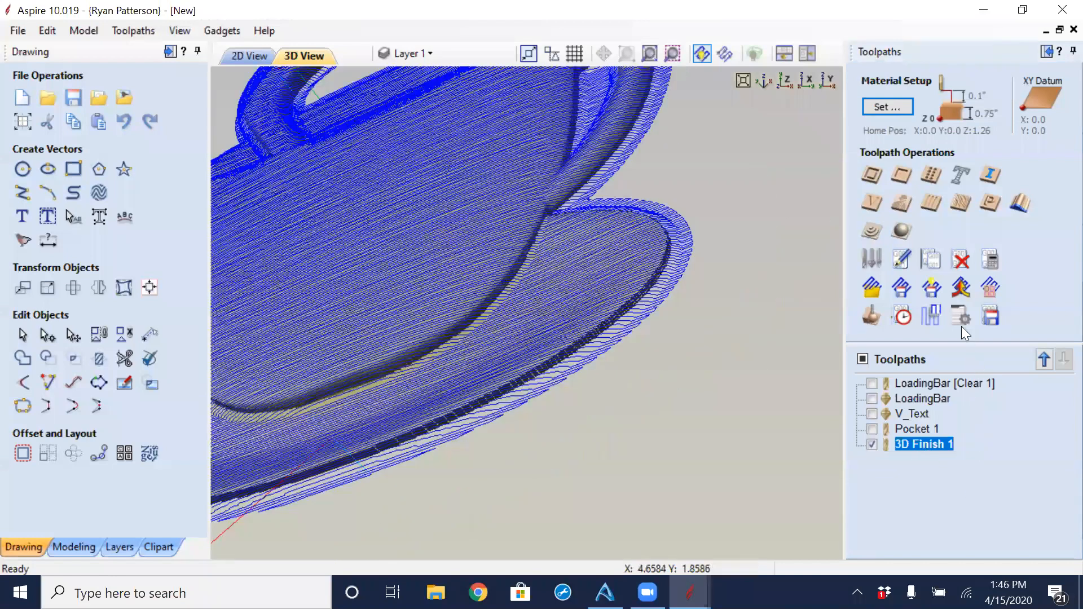
{"action": "left_click", "coordinate": [897, 288]}
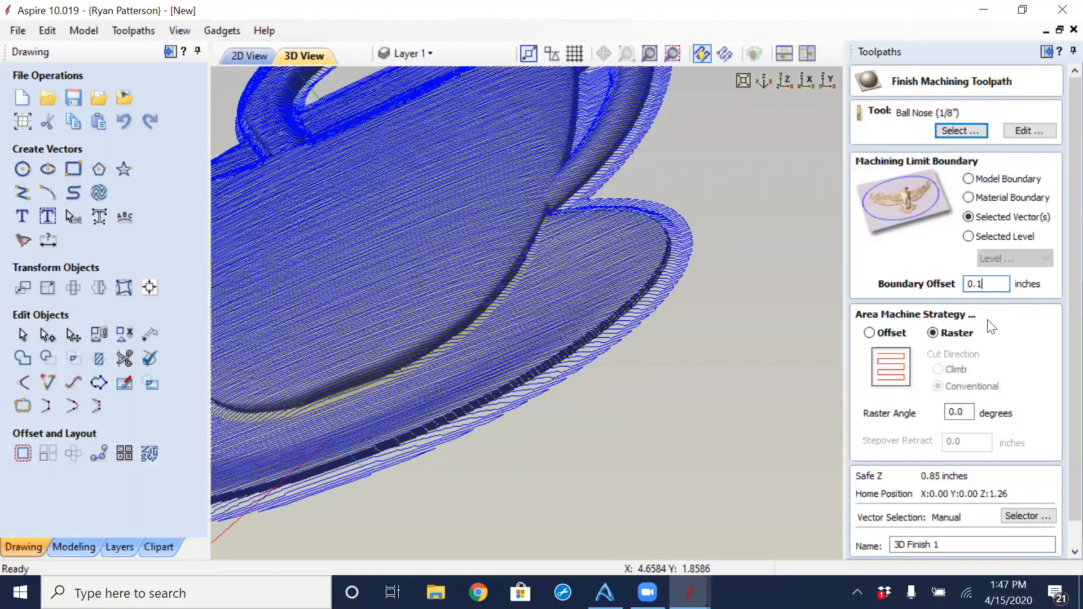
{"action": "type", "text": "0"}
{"action": "scroll", "coordinate": [1056, 314], "scroll_direction": "down", "scroll_amount": 1}
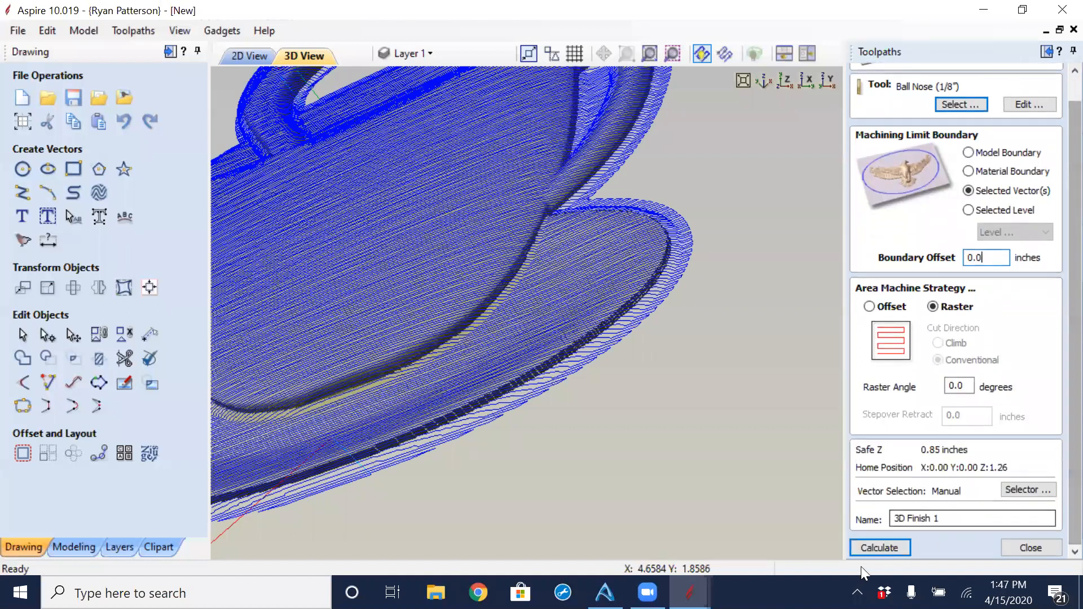
{"action": "left_click", "coordinate": [889, 545]}
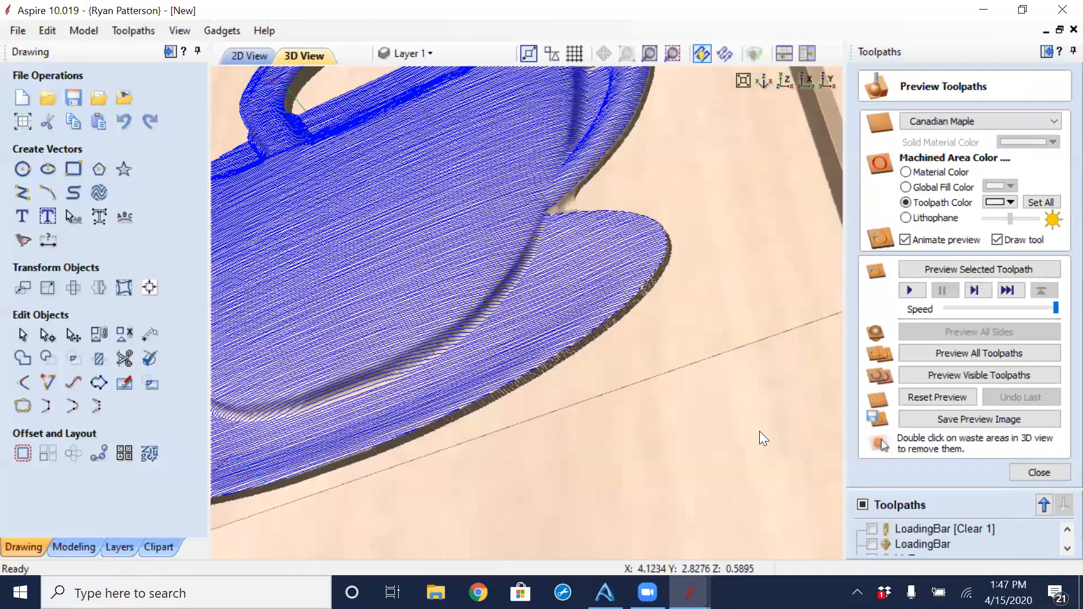
Examine the recalculated raster passes along the saucer edge and the cup's base at close range.
{"action": "scroll", "coordinate": [669, 441], "scroll_direction": "up", "scroll_amount": 2}
{"action": "scroll", "coordinate": [643, 465], "scroll_direction": "up", "scroll_amount": 1}
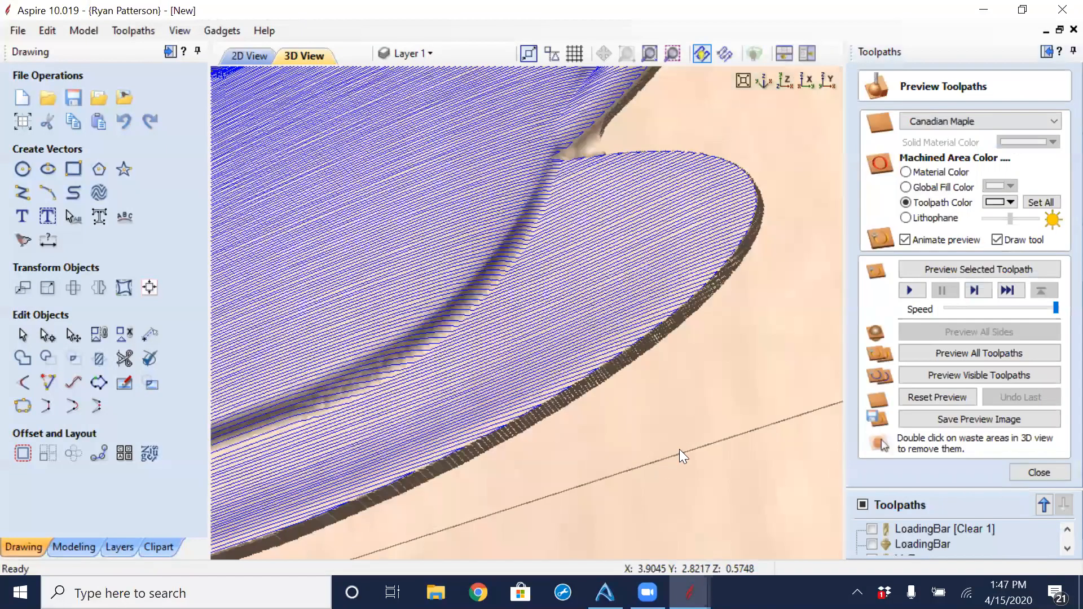
{"action": "scroll", "coordinate": [694, 462], "scroll_direction": "up", "scroll_amount": 2}
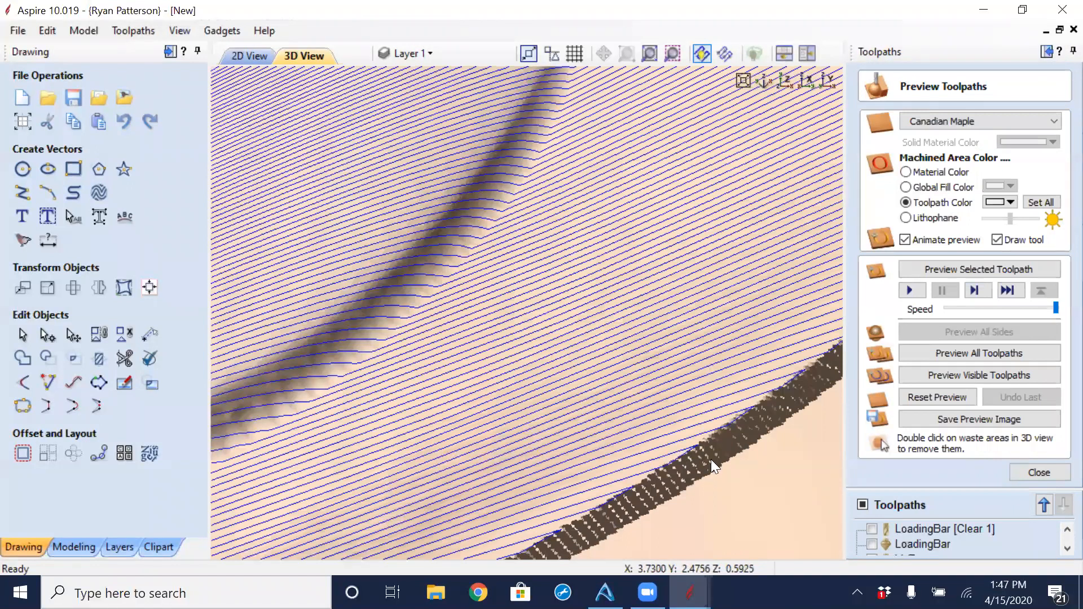
{"action": "scroll", "coordinate": [361, 169], "scroll_direction": "down", "scroll_amount": 1}
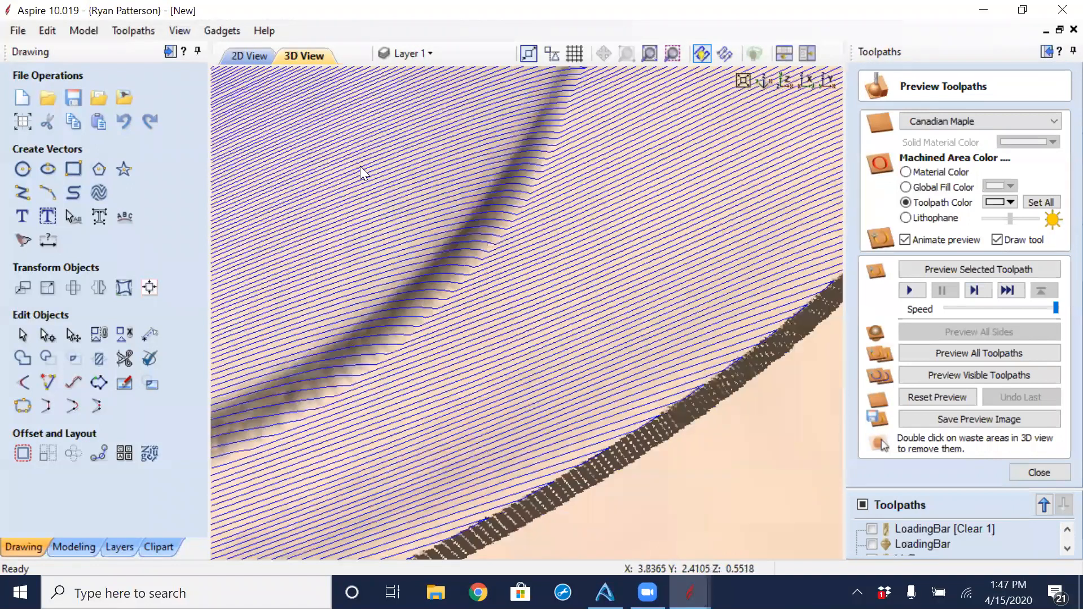
{"action": "scroll", "coordinate": [261, 59], "scroll_direction": "down", "scroll_amount": 2}
{"action": "scroll", "coordinate": [451, 234], "scroll_direction": "down", "scroll_amount": 1}
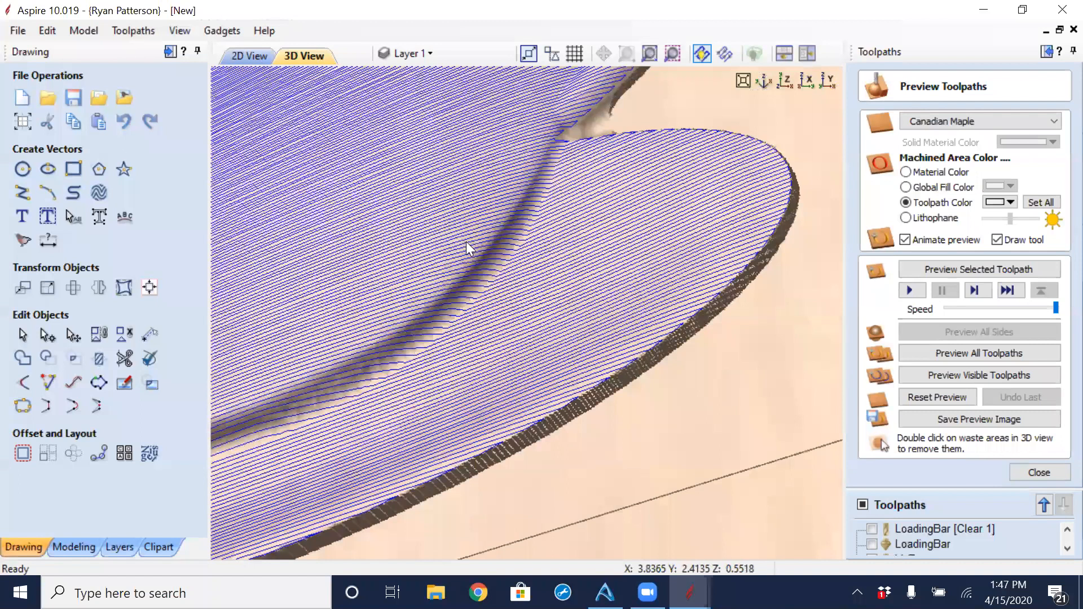
{"action": "scroll", "coordinate": [597, 243], "scroll_direction": "down", "scroll_amount": 1}
{"action": "scroll", "coordinate": [564, 214], "scroll_direction": "down", "scroll_amount": 1}
Reset the preview and simulate all toolpaths to check the edges of the cup, handle and steam.
{"action": "key", "text": "F2"}
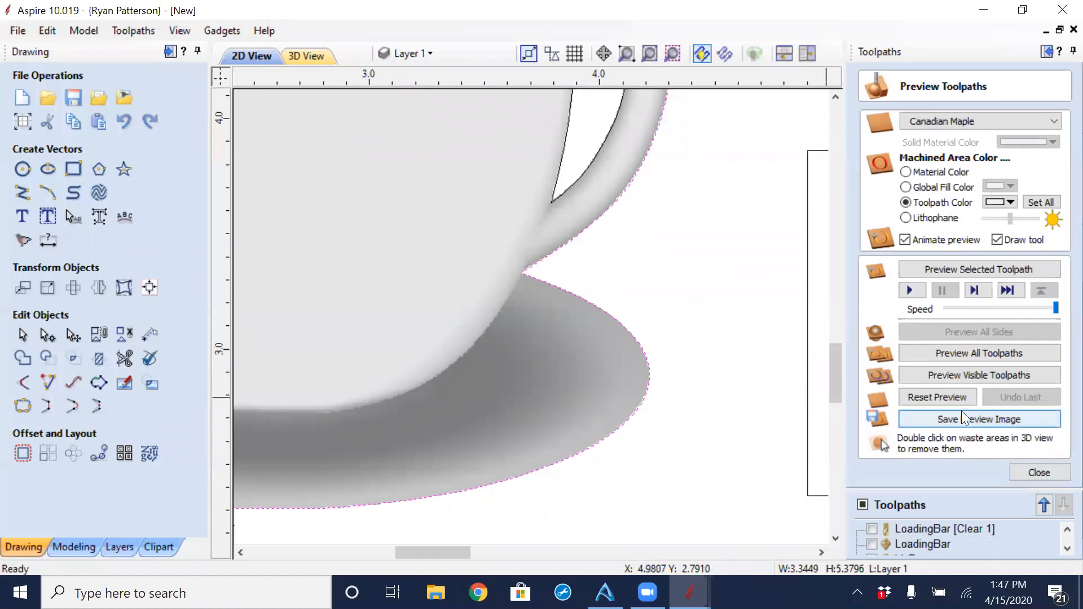
{"action": "left_click", "coordinate": [954, 399]}
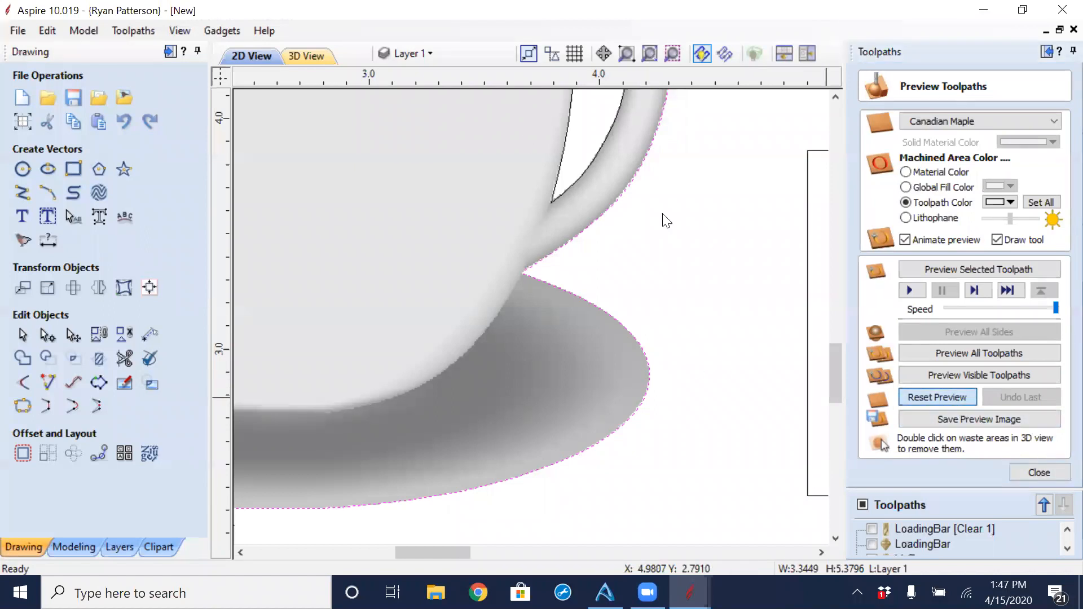
{"action": "left_click", "coordinate": [318, 52]}
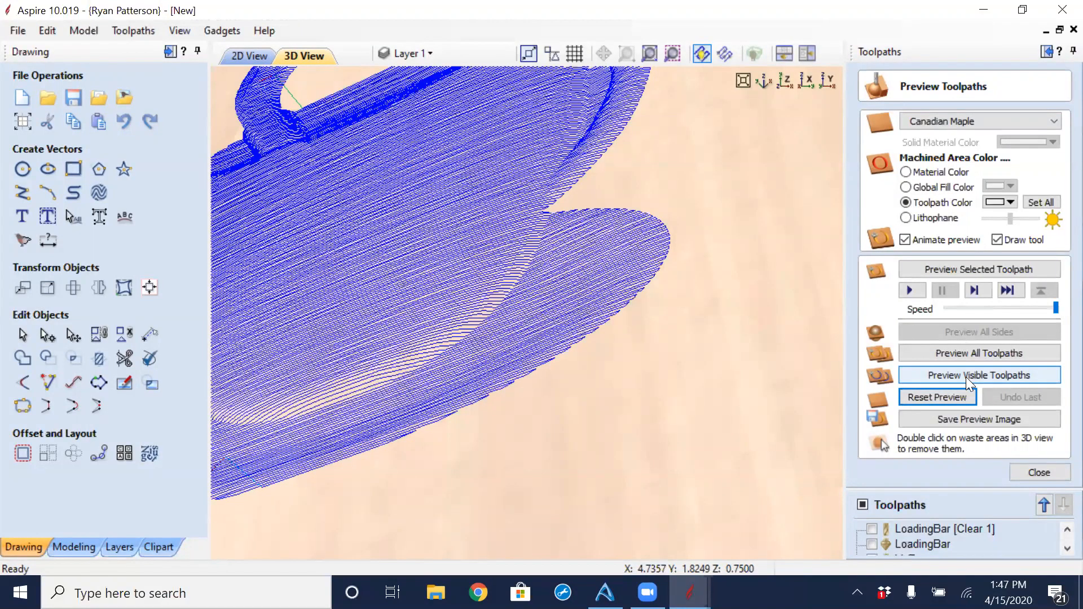
{"action": "left_click", "coordinate": [946, 354]}
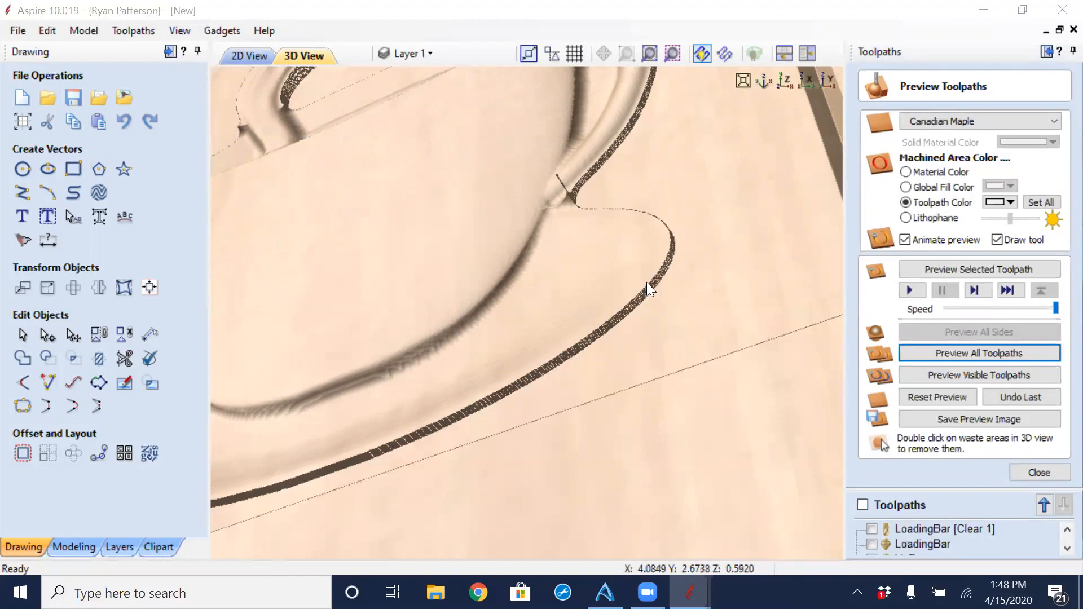
{"action": "scroll", "coordinate": [617, 290], "scroll_direction": "down", "scroll_amount": 3}
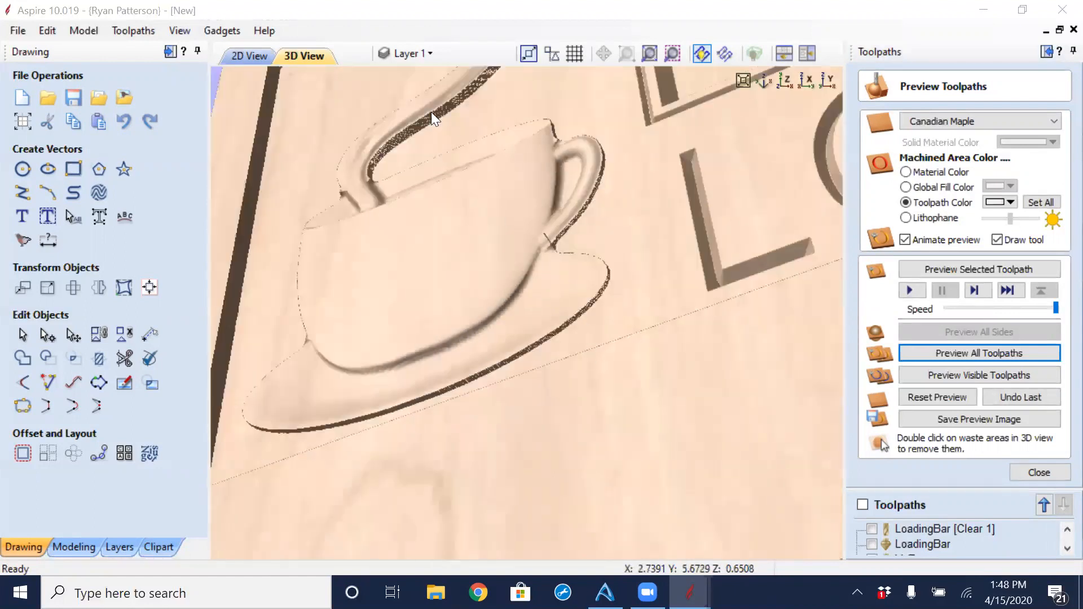
{"action": "middle_click_drag", "start_coordinate": [466, 122], "coordinate": [416, 314]}
{"action": "scroll", "coordinate": [501, 142], "scroll_direction": "up", "scroll_amount": 4}
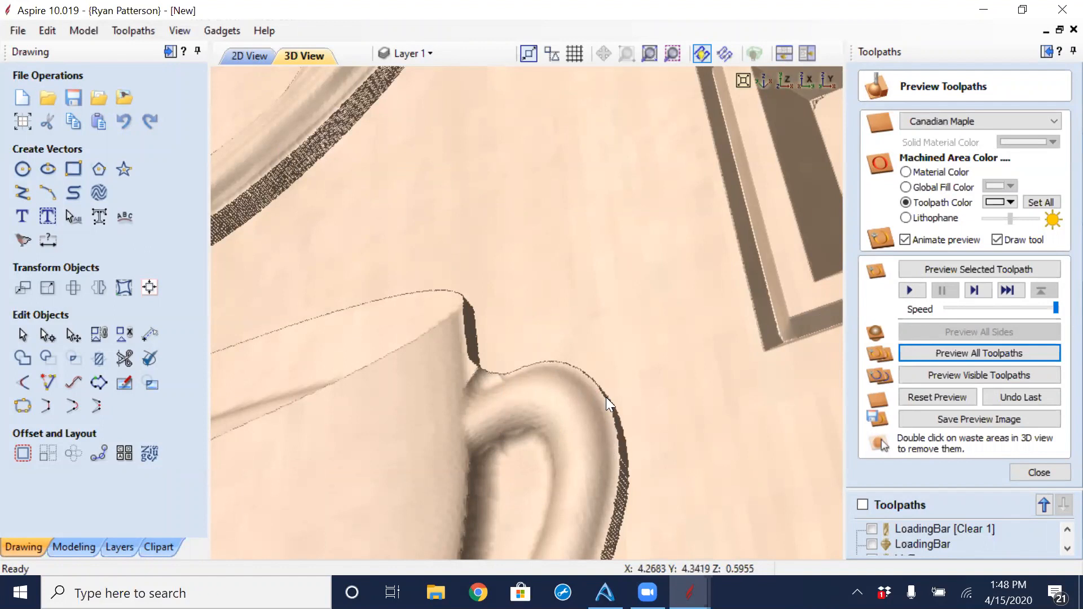
Set the 3D Finish 1 toolpath's boundary offset to 0.1 inches and recalculate it.
{"action": "left_click", "coordinate": [250, 56]}
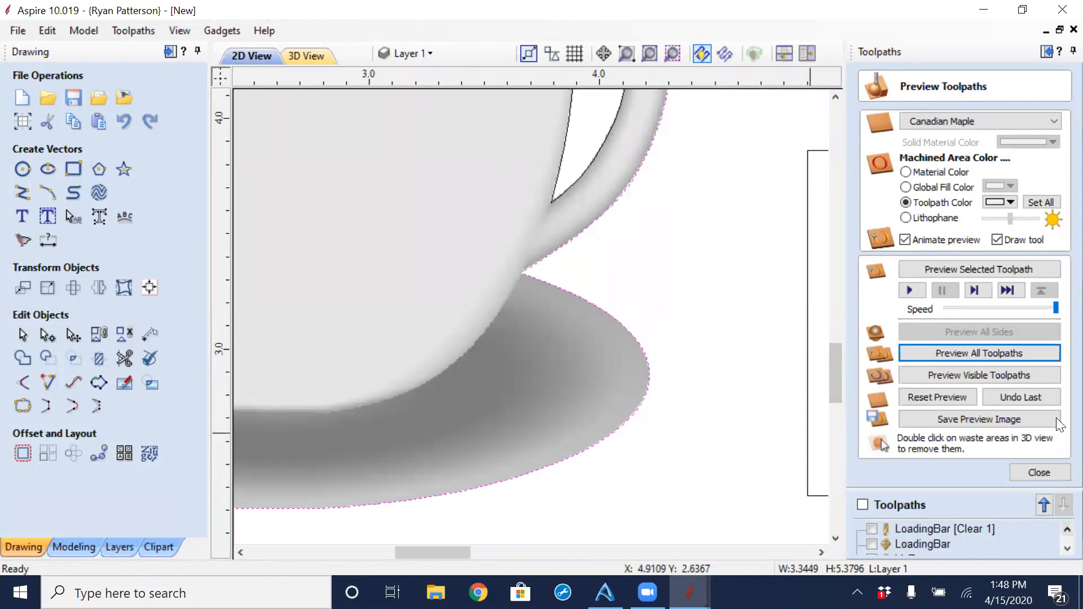
{"action": "left_click", "coordinate": [1039, 472]}
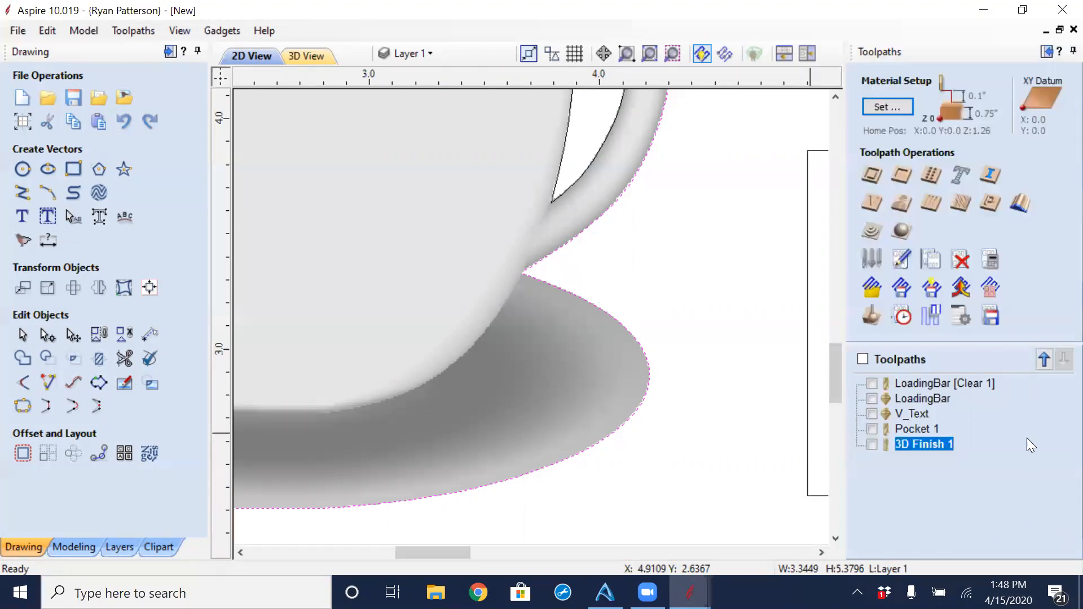
{"action": "double_click", "coordinate": [906, 446]}
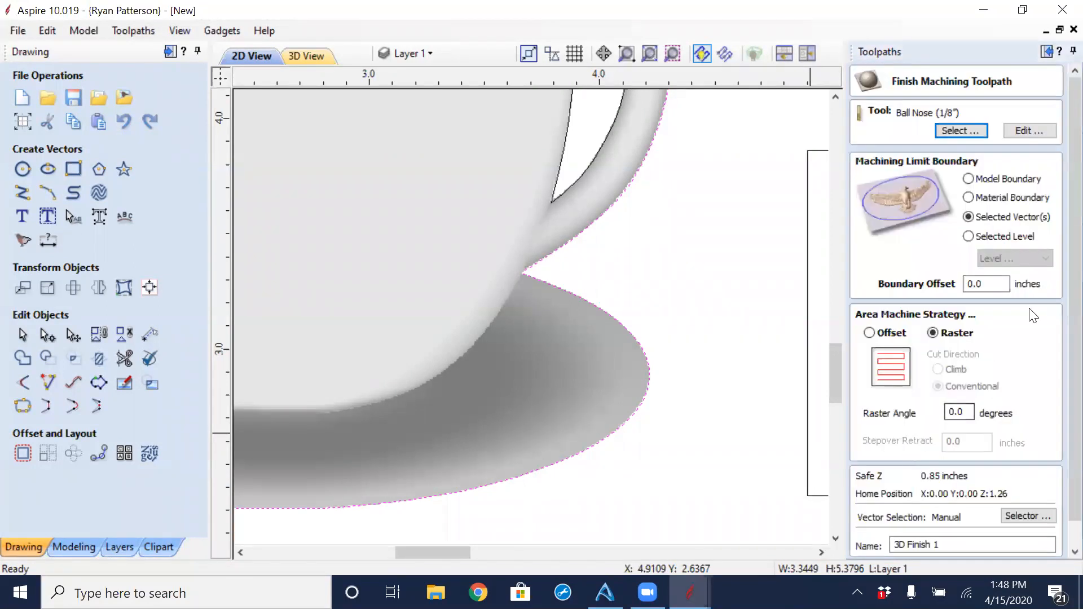
{"action": "left_click", "coordinate": [994, 286]}
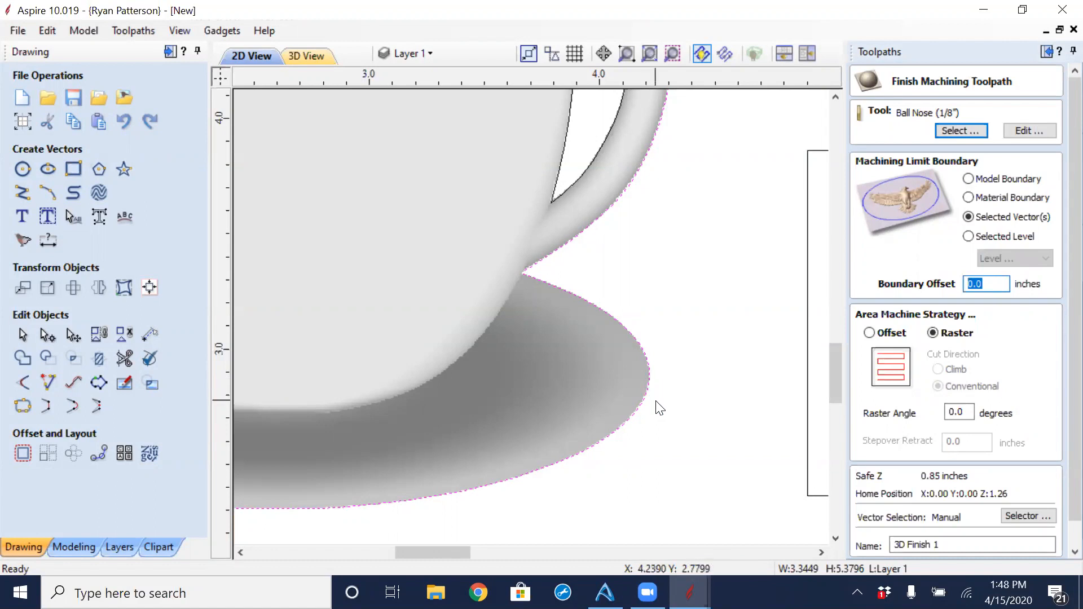
{"action": "type", "text": ".1"}
{"action": "scroll", "coordinate": [1055, 288], "scroll_direction": "down", "scroll_amount": 1}
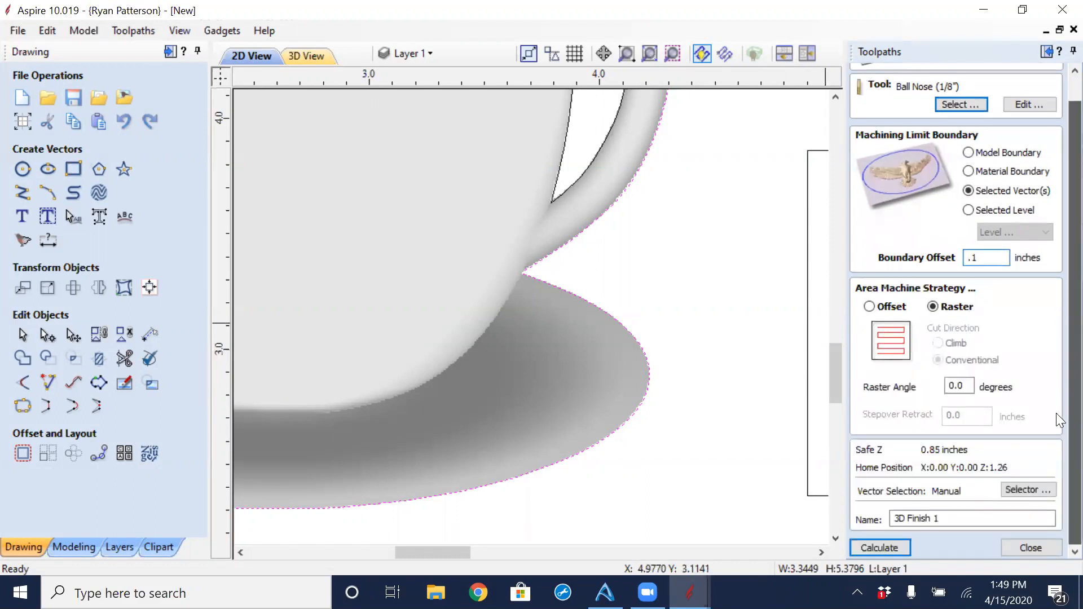
{"action": "left_click", "coordinate": [872, 549]}
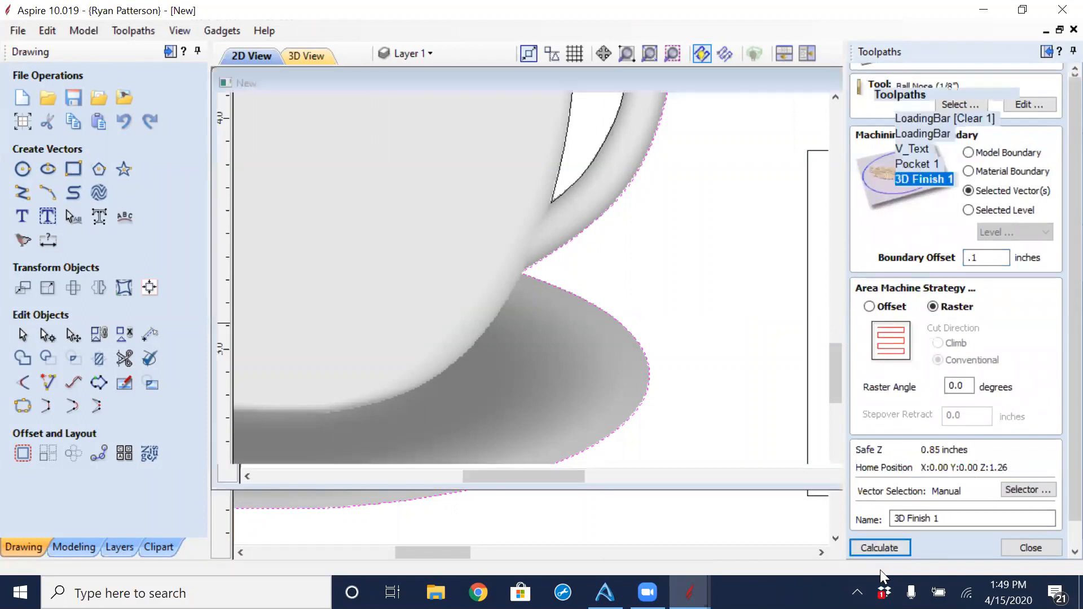
Inspect how far the cup's raster passes extend beyond the saucer, handle and steam outlines.
{"action": "scroll", "coordinate": [418, 395], "scroll_direction": "up", "scroll_amount": 6}
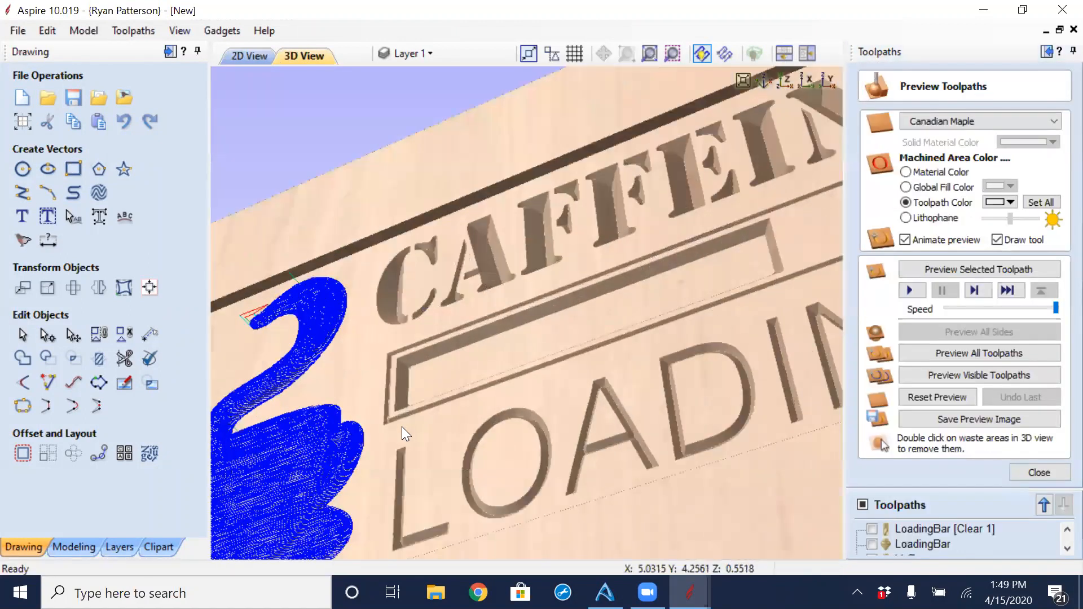
{"action": "middle_click_drag", "start_coordinate": [418, 394], "coordinate": [805, 130]}
{"action": "scroll", "coordinate": [713, 343], "scroll_direction": "up", "scroll_amount": 4}
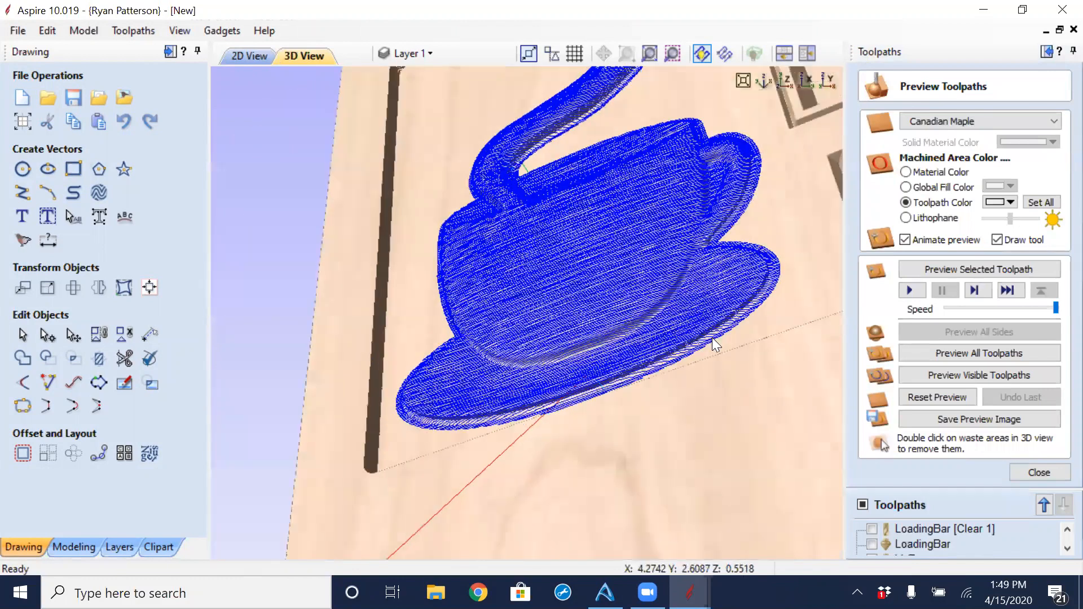
{"action": "scroll", "coordinate": [702, 444], "scroll_direction": "up", "scroll_amount": 5}
{"action": "scroll", "coordinate": [619, 374], "scroll_direction": "up", "scroll_amount": 2}
{"action": "scroll", "coordinate": [710, 368], "scroll_direction": "down", "scroll_amount": 6}
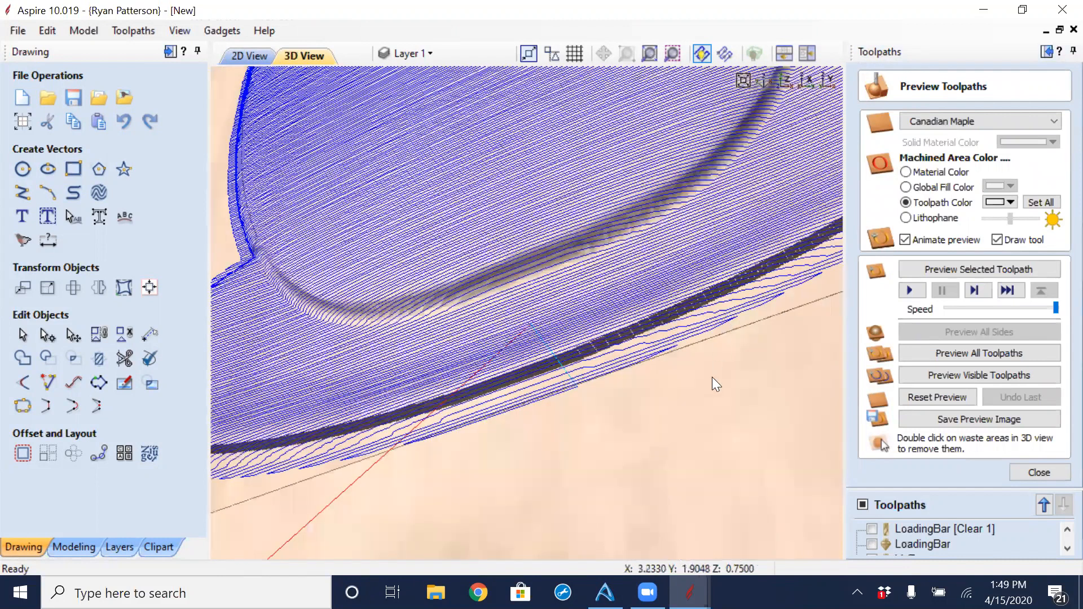
{"action": "scroll", "coordinate": [717, 335], "scroll_direction": "up", "scroll_amount": 2}
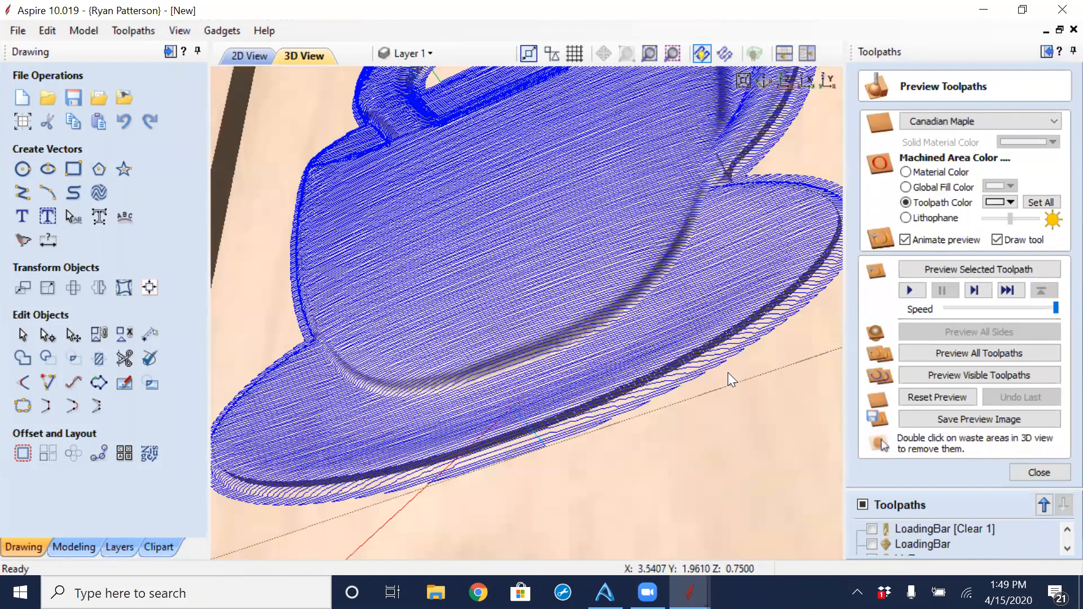
{"action": "scroll", "coordinate": [661, 412], "scroll_direction": "down", "scroll_amount": 1}
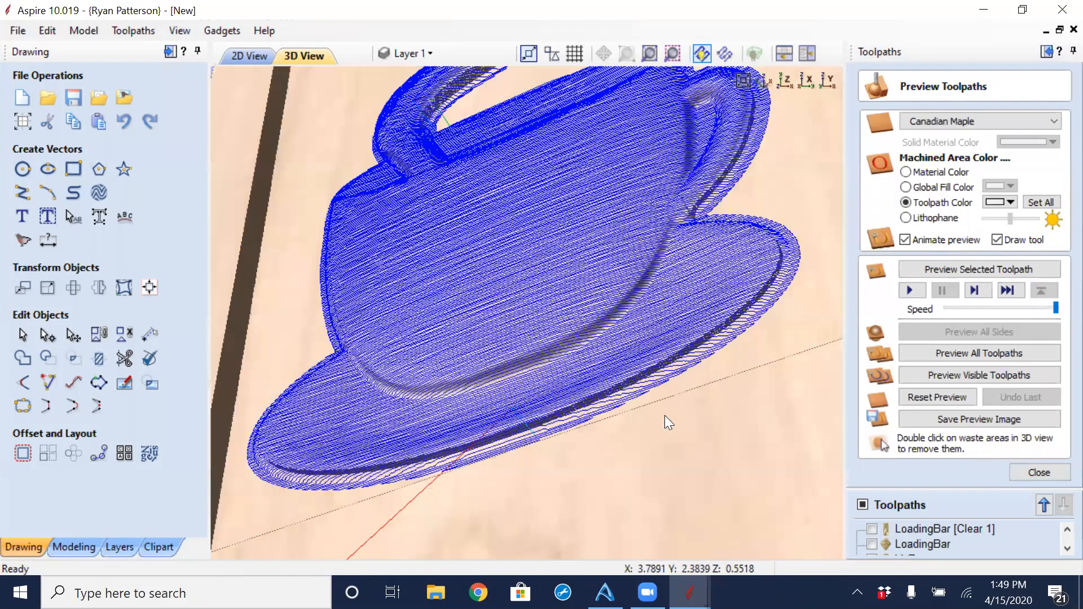
{"action": "scroll", "coordinate": [972, 378], "scroll_direction": "down", "scroll_amount": 1}
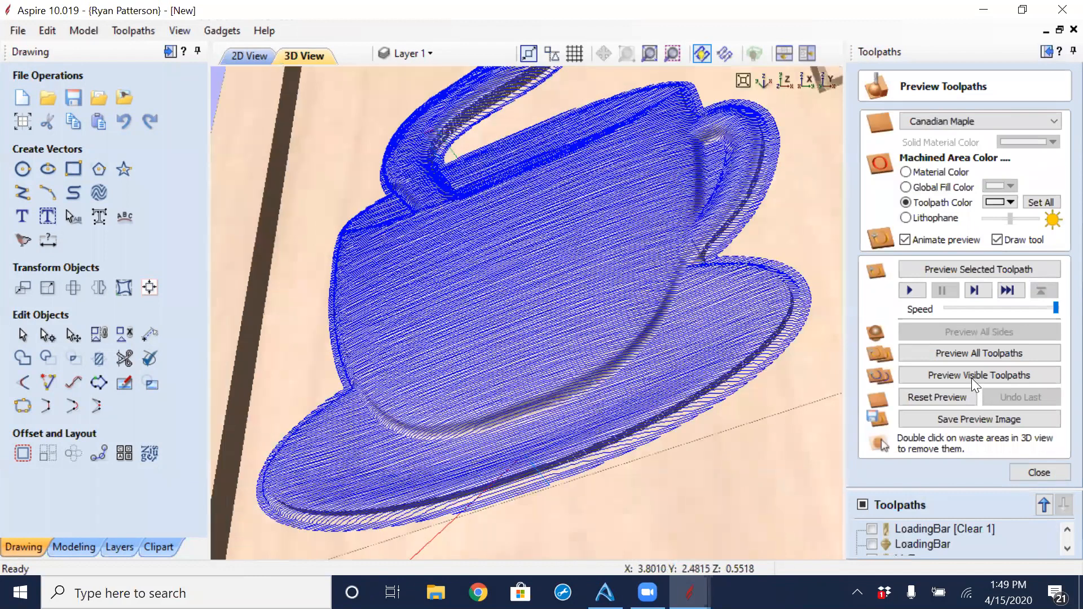
Simulate the visible 3D finish toolpath and view the cup and the whole carved sign.
{"action": "scroll", "coordinate": [972, 378], "scroll_direction": "down", "scroll_amount": 2}
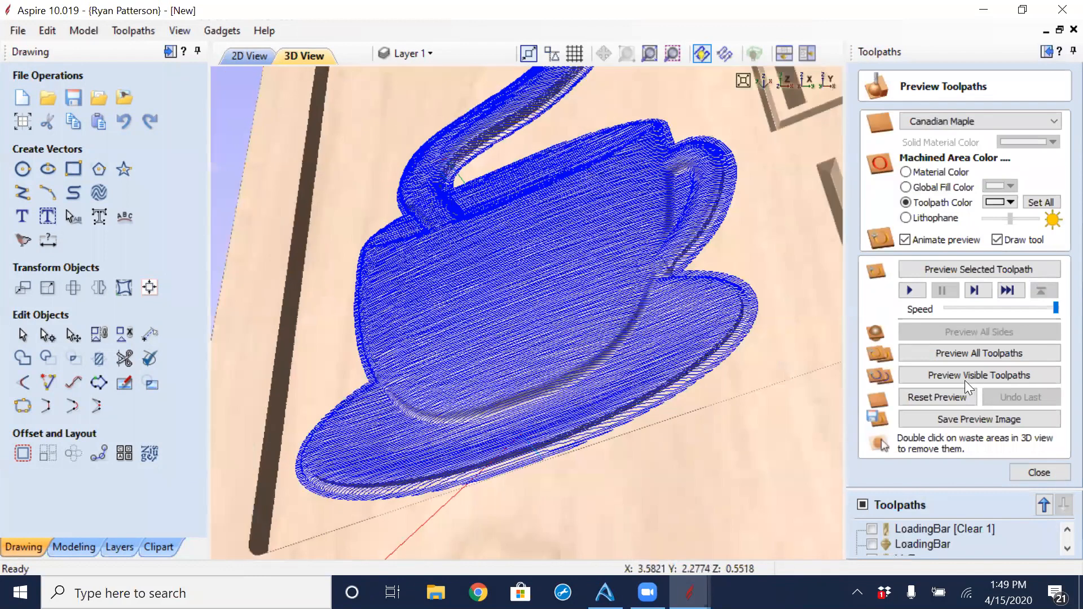
{"action": "scroll", "coordinate": [965, 380], "scroll_direction": "up", "scroll_amount": 2}
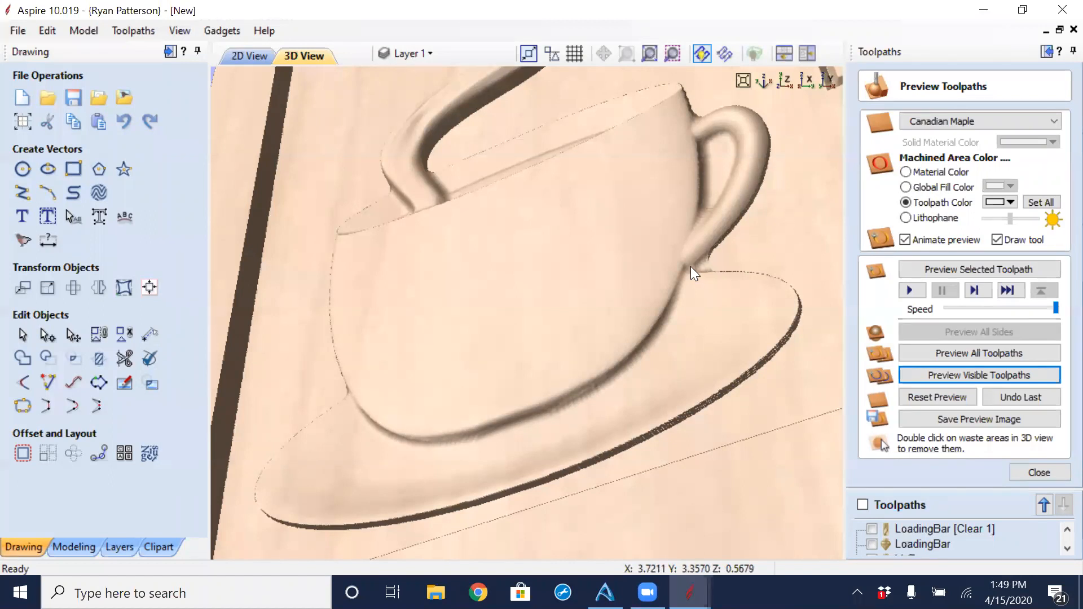
{"action": "scroll", "coordinate": [690, 265], "scroll_direction": "down", "scroll_amount": 5}
{"action": "middle_click_drag", "start_coordinate": [765, 291], "coordinate": [576, 326]}
{"action": "scroll", "coordinate": [563, 336], "scroll_direction": "down", "scroll_amount": 2}
{"action": "left_click_drag", "start_coordinate": [578, 303], "coordinate": [708, 382]}
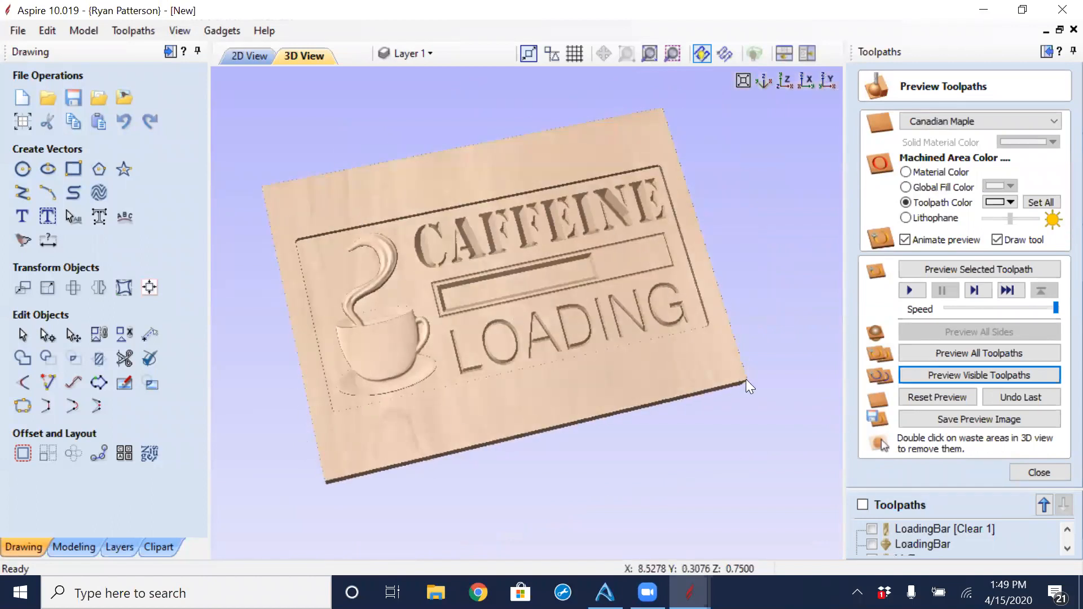
Select the sign's outer border rectangle in the 2D view and start a 2D profile toolpath for it.
{"action": "left_click", "coordinate": [226, 56]}
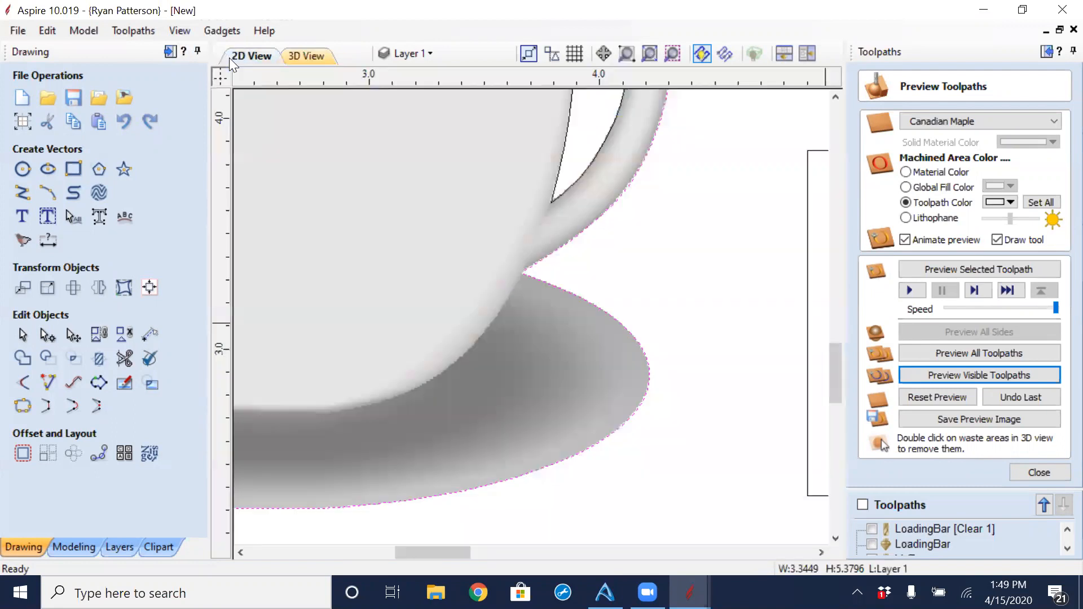
{"action": "scroll", "coordinate": [512, 291], "scroll_direction": "down", "scroll_amount": 3}
{"action": "left_click", "coordinate": [573, 360]}
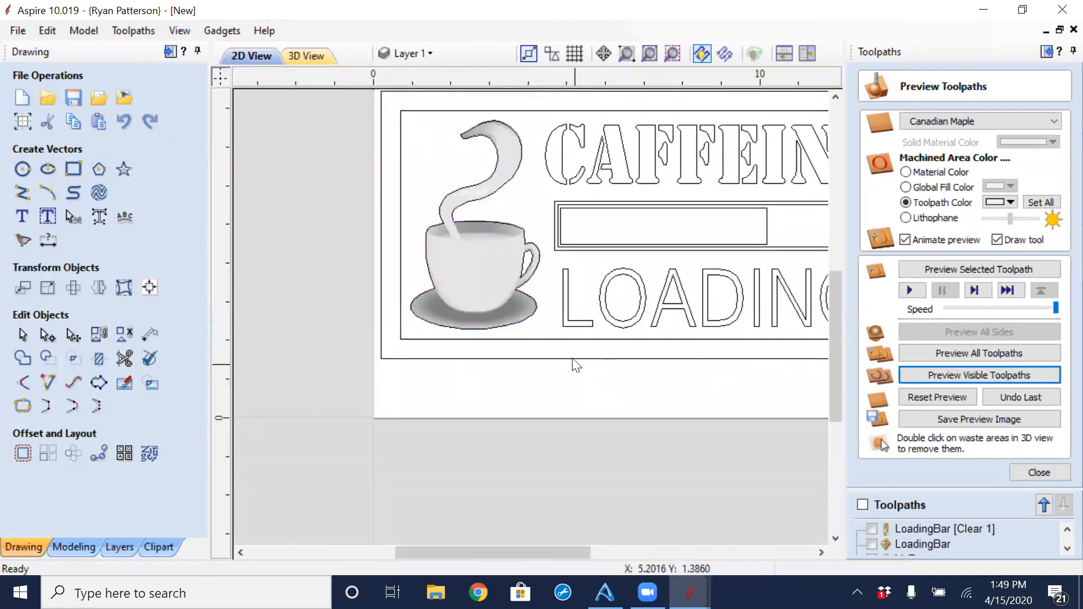
{"action": "middle_click_drag", "start_coordinate": [709, 386], "coordinate": [596, 420]}
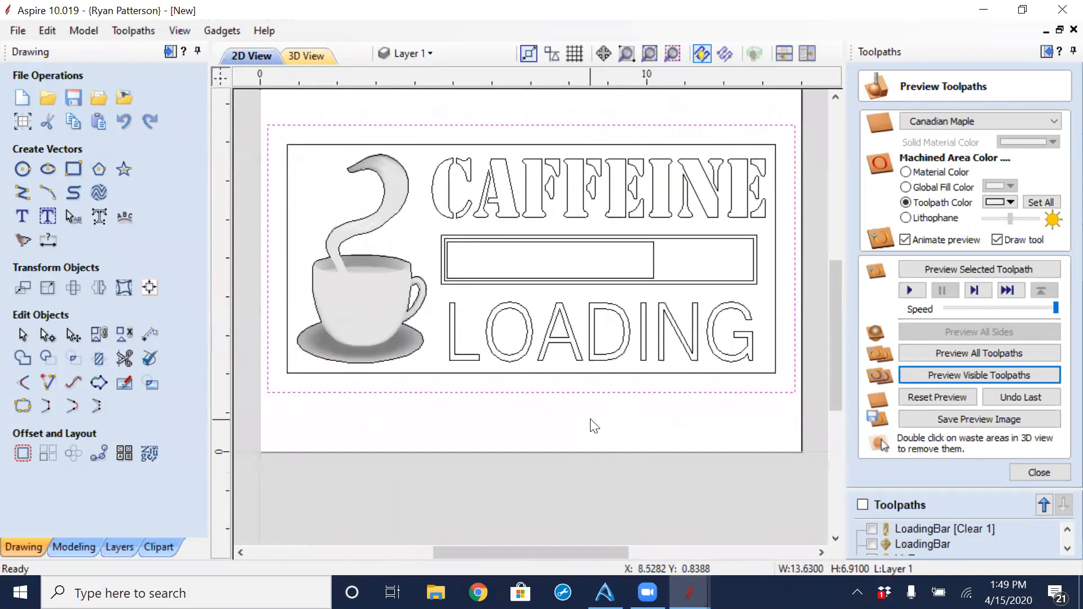
{"action": "left_click", "coordinate": [1050, 473]}
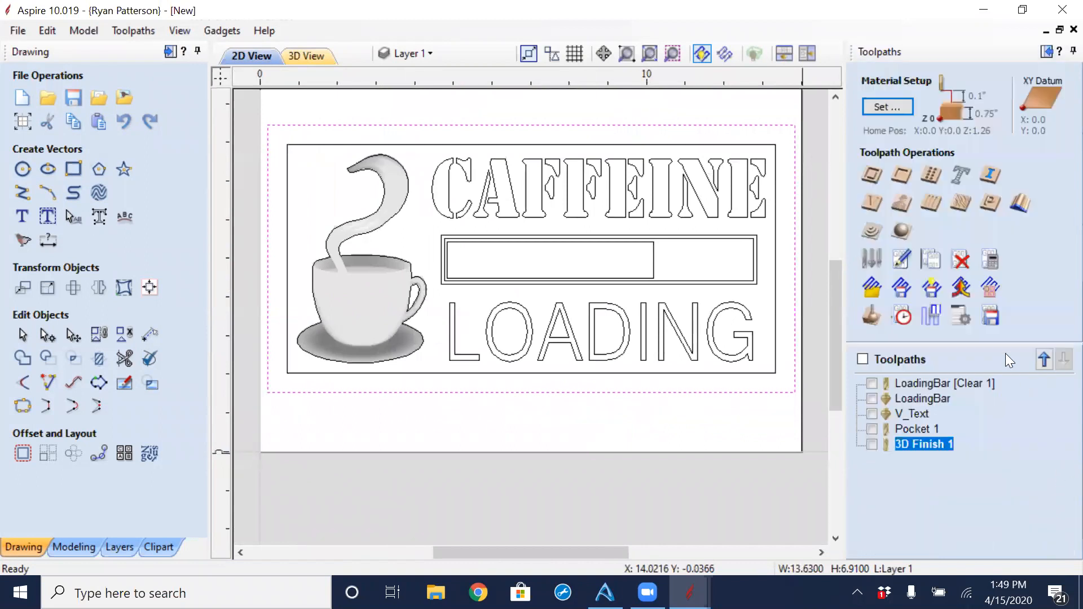
{"action": "left_click", "coordinate": [872, 174]}
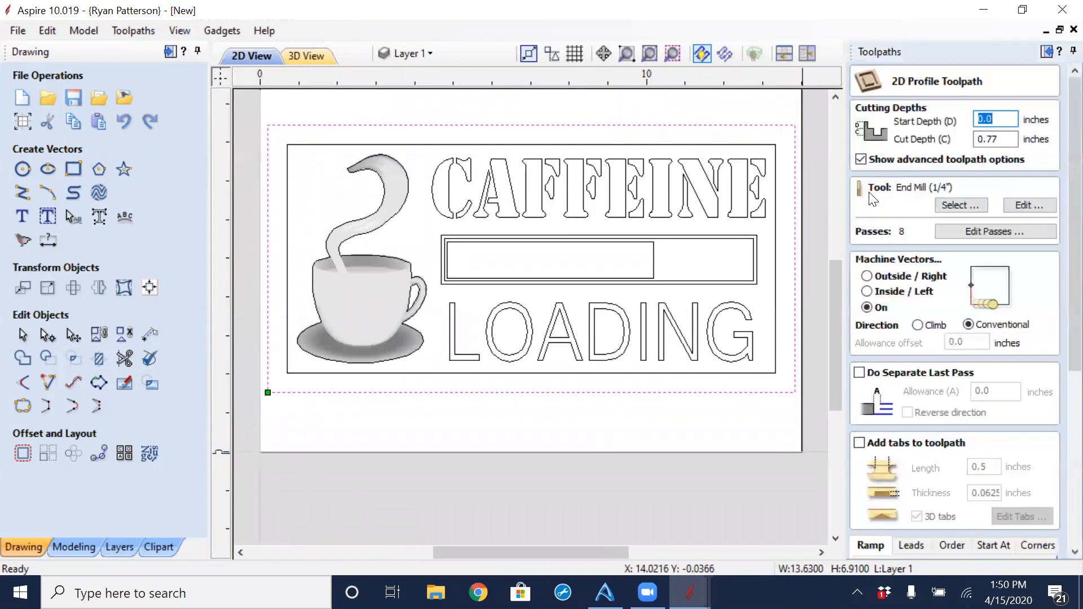
Set the profile's cut depth to 0.77 inches, with advanced toolpath options shown, and keep the 1/4" end mill.
{"action": "left_click", "coordinate": [988, 138]}
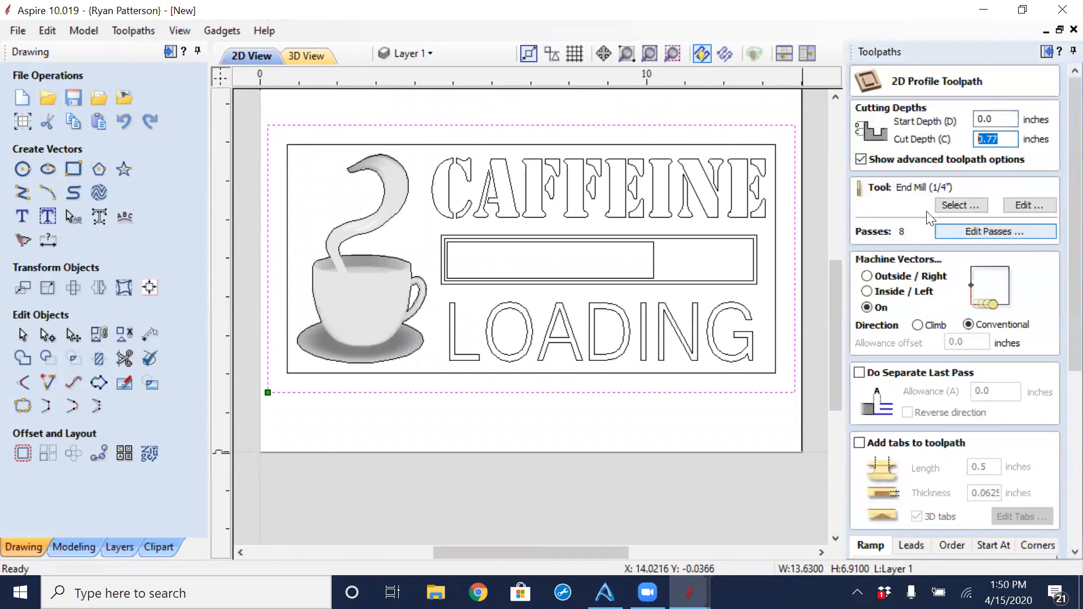
{"action": "left_click", "coordinate": [861, 159]}
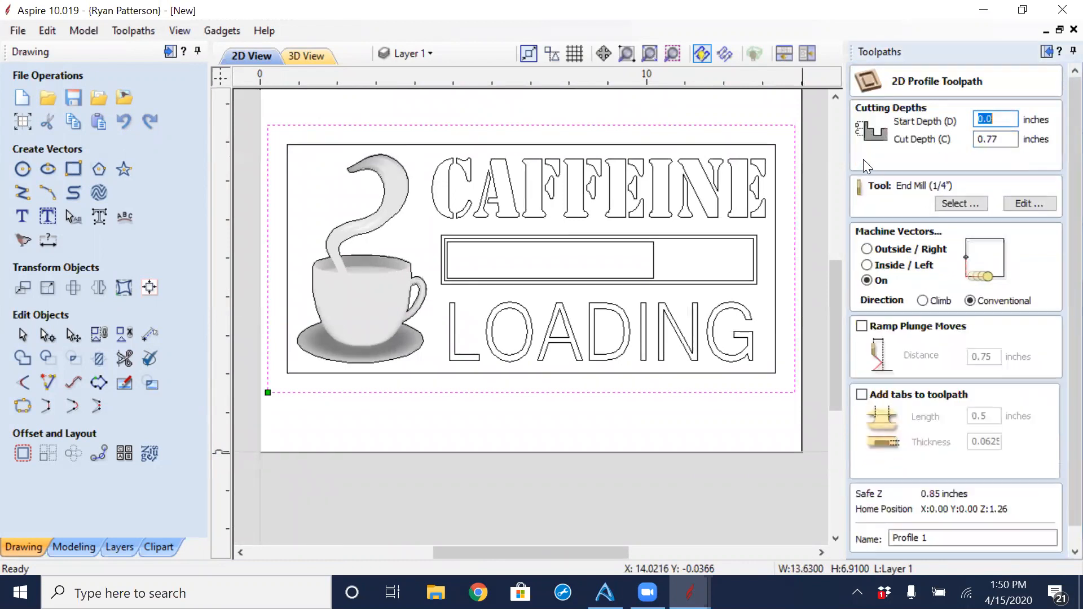
{"action": "left_click", "coordinate": [861, 159]}
{"action": "left_click", "coordinate": [976, 141]}
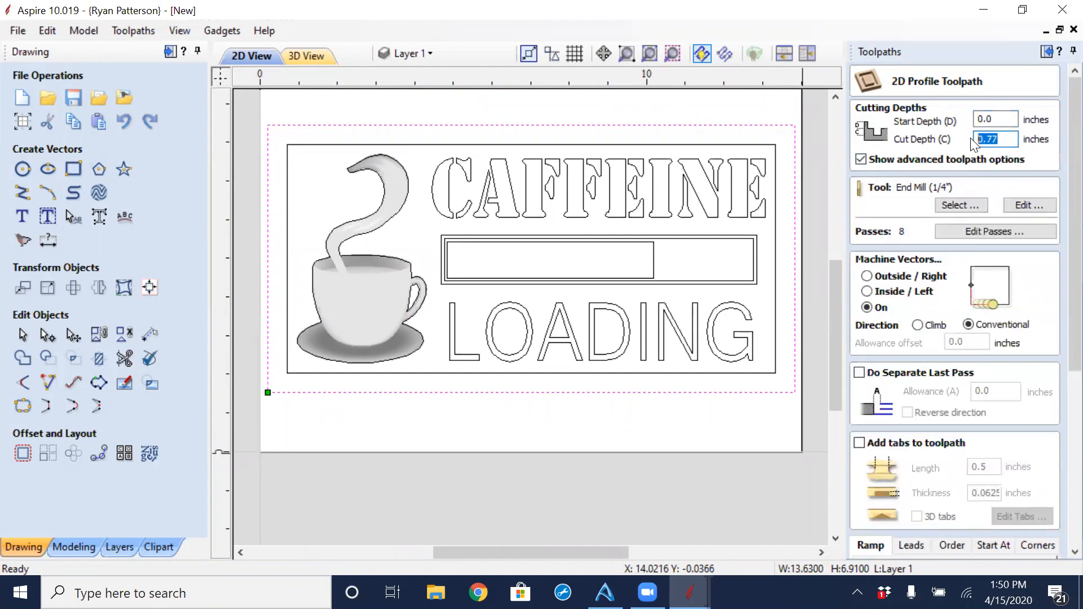
{"action": "type", "text": "z"}
{"action": "double_click", "coordinate": [996, 141]}
{"action": "type", "text": "z+"}
{"action": "left_click", "coordinate": [971, 205]}
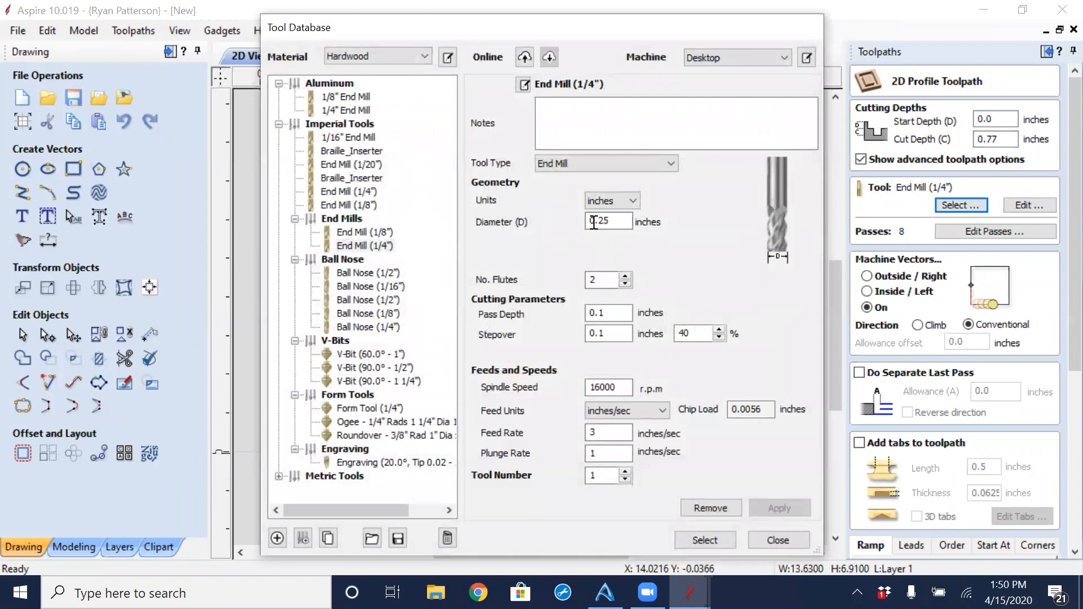
{"action": "left_click", "coordinate": [774, 540]}
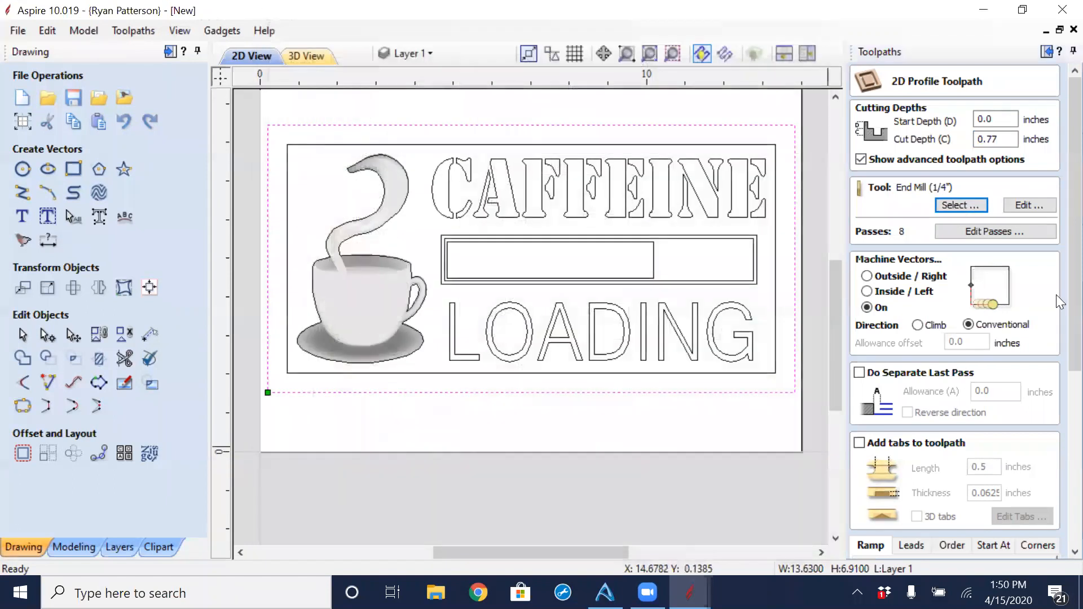
Set the profile cut's number of passes to 2 and apply the new pass depths.
{"action": "left_click", "coordinate": [994, 230]}
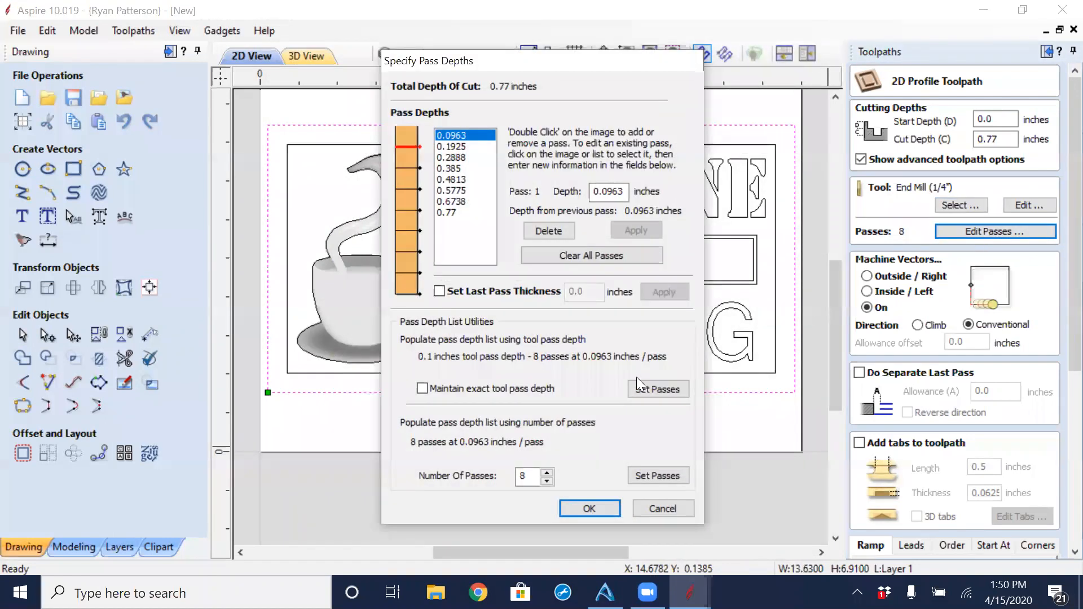
{"action": "left_click_drag", "start_coordinate": [526, 475], "coordinate": [516, 476]}
{"action": "type", "text": "2"}
{"action": "left_click", "coordinate": [662, 471]}
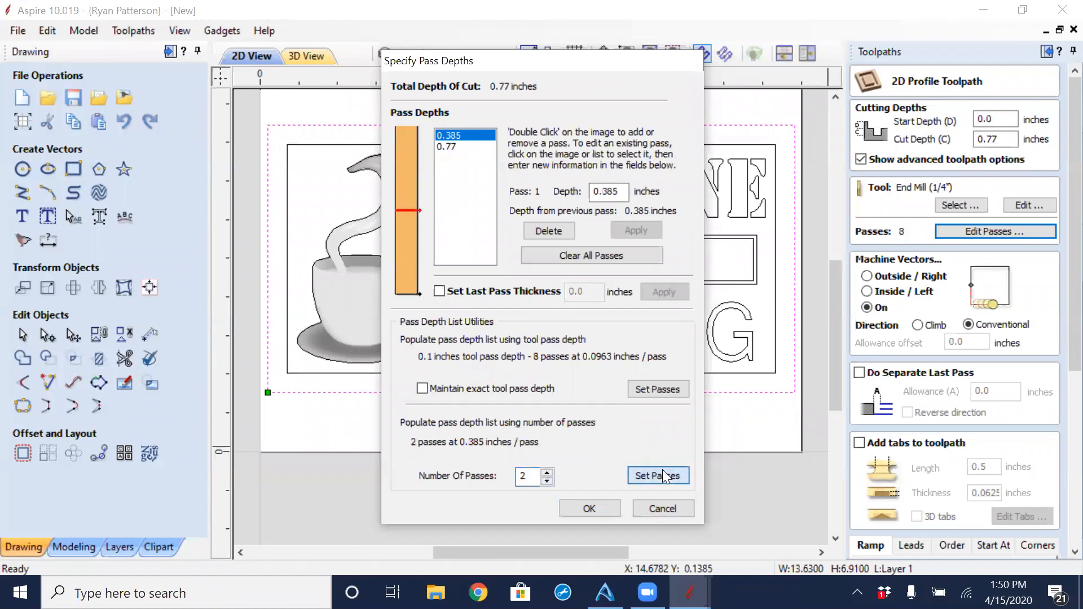
{"action": "left_click", "coordinate": [589, 508]}
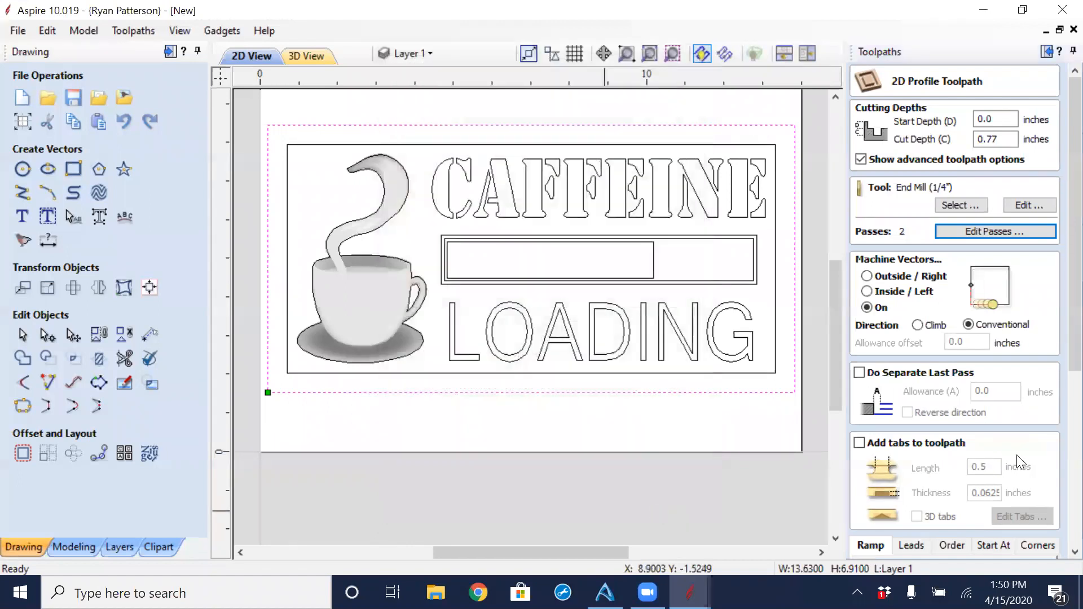
Calculate the profile toolpath on the border line, allowing the cut to go through the material.
{"action": "scroll", "coordinate": [1056, 447], "scroll_direction": "down", "scroll_amount": 3}
{"action": "scroll", "coordinate": [1055, 457], "scroll_direction": "down", "scroll_amount": 2}
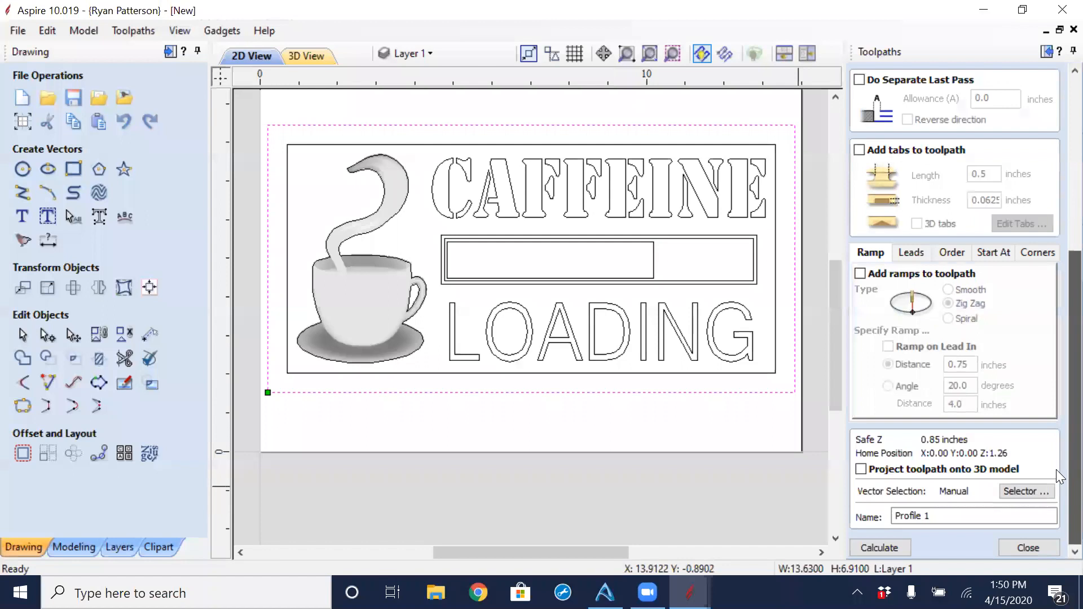
{"action": "left_click", "coordinate": [877, 548]}
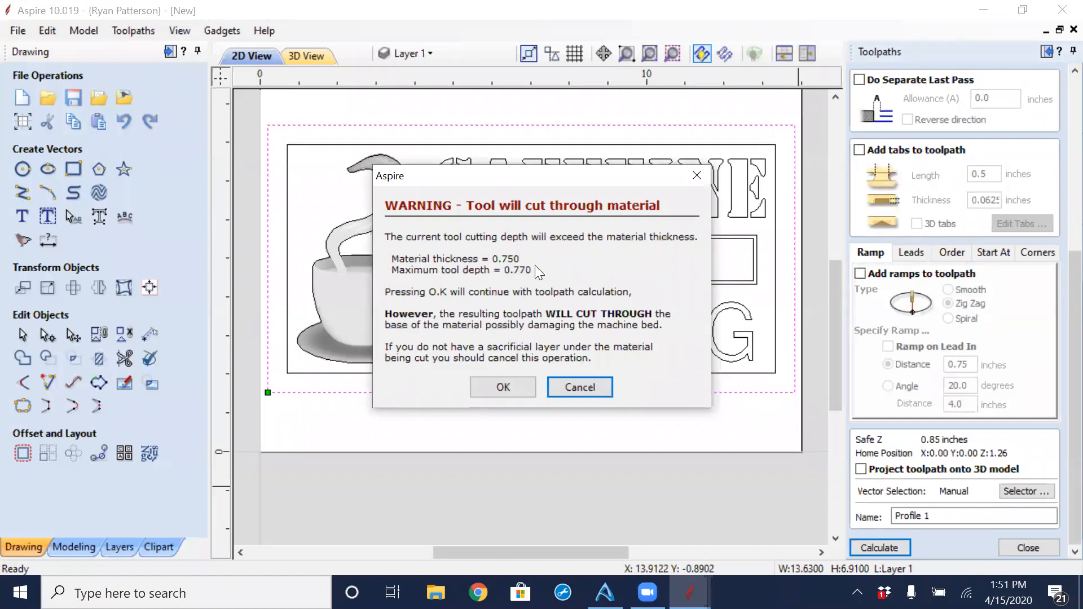
{"action": "left_click", "coordinate": [510, 381]}
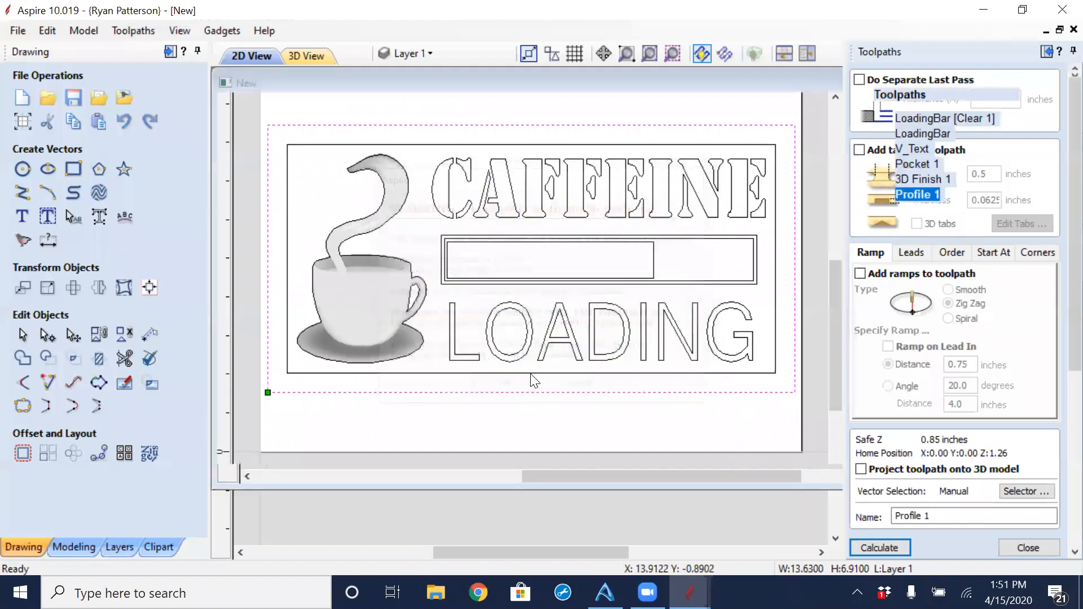
Change the Profile 1 toolpath to machine outside the border vector and recalculate it, allowing it to cut through the material.
{"action": "left_click", "coordinate": [249, 55]}
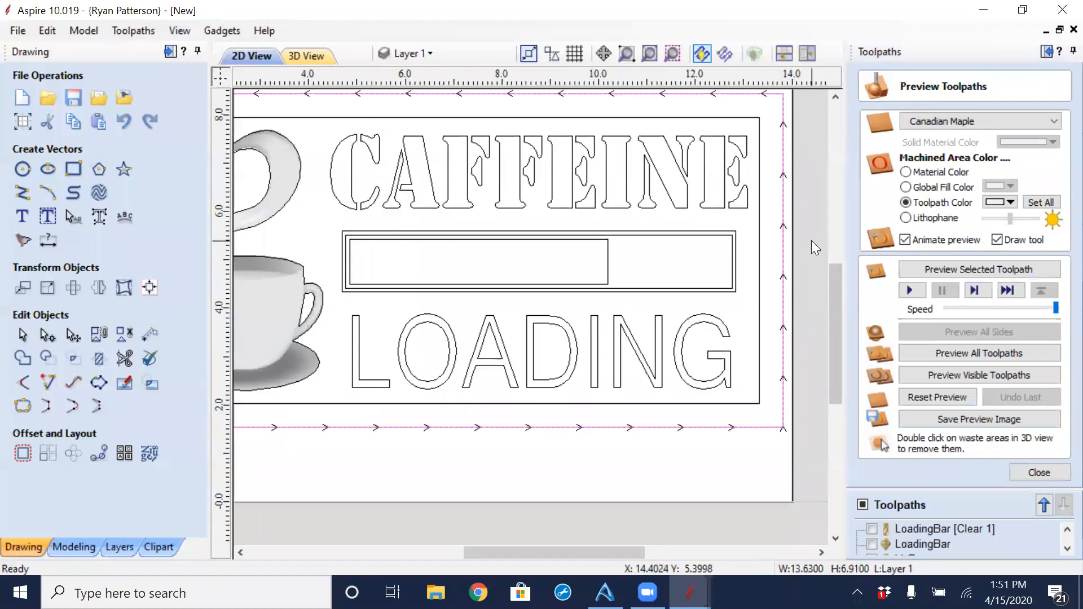
{"action": "scroll", "coordinate": [752, 446], "scroll_direction": "down", "scroll_amount": 2}
{"action": "middle_click_drag", "start_coordinate": [694, 459], "coordinate": [666, 399]}
{"action": "left_click", "coordinate": [1056, 472]}
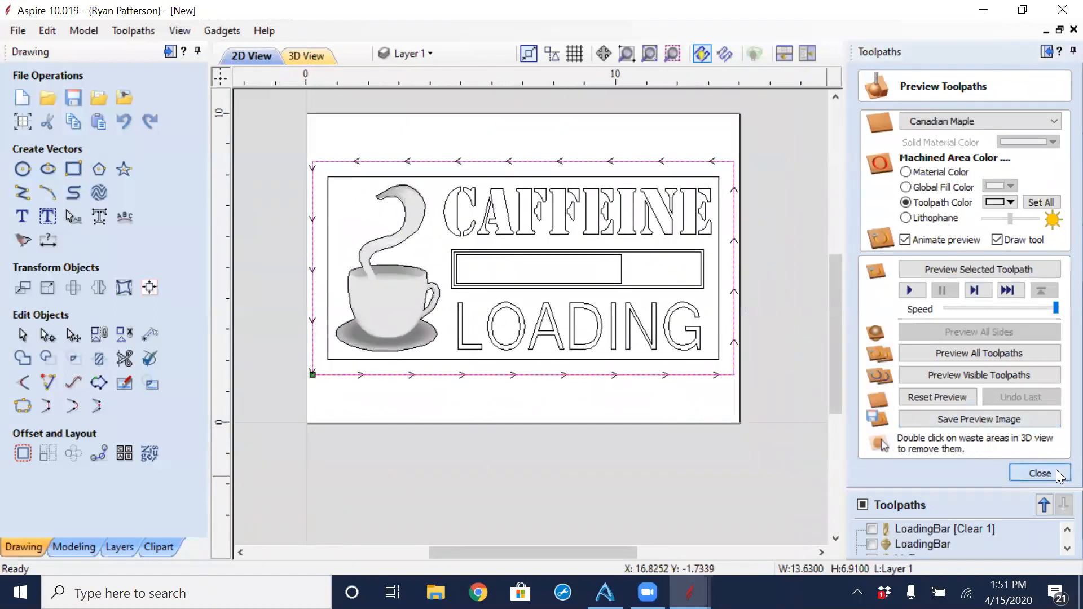
{"action": "scroll", "coordinate": [736, 367], "scroll_direction": "up", "scroll_amount": 3}
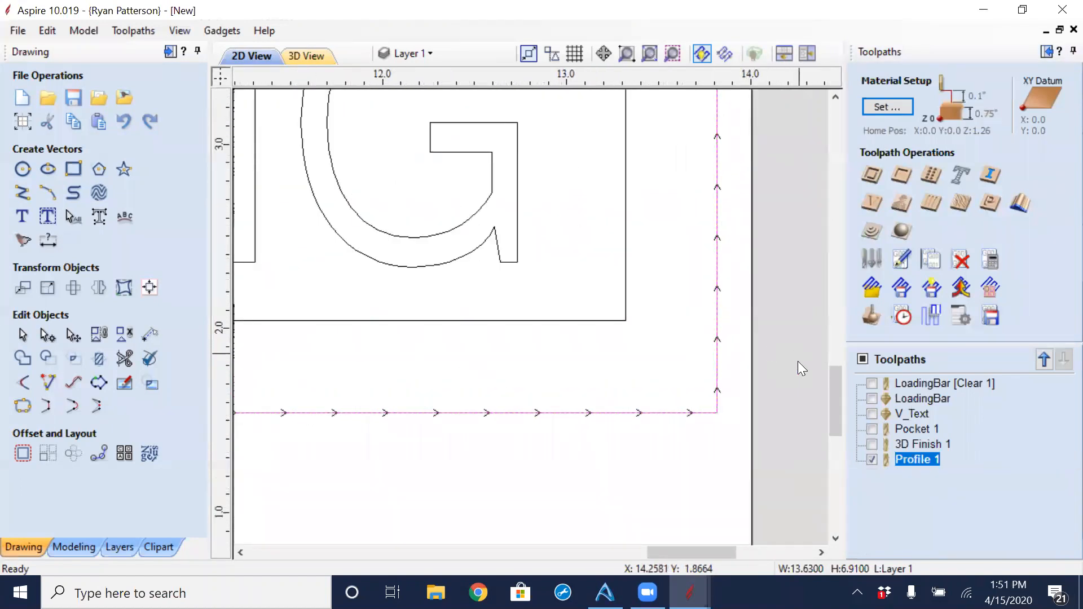
{"action": "double_click", "coordinate": [909, 460]}
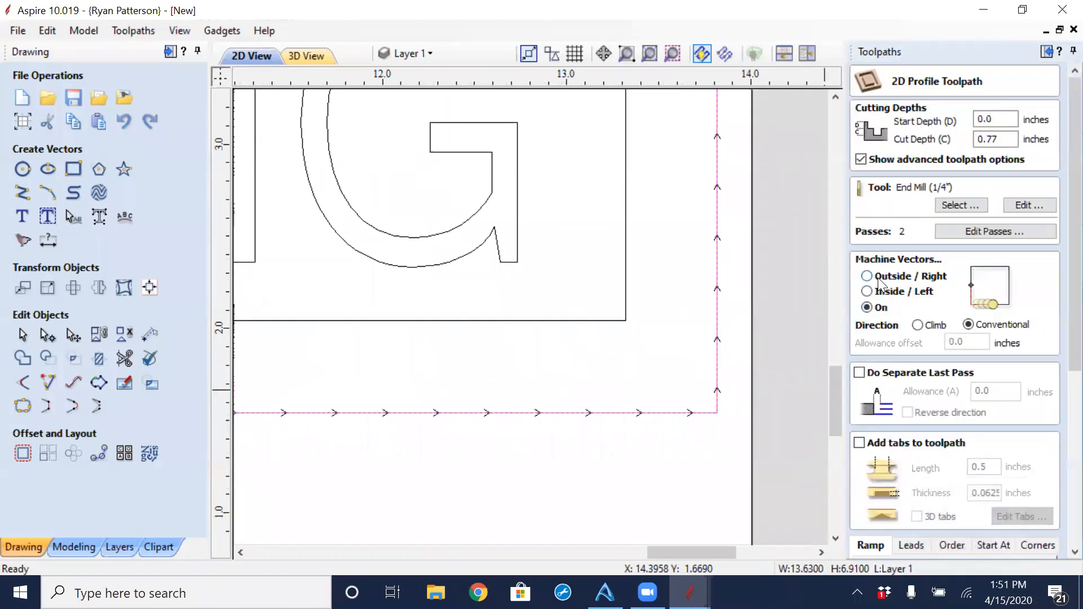
{"action": "left_click", "coordinate": [879, 276]}
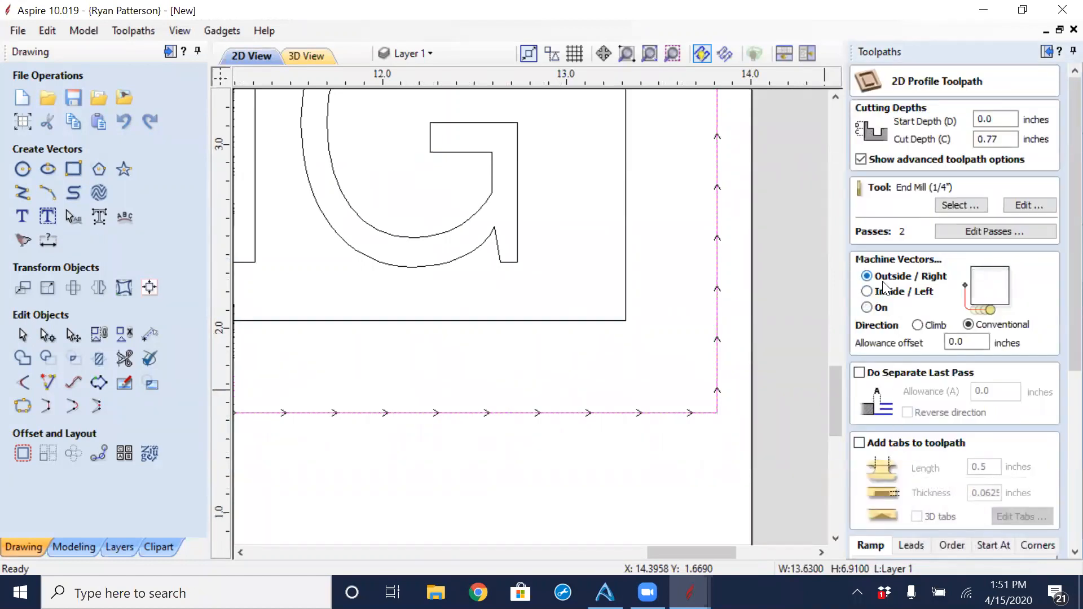
{"action": "scroll", "coordinate": [1030, 269], "scroll_direction": "down", "scroll_amount": 5}
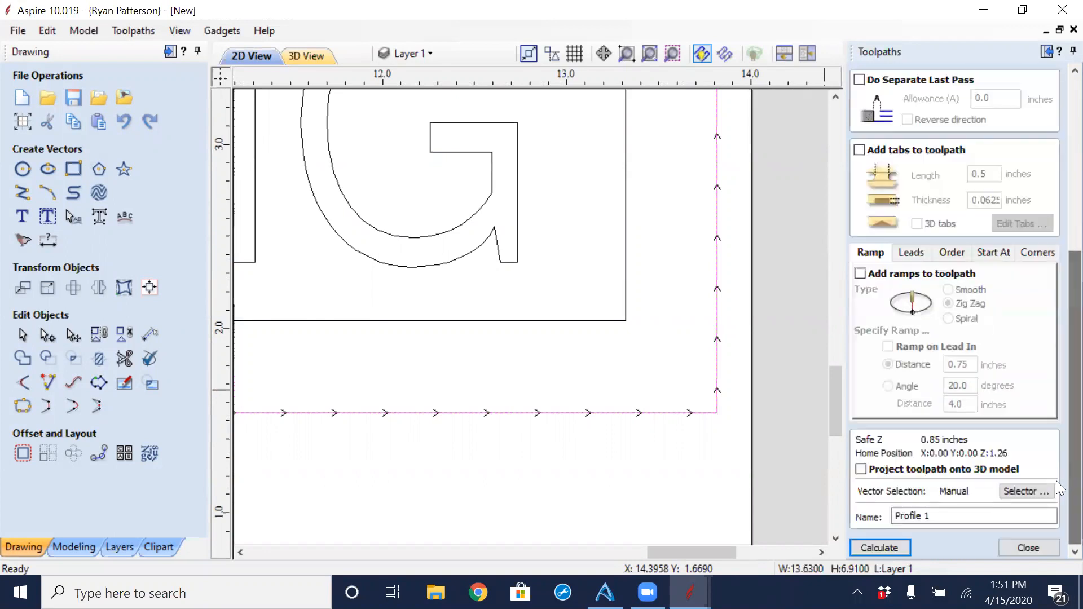
{"action": "left_click", "coordinate": [884, 547]}
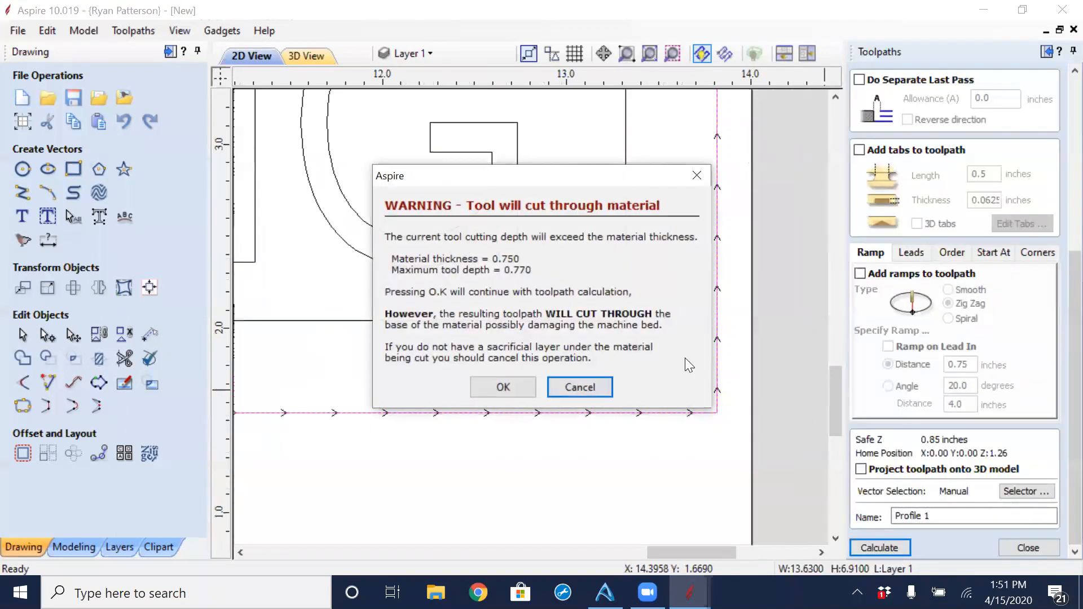
{"action": "left_click", "coordinate": [502, 387]}
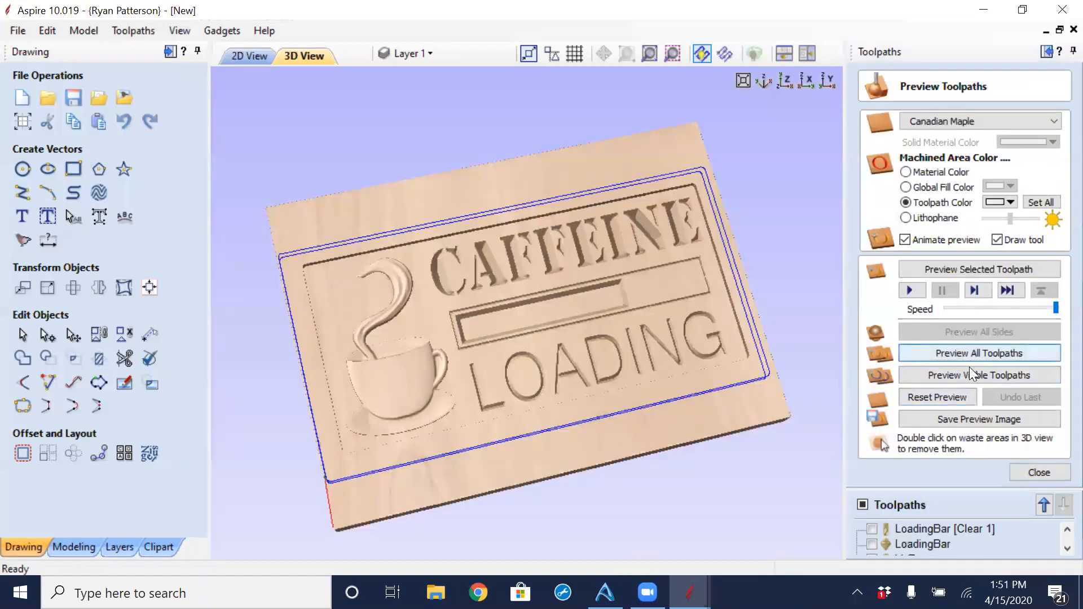
Reset the preview and simulate all toolpaths to view the sign with its border cut out.
{"action": "left_click", "coordinate": [961, 398]}
{"action": "left_click", "coordinate": [975, 352]}
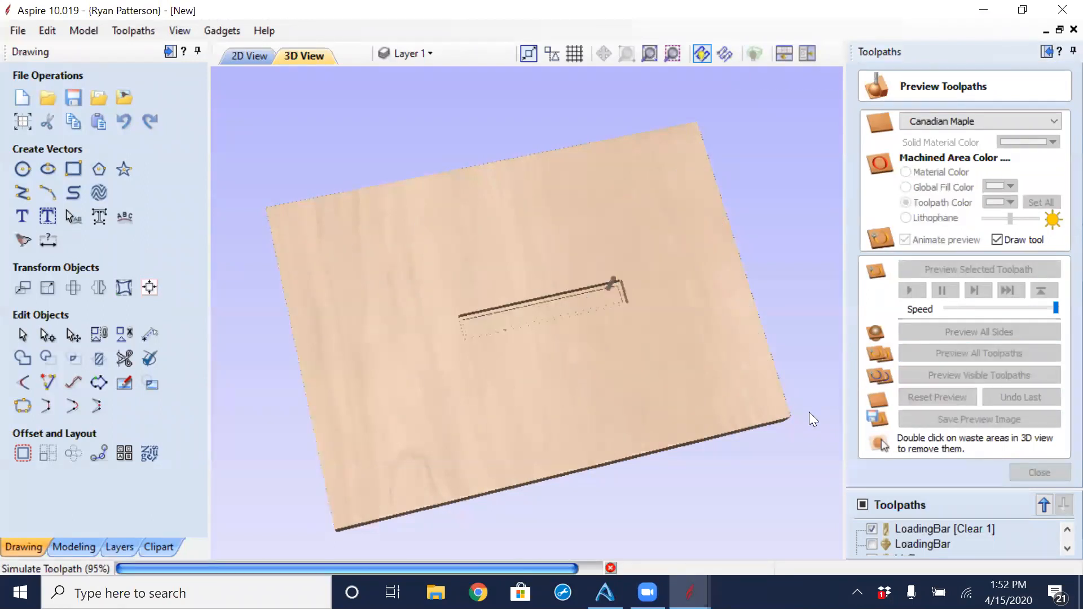
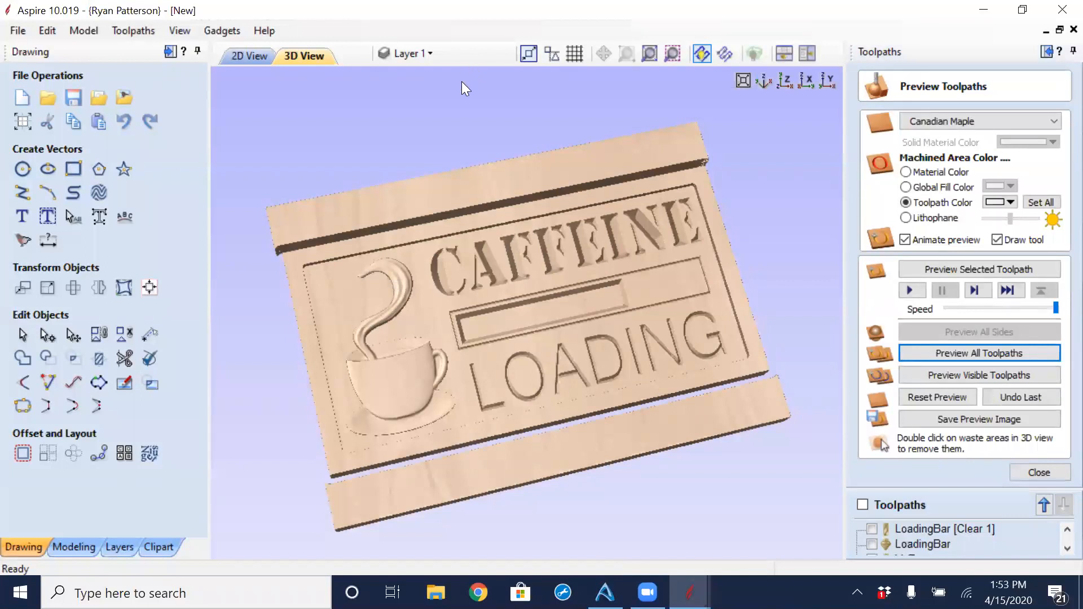
{"action": "left_click_drag", "start_coordinate": [677, 489], "coordinate": [709, 399]}
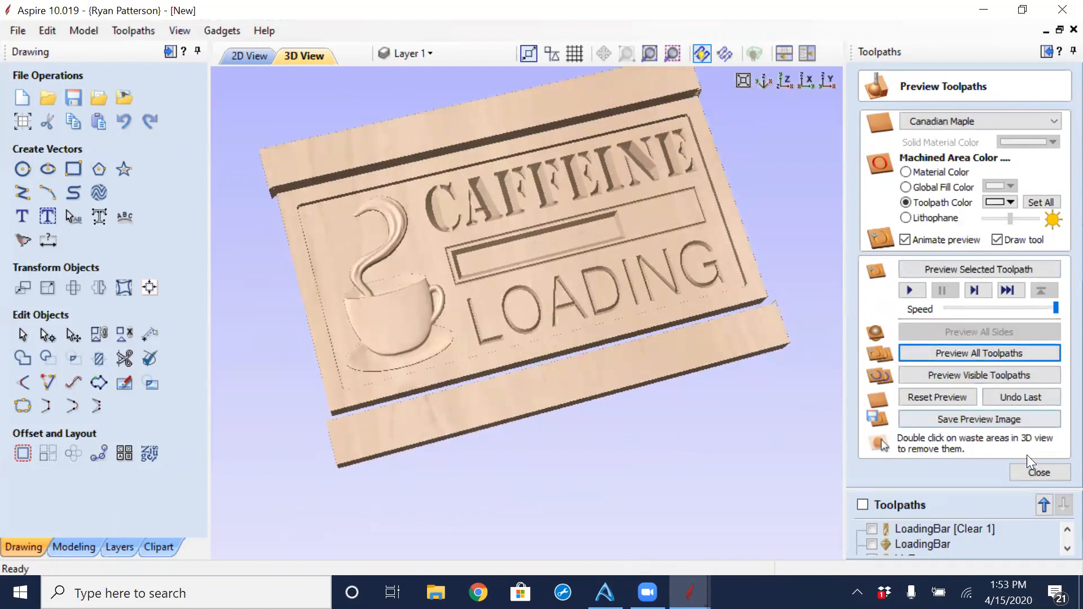
Compare the machined areas in the toolpath preview using material color, global fill color and toolpath color.
{"action": "left_click", "coordinate": [1028, 471]}
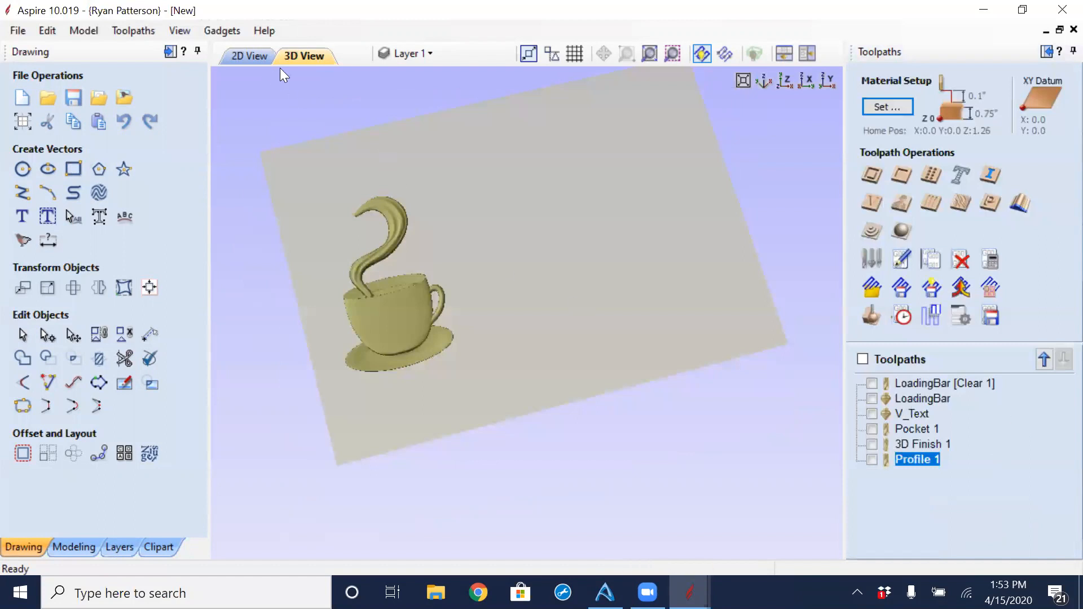
{"action": "left_click", "coordinate": [872, 315]}
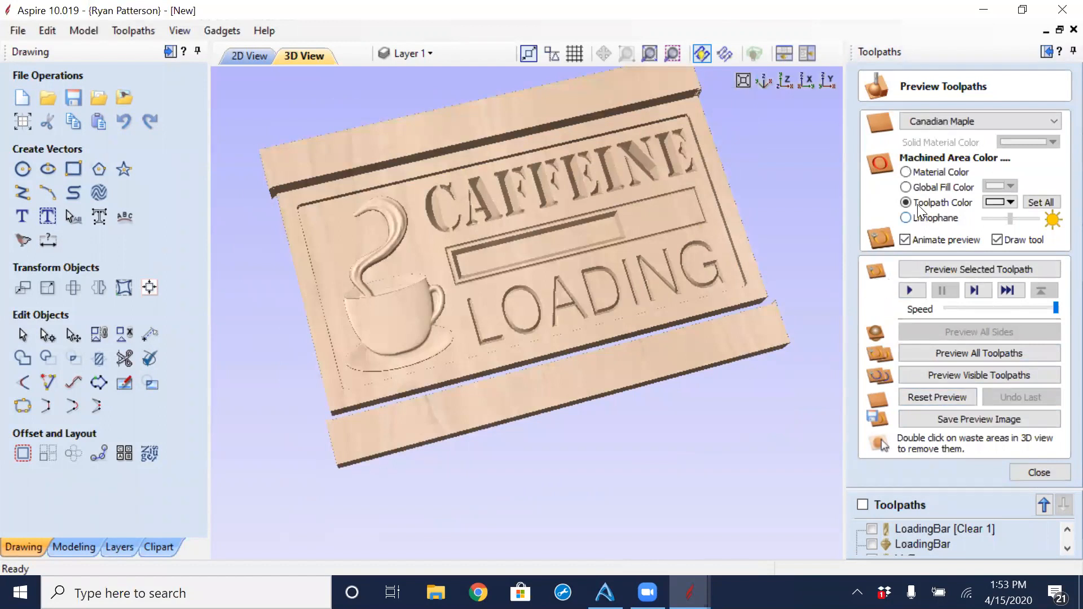
{"action": "left_click", "coordinate": [906, 172]}
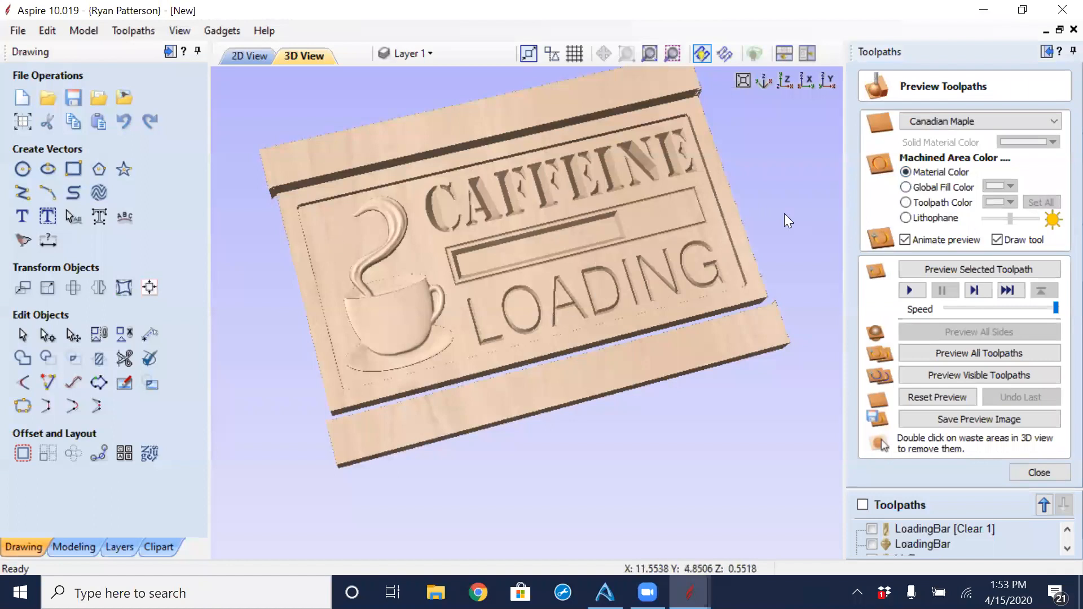
{"action": "left_click", "coordinate": [907, 189]}
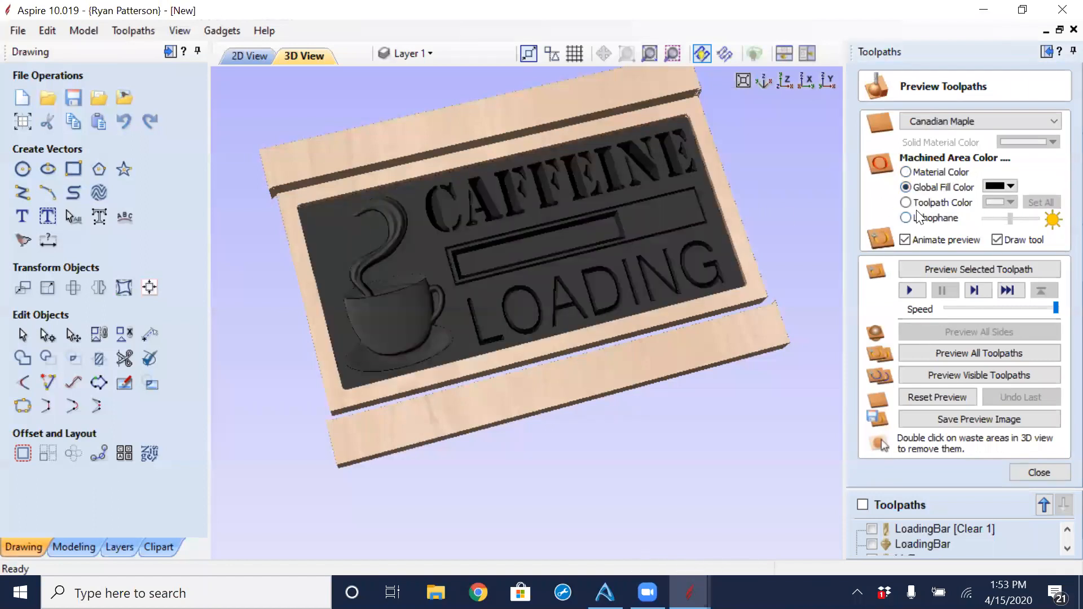
{"action": "left_click", "coordinate": [907, 203]}
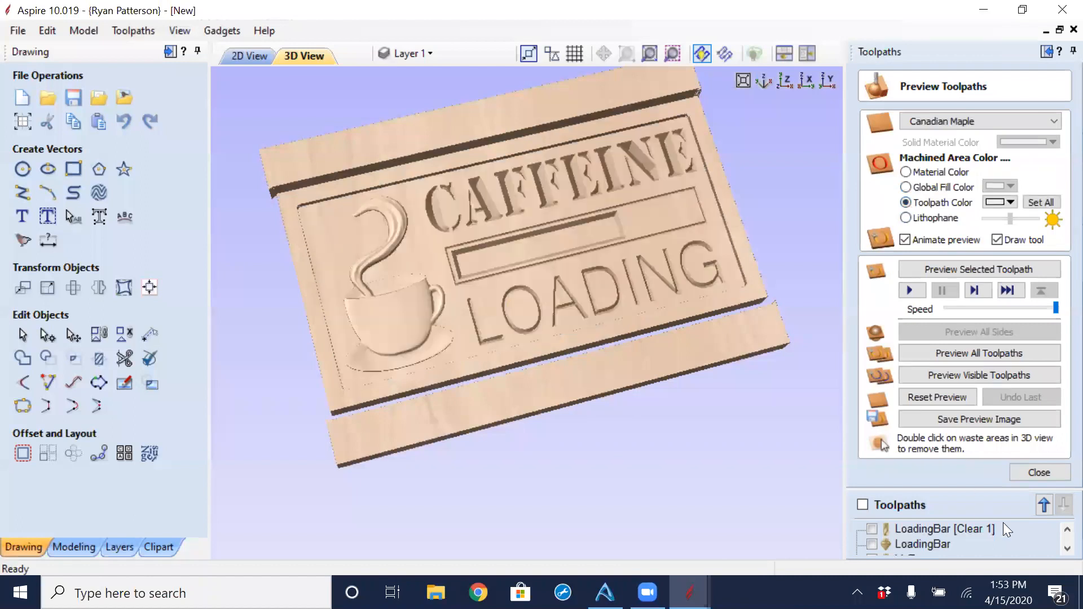
Set the preview color of the LoadingBar [Clear 1] toolpath to black.
{"action": "left_click", "coordinate": [929, 531]}
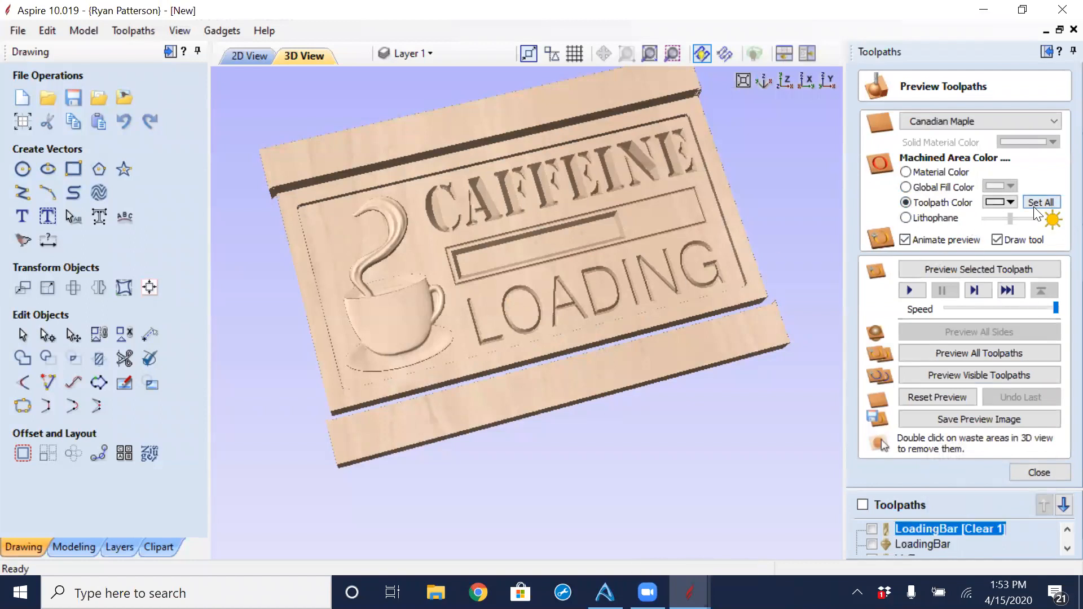
{"action": "left_click", "coordinate": [1011, 203]}
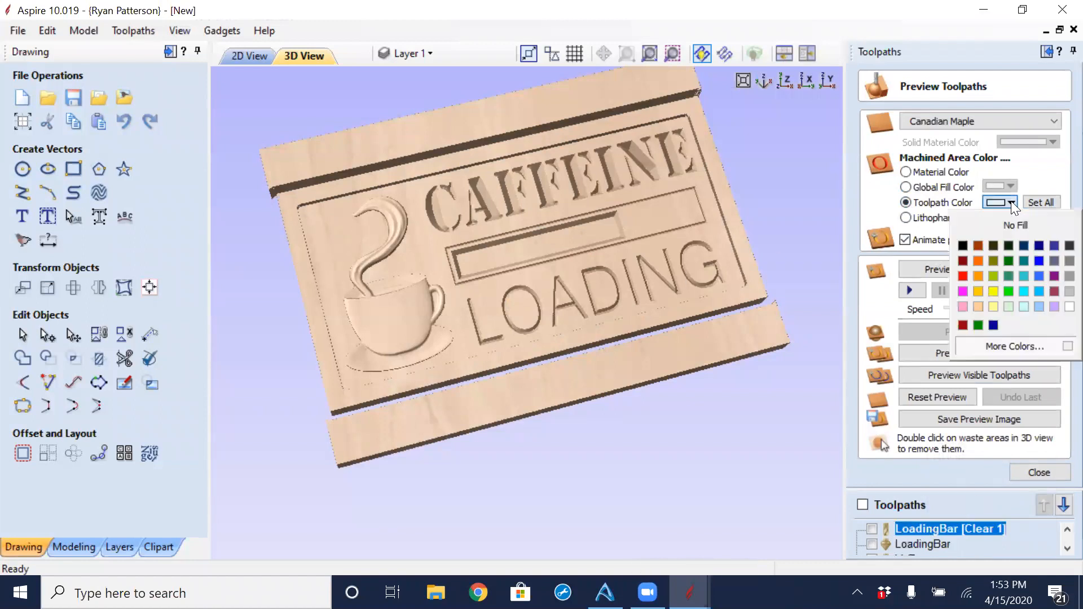
{"action": "left_click", "coordinate": [962, 246]}
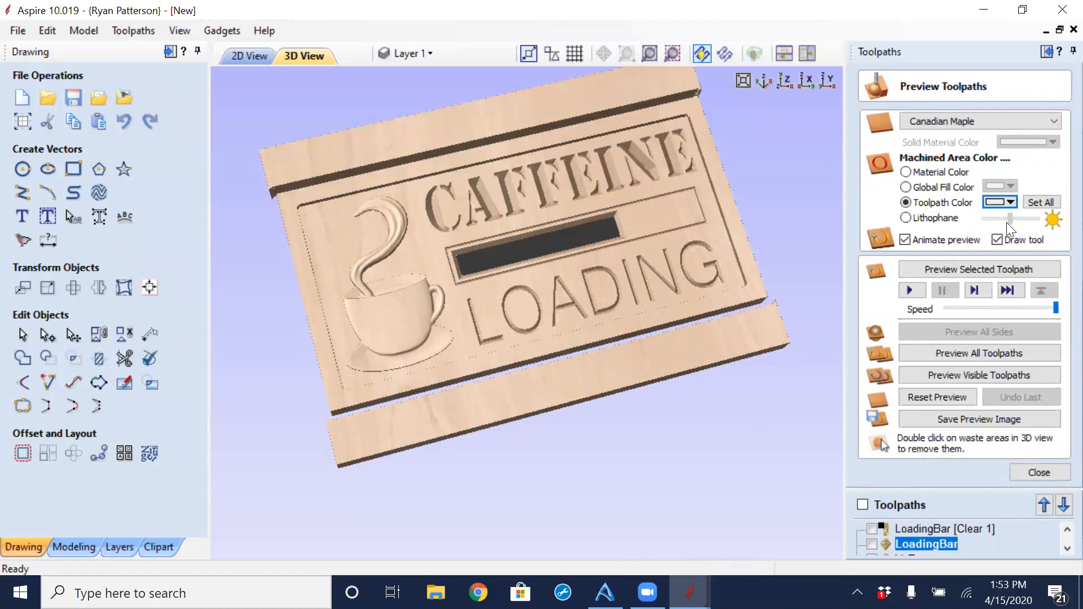
Set the preview color of the LoadingBar toolpath to black and the LoadingBar [Clear 1] toolpath to red.
{"action": "left_click", "coordinate": [1010, 202]}
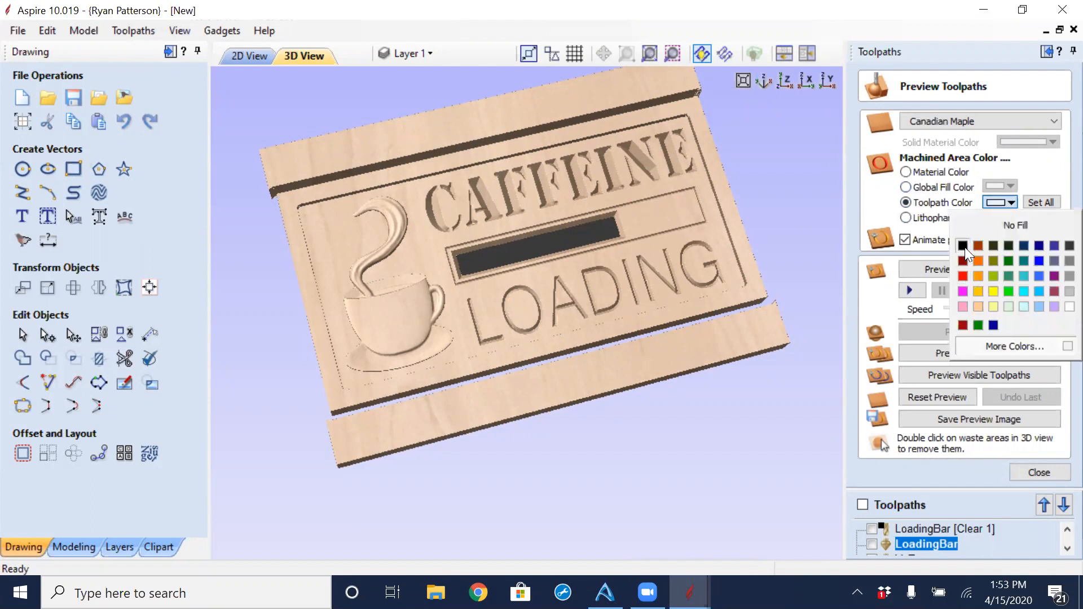
{"action": "left_click", "coordinate": [964, 246]}
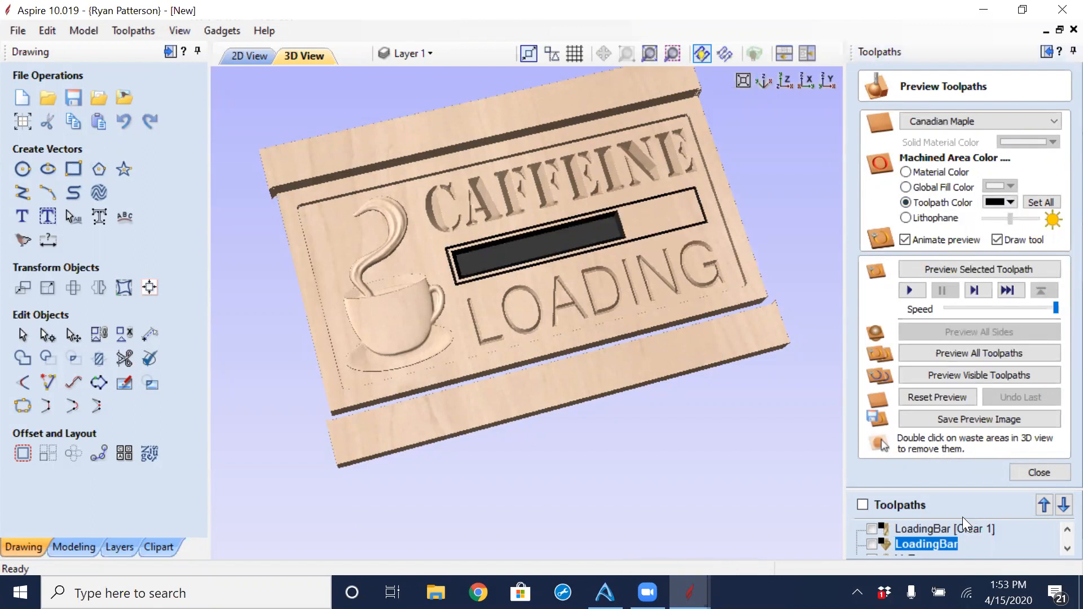
{"action": "left_click", "coordinate": [938, 529]}
{"action": "left_click", "coordinate": [1011, 201]}
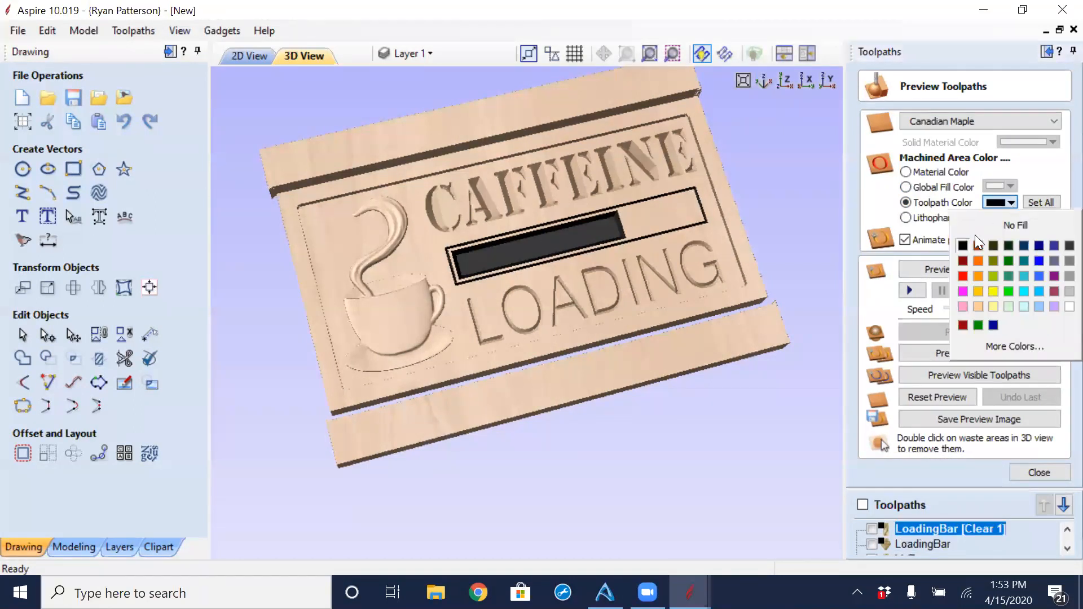
{"action": "left_click", "coordinate": [964, 274]}
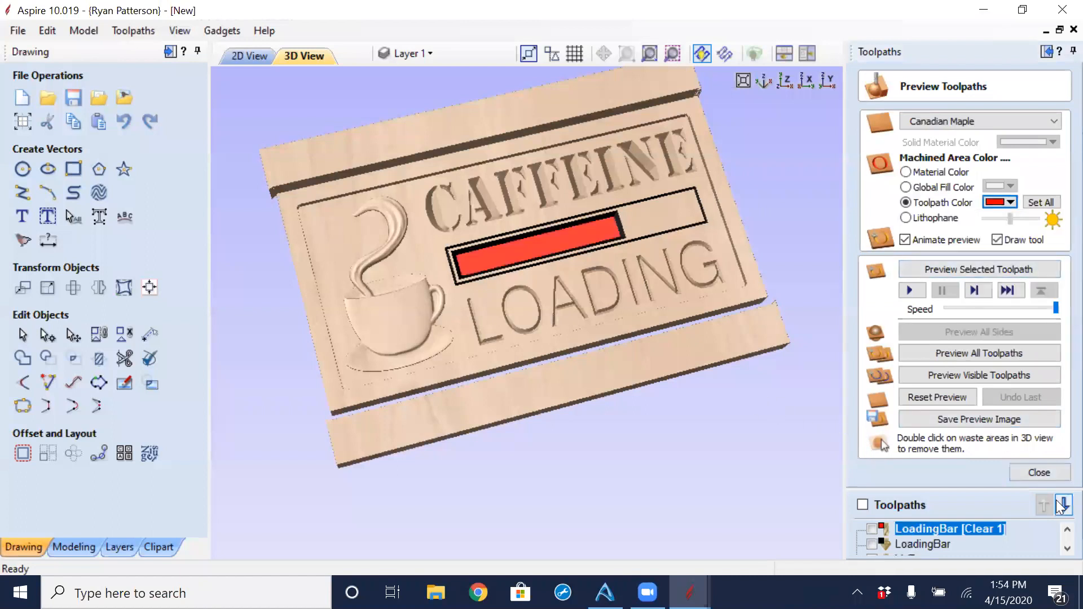
Set the preview color of the V_Text toolpath to black and close the toolpath preview.
{"action": "scroll", "coordinate": [1055, 550], "scroll_direction": "down", "scroll_amount": 1}
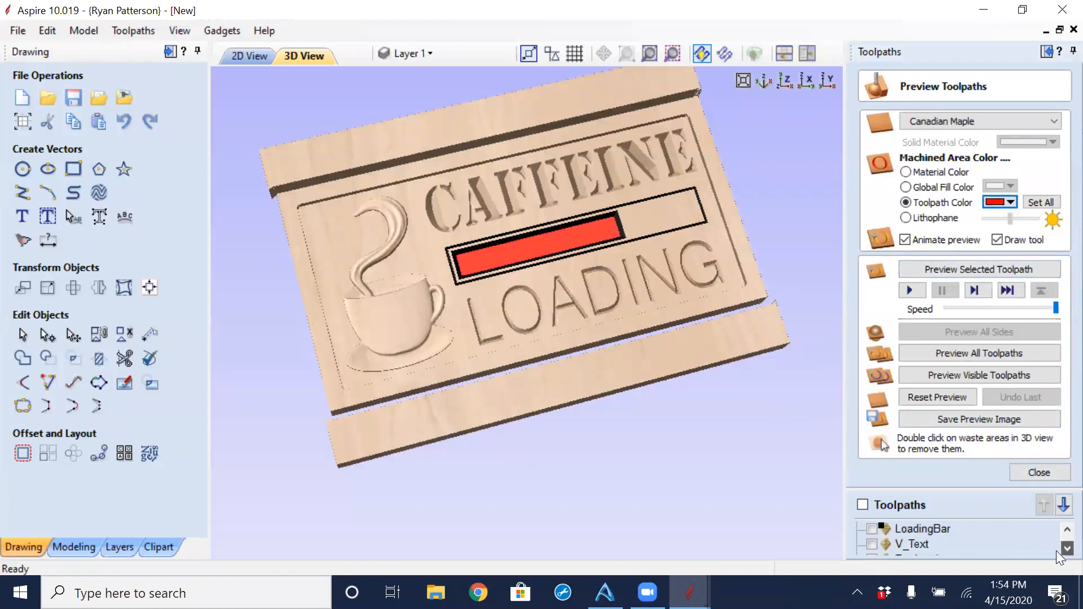
{"action": "left_click", "coordinate": [918, 545]}
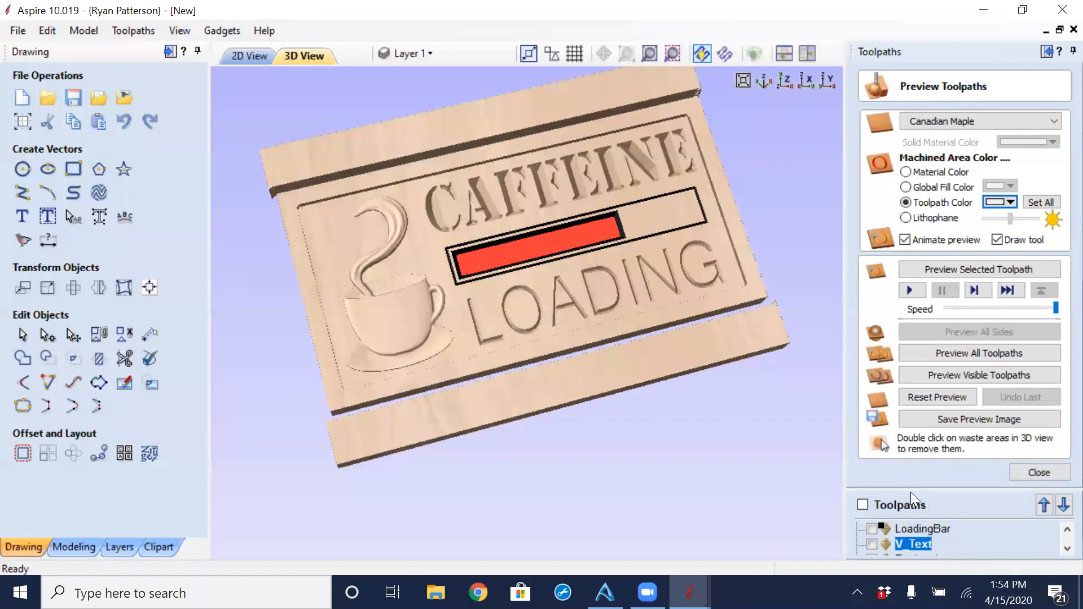
{"action": "left_click", "coordinate": [1010, 203]}
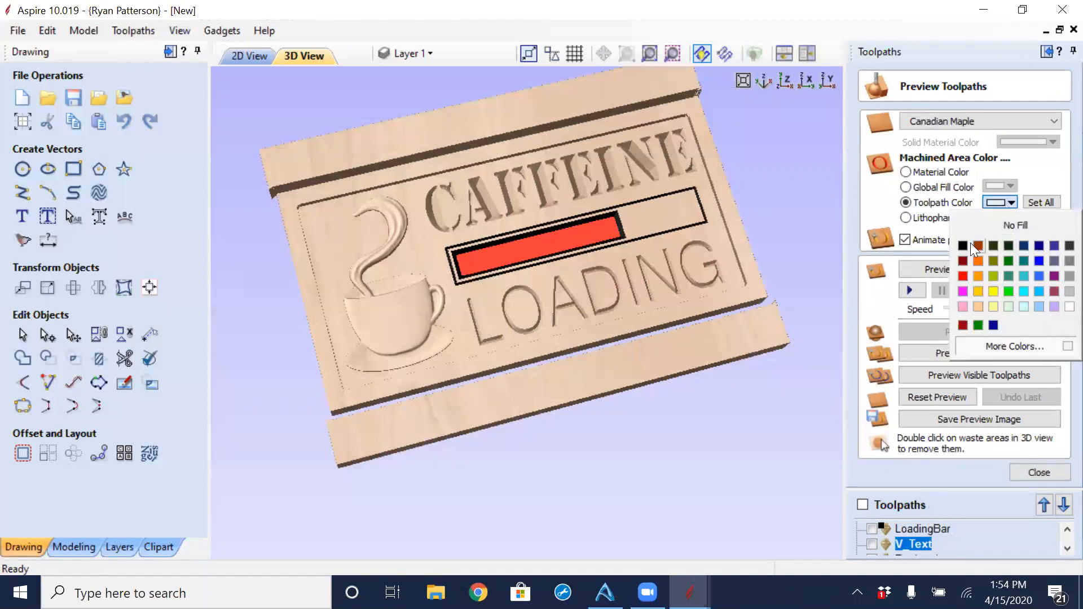
{"action": "left_click", "coordinate": [966, 246]}
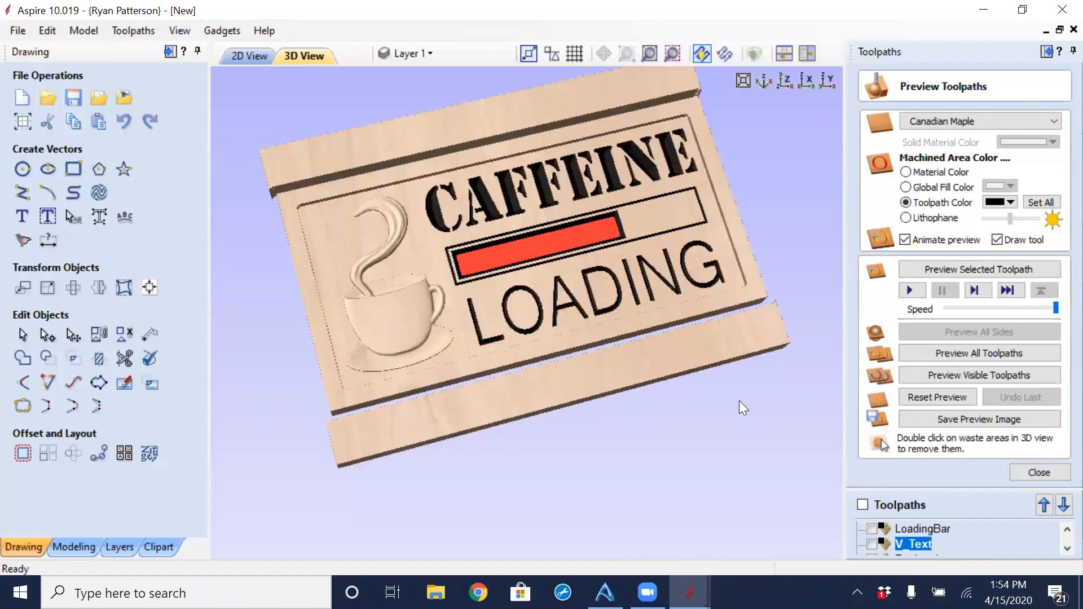
{"action": "scroll", "coordinate": [734, 394], "scroll_direction": "down", "scroll_amount": 3}
{"action": "left_click_drag", "start_coordinate": [730, 392], "coordinate": [668, 409]}
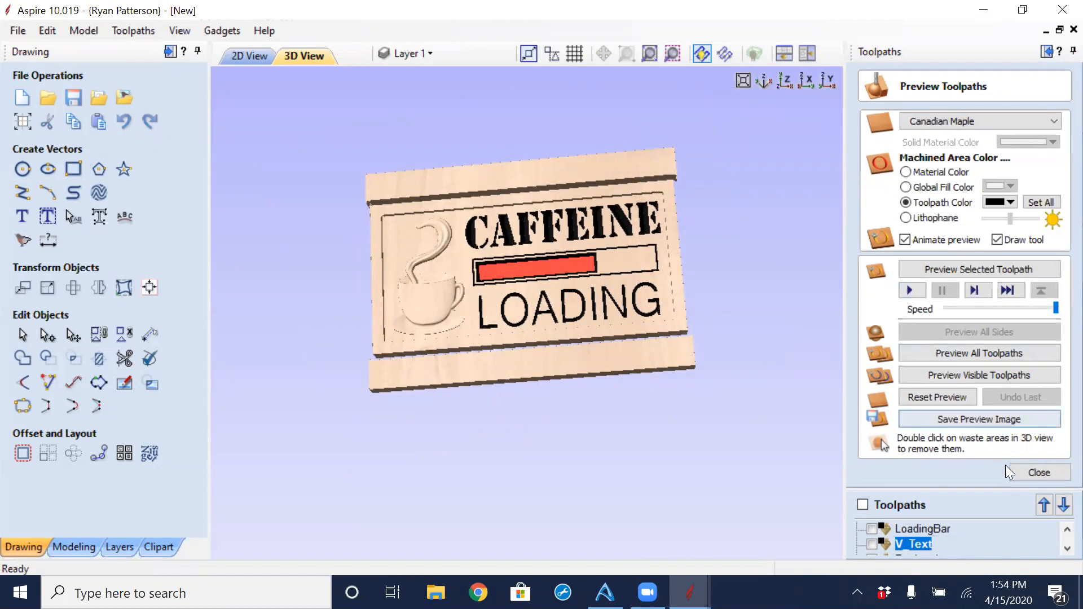
{"action": "left_click", "coordinate": [1029, 473]}
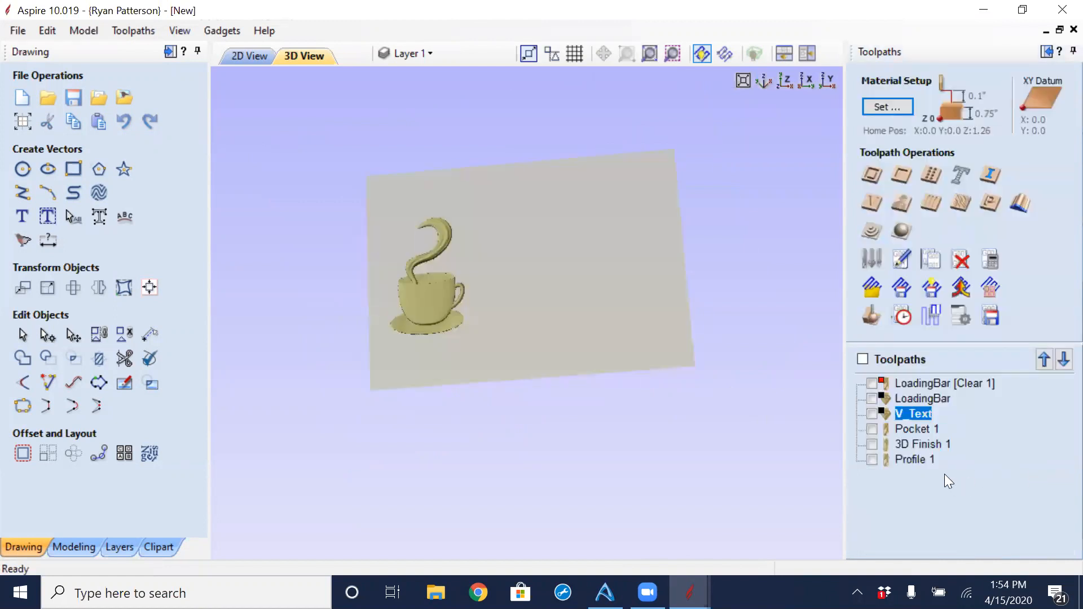
Display the toolpaths one after another in the 2D view to examine which area of the sign each one cuts.
{"action": "left_click", "coordinate": [233, 58]}
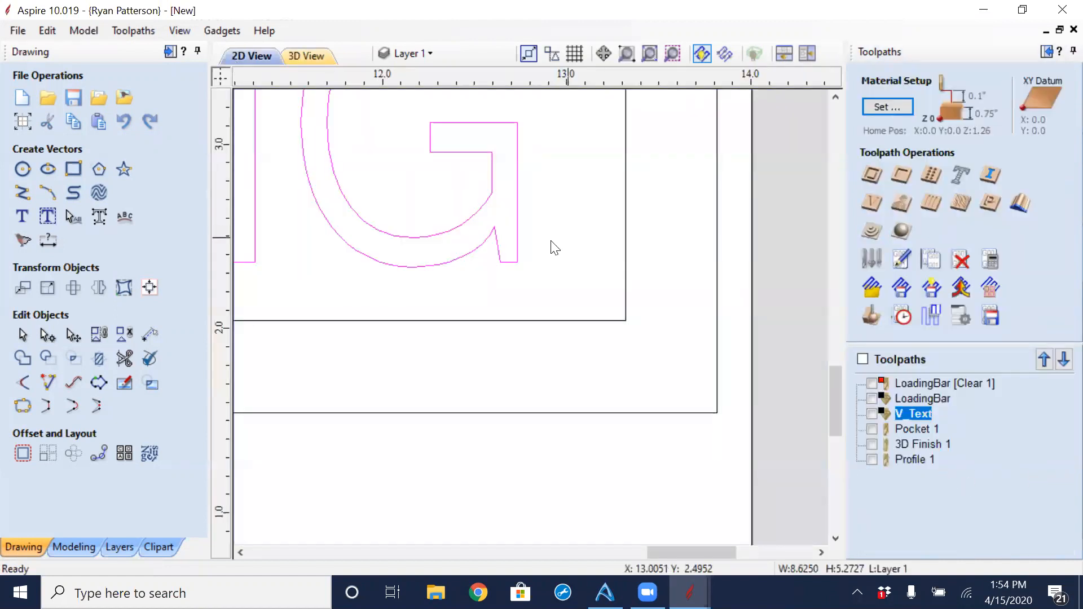
{"action": "scroll", "coordinate": [551, 242], "scroll_direction": "down", "scroll_amount": 6}
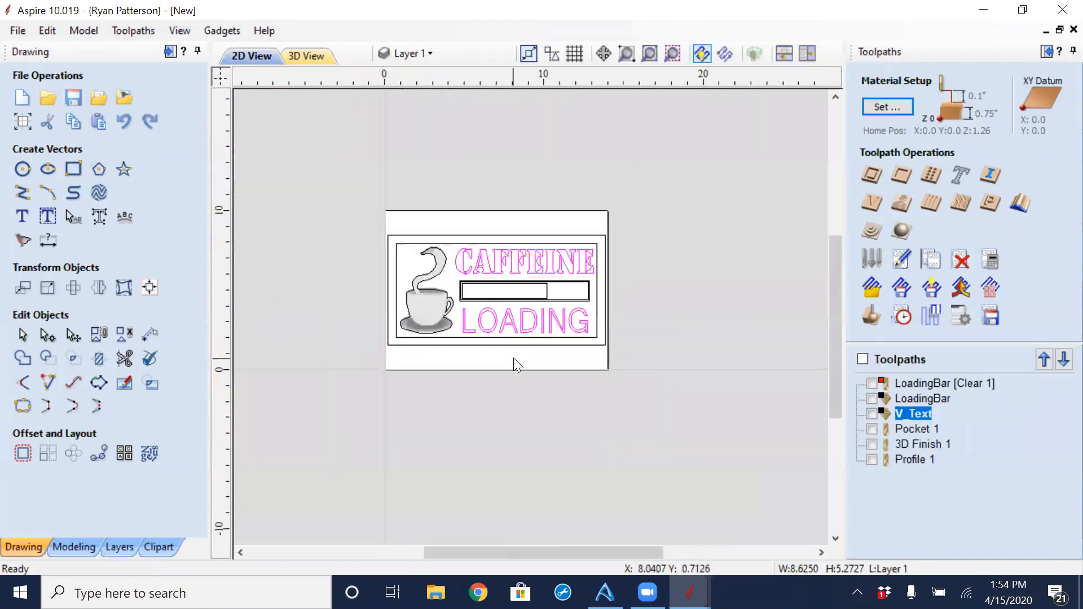
{"action": "scroll", "coordinate": [513, 357], "scroll_direction": "up", "scroll_amount": 2}
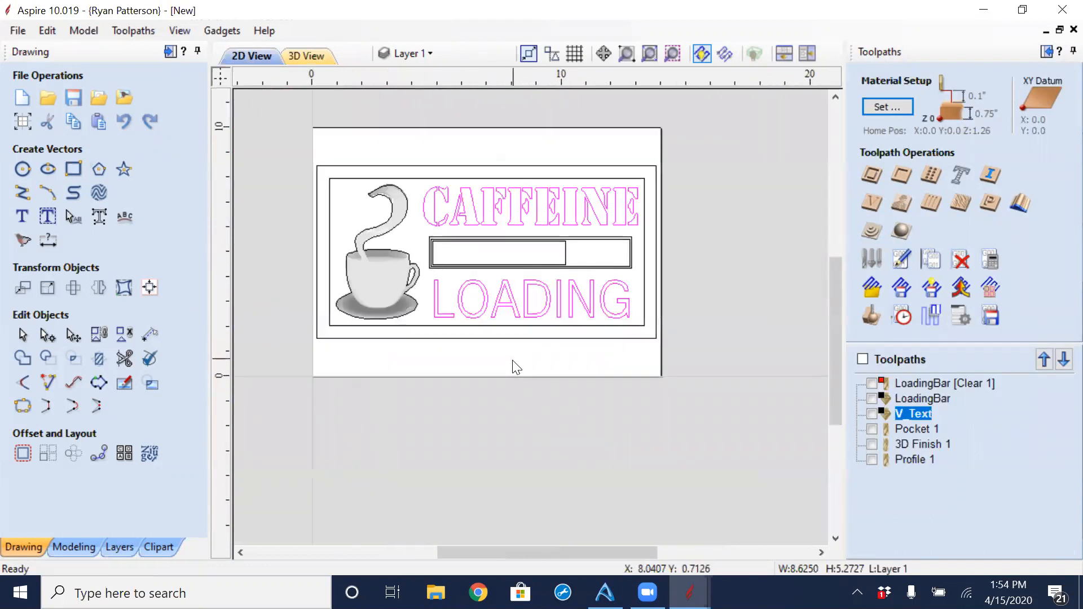
{"action": "left_click", "coordinate": [871, 384]}
{"action": "left_click", "coordinate": [872, 399]}
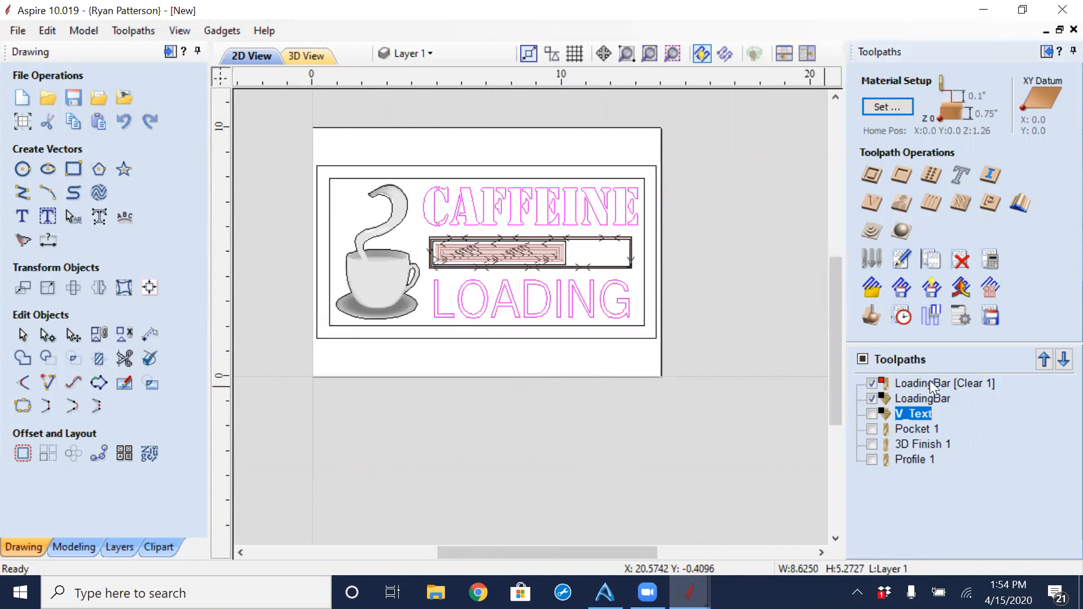
{"action": "left_click", "coordinate": [872, 414]}
{"action": "left_click", "coordinate": [872, 429]}
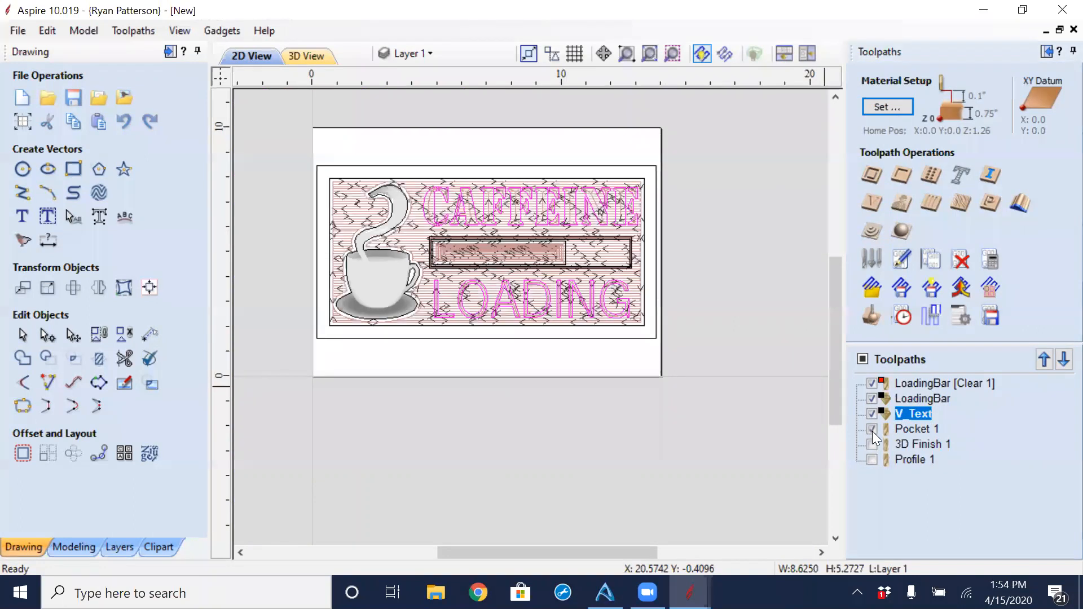
{"action": "left_click", "coordinate": [872, 430]}
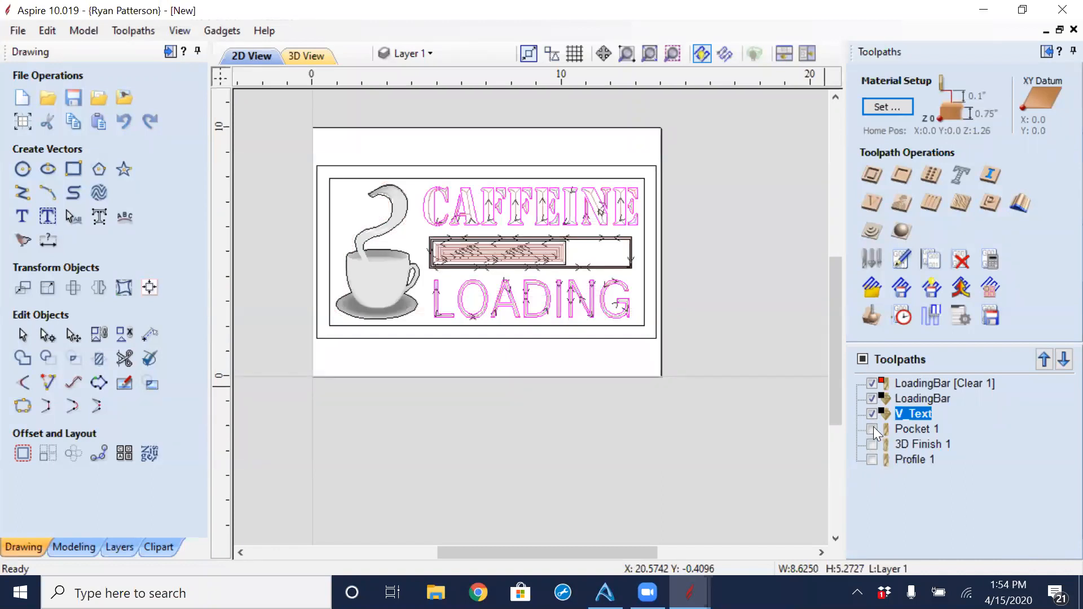
{"action": "left_click", "coordinate": [872, 429]}
{"action": "left_click", "coordinate": [872, 462]}
{"action": "left_click", "coordinate": [872, 461]}
Hide all the displayed toolpaths from the 2D view again.
{"action": "left_click", "coordinate": [872, 384]}
{"action": "left_click", "coordinate": [872, 398]}
{"action": "left_click", "coordinate": [872, 414]}
{"action": "left_click", "coordinate": [872, 429]}
{"action": "left_click", "coordinate": [872, 443]}
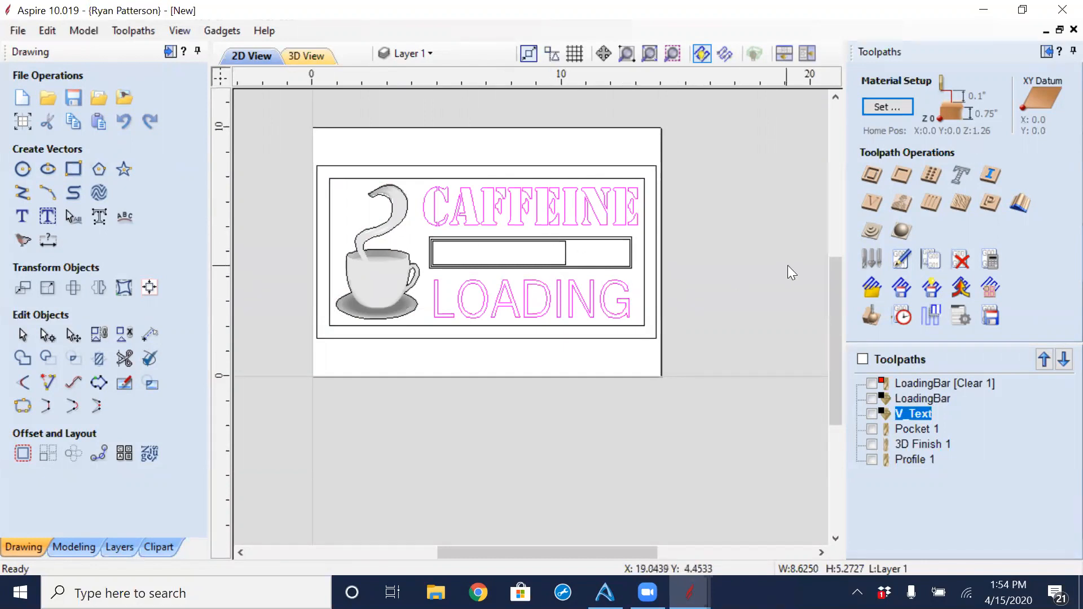
Move the Pocket 1 toolpath to first place in the toolpath order.
{"action": "left_click", "coordinate": [911, 429]}
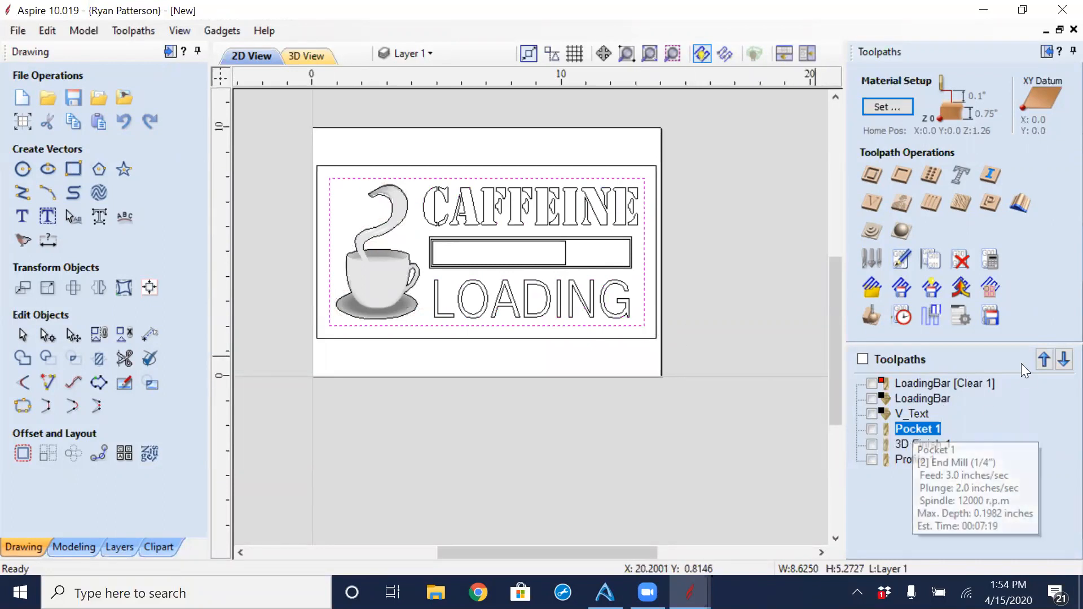
{"action": "left_click", "coordinate": [1044, 359]}
{"action": "left_click", "coordinate": [1044, 360]}
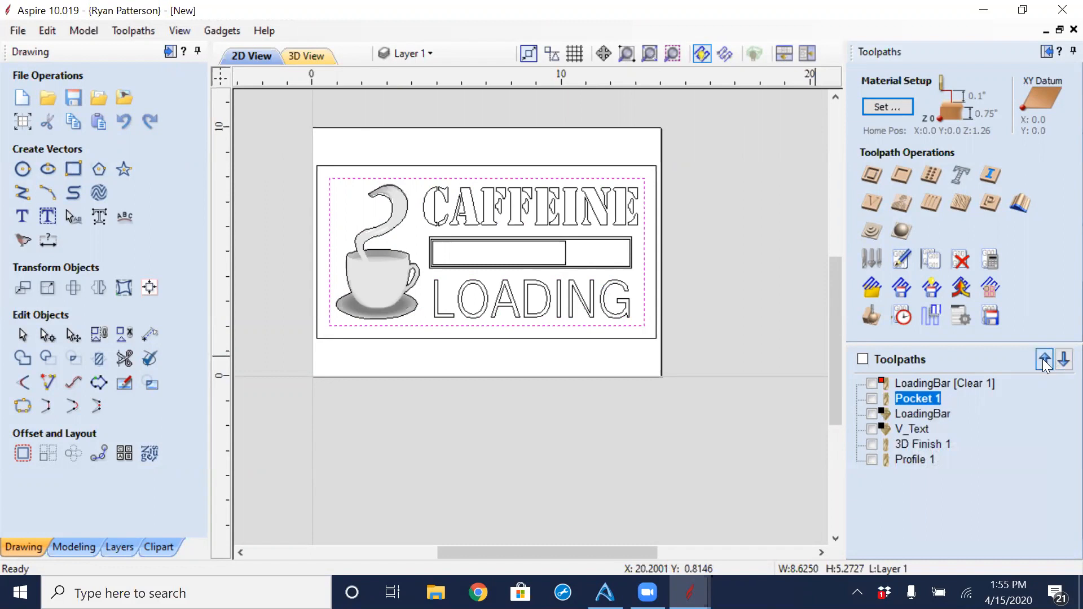
{"action": "left_click", "coordinate": [1044, 360]}
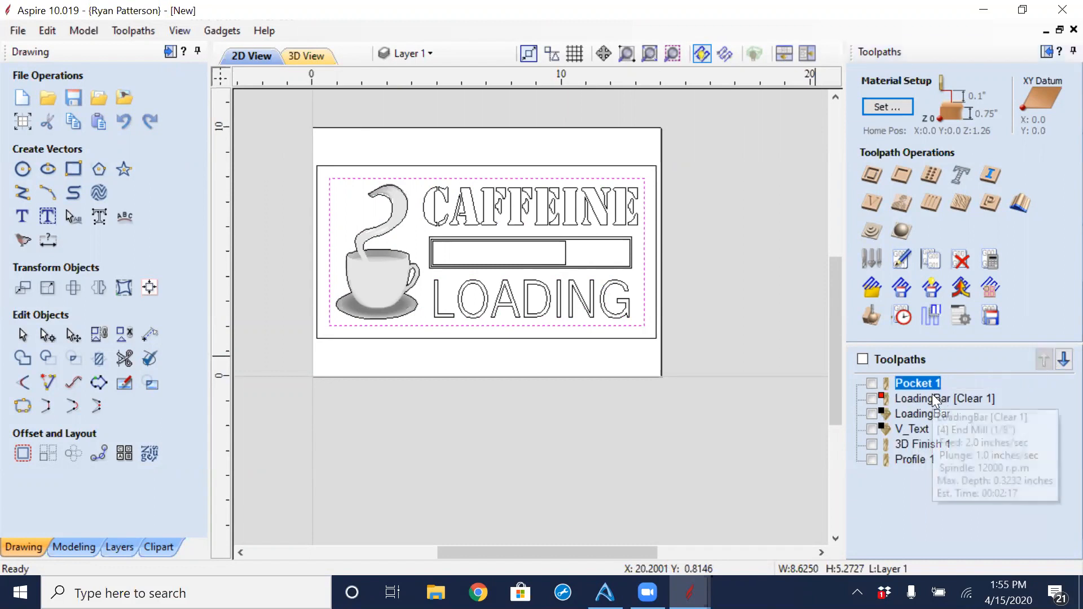
Display the LoadingBar [Clear 1] and LoadingBar toolpaths and inspect their cutting paths around the loading bar up close.
{"action": "left_click", "coordinate": [871, 399]}
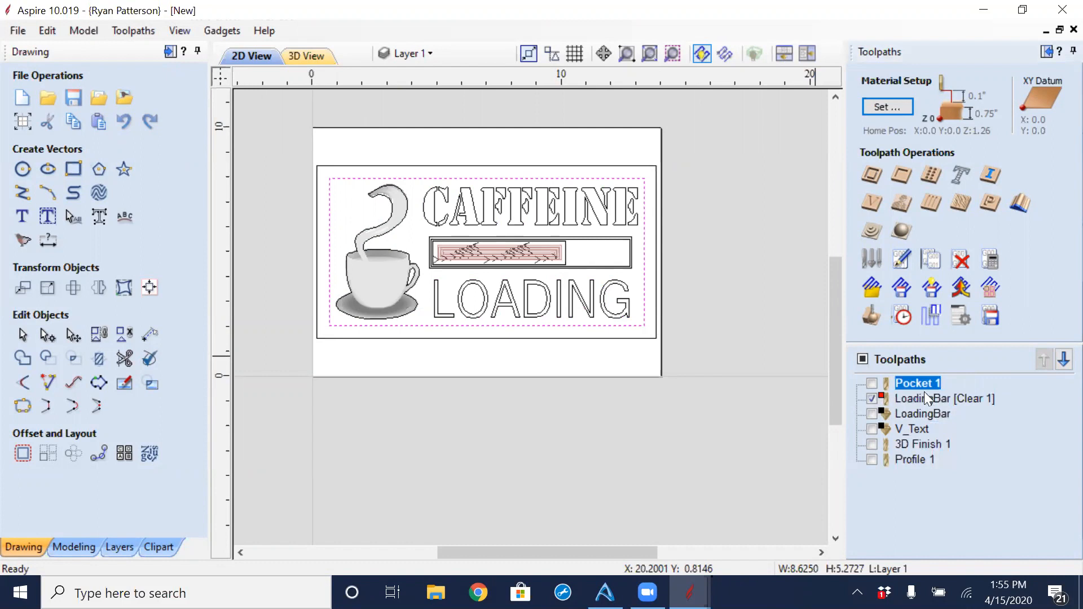
{"action": "mouse_move", "coordinate": [923, 398]}
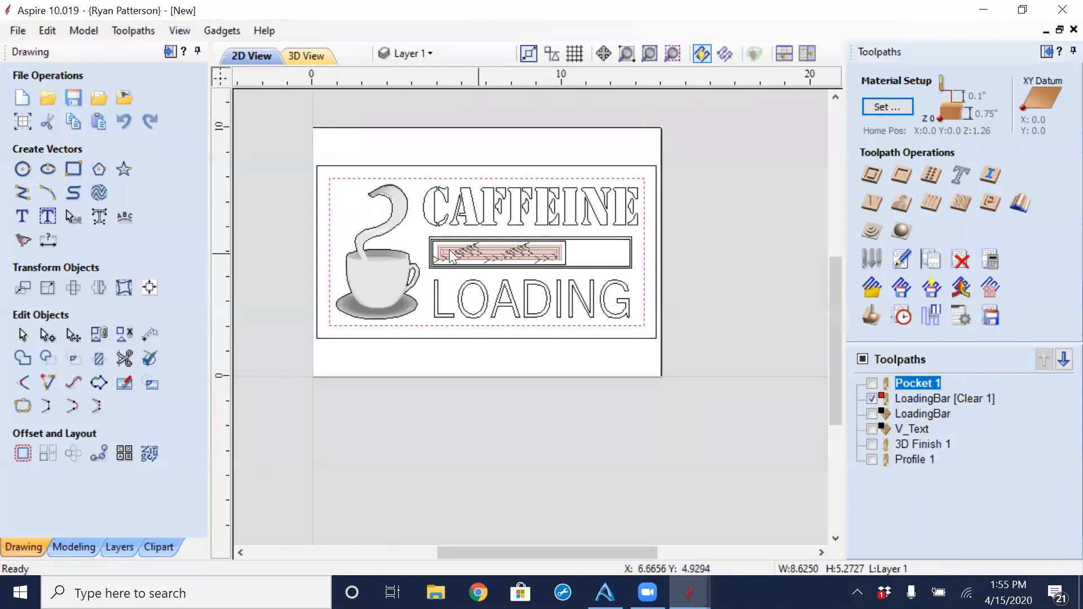
{"action": "left_click", "coordinate": [920, 415]}
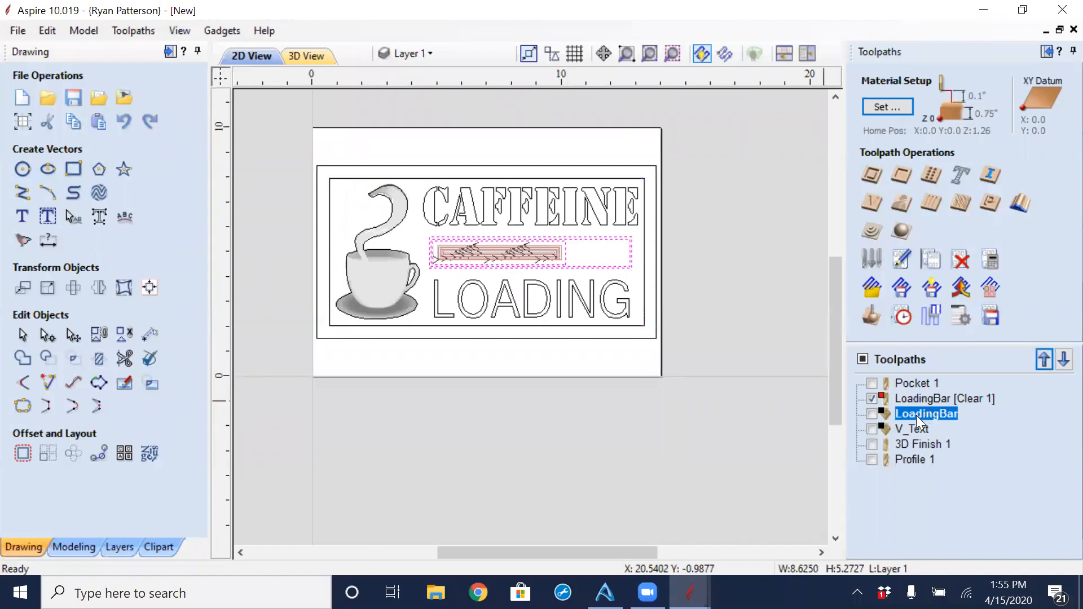
{"action": "left_click", "coordinate": [872, 415]}
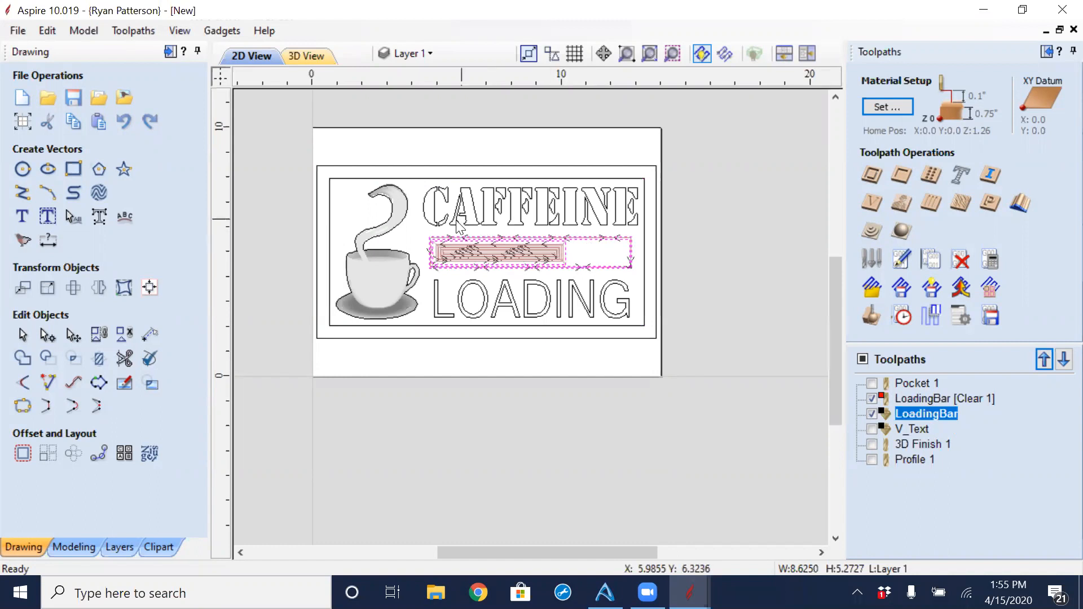
{"action": "scroll", "coordinate": [617, 257], "scroll_direction": "up", "scroll_amount": 5}
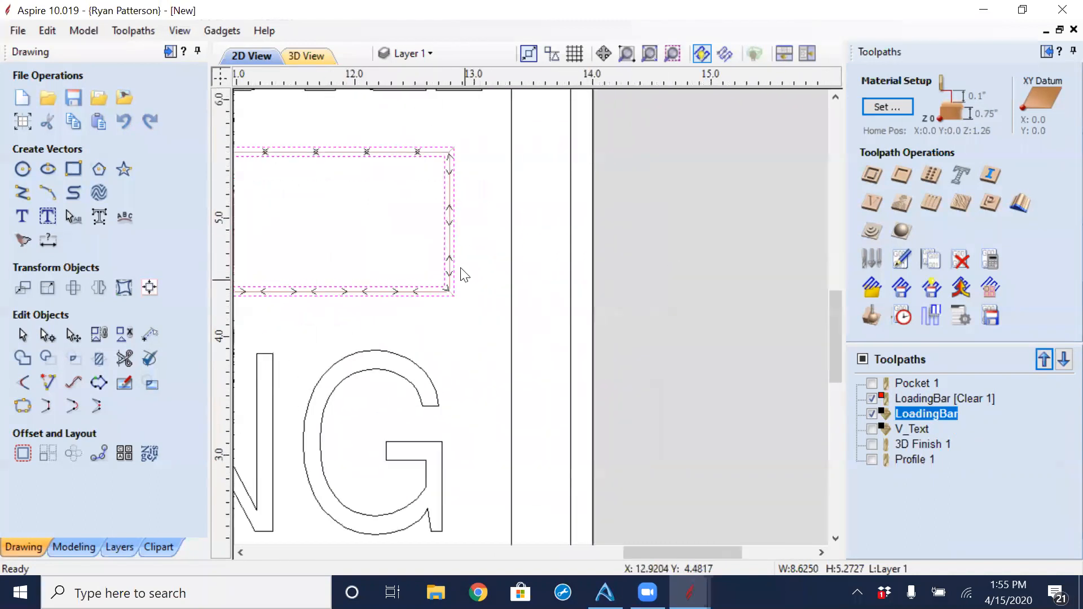
{"action": "scroll", "coordinate": [420, 203], "scroll_direction": "down", "scroll_amount": 3}
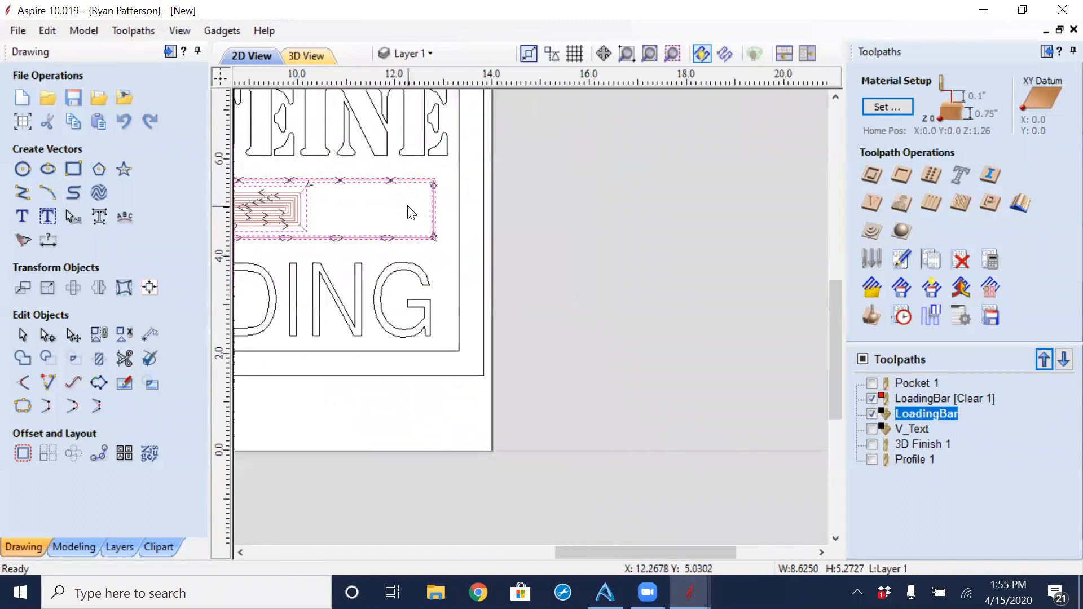
{"action": "middle_click_drag", "start_coordinate": [413, 209], "coordinate": [771, 213]}
{"action": "scroll", "coordinate": [660, 203], "scroll_direction": "up", "scroll_amount": 3}
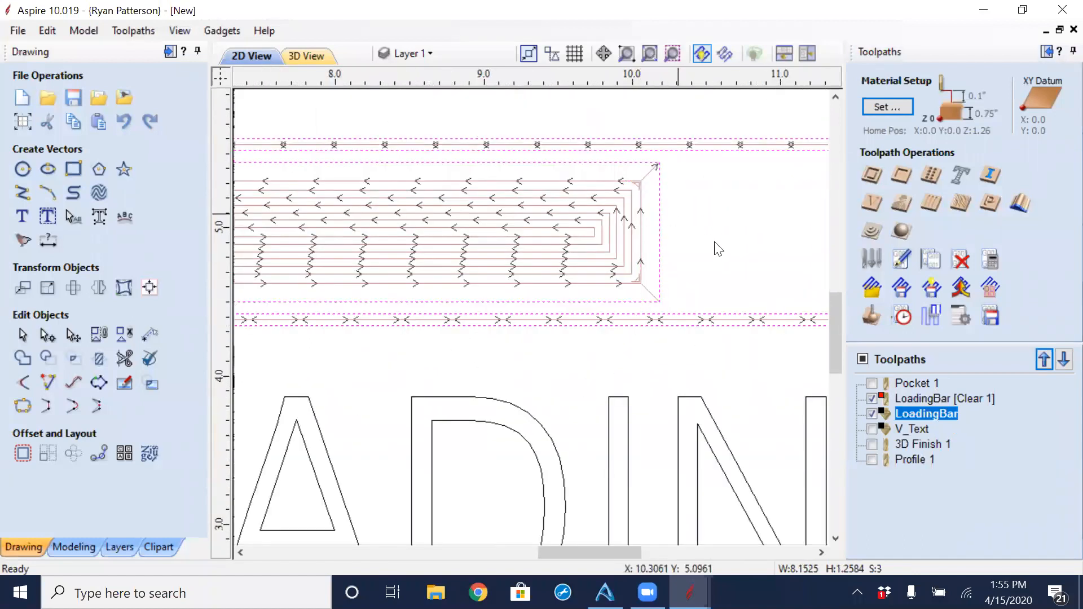
{"action": "scroll", "coordinate": [714, 253], "scroll_direction": "down", "scroll_amount": 2}
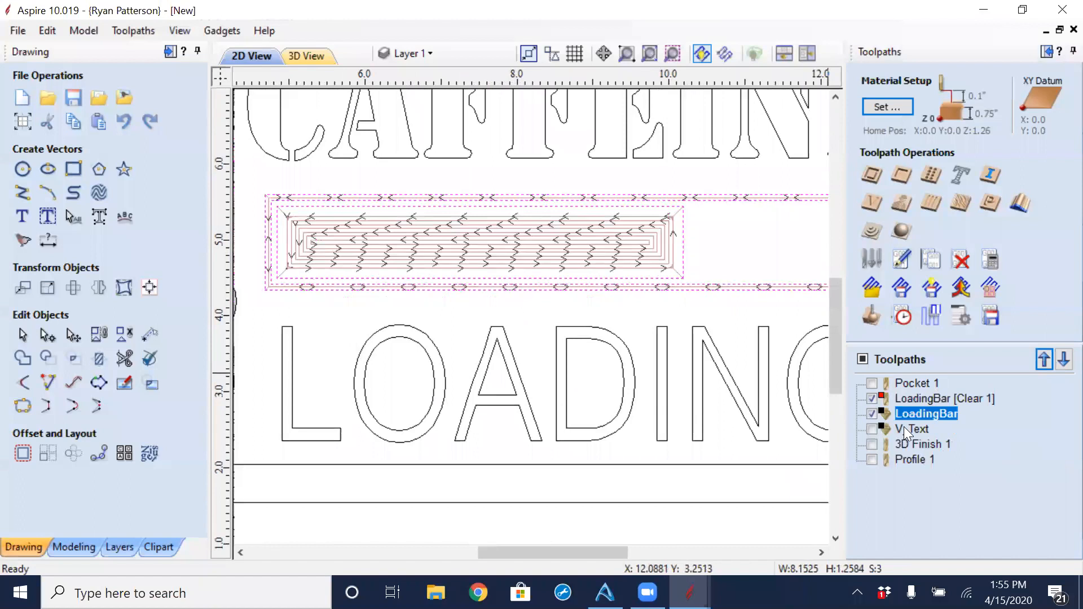
Display the V_Text, 3D Finish 1 and Profile 1 toolpaths as well to check the remaining cutting order.
{"action": "left_click", "coordinate": [873, 430]}
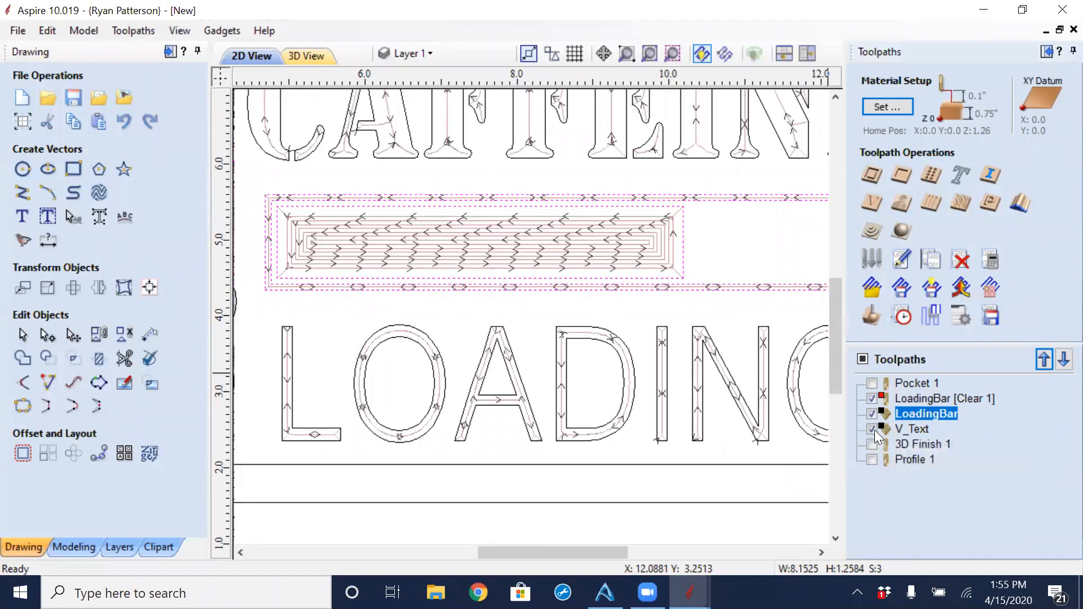
{"action": "scroll", "coordinate": [657, 186], "scroll_direction": "down", "scroll_amount": 3}
{"action": "middle_click_drag", "start_coordinate": [677, 237], "coordinate": [622, 278]}
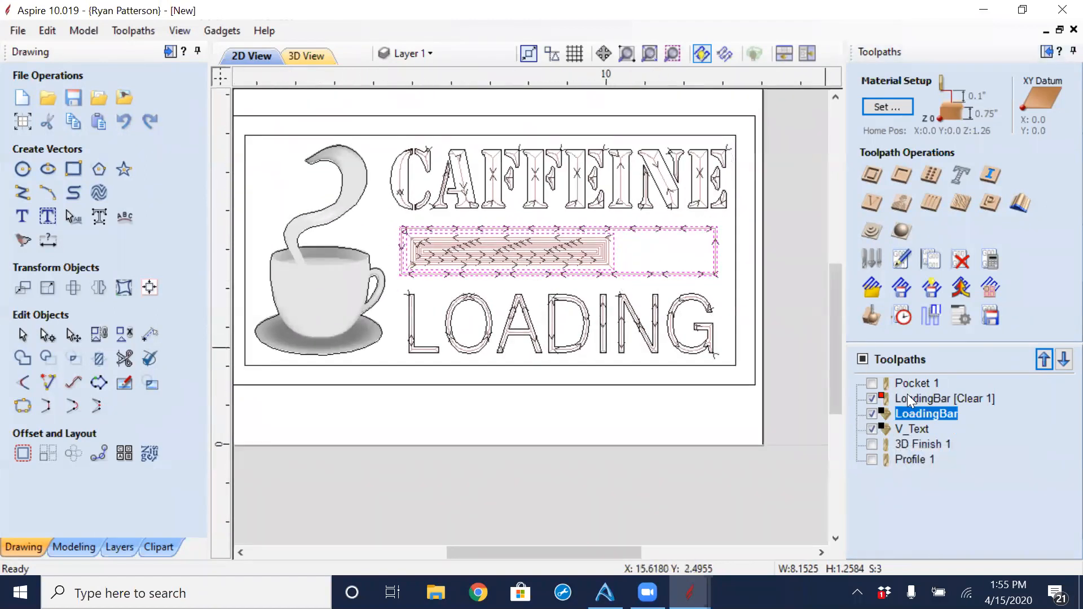
{"action": "left_click", "coordinate": [910, 444]}
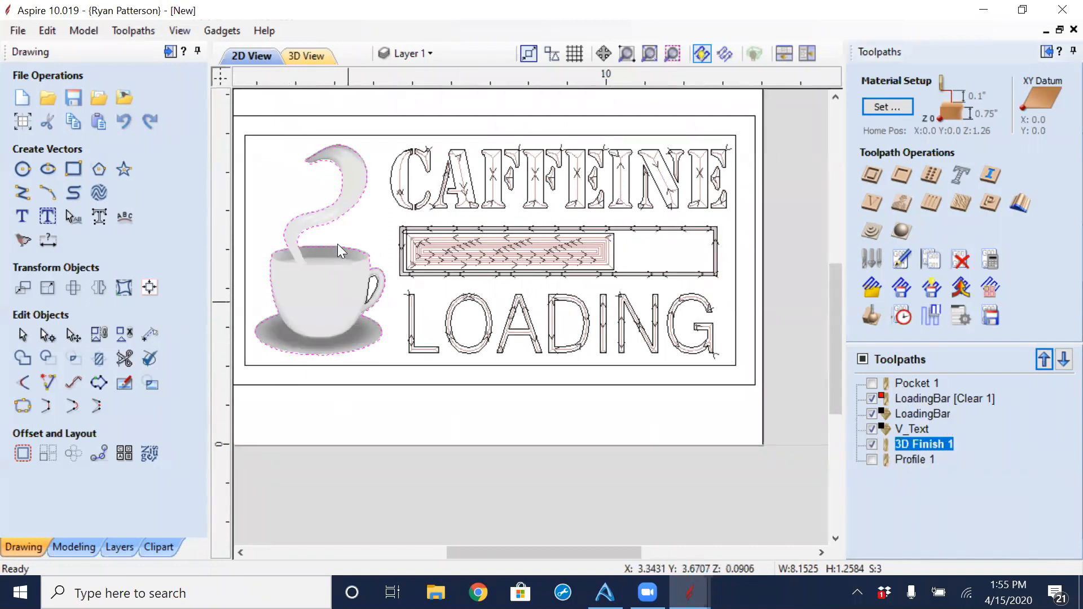
{"action": "left_click", "coordinate": [872, 460]}
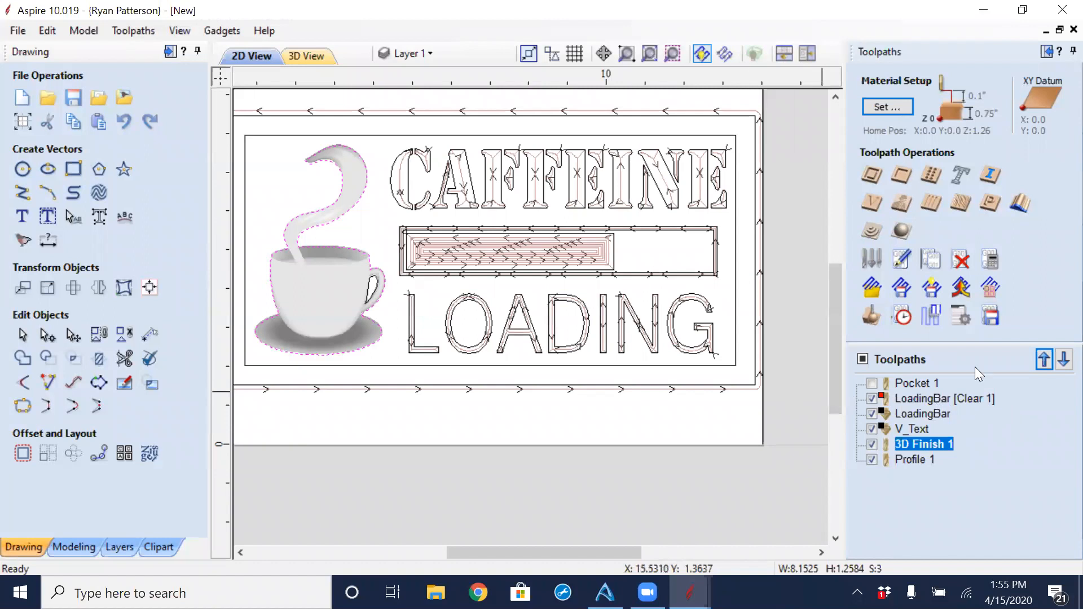
Check the displayed toolpaths over the 3D preview, close the preview and hide all toolpaths.
{"action": "left_click", "coordinate": [894, 319]}
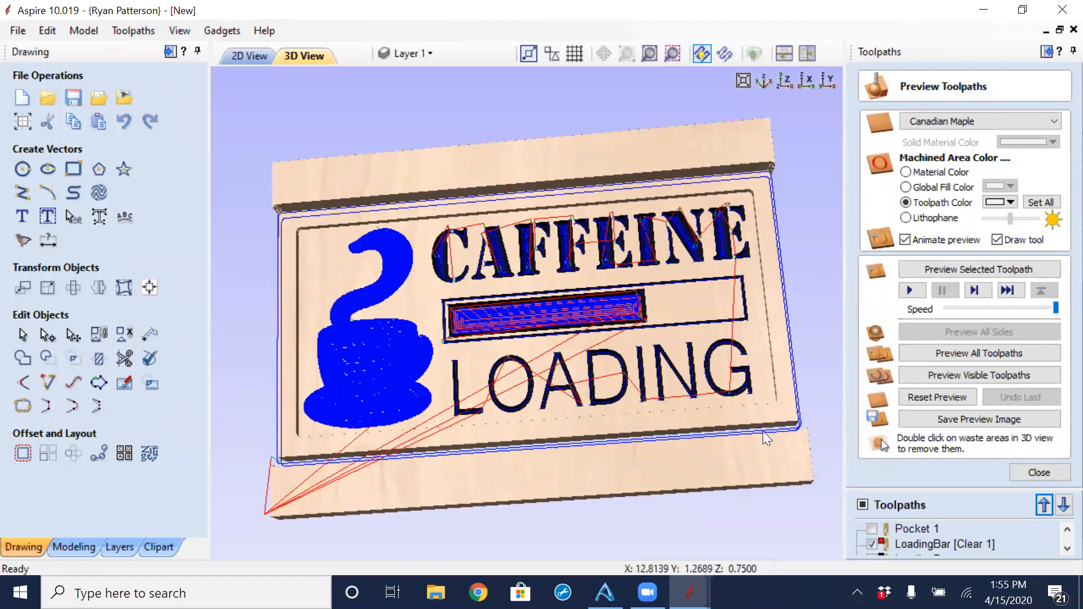
{"action": "left_click", "coordinate": [1021, 477]}
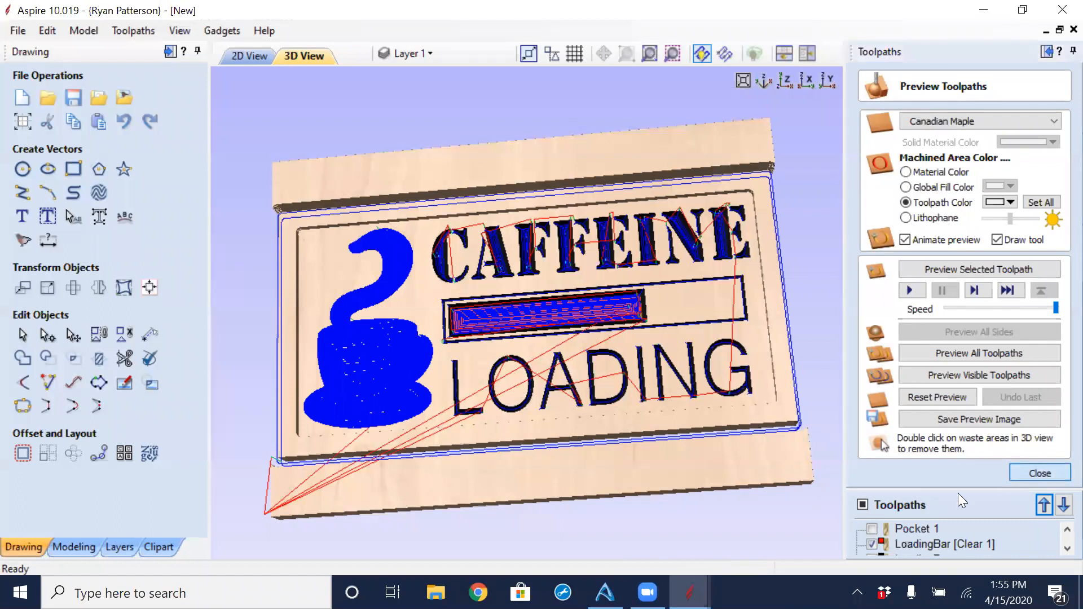
{"action": "left_click", "coordinate": [862, 359]}
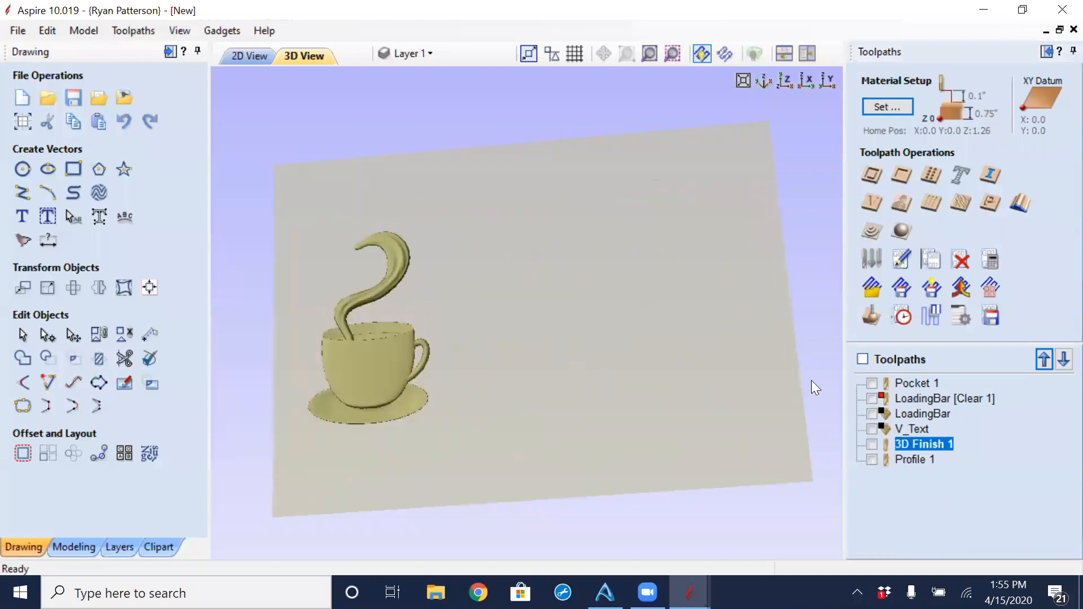
Reopen the toolpath preview, then select the coffee cup component in the 2D drawing and show the modeling tools.
{"action": "left_click", "coordinate": [883, 319]}
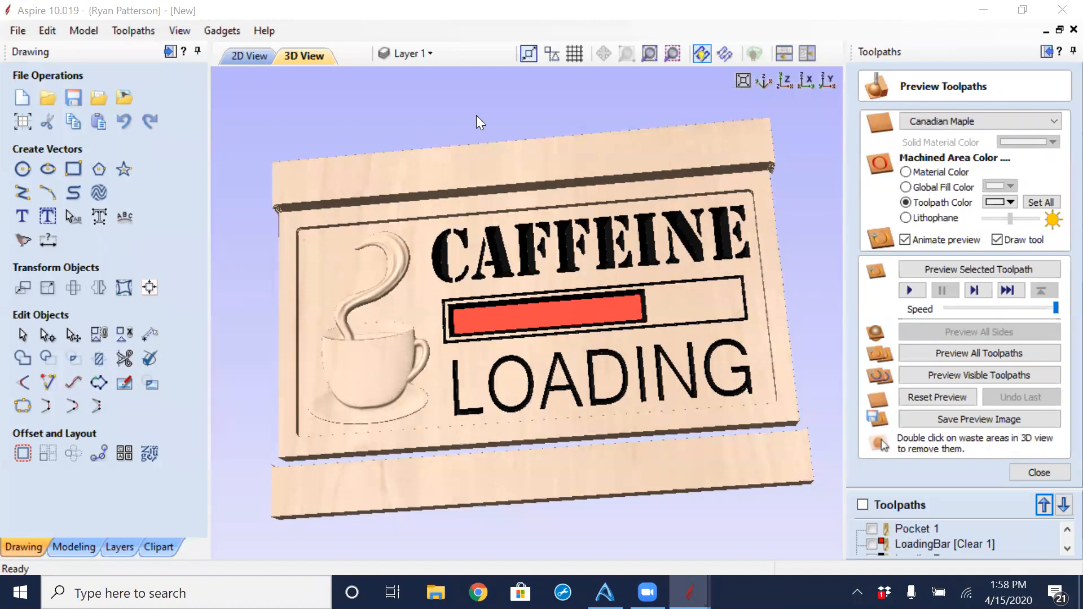
{"action": "left_click", "coordinate": [244, 61]}
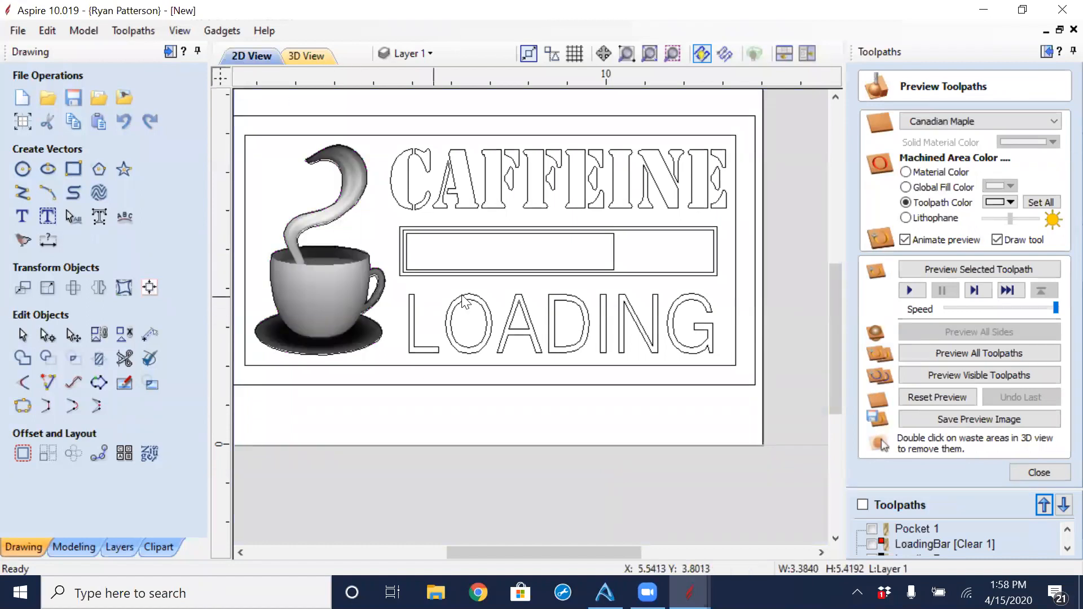
{"action": "left_click", "coordinate": [358, 349]}
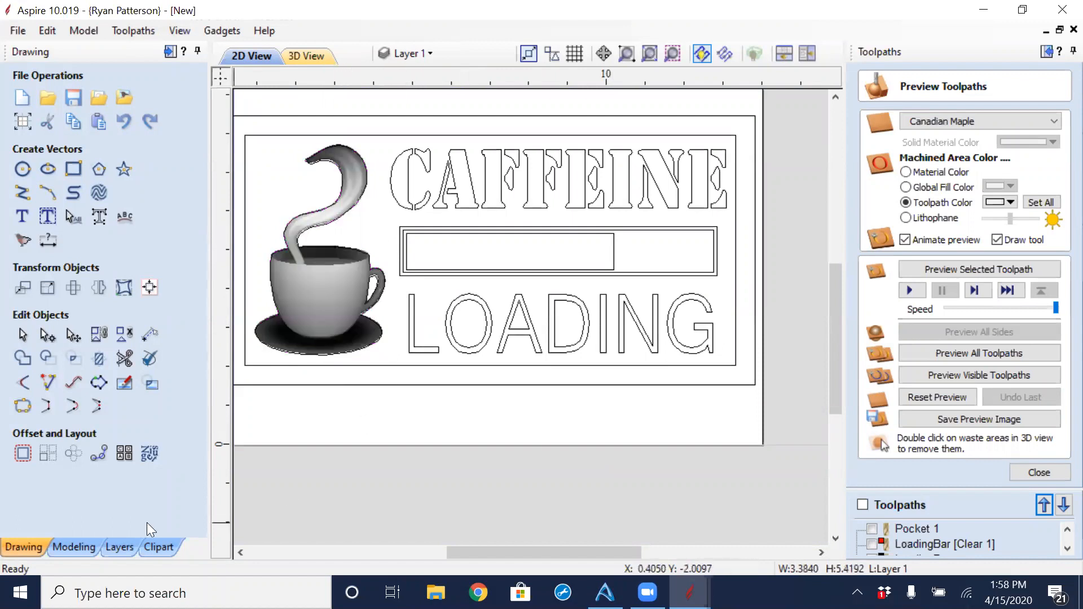
{"action": "left_click", "coordinate": [74, 545]}
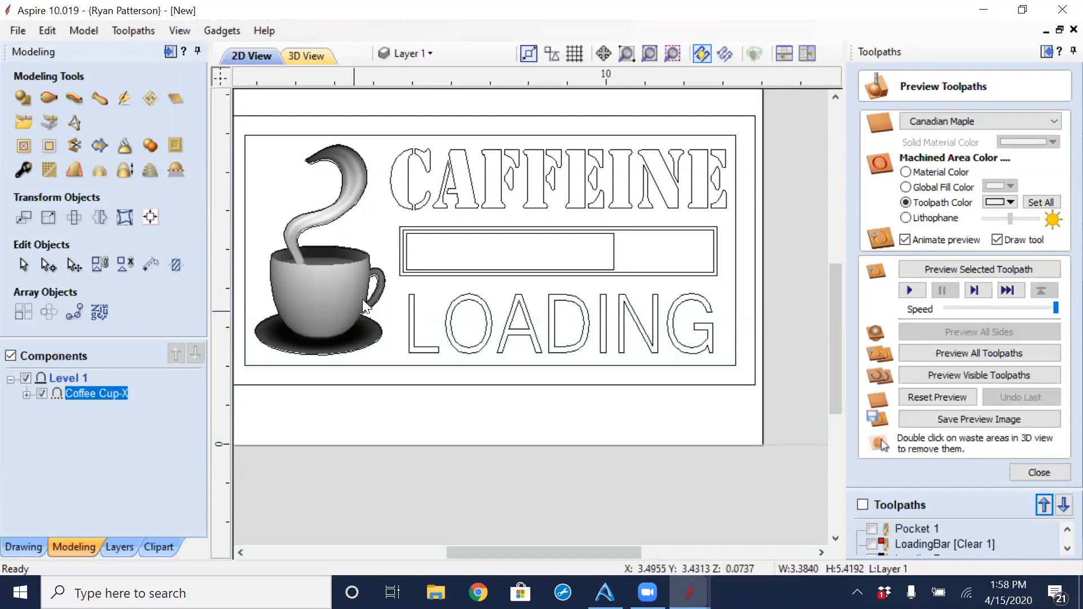
Delete the vectors outlining the coffee cup and its handle opening, then select the Coffee Cup-X component.
{"action": "scroll", "coordinate": [377, 273], "scroll_direction": "up", "scroll_amount": 2}
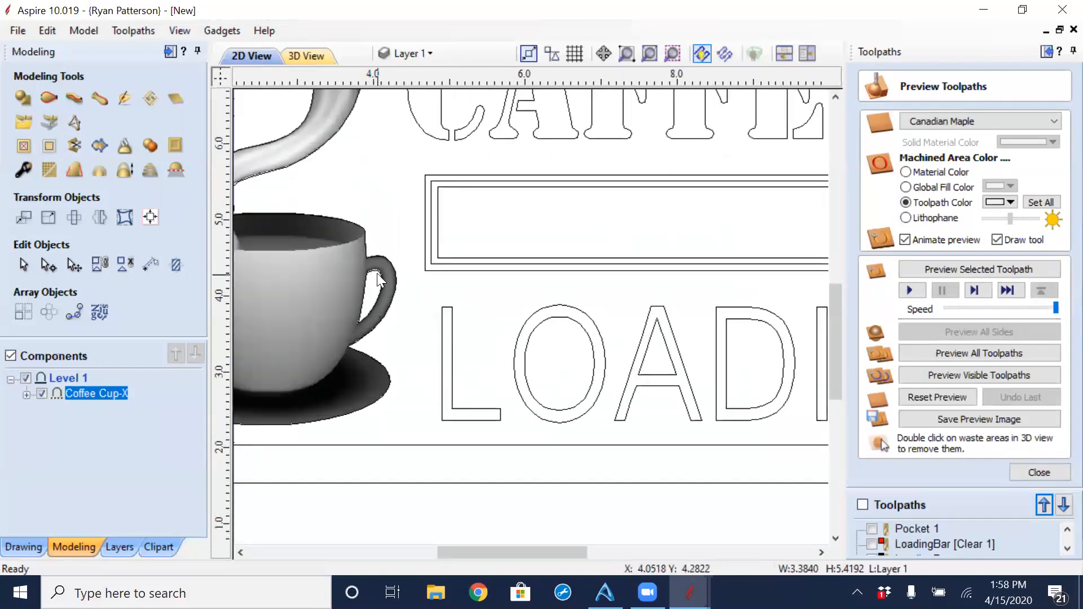
{"action": "left_click", "coordinate": [376, 271]}
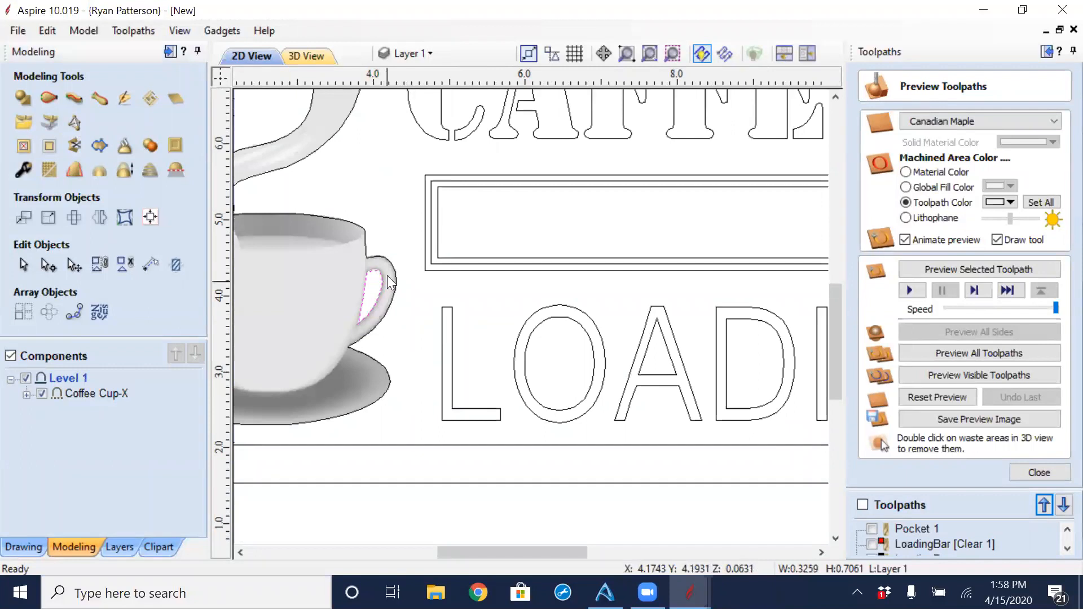
{"action": "left_click", "coordinate": [379, 253]}
{"action": "left_click", "coordinate": [379, 257]}
{"action": "key", "text": "Delete"}
{"action": "left_click", "coordinate": [312, 271]}
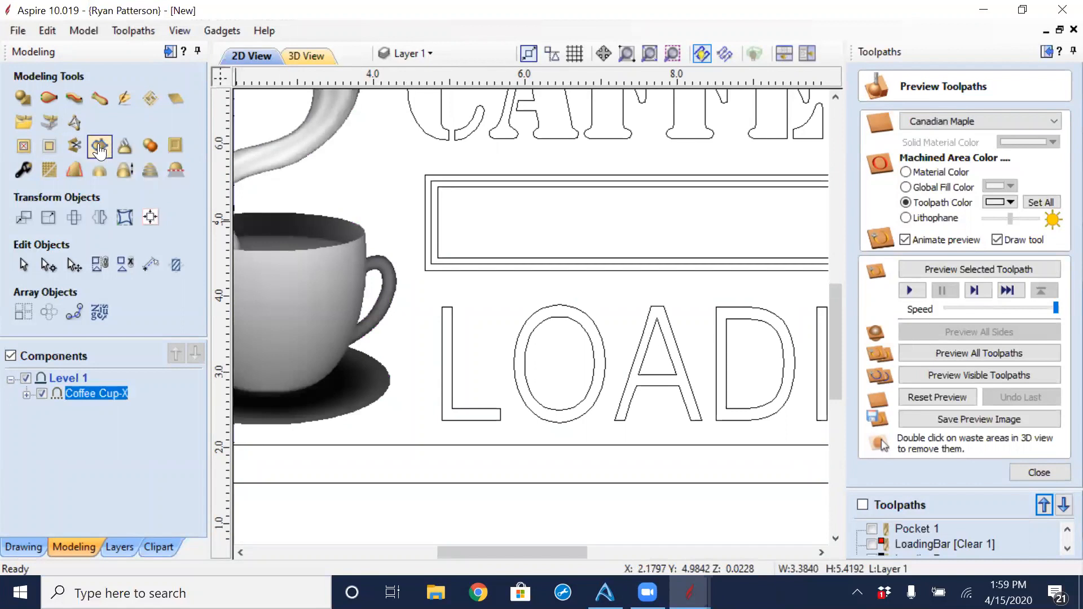
Examine the vector outline around the coffee cup handle up close and across the whole 2D layout.
{"action": "scroll", "coordinate": [381, 294], "scroll_direction": "up", "scroll_amount": 2}
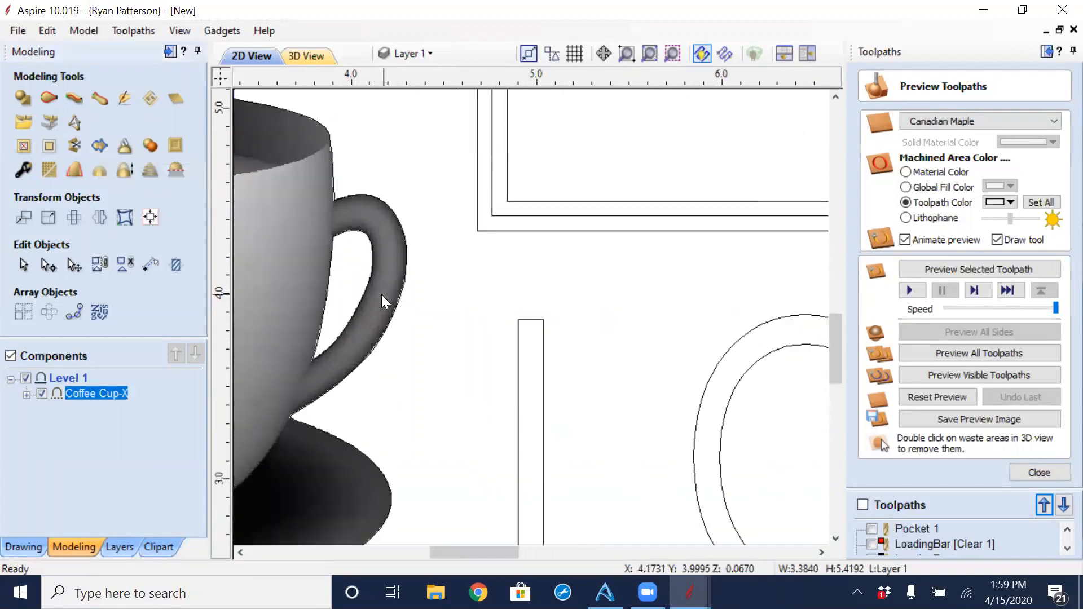
{"action": "left_click", "coordinate": [333, 271]}
{"action": "scroll", "coordinate": [348, 267], "scroll_direction": "down", "scroll_amount": 2}
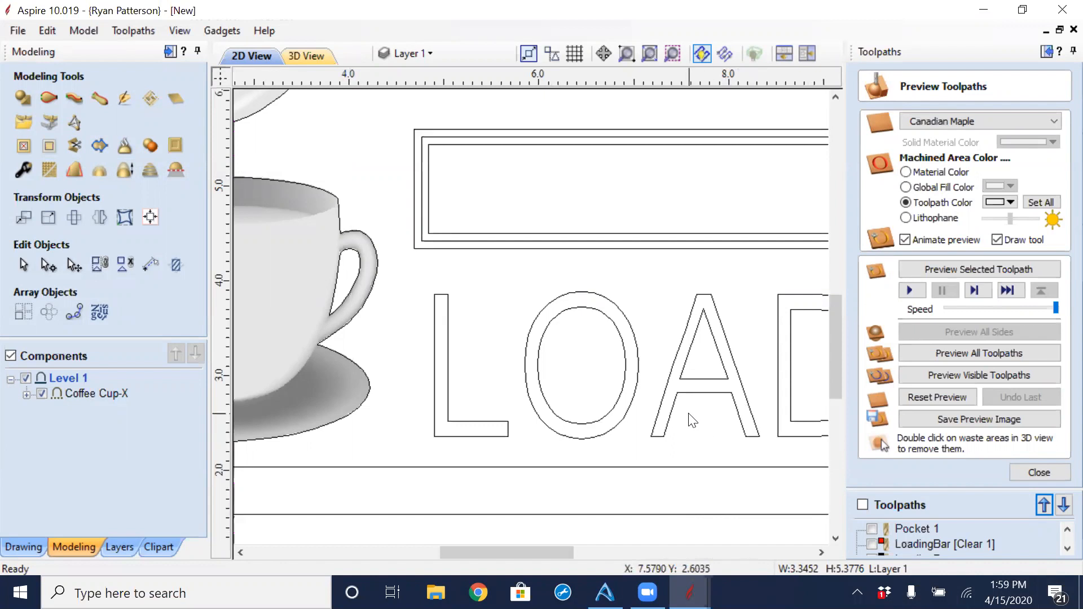
{"action": "scroll", "coordinate": [575, 416], "scroll_direction": "down", "scroll_amount": 3}
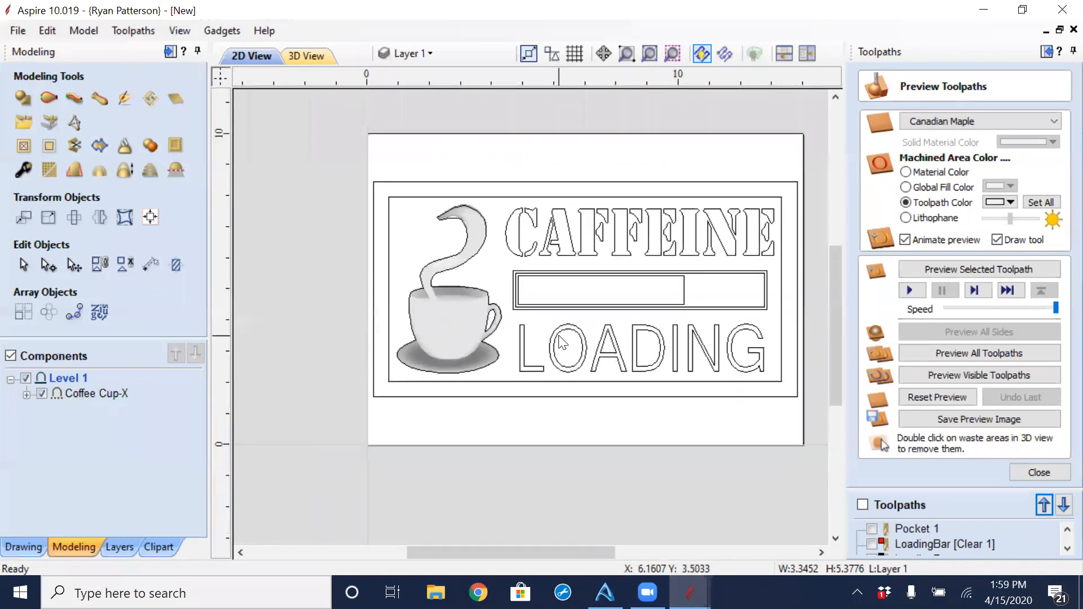
{"action": "middle_click_drag", "start_coordinate": [685, 427], "coordinate": [628, 430]}
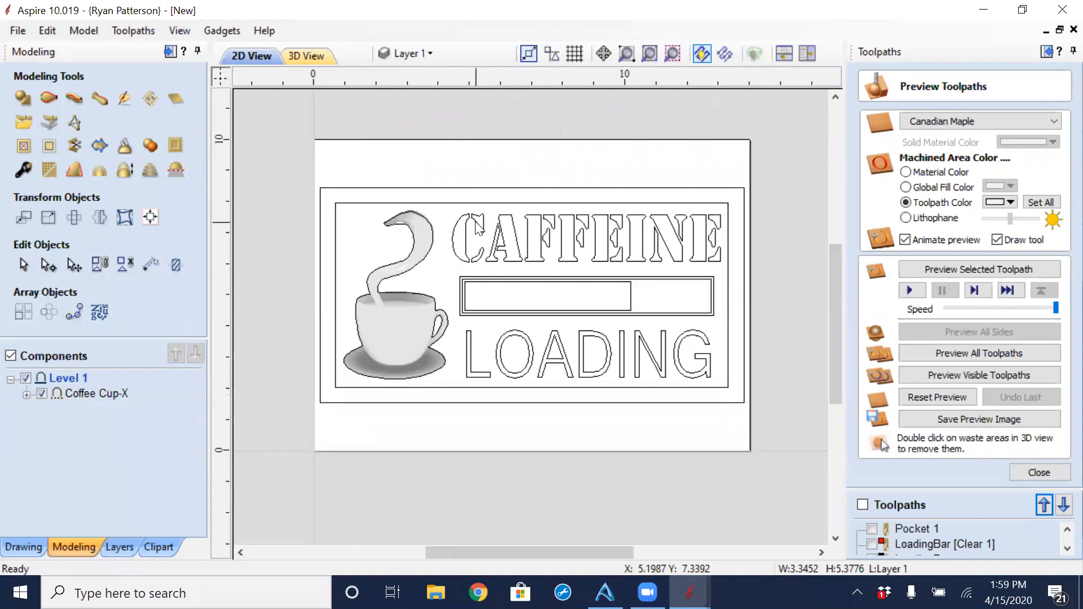
Reset the 3D preview and simulate only the V_Text toolpath on the blank board.
{"action": "left_click", "coordinate": [308, 58]}
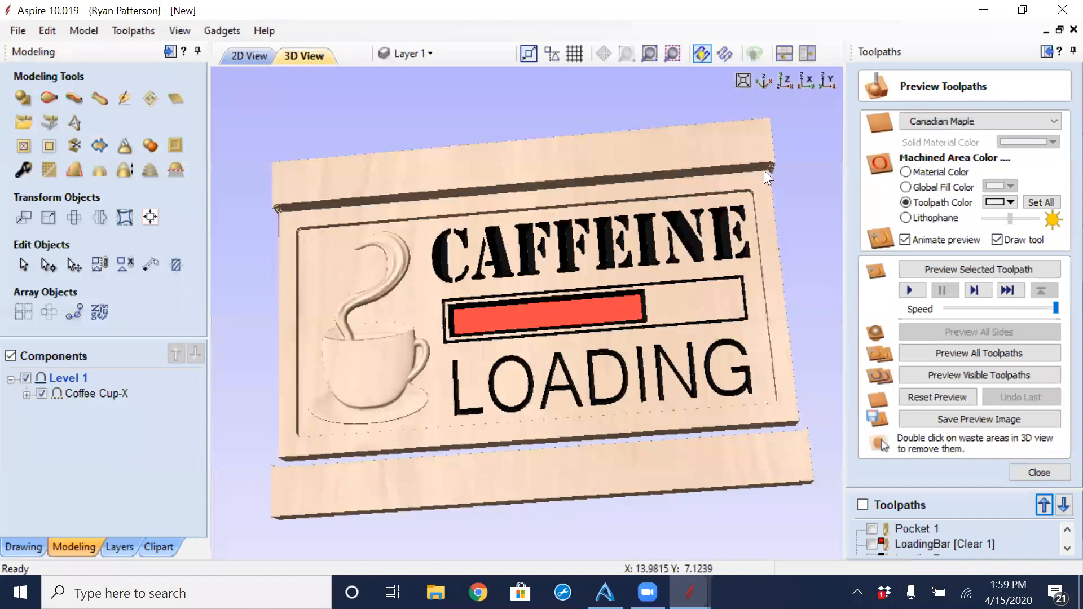
{"action": "left_click", "coordinate": [924, 397]}
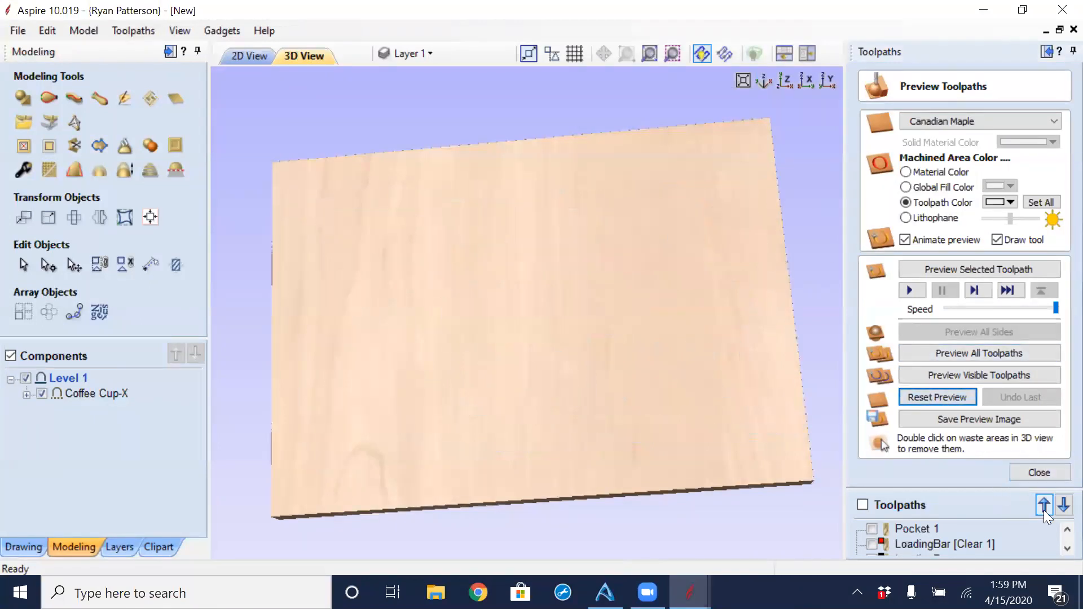
{"action": "left_click", "coordinate": [1062, 549]}
{"action": "left_click", "coordinate": [1062, 549]}
{"action": "left_click", "coordinate": [1061, 550]}
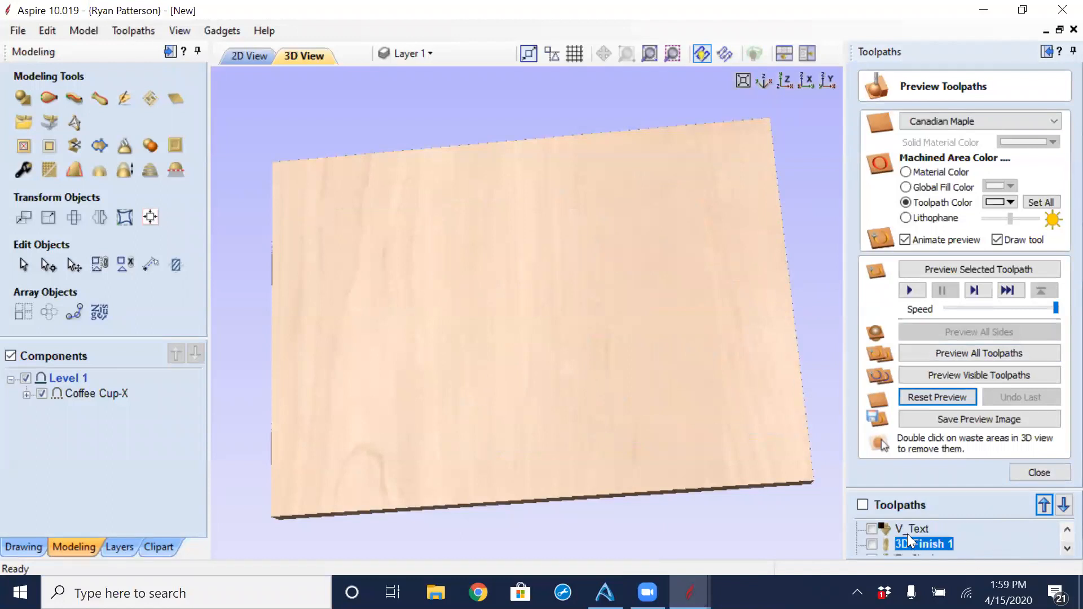
{"action": "left_click", "coordinate": [872, 529]}
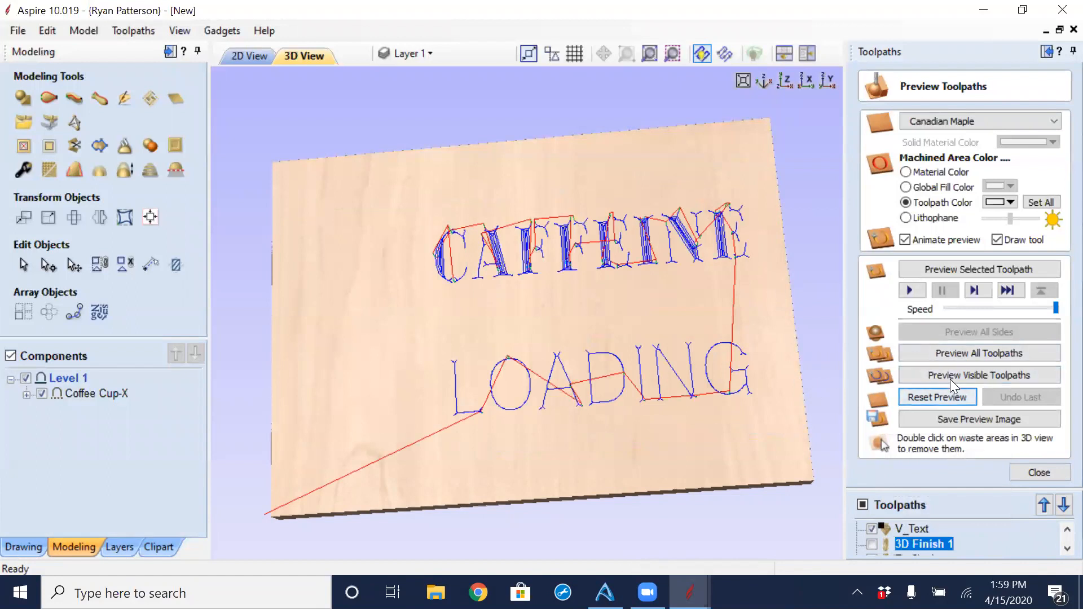
{"action": "left_click", "coordinate": [981, 374]}
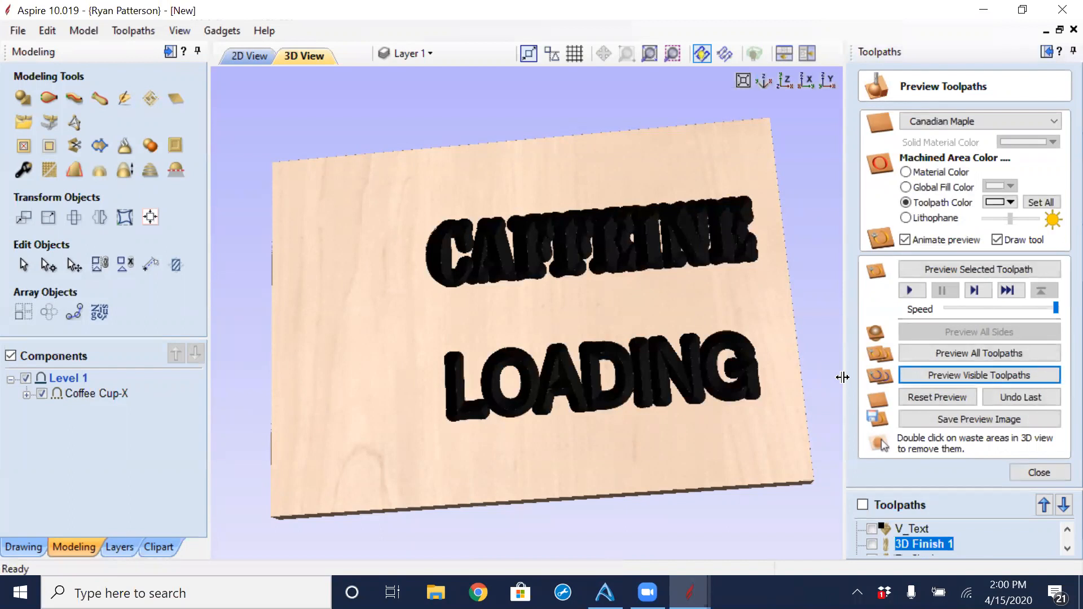
Set the machined area color to Material Color and inspect the carved CAFFEINE and LOADING letters up close.
{"action": "scroll", "coordinate": [527, 199], "scroll_direction": "up", "scroll_amount": 5}
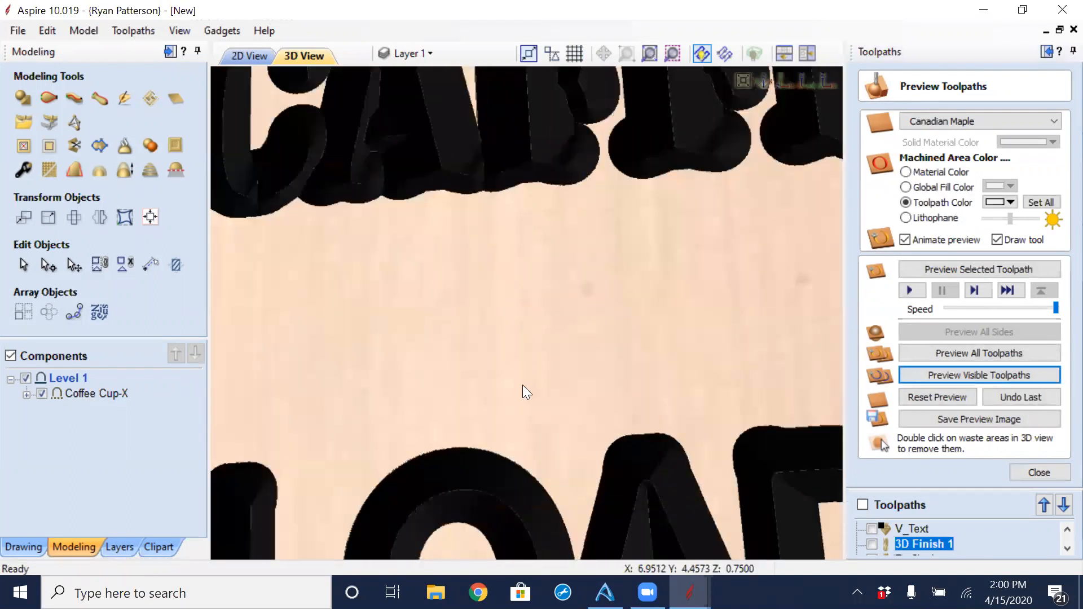
{"action": "scroll", "coordinate": [593, 500], "scroll_direction": "down", "scroll_amount": 2}
{"action": "scroll", "coordinate": [585, 369], "scroll_direction": "down", "scroll_amount": 2}
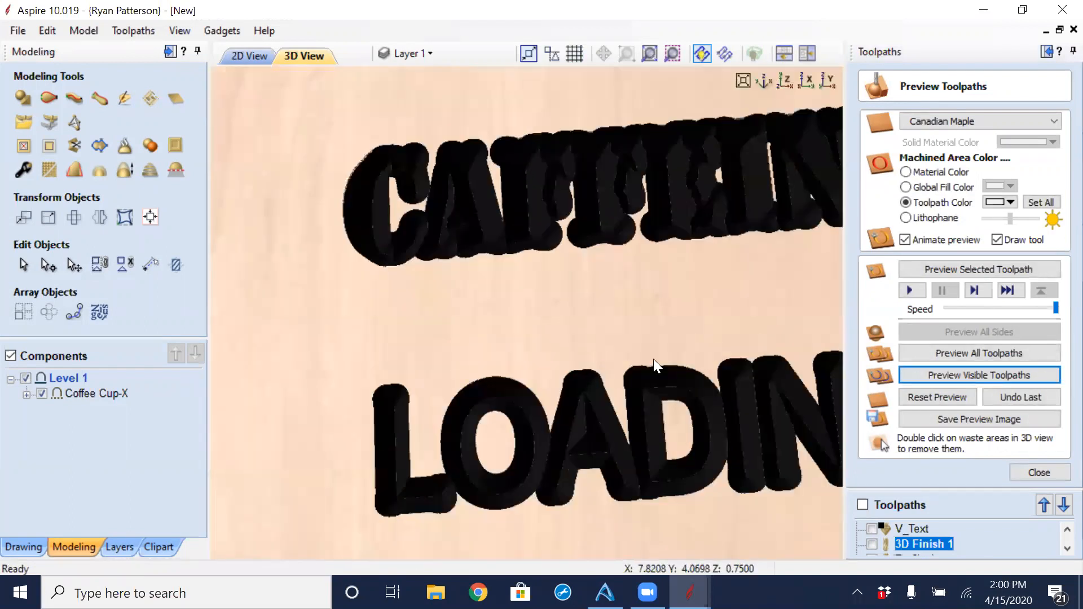
{"action": "left_click", "coordinate": [906, 172]}
{"action": "left_click_drag", "start_coordinate": [719, 317], "coordinate": [487, 307]}
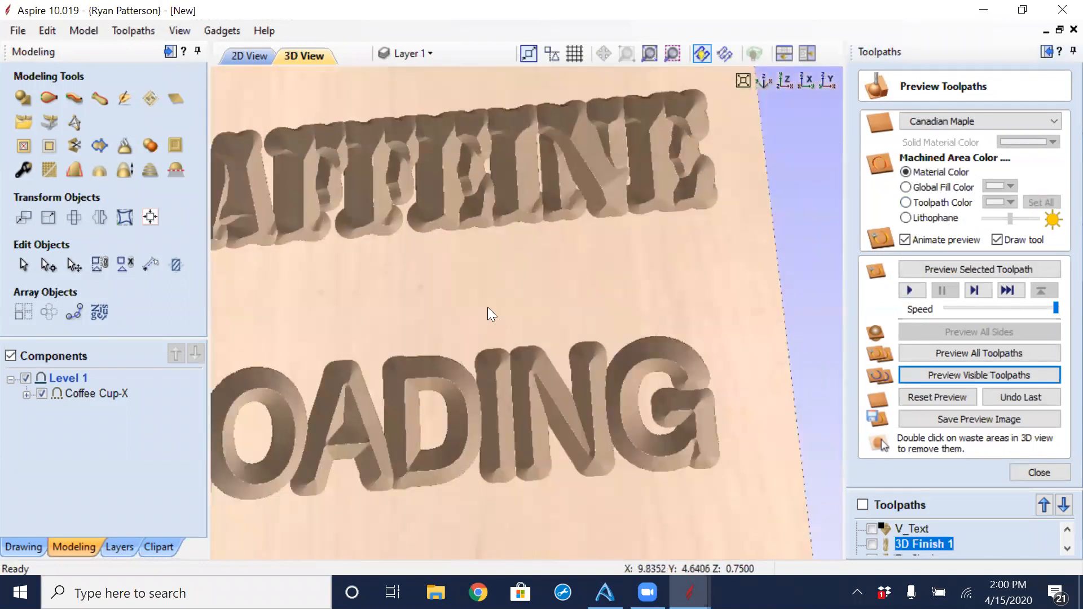
{"action": "scroll", "coordinate": [488, 307], "scroll_direction": "down", "scroll_amount": 4}
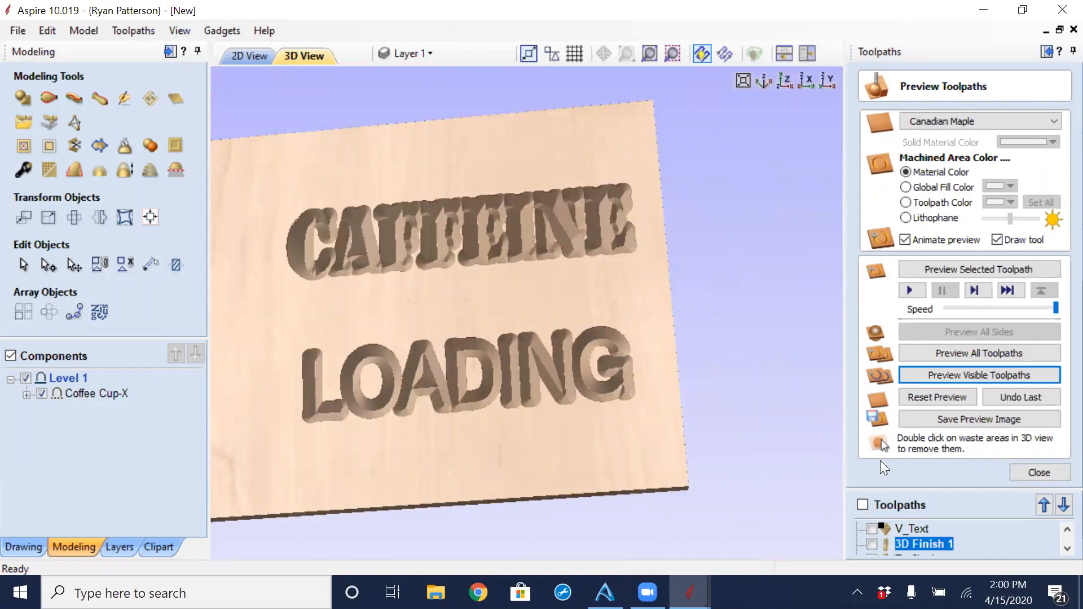
Display the Pocket 1 toolpath, preview all toolpaths on the board and close the preview.
{"action": "left_click", "coordinate": [1067, 548]}
{"action": "left_click", "coordinate": [1057, 529]}
{"action": "left_click", "coordinate": [1057, 529]}
{"action": "left_click", "coordinate": [1057, 529]}
{"action": "left_click", "coordinate": [1057, 529]}
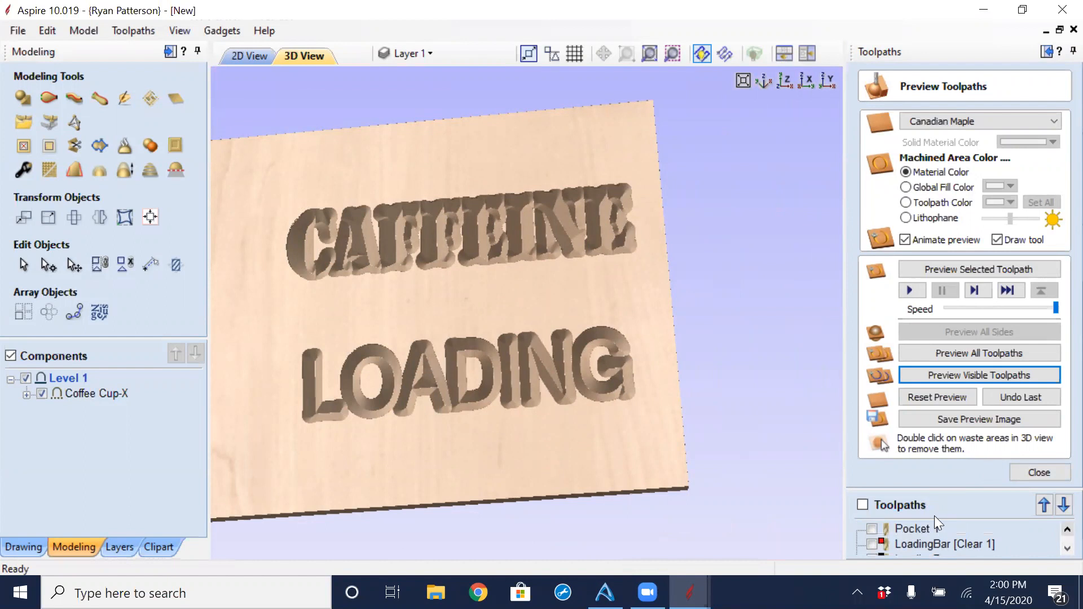
{"action": "left_click", "coordinate": [870, 527]}
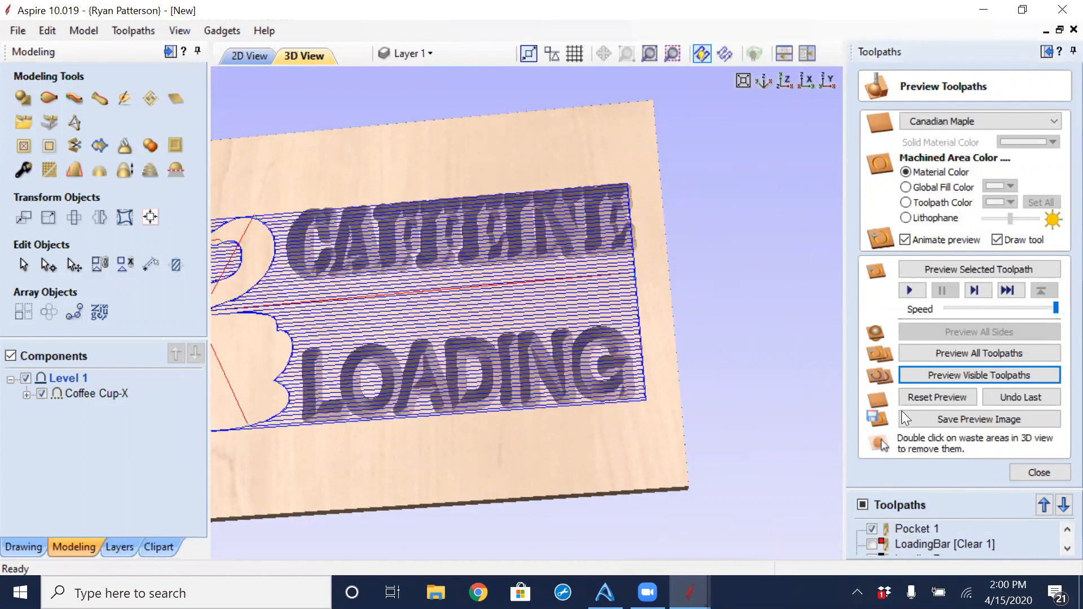
{"action": "left_click", "coordinate": [957, 354]}
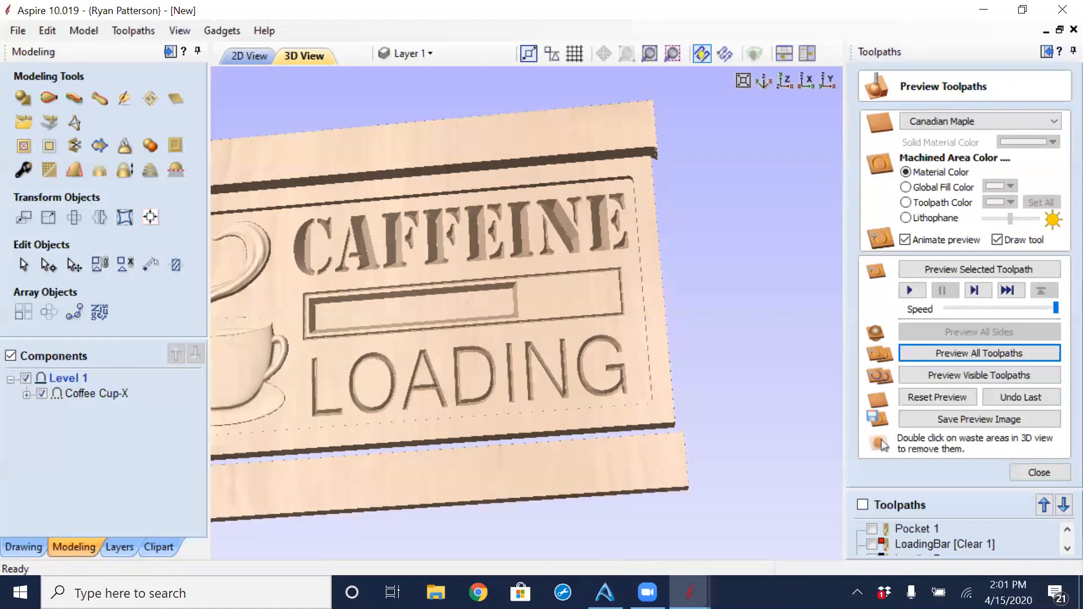
{"action": "left_click", "coordinate": [1039, 472]}
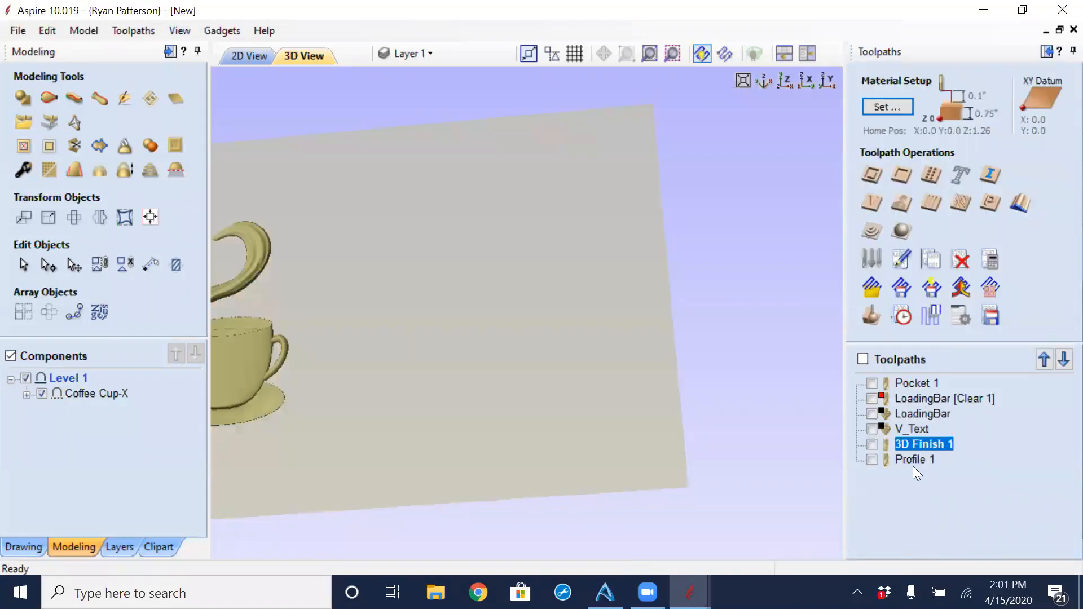
Try the Climb cutting direction in the Profile 1 toolpath settings and leave them without recalculating.
{"action": "double_click", "coordinate": [911, 460]}
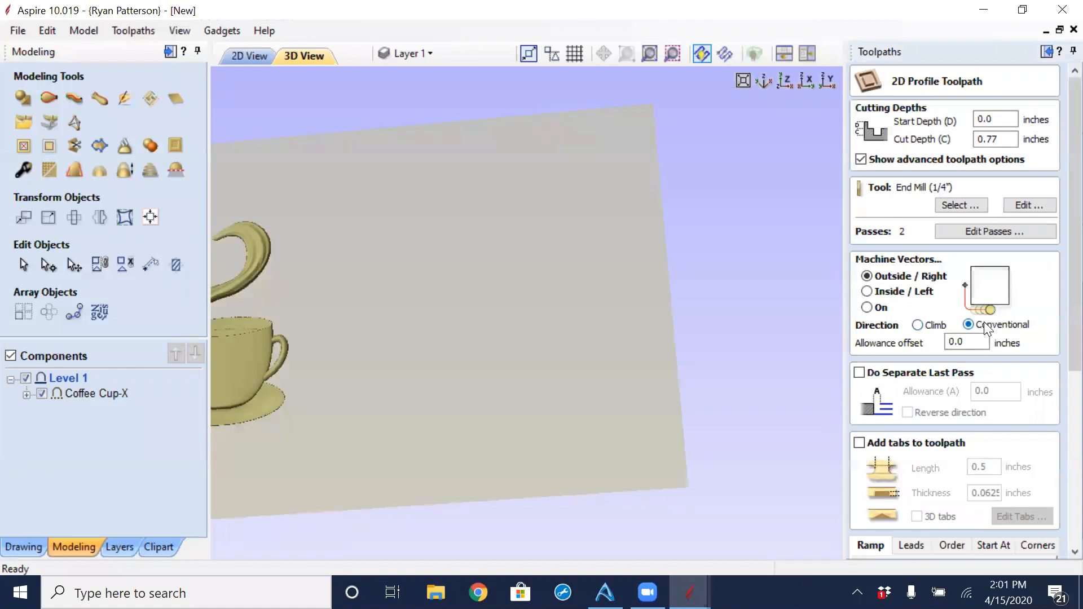
{"action": "left_click", "coordinate": [930, 326]}
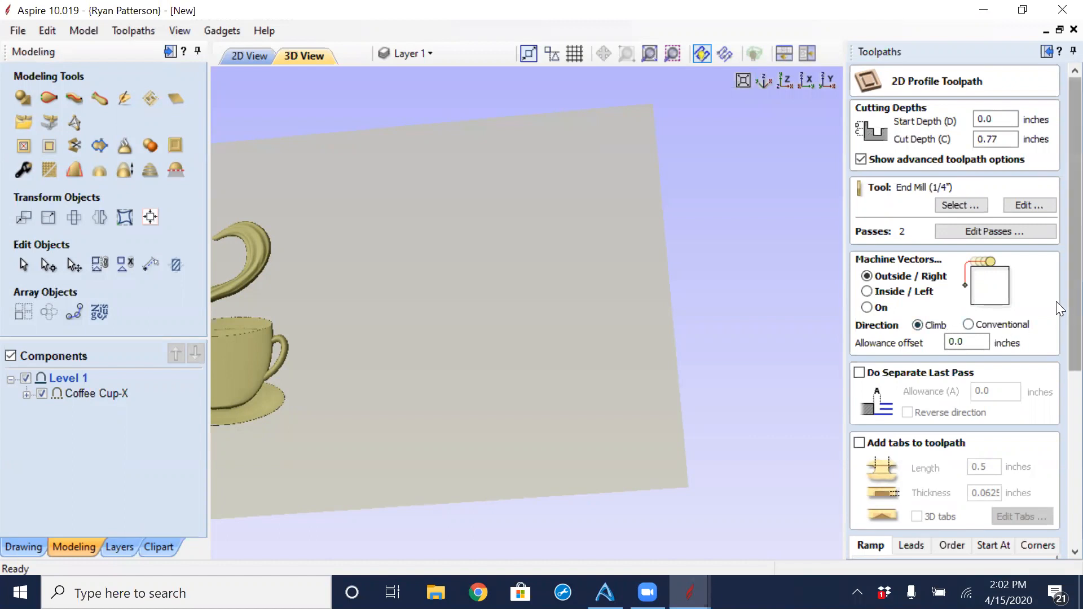
{"action": "scroll", "coordinate": [1058, 427], "scroll_direction": "down", "scroll_amount": 5}
{"action": "left_click_drag", "start_coordinate": [1056, 421], "coordinate": [1055, 524]}
{"action": "left_click", "coordinate": [1030, 547]}
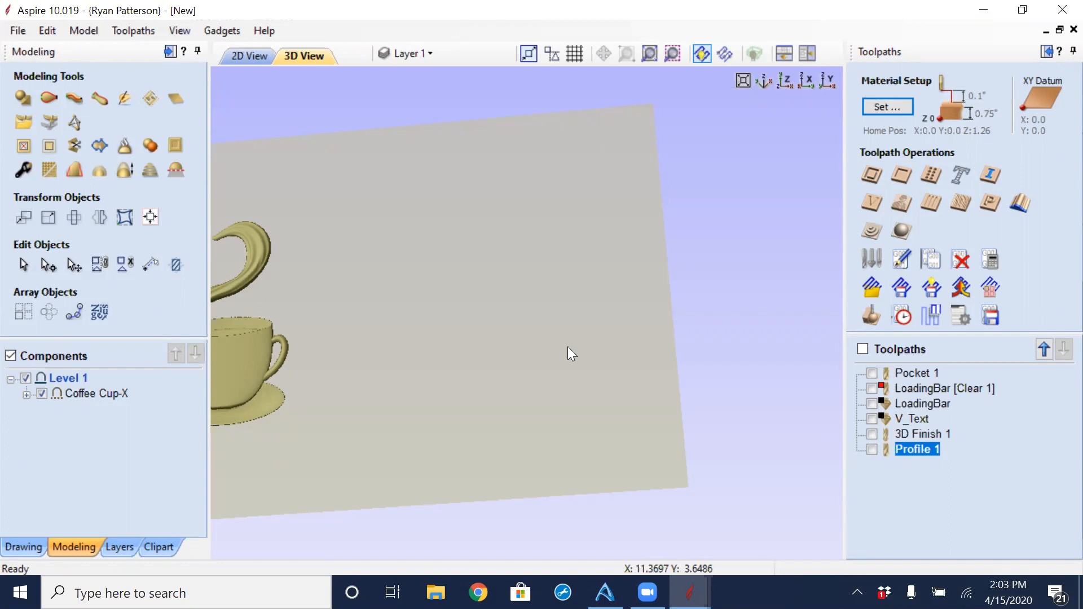
Review the Pocket 1 toolpath settings against the 2D drawing and close them without changes.
{"action": "left_click", "coordinate": [905, 370]}
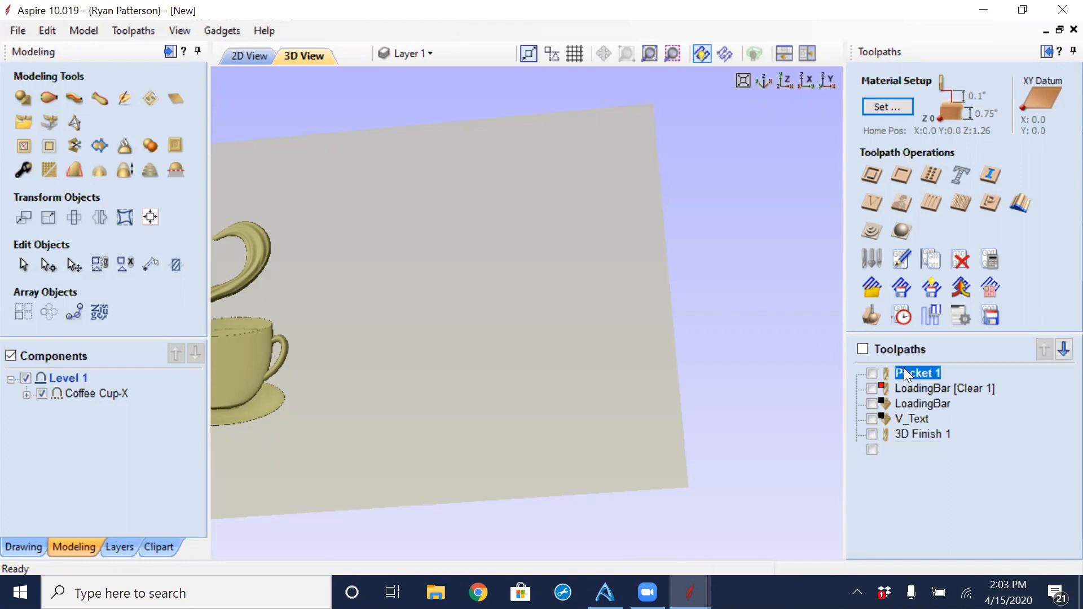
{"action": "left_click", "coordinate": [249, 56]}
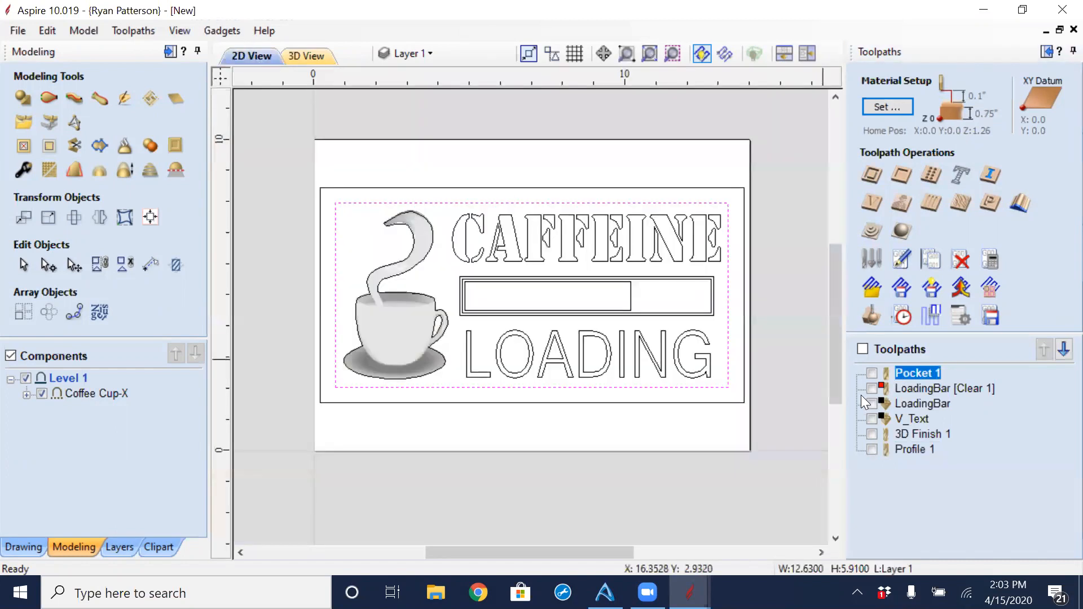
{"action": "double_click", "coordinate": [919, 372]}
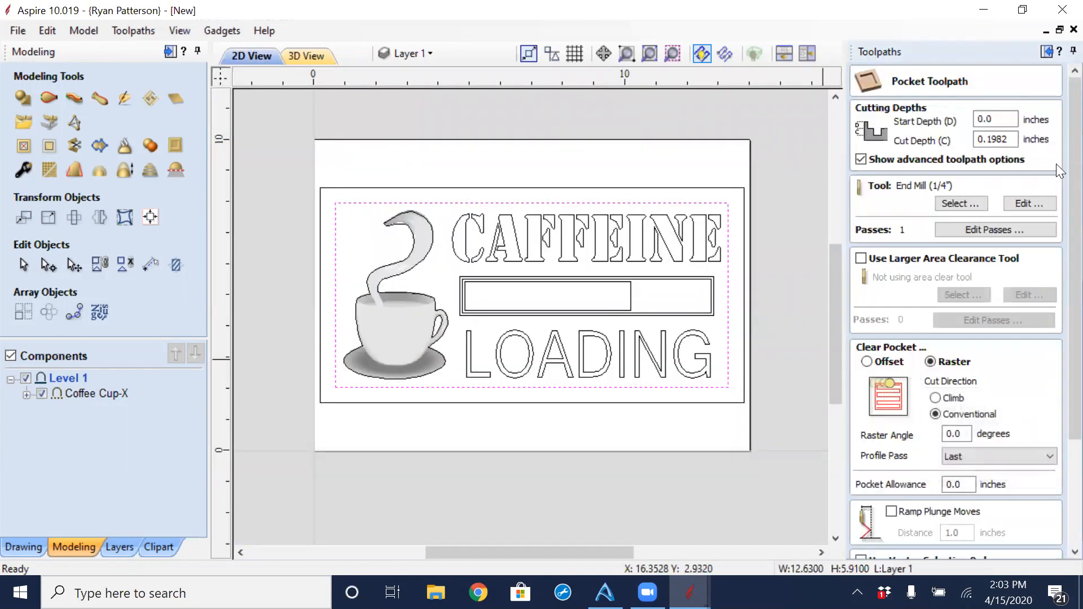
{"action": "scroll", "coordinate": [1055, 395], "scroll_direction": "down", "scroll_amount": 3}
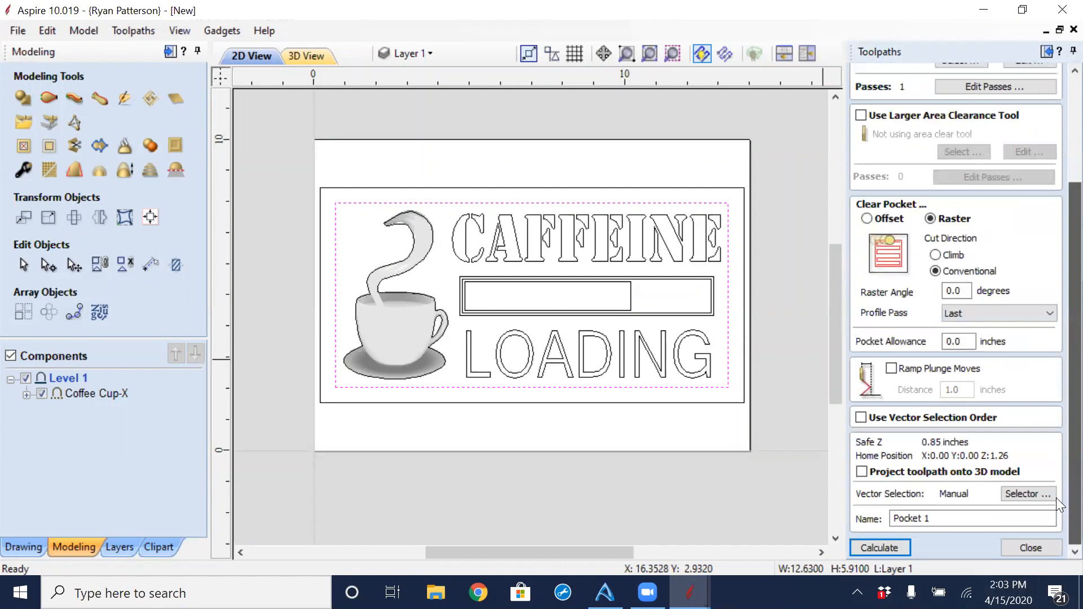
{"action": "left_click", "coordinate": [1047, 552]}
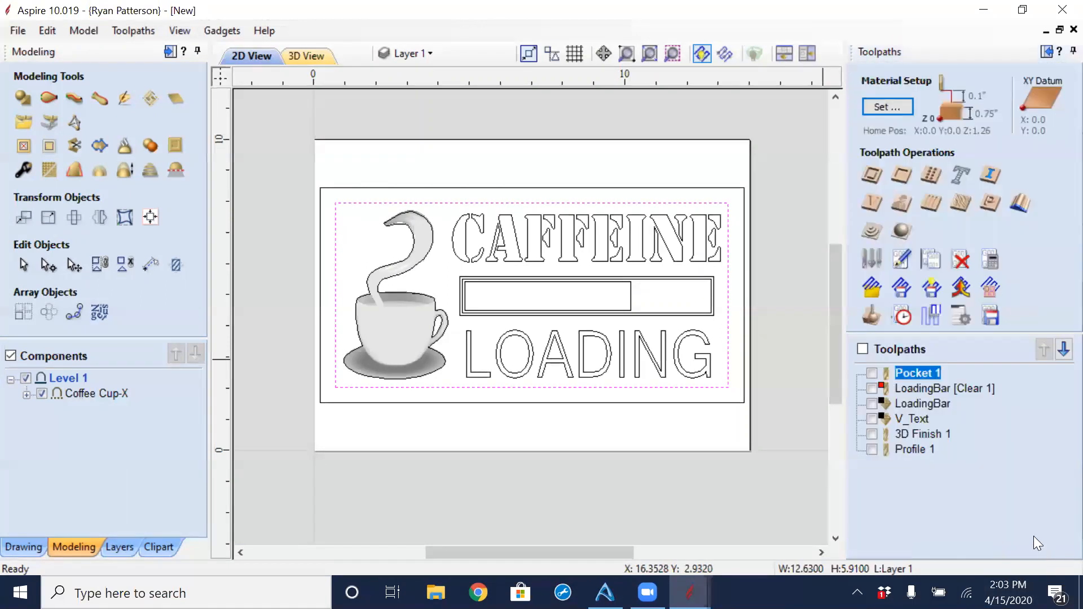
Add the End Mill (1/20") as a second clearance tool in the LoadingBar V-Carve toolpath settings.
{"action": "double_click", "coordinate": [933, 393]}
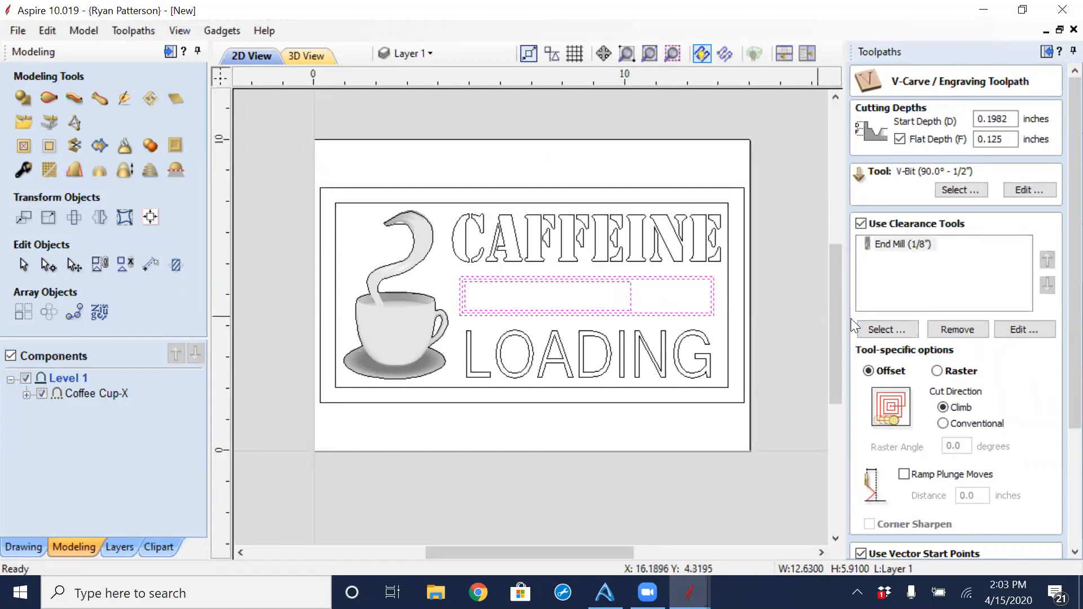
{"action": "left_click", "coordinate": [880, 330]}
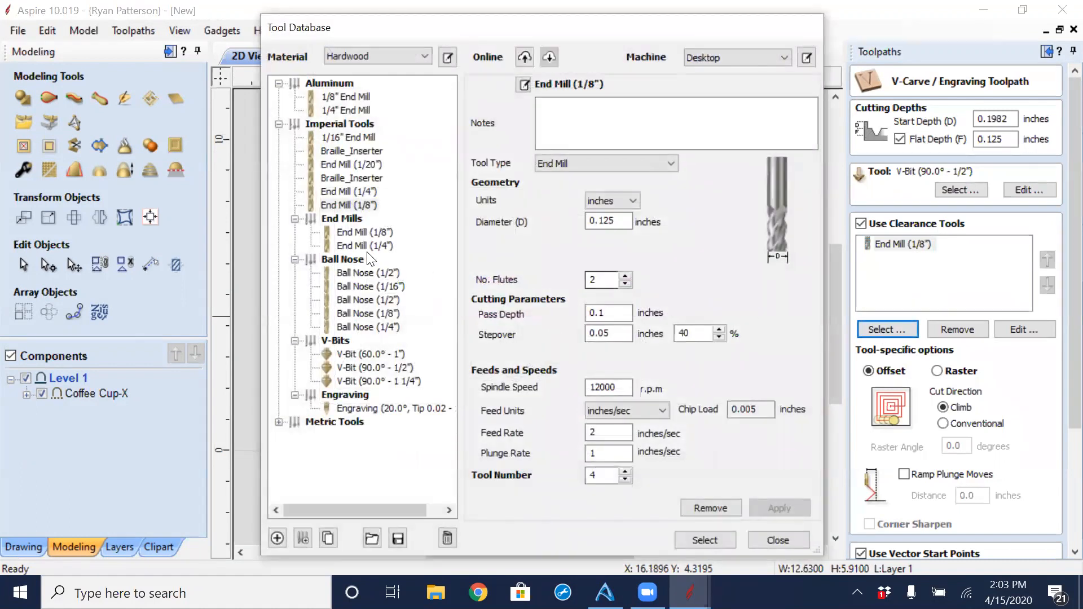
{"action": "left_click", "coordinate": [343, 164]}
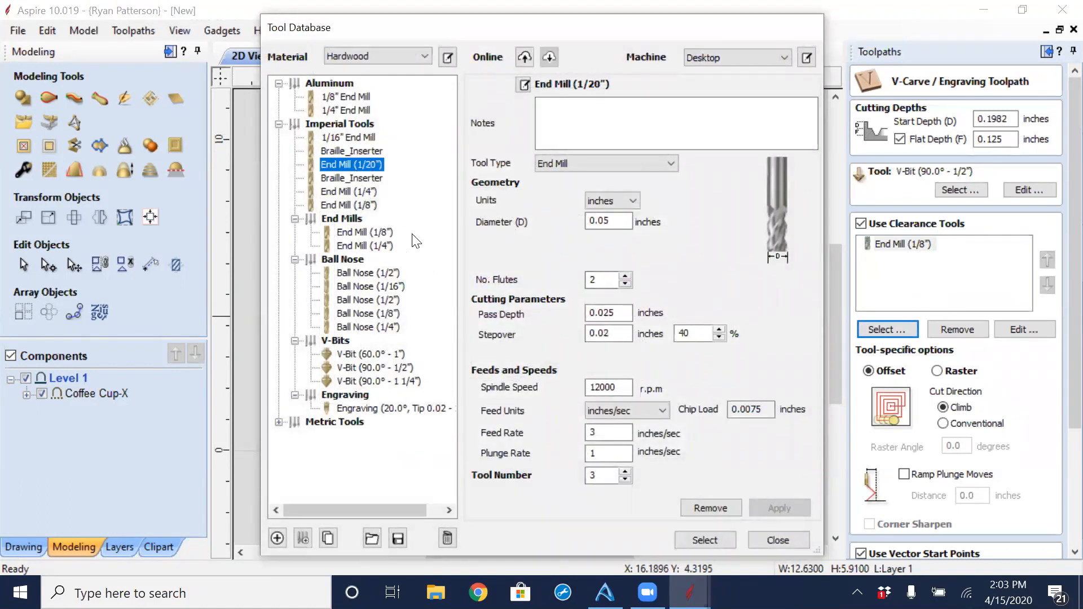
{"action": "left_click", "coordinate": [712, 535]}
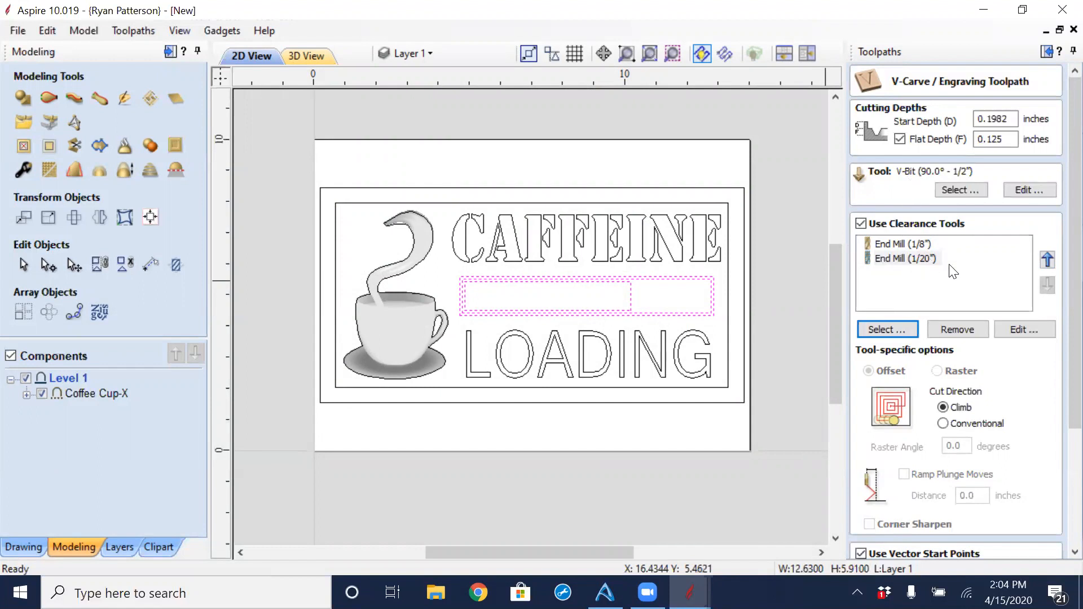
Remove the End Mill (1/20") from the LoadingBar clearance tools and close the settings without recalculating.
{"action": "left_click", "coordinate": [903, 257]}
{"action": "left_click", "coordinate": [974, 332]}
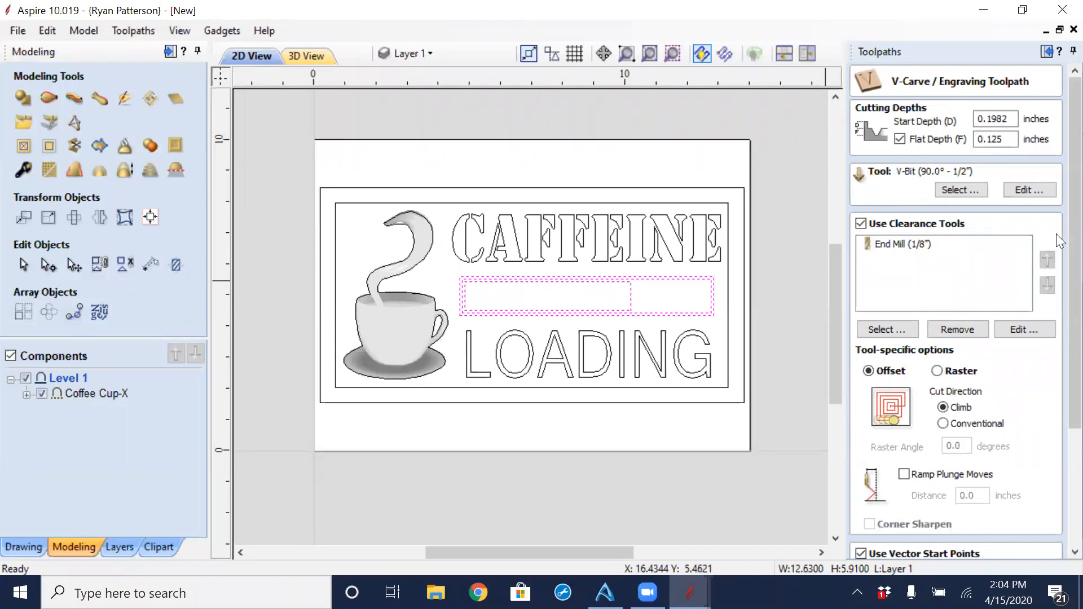
{"action": "scroll", "coordinate": [1055, 234], "scroll_direction": "down", "scroll_amount": 3}
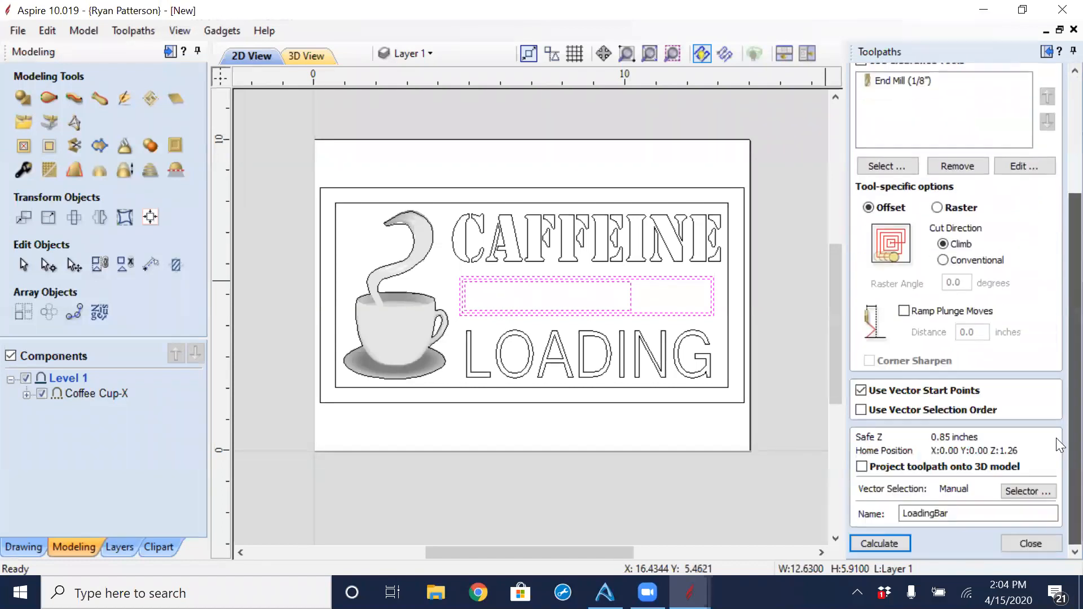
{"action": "left_click", "coordinate": [1028, 542]}
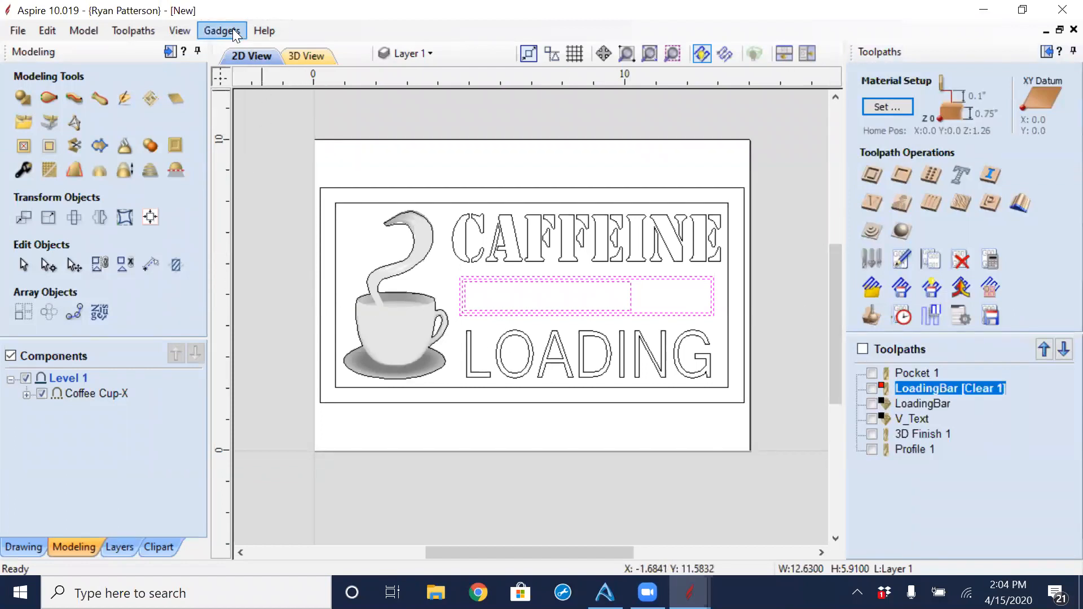
Open the toolpath preview in the 3D view and set the preview simulation quality to Standard.
{"action": "left_click", "coordinate": [310, 57]}
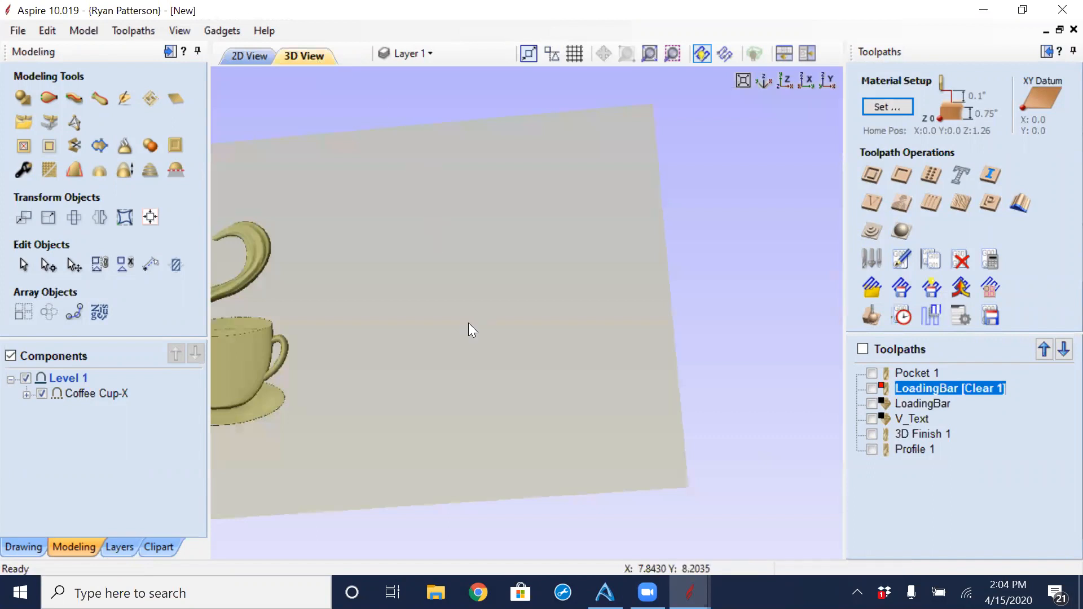
{"action": "middle_click_drag", "start_coordinate": [417, 367], "coordinate": [549, 368]}
{"action": "left_click", "coordinate": [863, 319]}
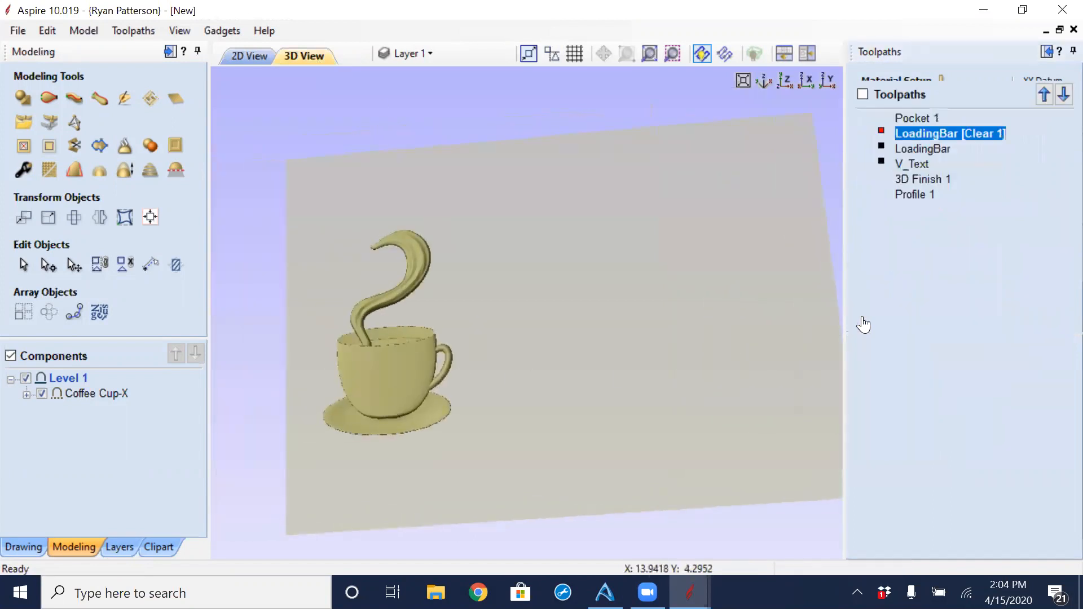
{"action": "middle_click_drag", "start_coordinate": [673, 389], "coordinate": [656, 376]}
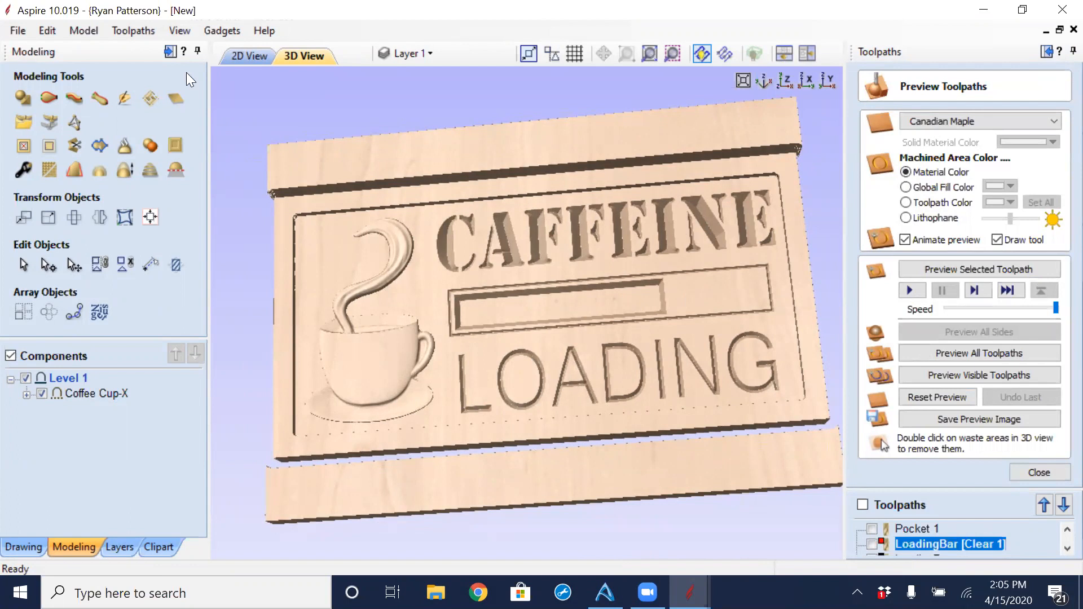
{"action": "left_click", "coordinate": [145, 31]}
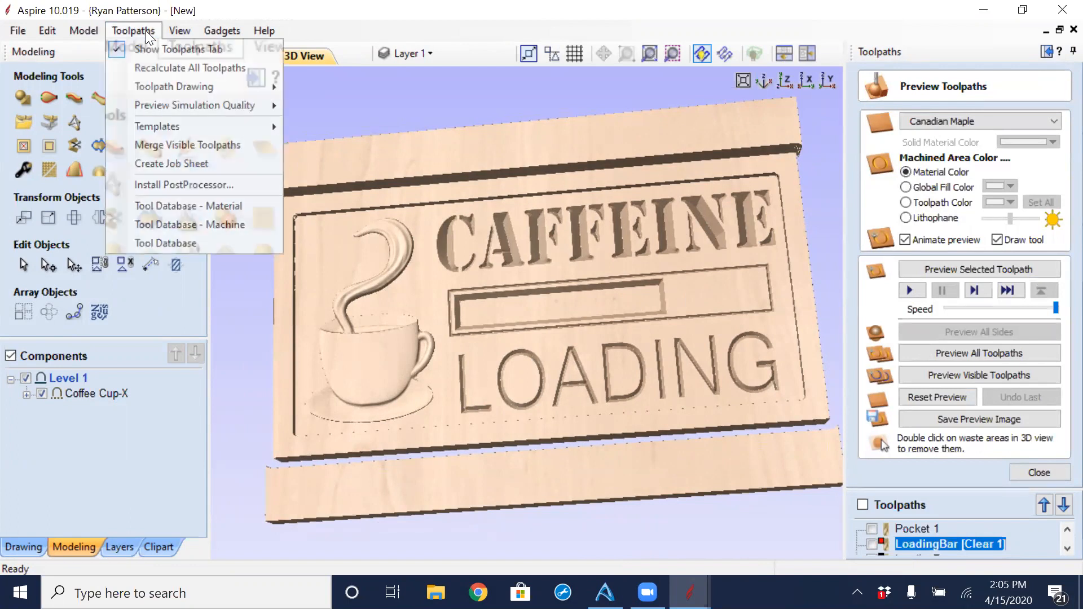
{"action": "mouse_move", "coordinate": [182, 107]}
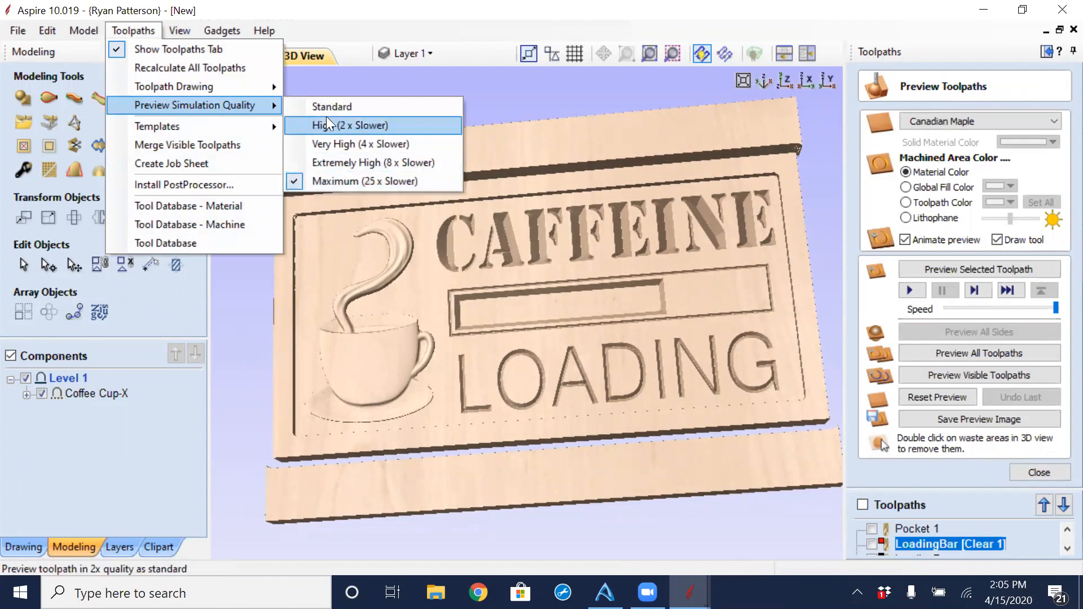
{"action": "left_click", "coordinate": [303, 107]}
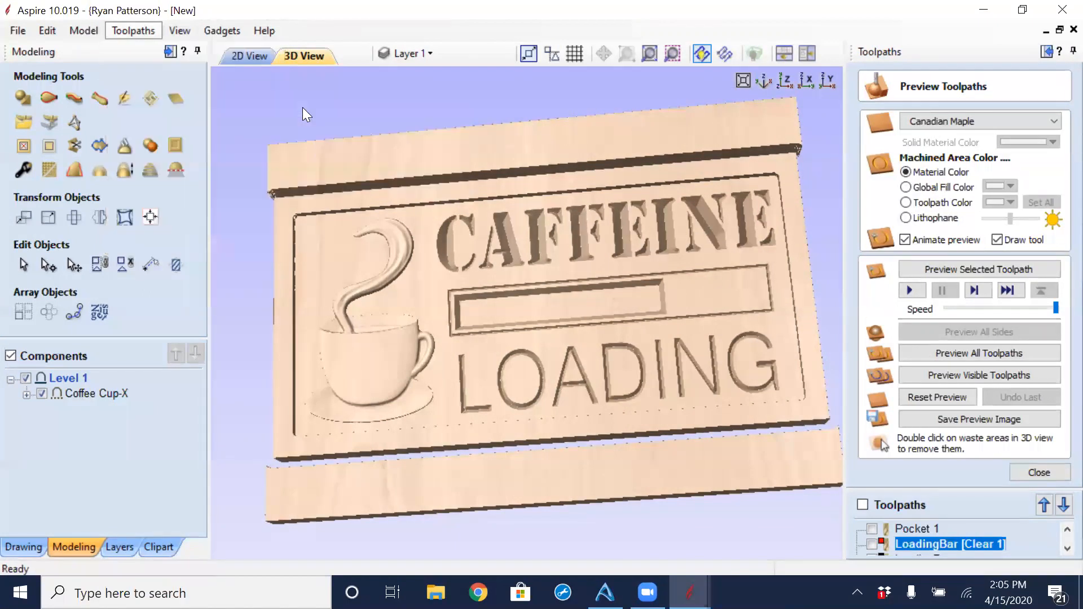
Reopen the toolpath preview, run all toolpaths on the blank board and inspect the carved lettering and loading bar.
{"action": "left_click", "coordinate": [1039, 473]}
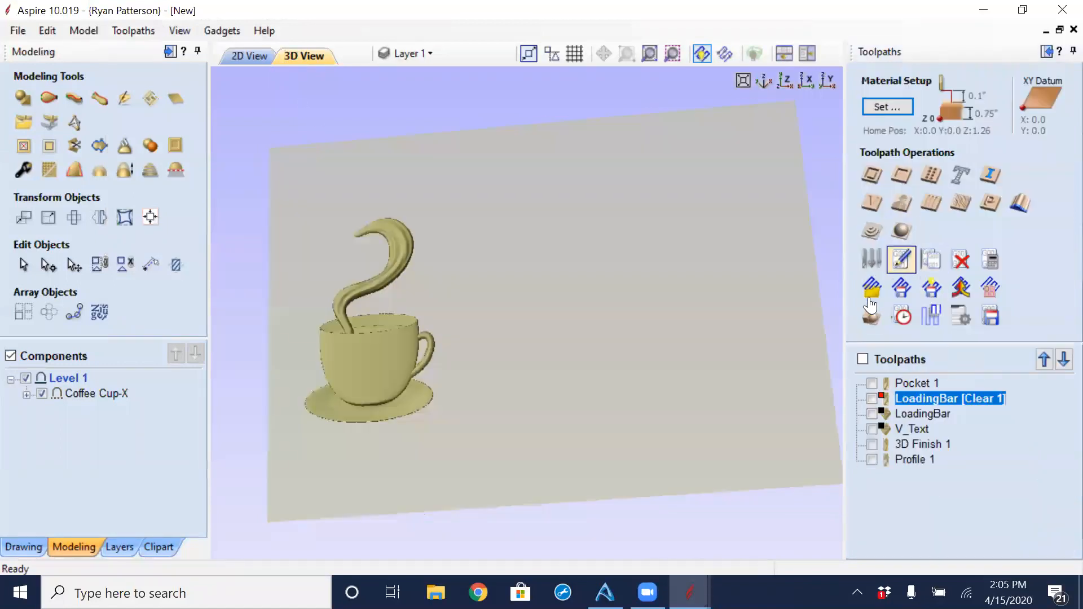
{"action": "left_click", "coordinate": [900, 260]}
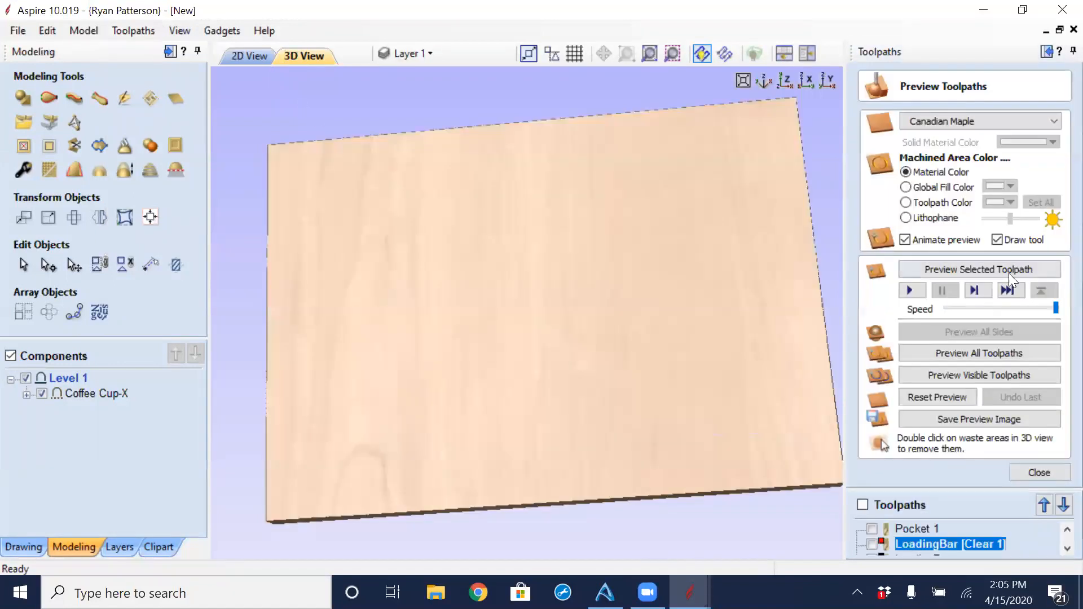
{"action": "left_click", "coordinate": [981, 356]}
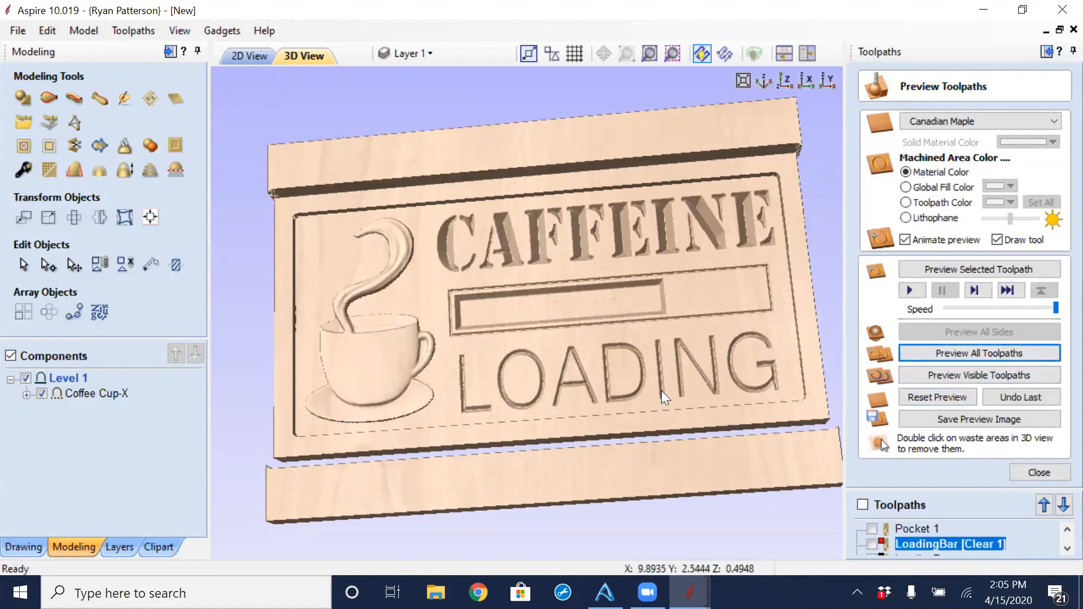
{"action": "scroll", "coordinate": [661, 391], "scroll_direction": "up", "scroll_amount": 5}
{"action": "scroll", "coordinate": [649, 381], "scroll_direction": "down", "scroll_amount": 4}
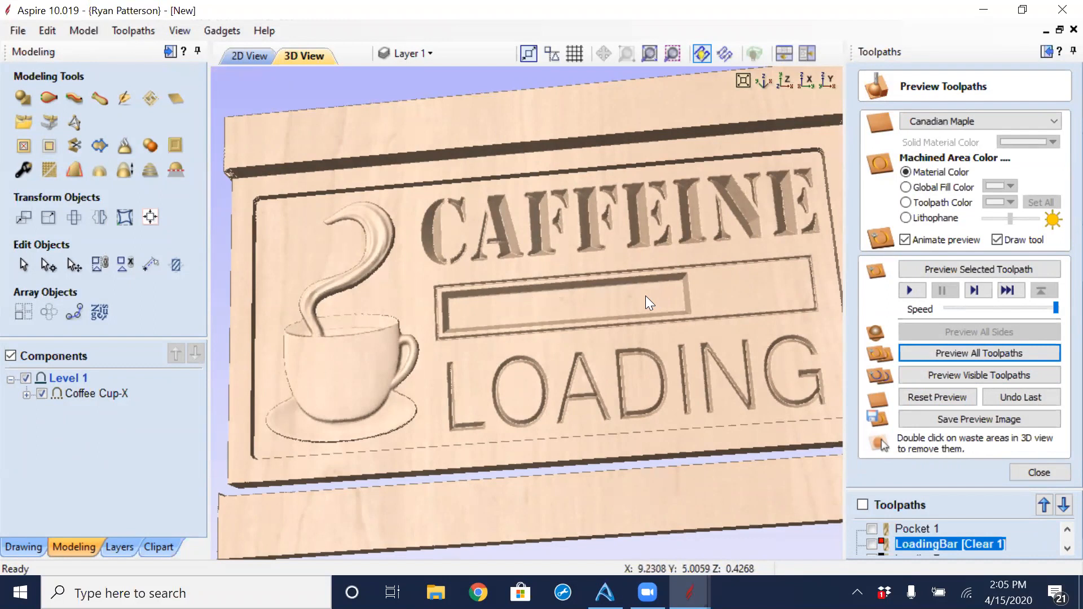
{"action": "scroll", "coordinate": [635, 292], "scroll_direction": "down", "scroll_amount": 2}
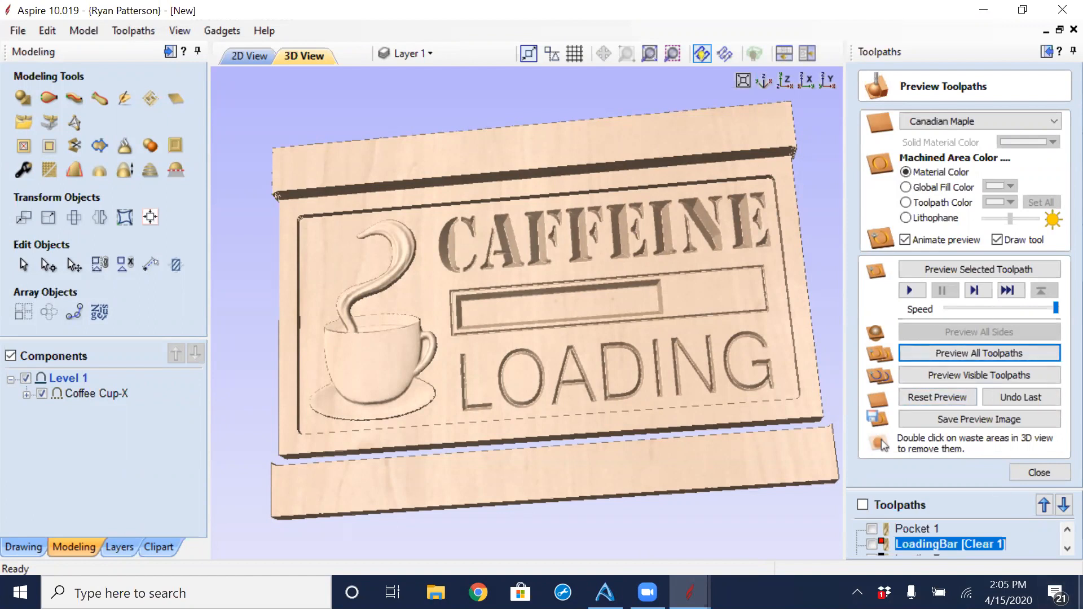
Switch to VCarve Pro 8.5 from the desktop and create a new 18 x 24 inch job with 0.5 inch thick material.
{"action": "left_click", "coordinate": [1081, 592]}
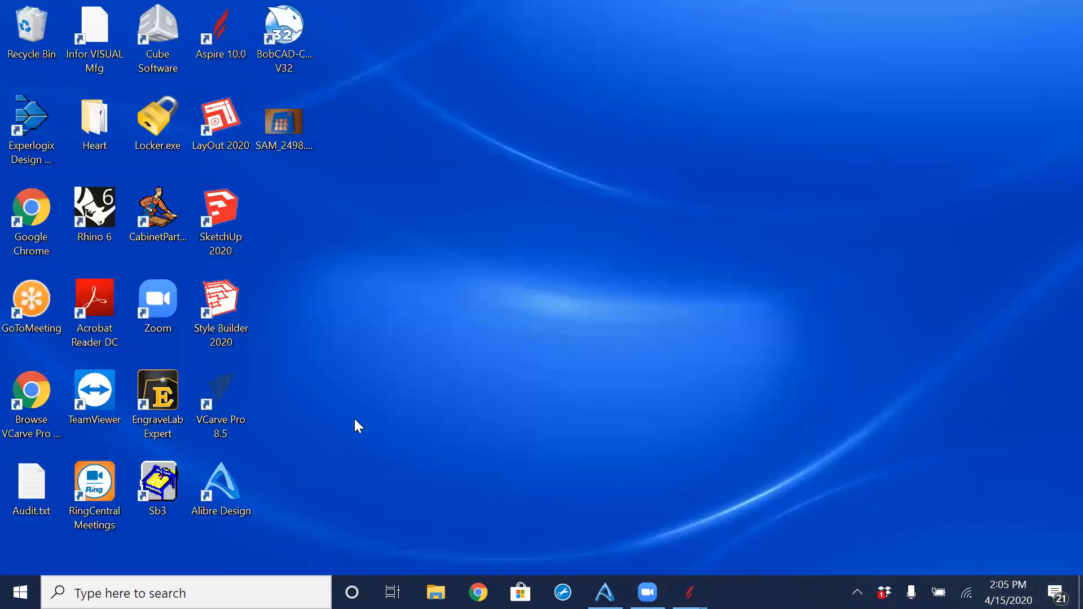
{"action": "double_click", "coordinate": [222, 392]}
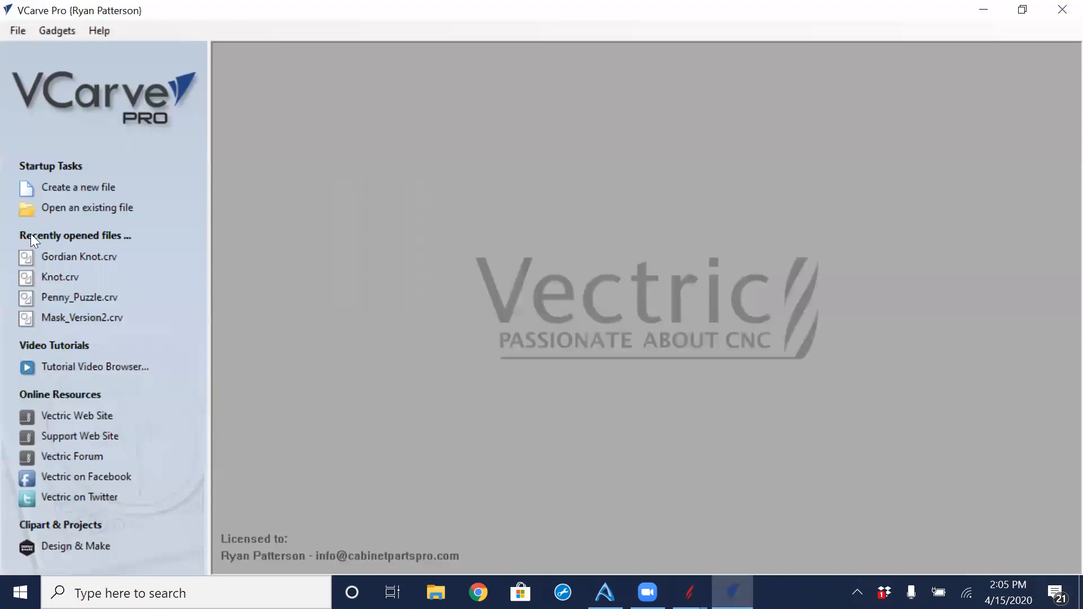
{"action": "left_click", "coordinate": [68, 195]}
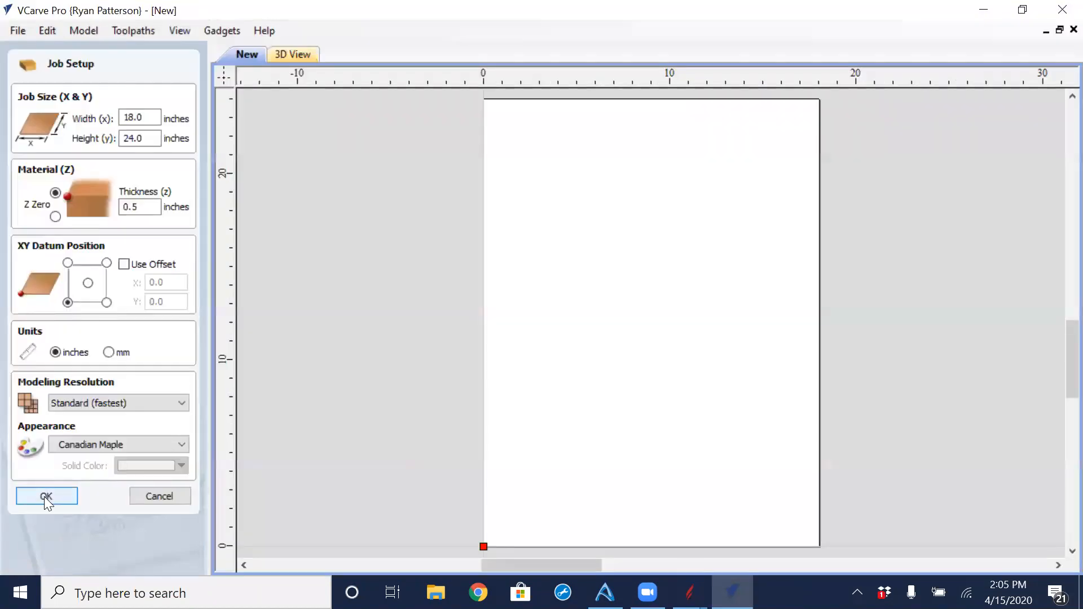
{"action": "left_click", "coordinate": [46, 499]}
Draw a square-cornered rectangle about 3.0 x 1.8 inches near the left edge of the job.
{"action": "left_click", "coordinate": [73, 242]}
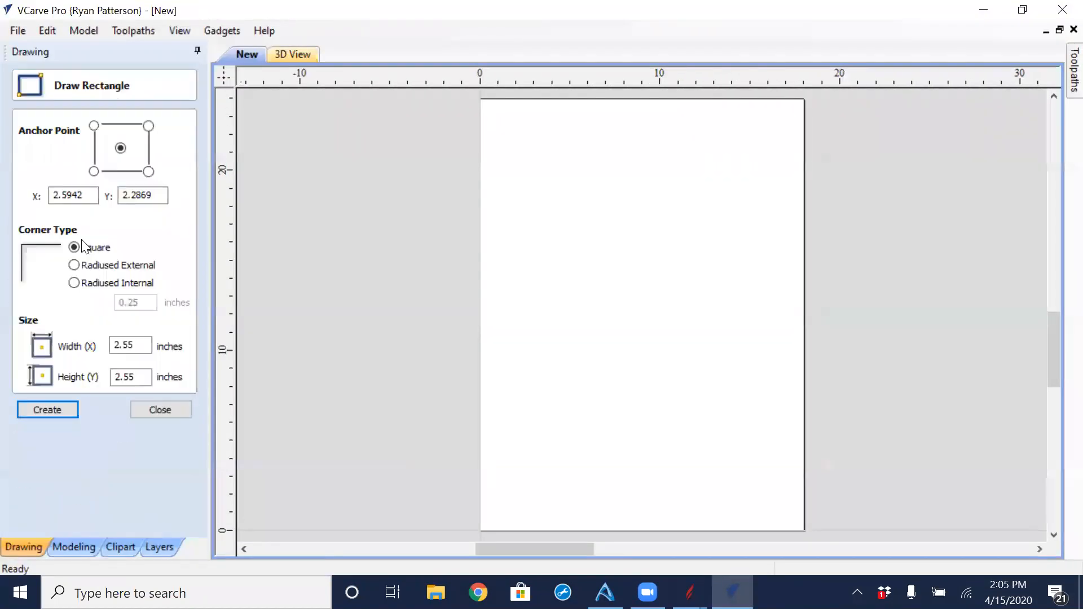
{"action": "key", "text": "Return"}
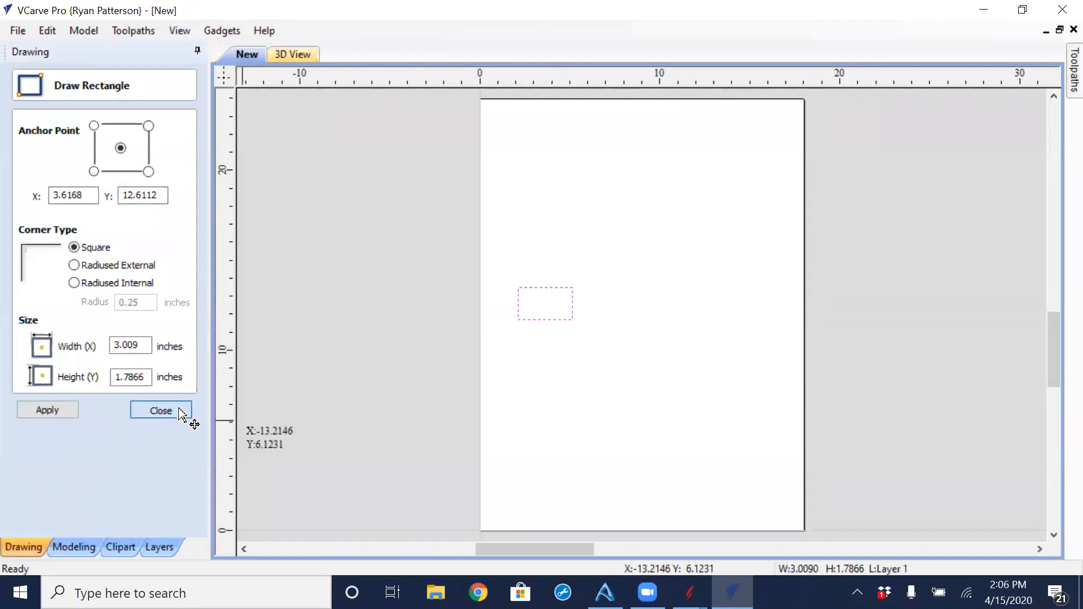
{"action": "left_click", "coordinate": [186, 412]}
Start a V-Carve toolpath for the rectangle with a 1.0 inch flat depth and the flat area clearance tool enabled.
{"action": "left_click", "coordinate": [1072, 69]}
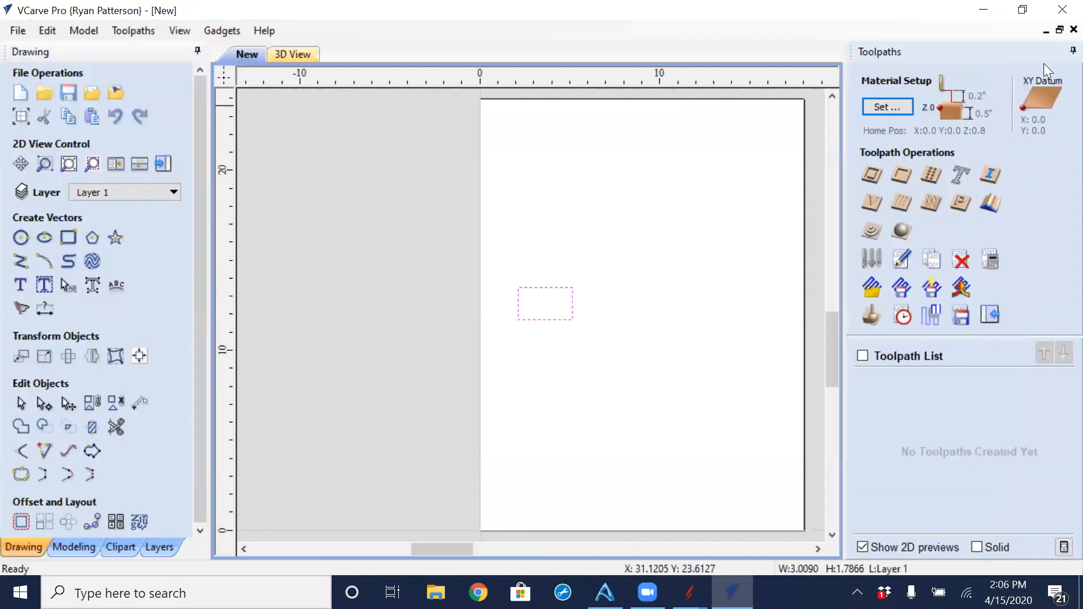
{"action": "left_click", "coordinate": [870, 216]}
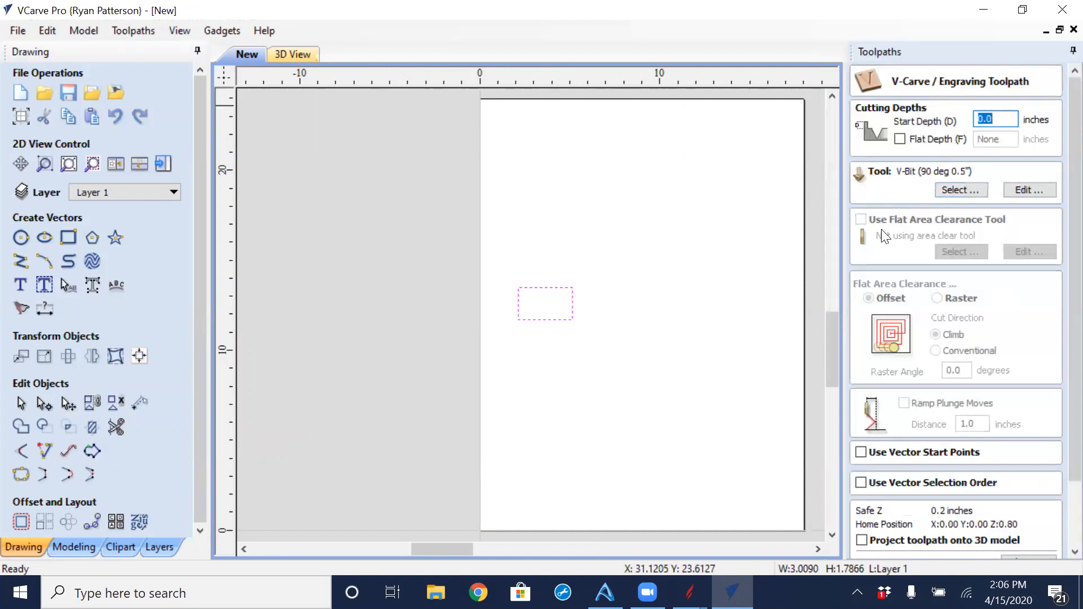
{"action": "left_click", "coordinate": [901, 140]}
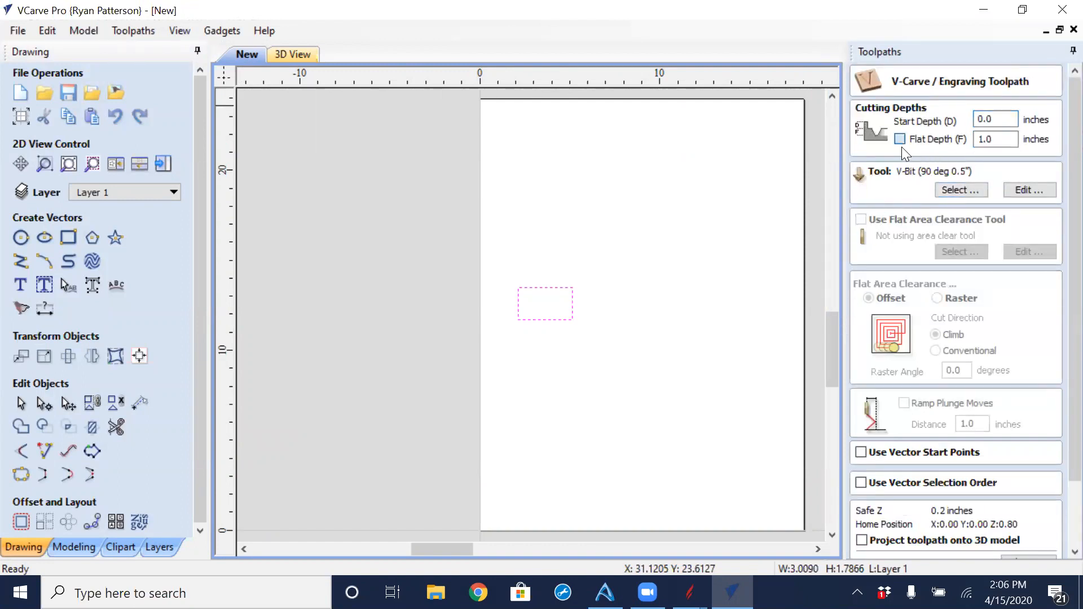
{"action": "left_click", "coordinate": [861, 219]}
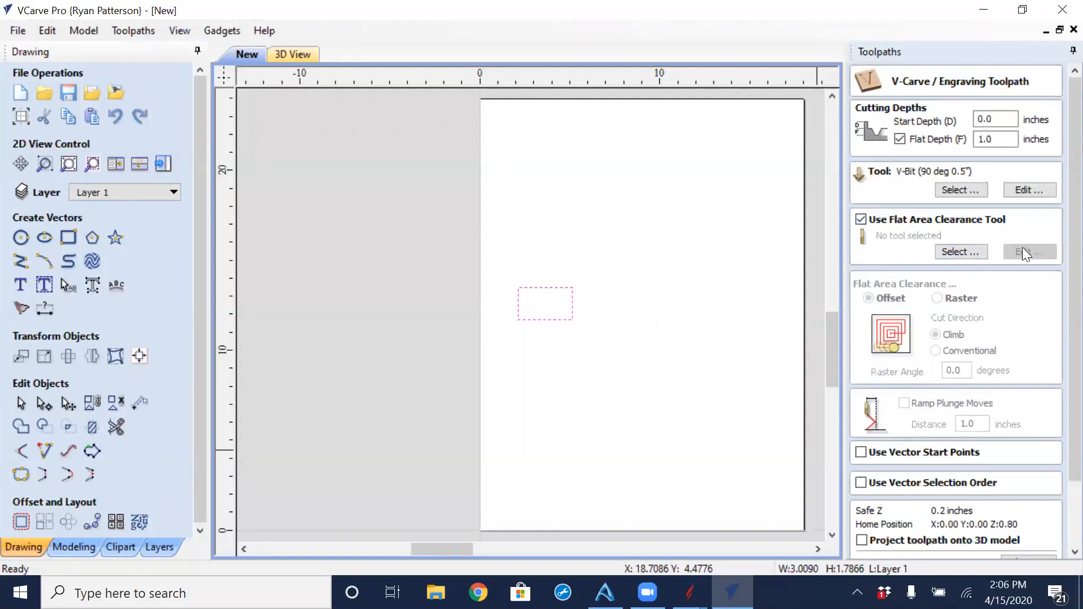
Switch back to Aspire, view the Coffee file's toolpath preview and return to the new sign's preview.
{"action": "left_click", "coordinate": [985, 13]}
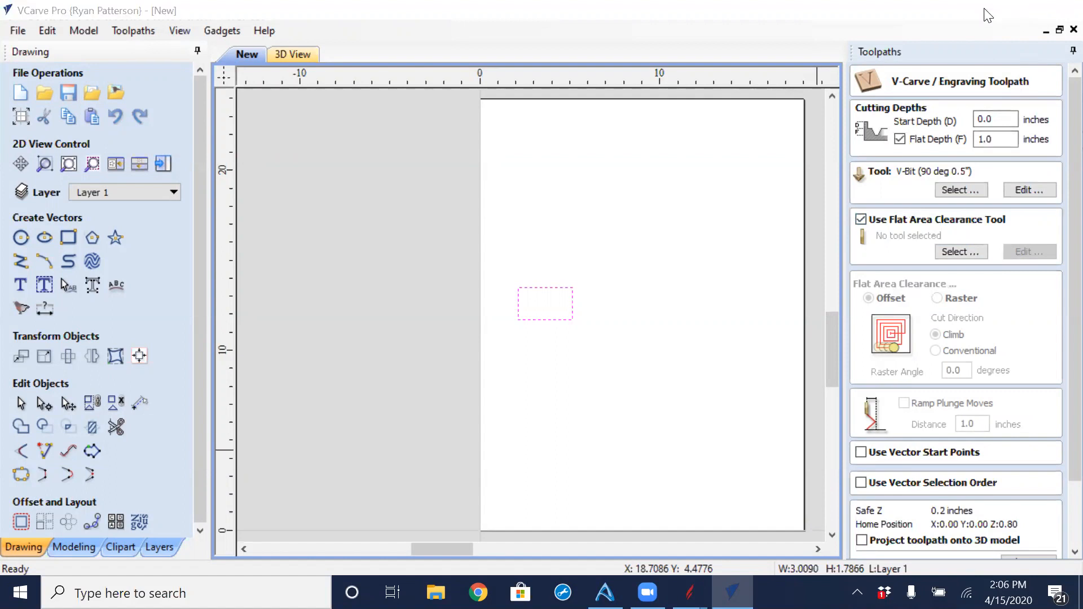
{"action": "mouse_move", "coordinate": [690, 592]}
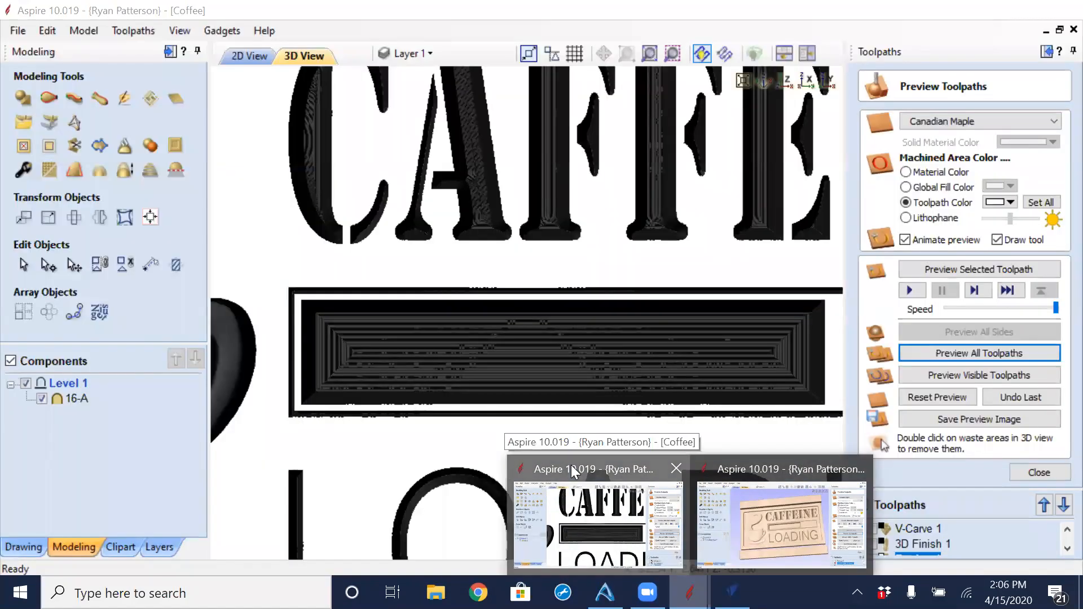
{"action": "left_click", "coordinate": [570, 465]}
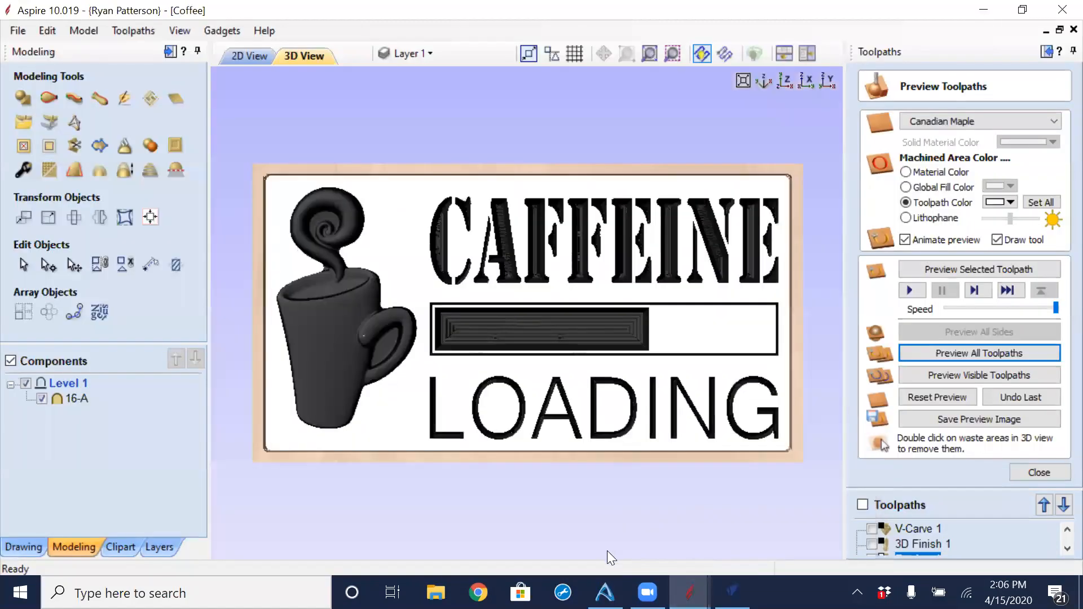
{"action": "mouse_move", "coordinate": [690, 592]}
{"action": "left_click", "coordinate": [767, 477]}
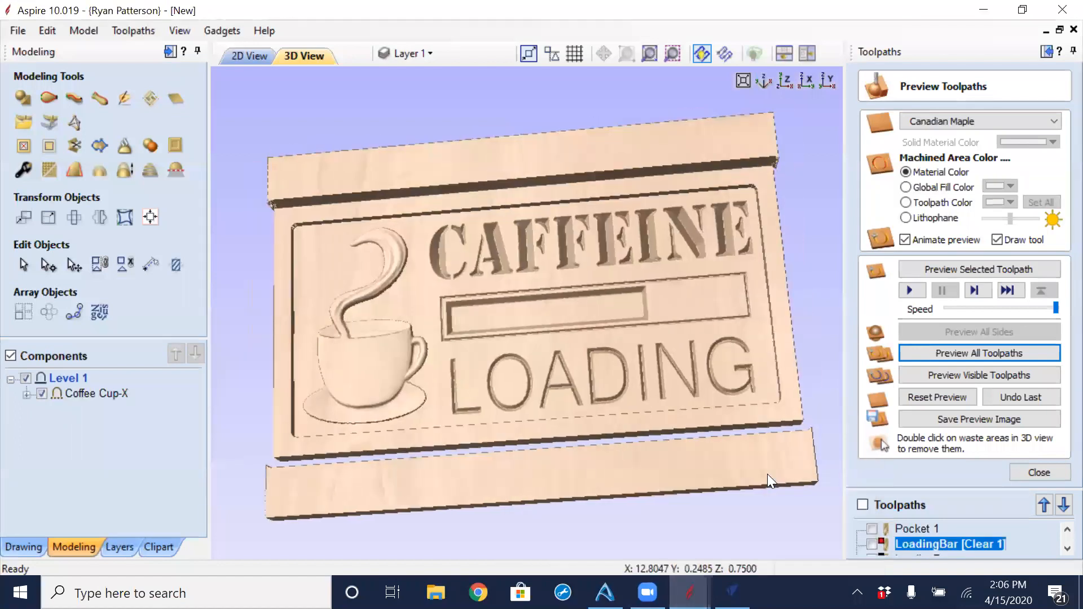